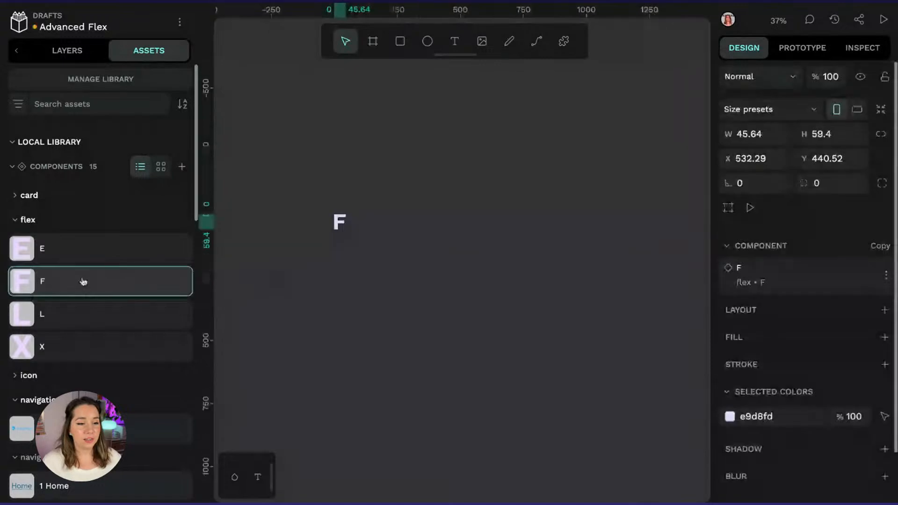
Place instances of the flex L, E and X components on the canvas beside the F
left_click(70, 313)
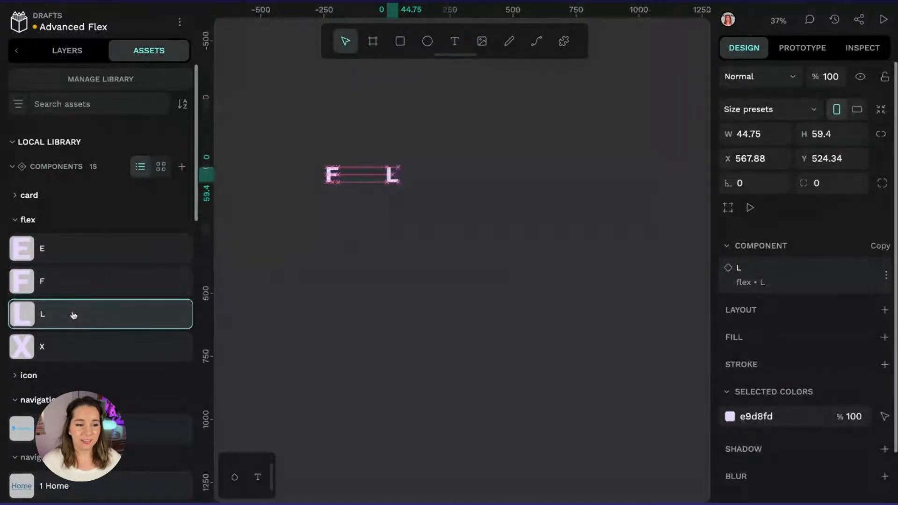
left_click(101, 253)
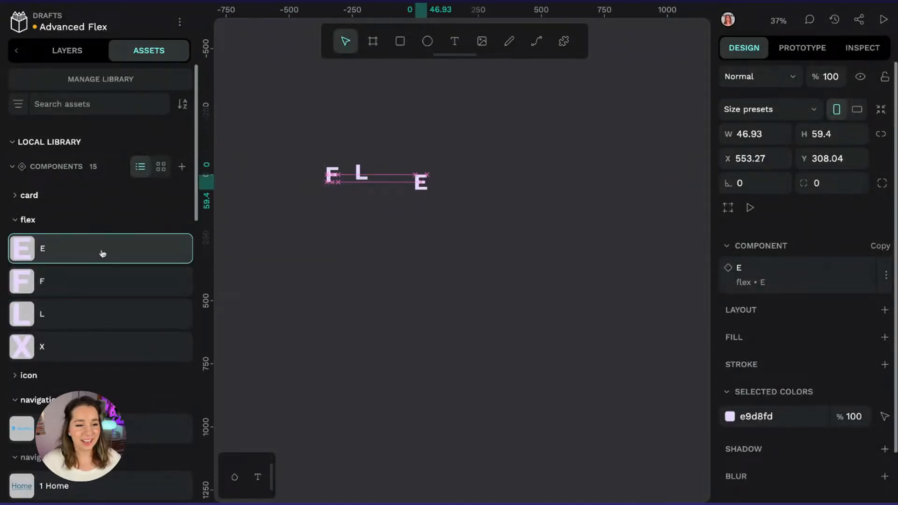
left_click(74, 346)
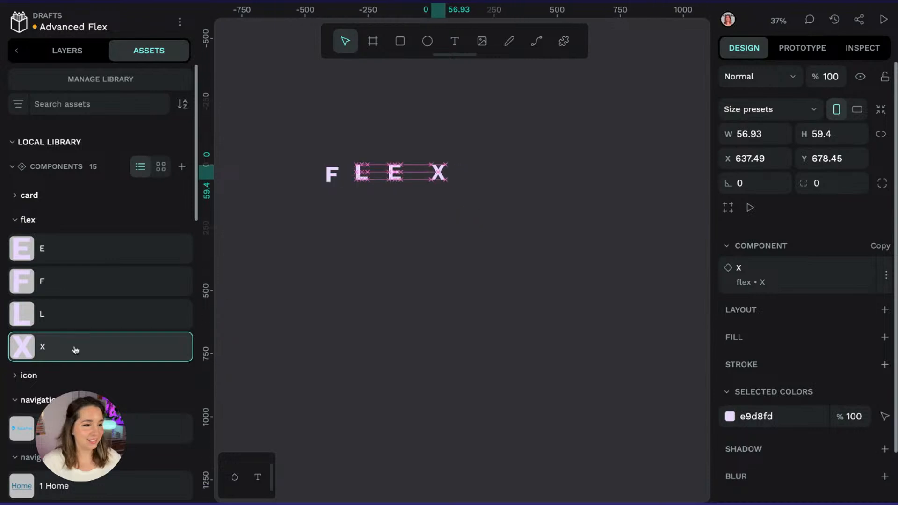
Draw a board about 588 by 202 around the four letters F, L, E and X
left_click(67, 50)
scroll(388, 240, "up", 3)
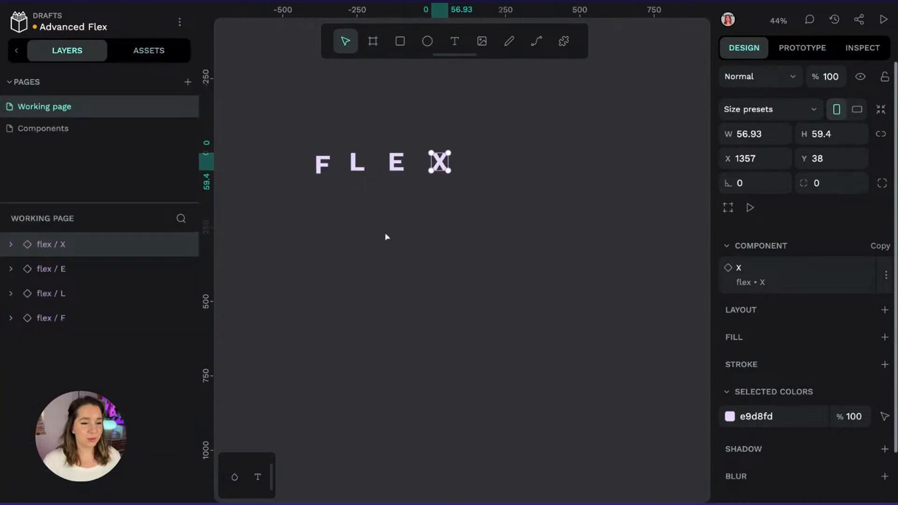
scroll(388, 238, "up", 1)
scroll(461, 205, "up", 1)
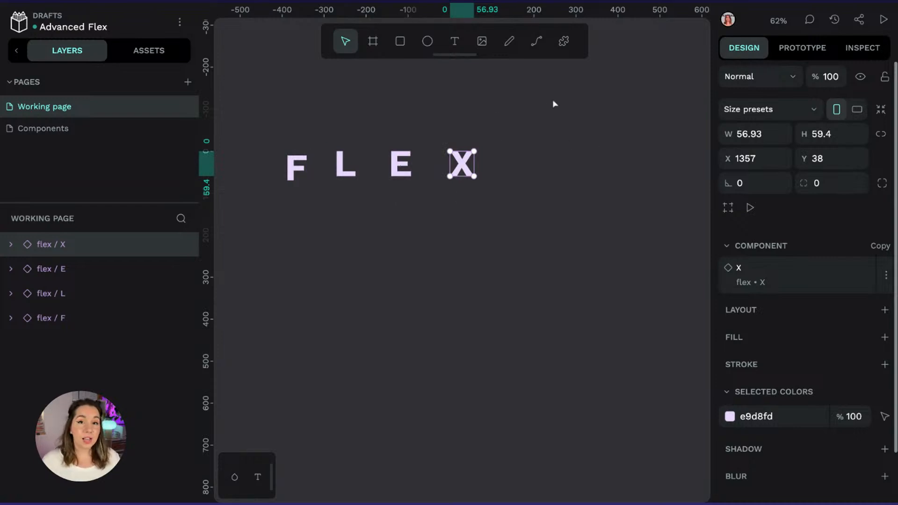
key("b")
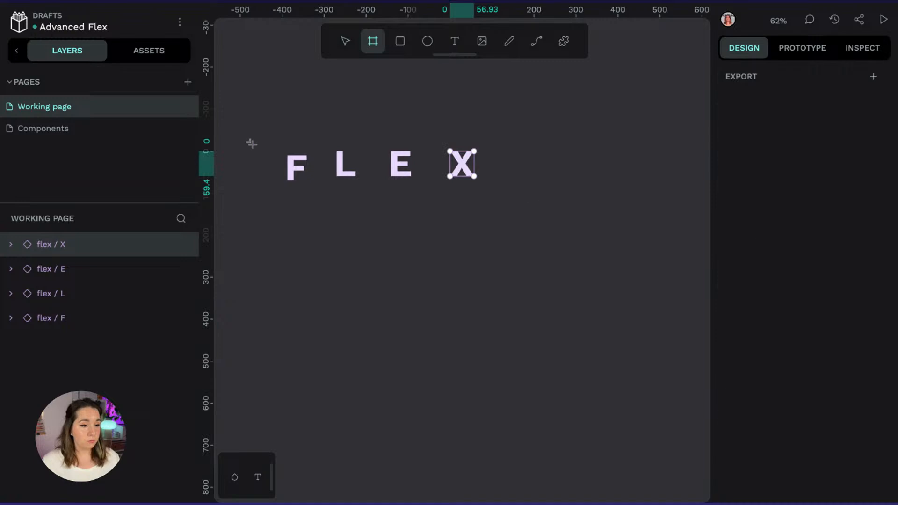
left_click_drag(258, 121, 510, 205)
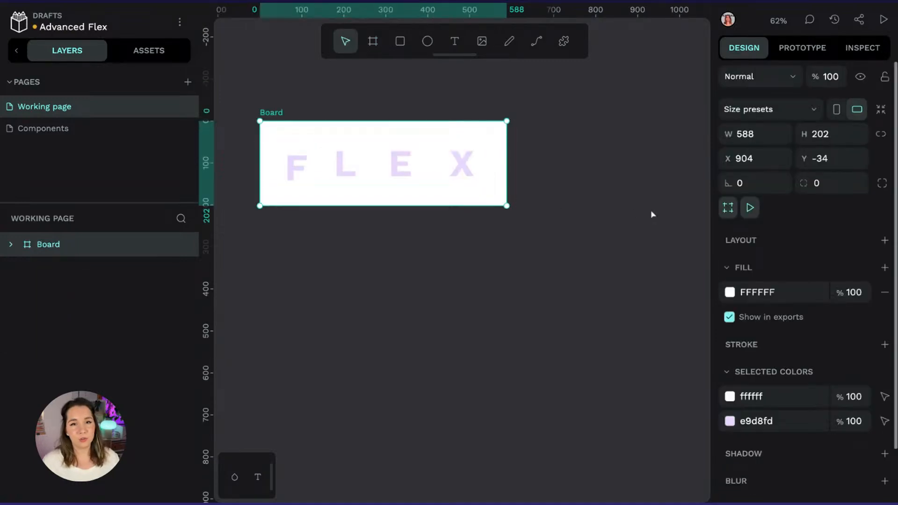
Rename the new board as "flex layout"
double_click(62, 244)
type("flex layout")
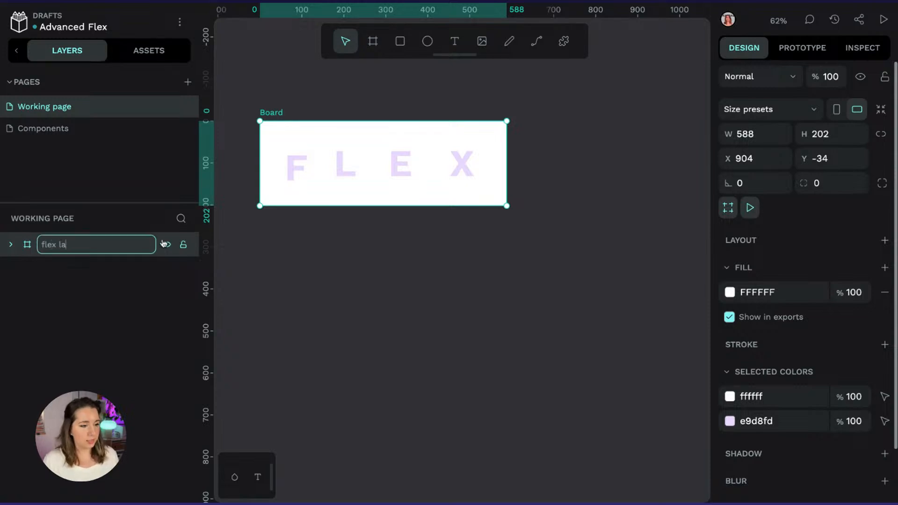
key("Return")
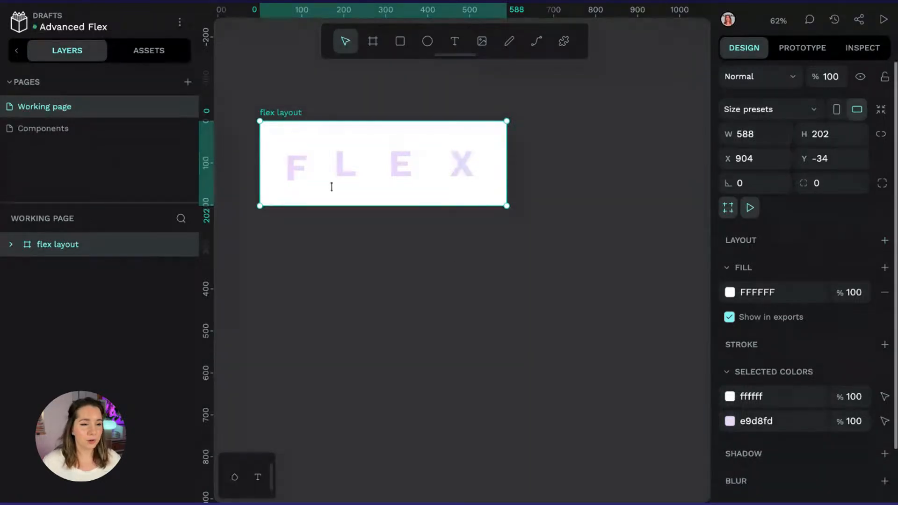
Change the board's fill to a linear gradient with both end stops in the library's dark purple 2f1672
scroll(748, 248, "down", 1)
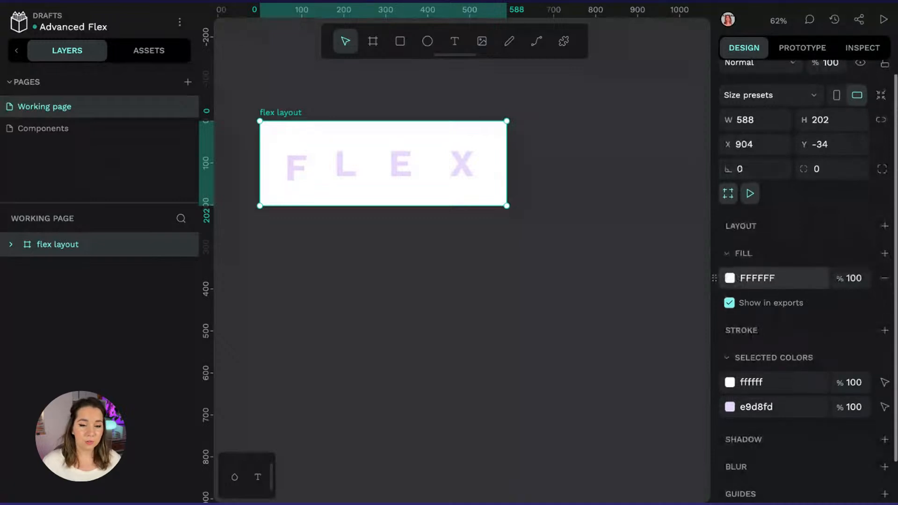
left_click(730, 277)
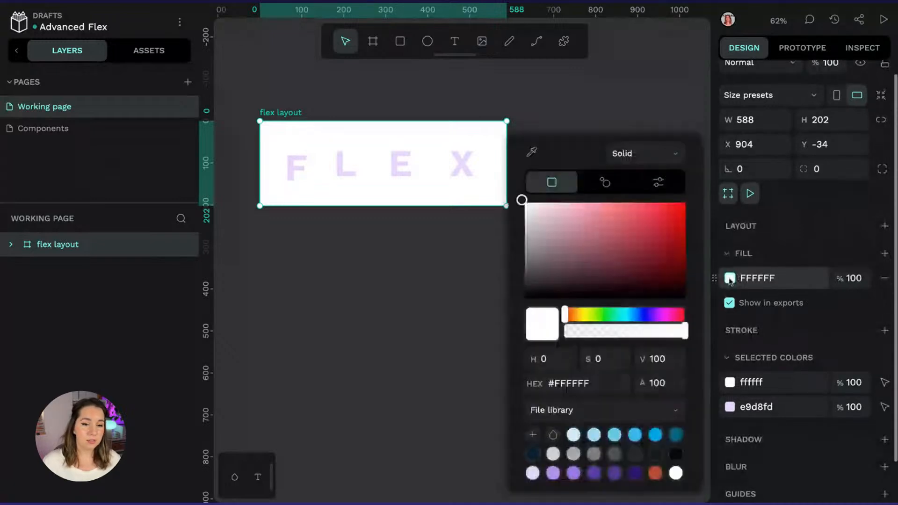
left_click(647, 154)
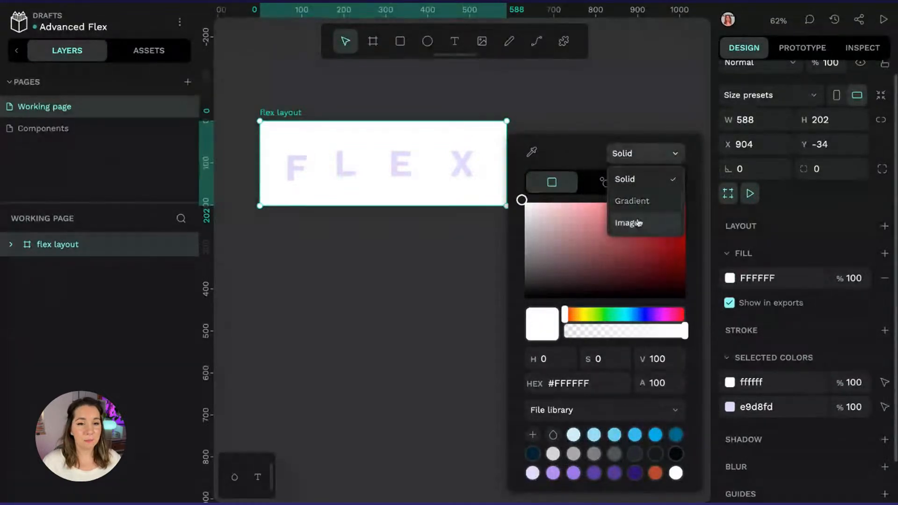
left_click(638, 203)
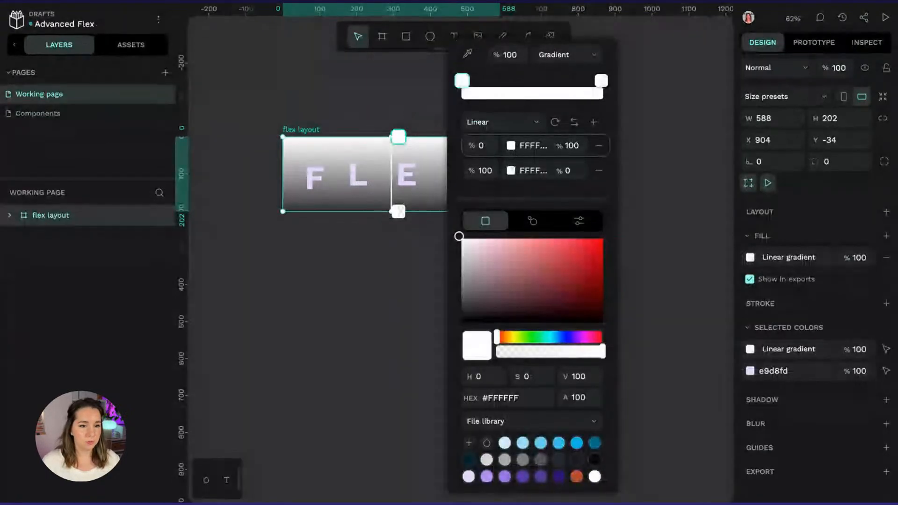
triple_click(623, 47)
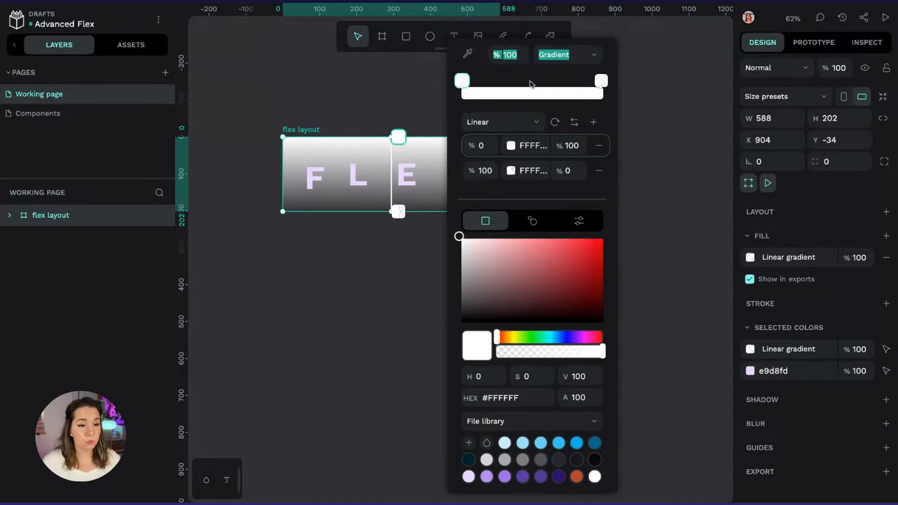
left_click(558, 477)
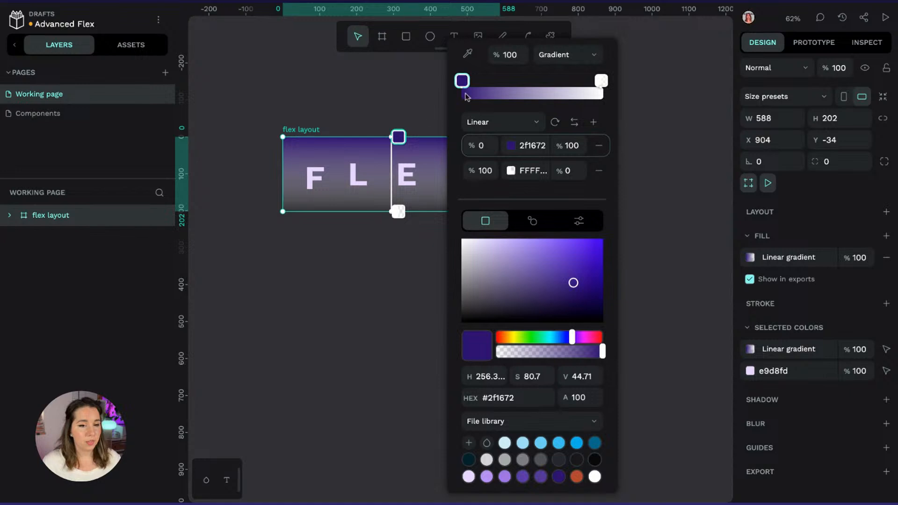
left_click(601, 81)
left_click(559, 476)
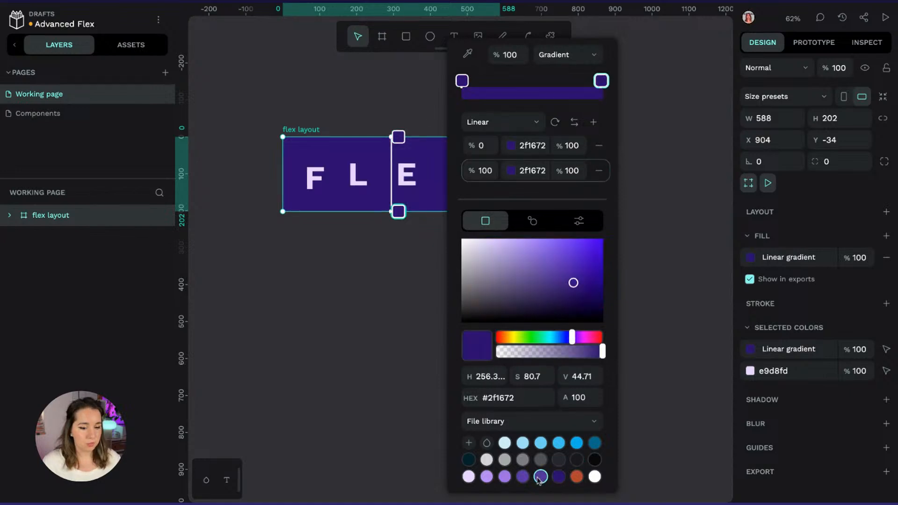
Add two intermediate stops to the board's gradient: 553c9a at 33% and a custom purple 4928a5 at 71%
left_click(510, 93)
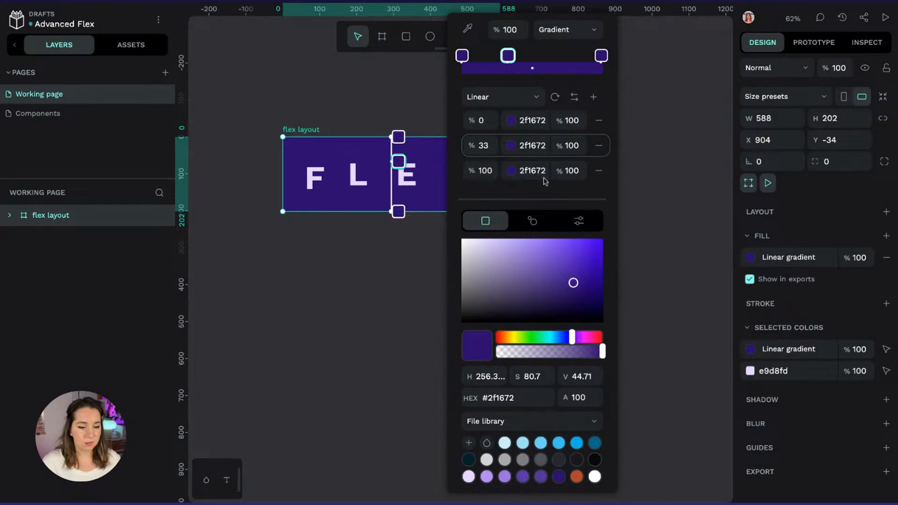
left_click(541, 477)
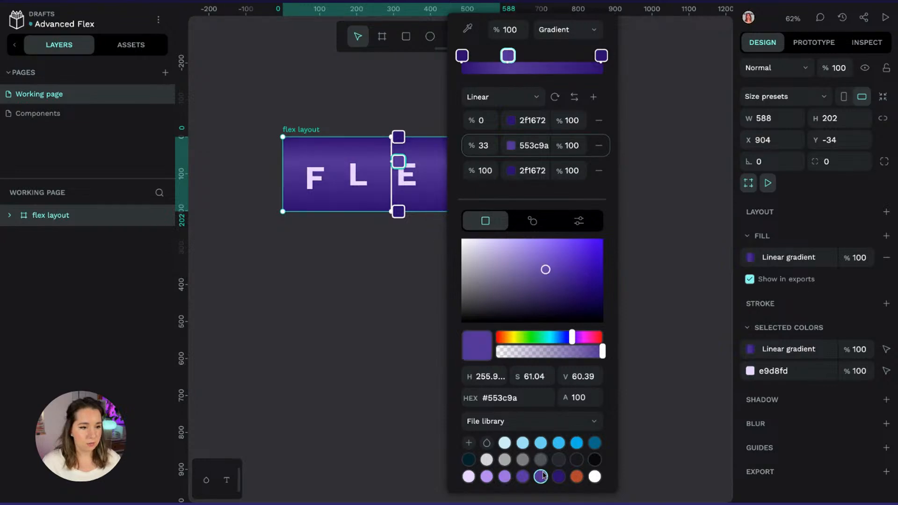
left_click(563, 68)
left_click(504, 477)
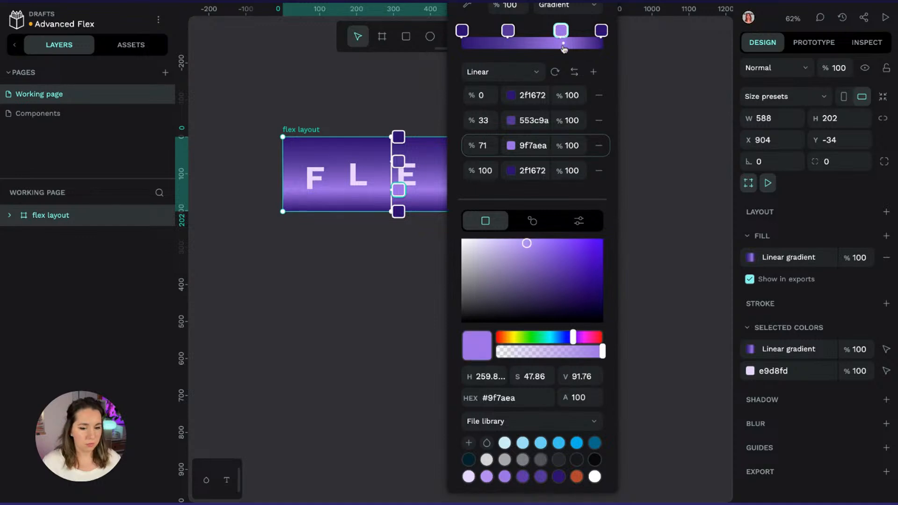
left_click(540, 476)
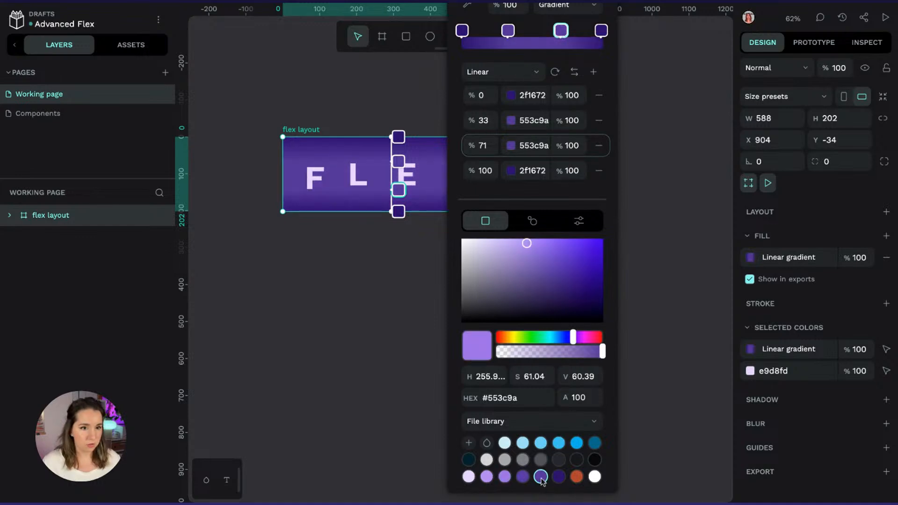
left_click(556, 274)
mouse_move(557, 277)
left_mouse_down()
mouse_move(569, 281)
mouse_move(550, 276)
mouse_move(524, 289)
mouse_move(568, 267)
left_mouse_up()
scroll(645, 44, "up", 1)
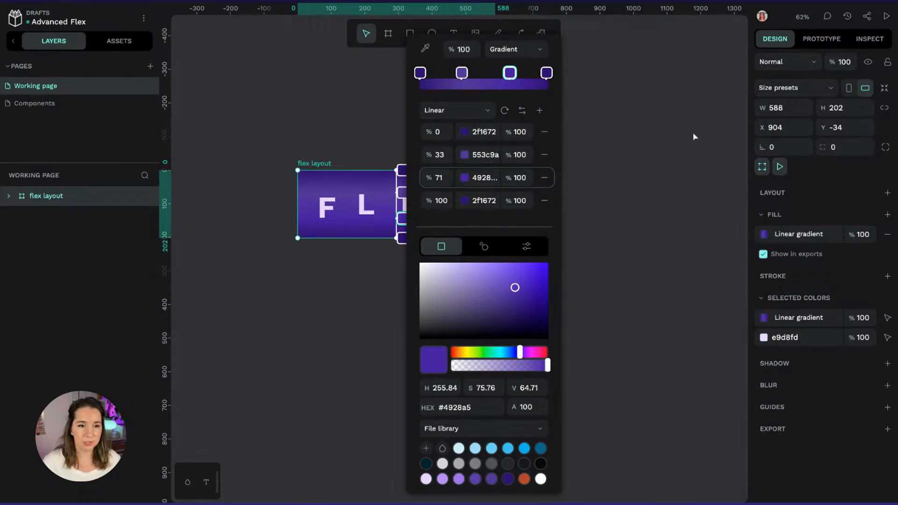
left_click(639, 146)
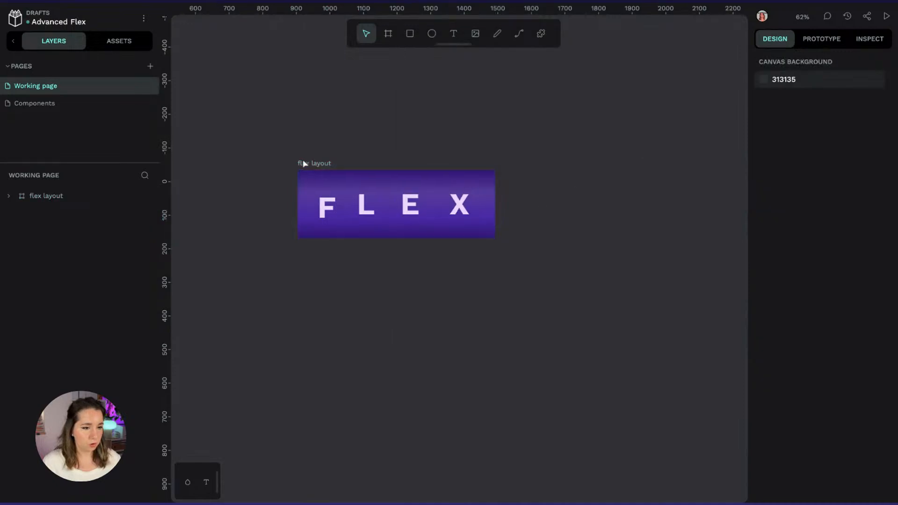
Angle the board's gradient diagonally so it runs from the upper-left corner to the lower-right corner
left_click(326, 172)
scroll(326, 172, "up", 2)
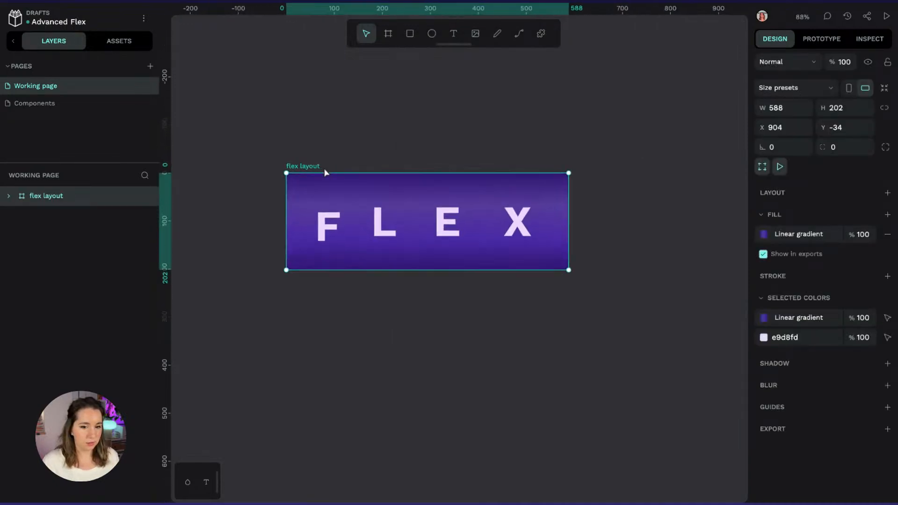
scroll(326, 172, "up", 1)
left_click(763, 234)
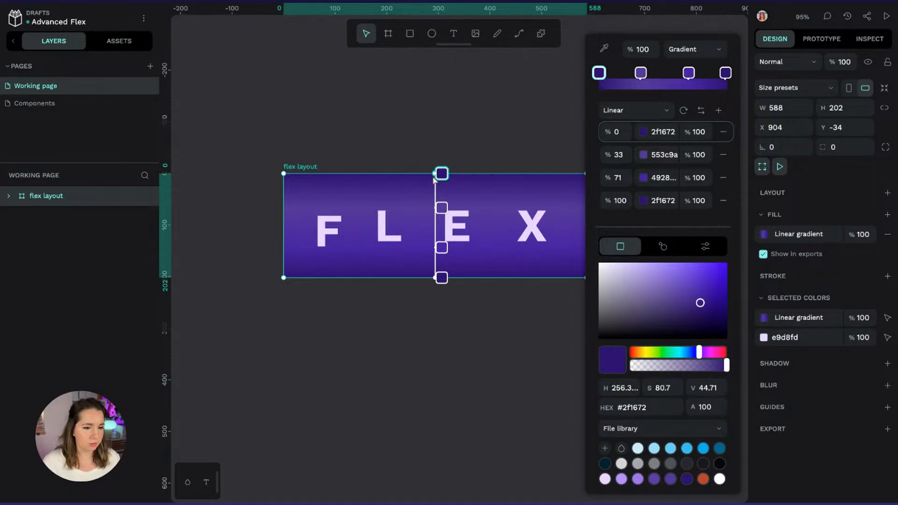
left_click_drag(433, 178, 284, 177)
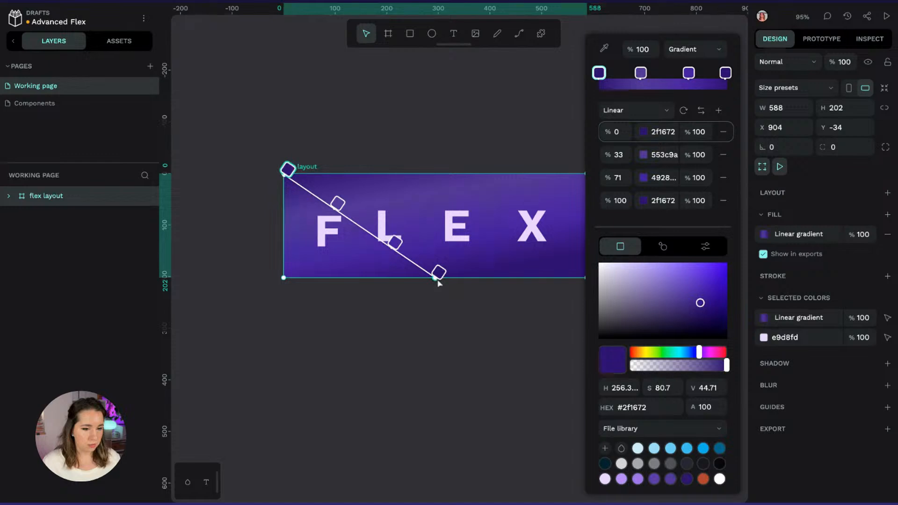
left_click_drag(439, 282, 593, 284)
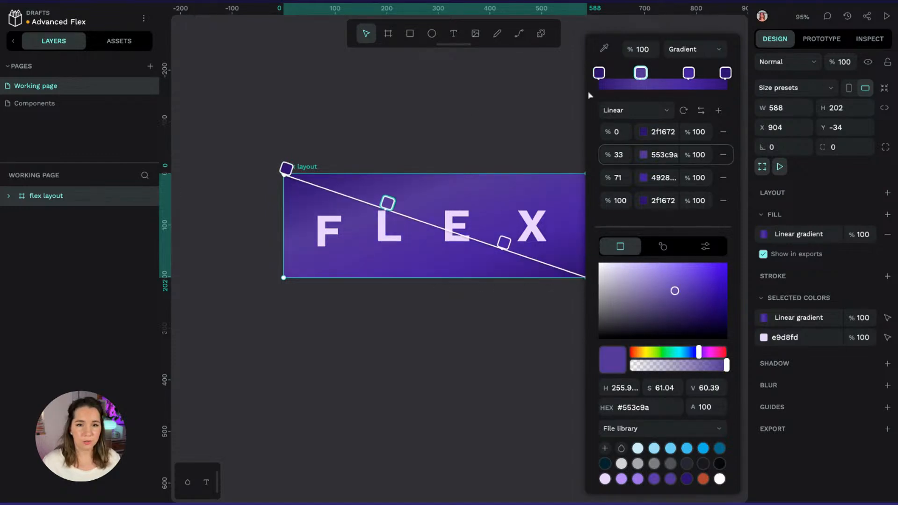
left_click(563, 77)
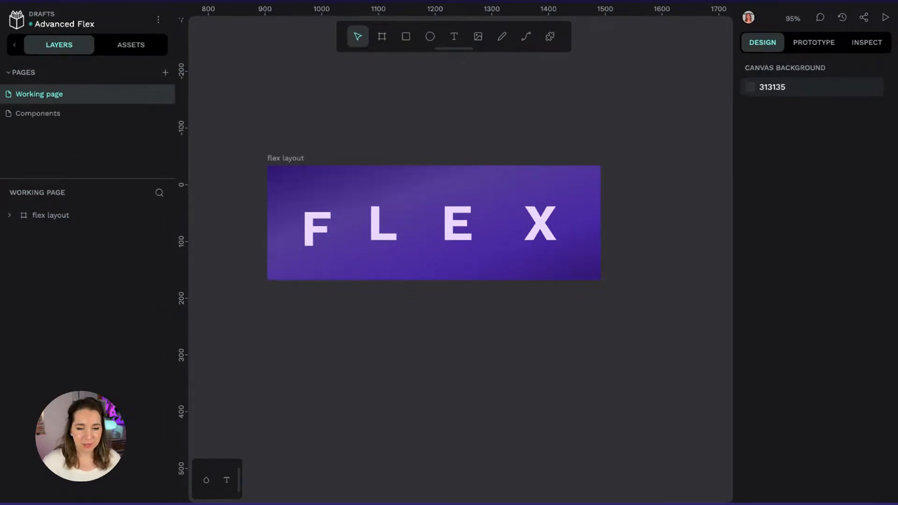
Apply a flex layout to the F component inside the board
scroll(339, 118, "left", 3)
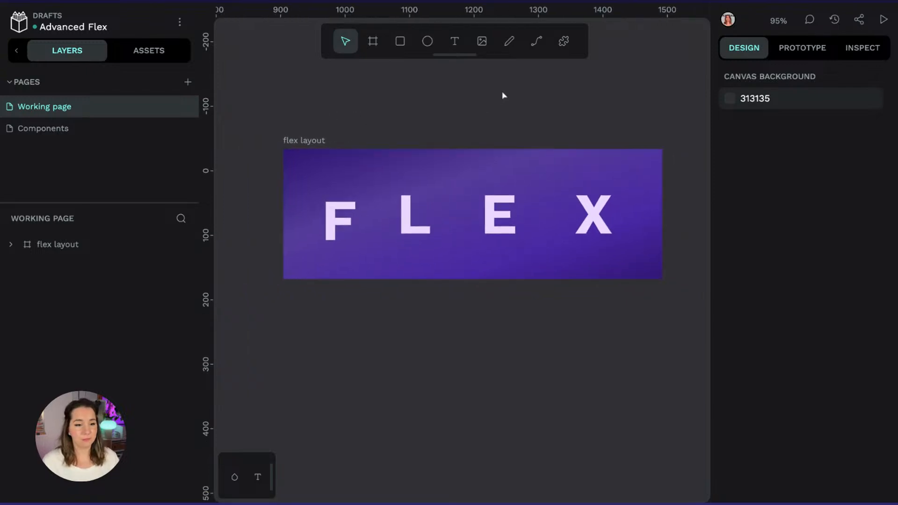
left_click(341, 218)
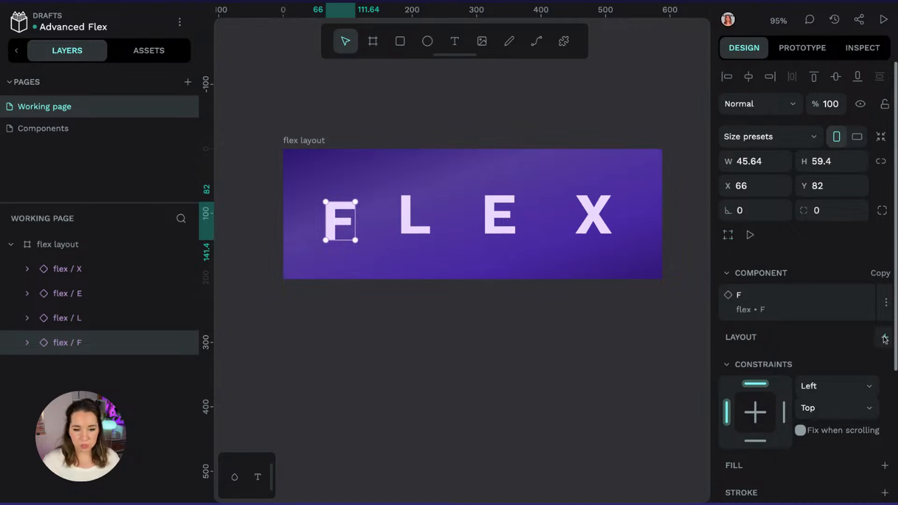
left_click(884, 339)
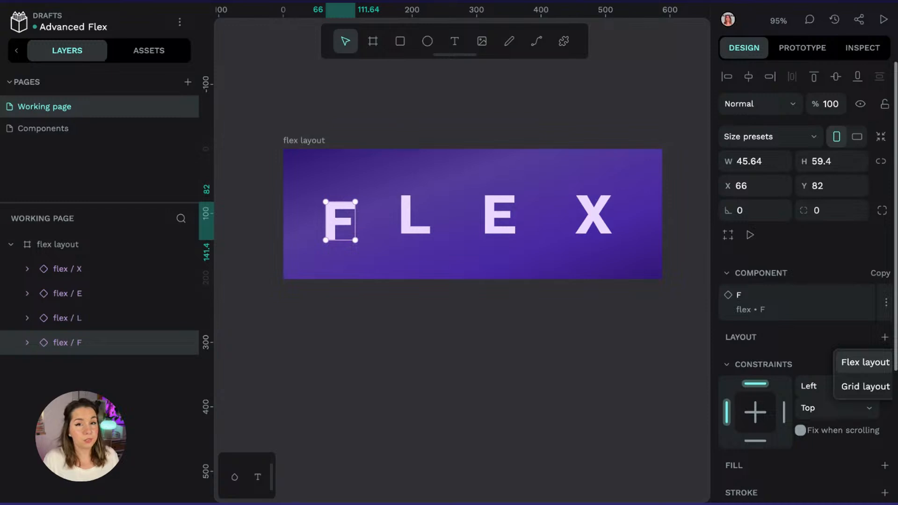
left_click(870, 366)
scroll(827, 280, "down", 4)
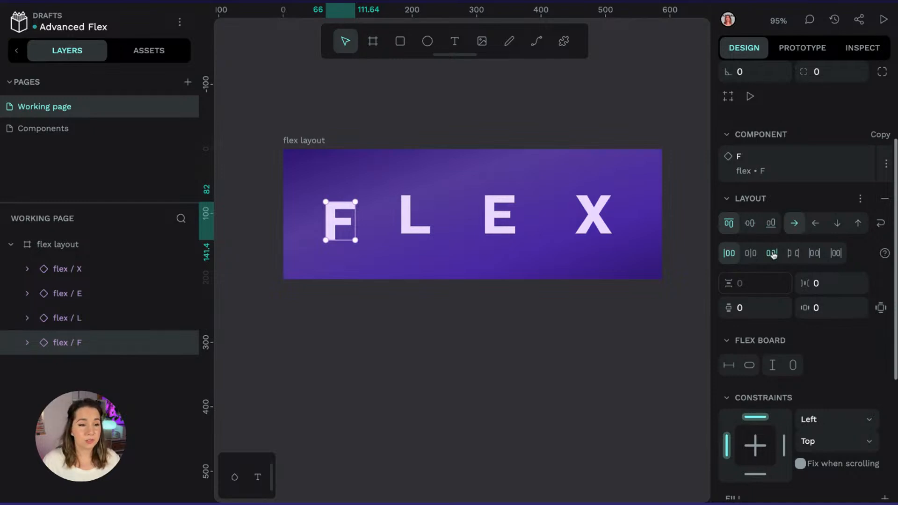
Set the F component's vertical padding to 10
left_click(821, 281)
left_click(760, 308)
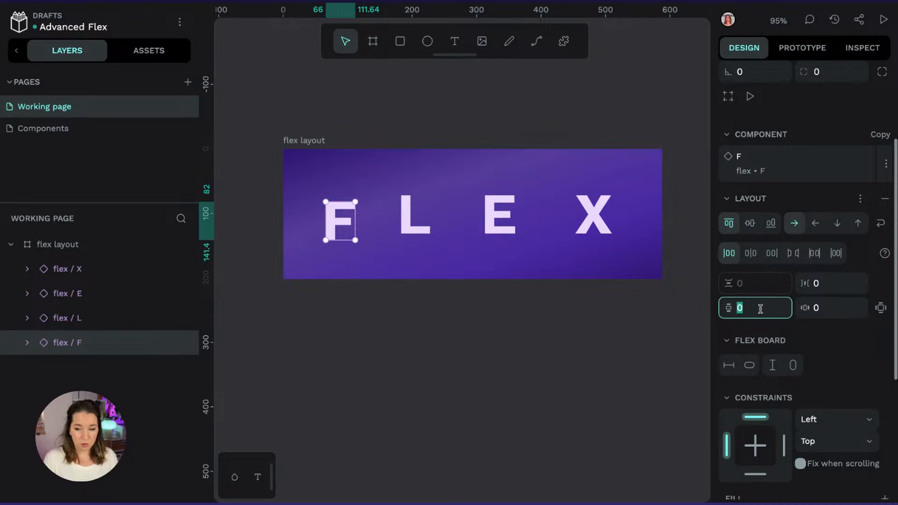
type("10")
key("Return")
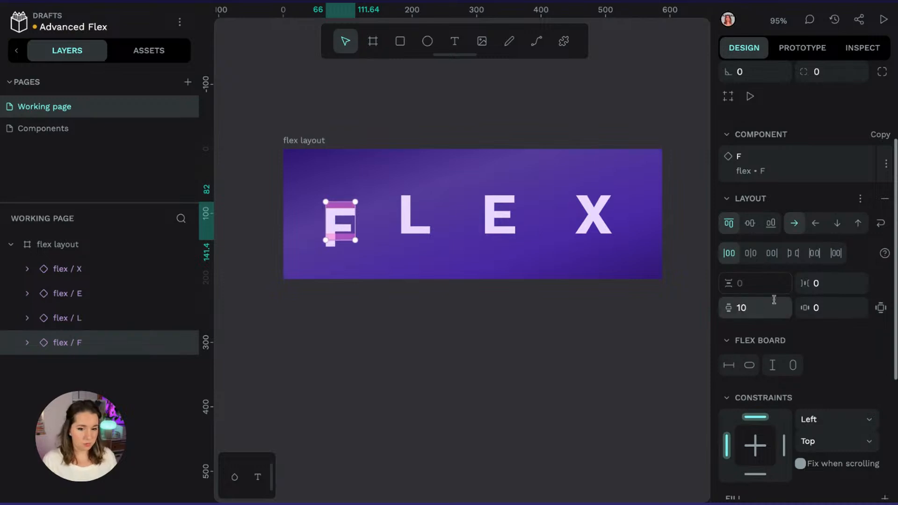
Set both the vertical and the horizontal padding of the F component to 20
left_click(773, 305)
type("20")
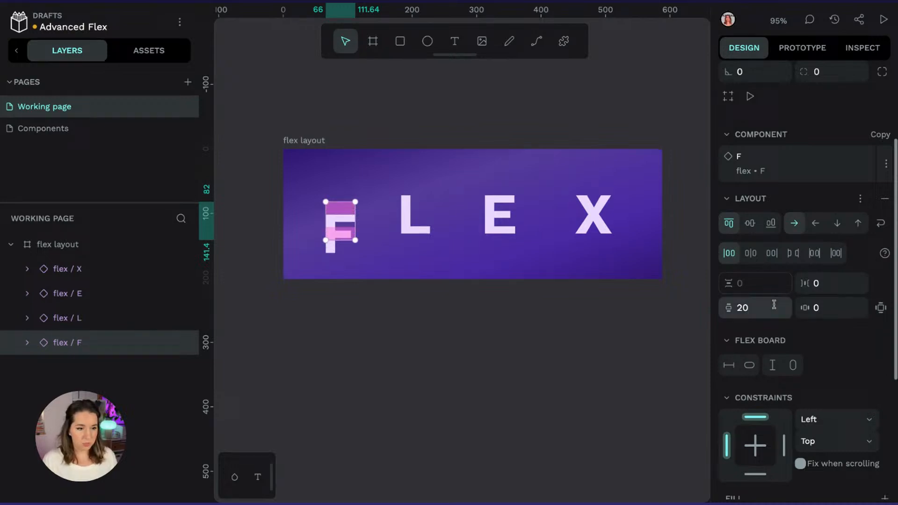
left_click(812, 309)
type("20")
key("Return")
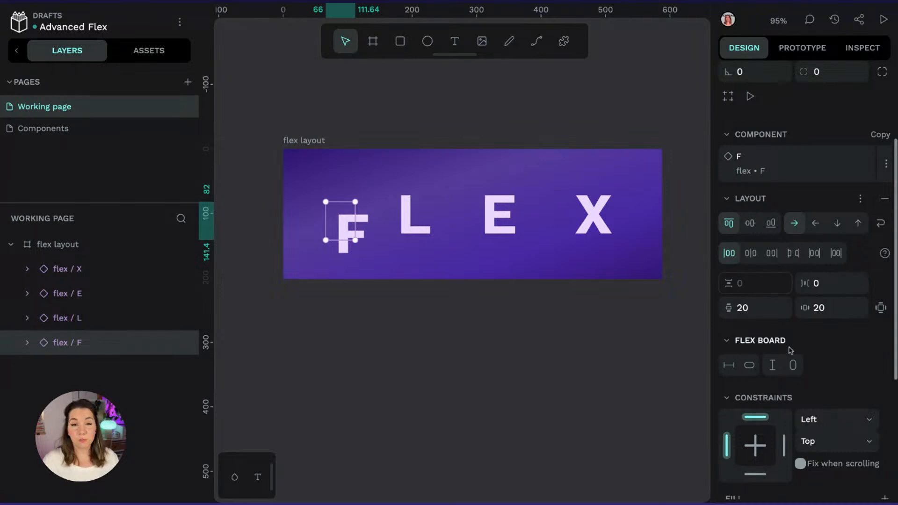
Make the F component's width and height fit its content
left_click(750, 365)
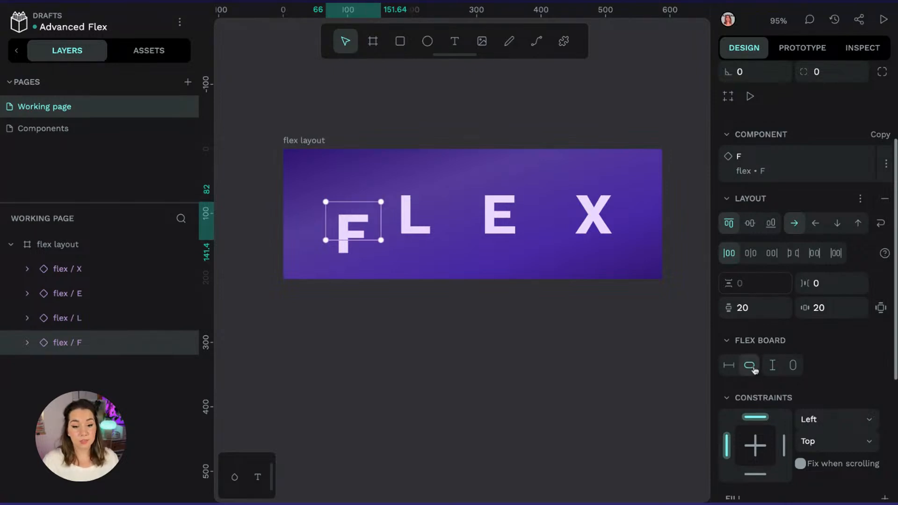
left_click(792, 366)
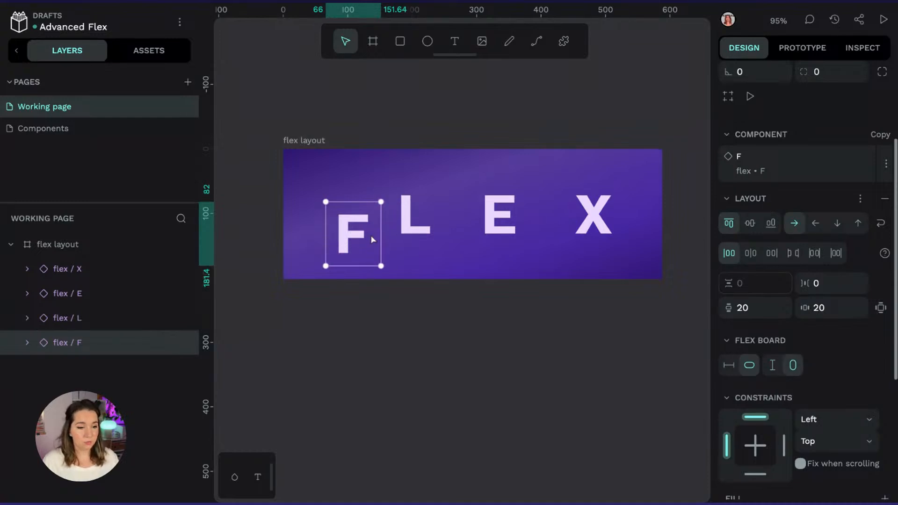
scroll(823, 269, "up", 3)
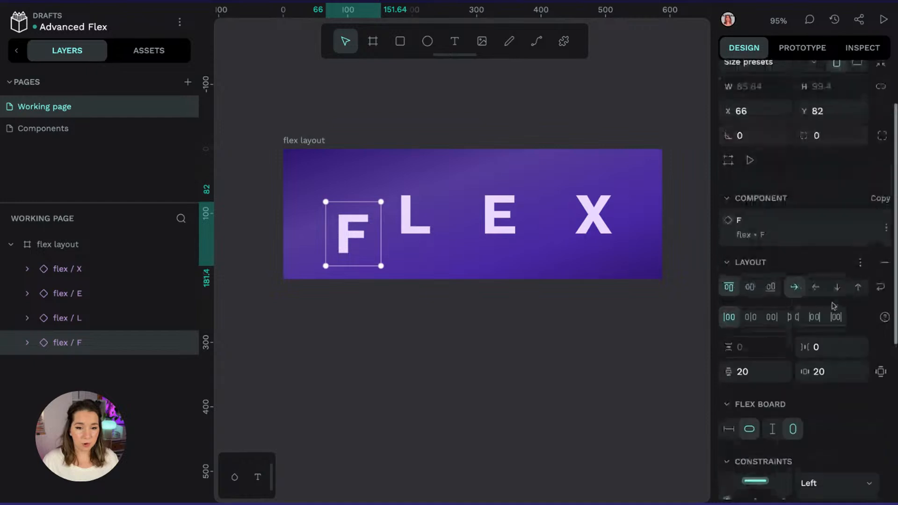
Add a fill to the F component and colour it with the purple 300 library swatch
scroll(814, 266, "down", 2)
scroll(814, 267, "down", 5)
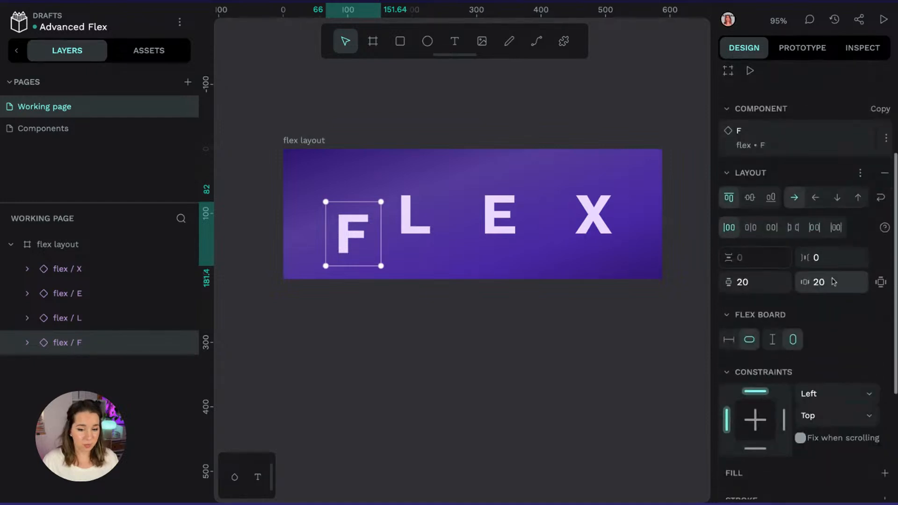
left_click(884, 389)
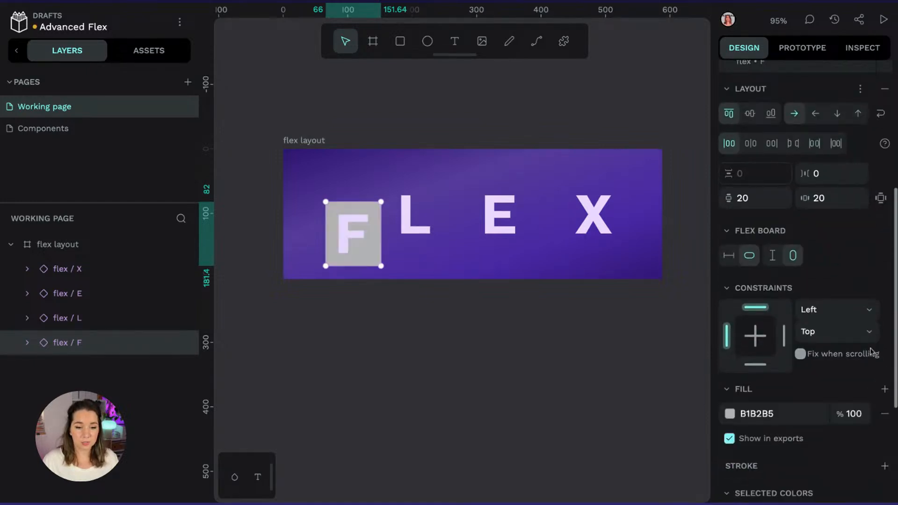
scroll(818, 374, "down", 1)
left_click(729, 385)
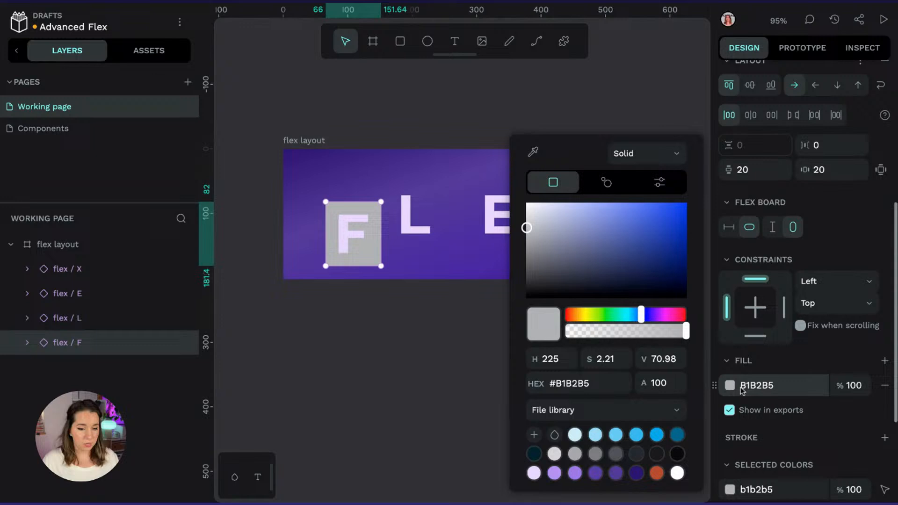
left_click(554, 473)
left_click(256, 323)
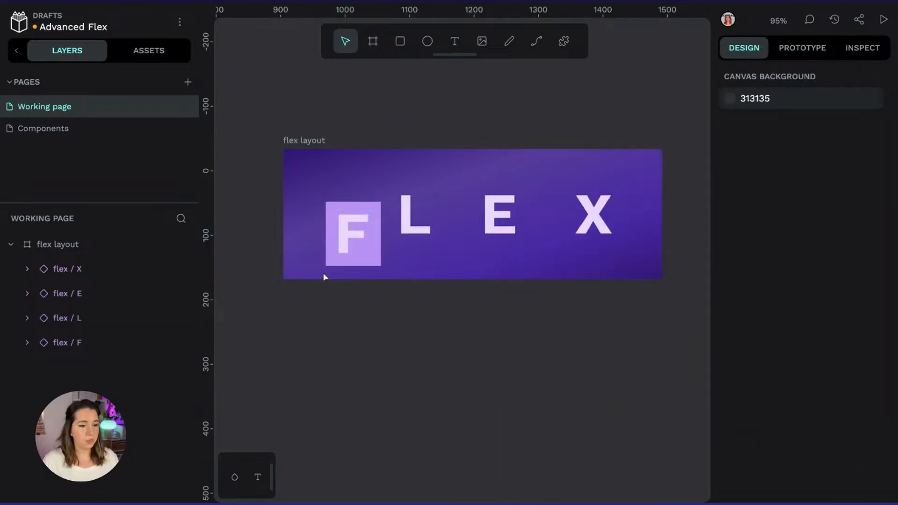
Move the F component up and left within the board to about X 50, Y 44
left_click_drag(364, 258, 353, 234)
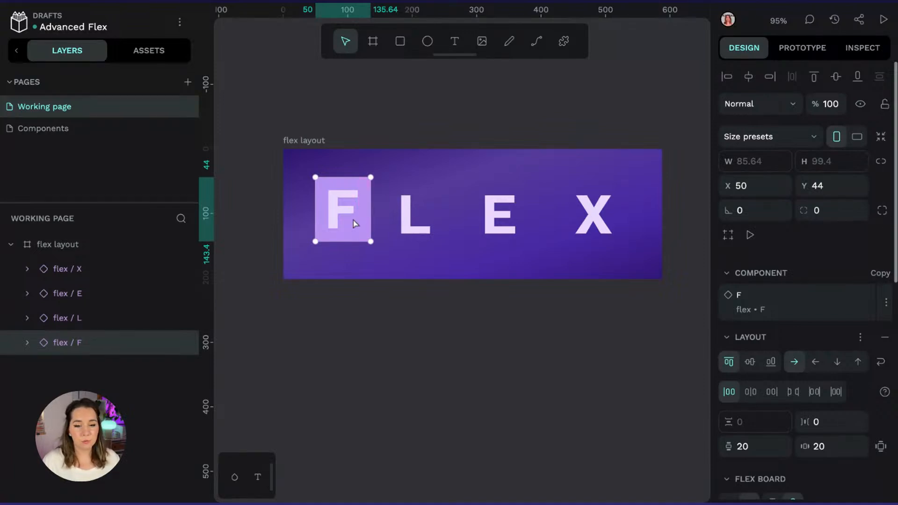
scroll(804, 304, "down", 3)
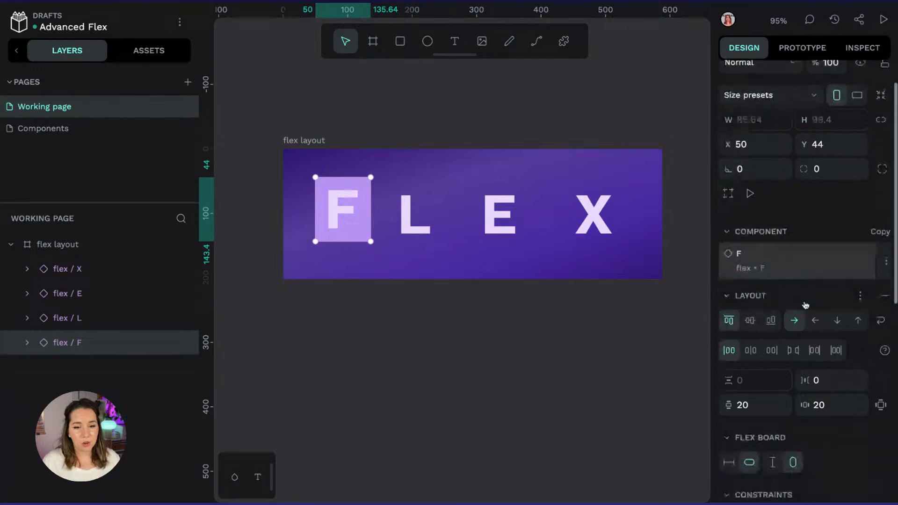
scroll(784, 249, "down", 1)
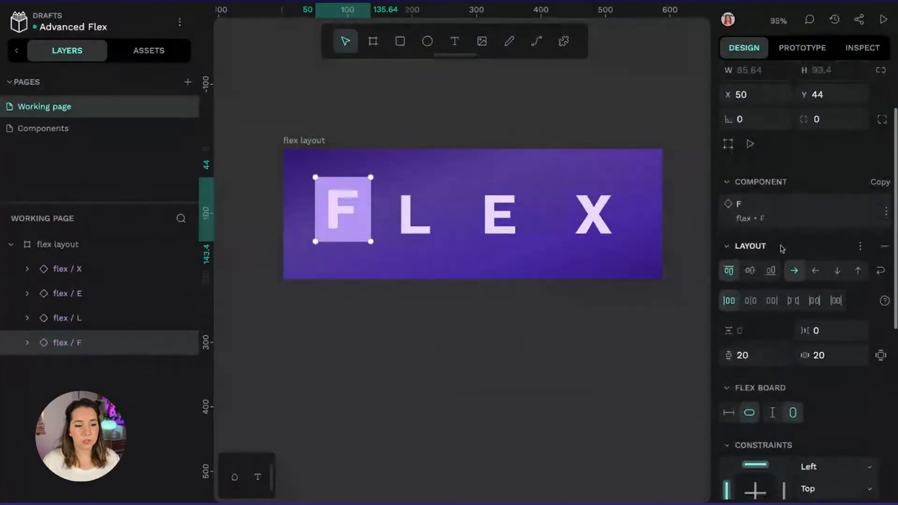
Copy the F component's properties and paste them onto the L component
right_click(352, 236)
mouse_move(420, 108)
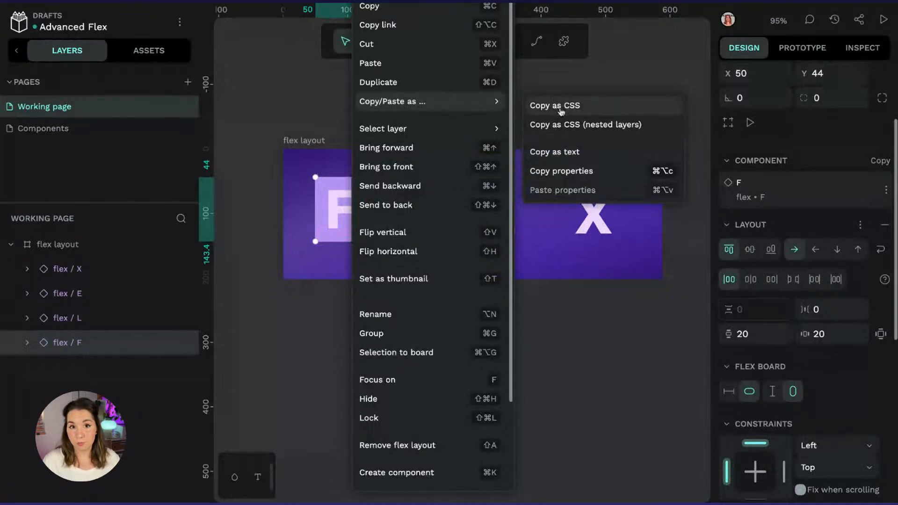
left_click(577, 172)
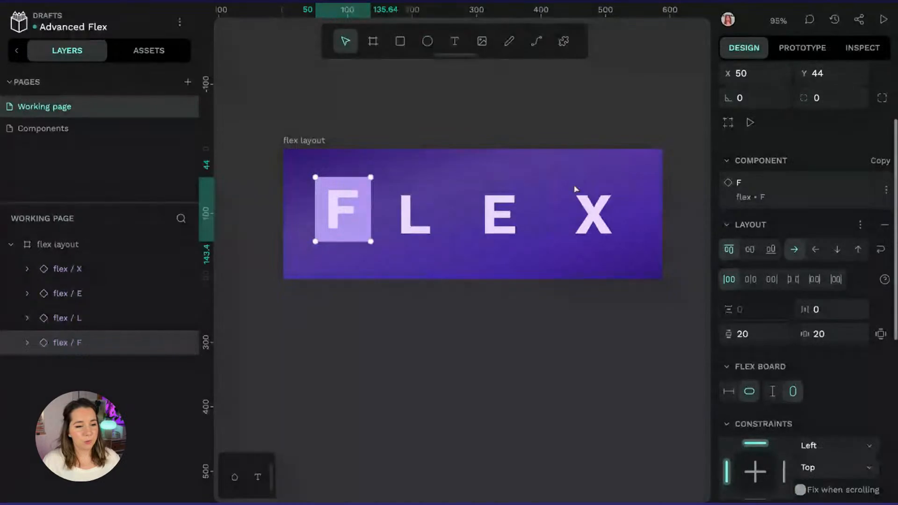
left_click(413, 226)
right_click(415, 228)
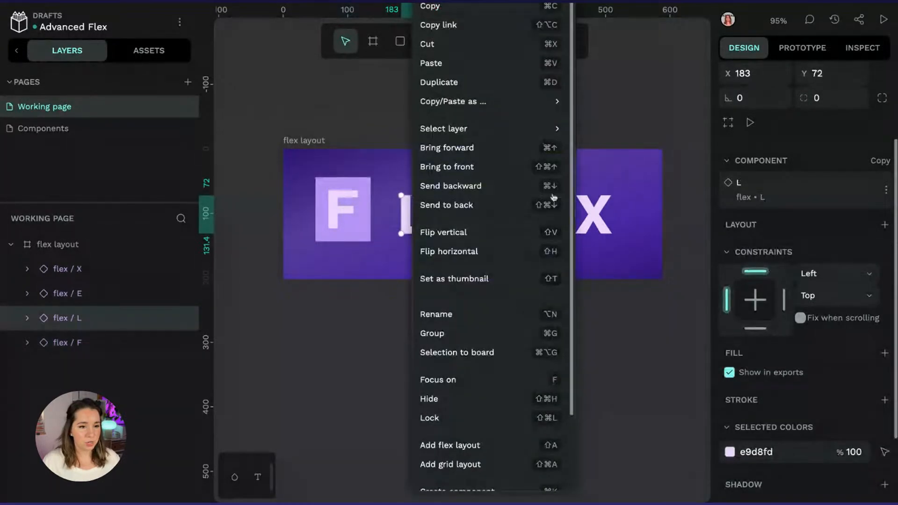
mouse_move(487, 103)
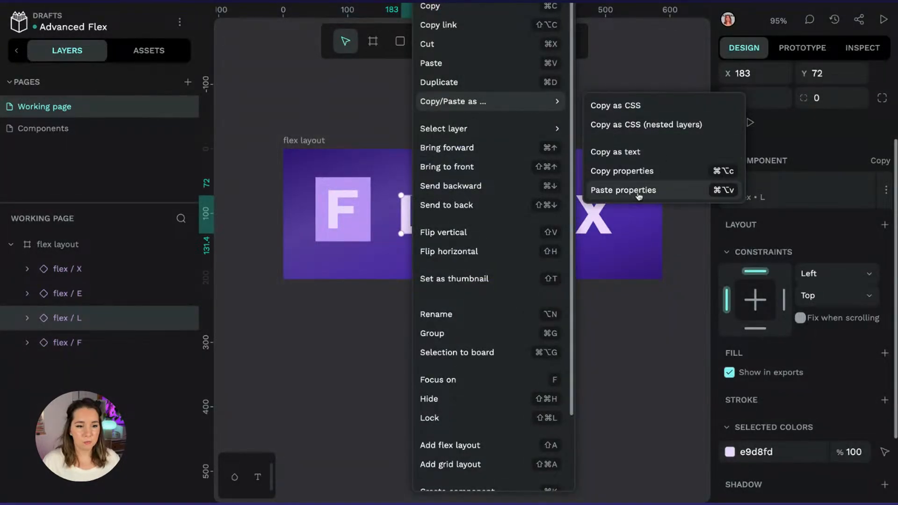
left_click(637, 189)
Paste the copied F properties onto the E and X components
left_click(497, 214)
right_click(496, 214)
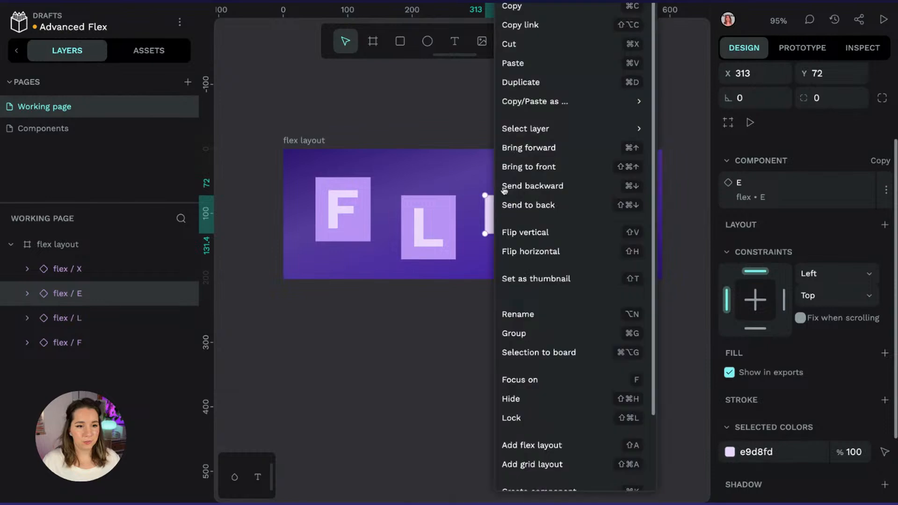
mouse_move(588, 104)
left_click(706, 190)
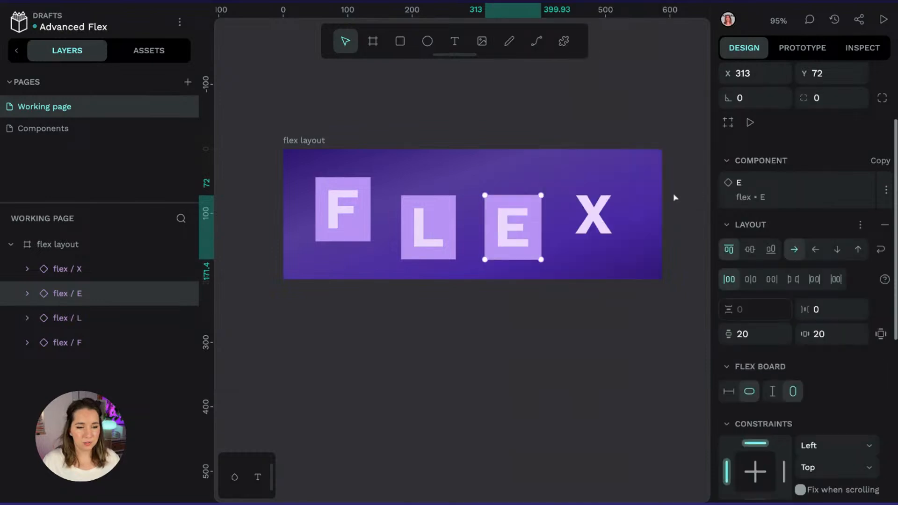
left_click(600, 213)
right_click(599, 214)
mouse_move(657, 104)
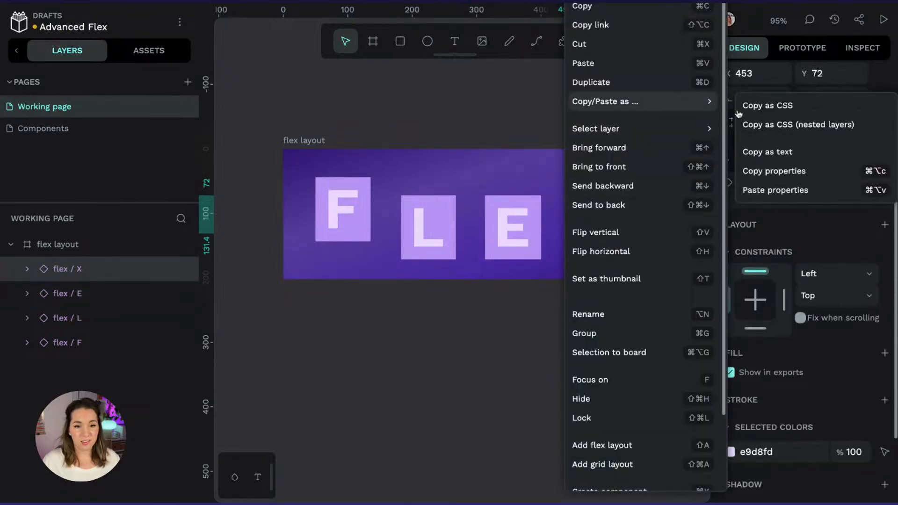
left_click(770, 196)
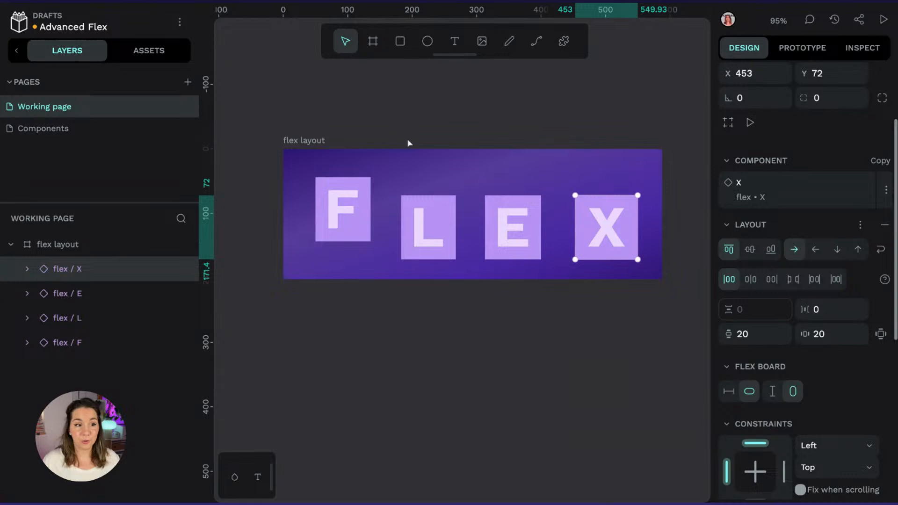
Add a stroke of width 2 to the flex layout board and colour it purple 400
left_click(316, 141)
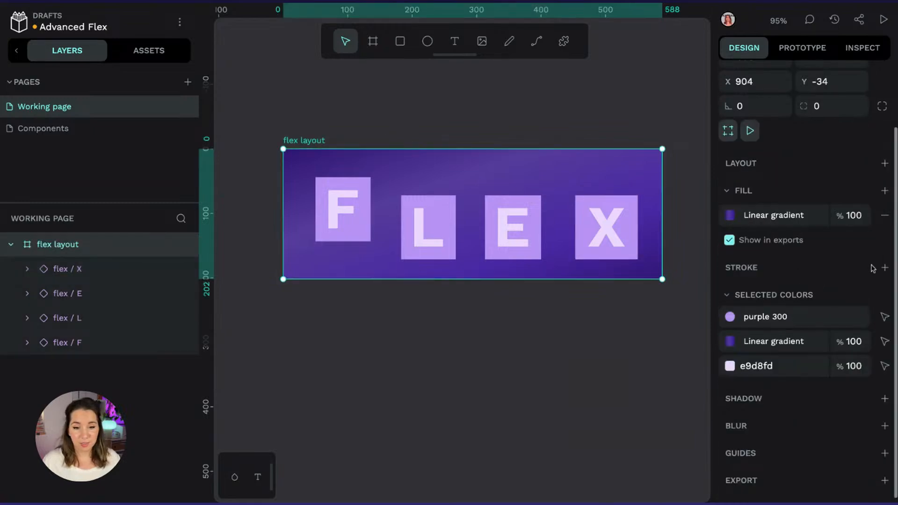
left_click(884, 267)
left_click(746, 316)
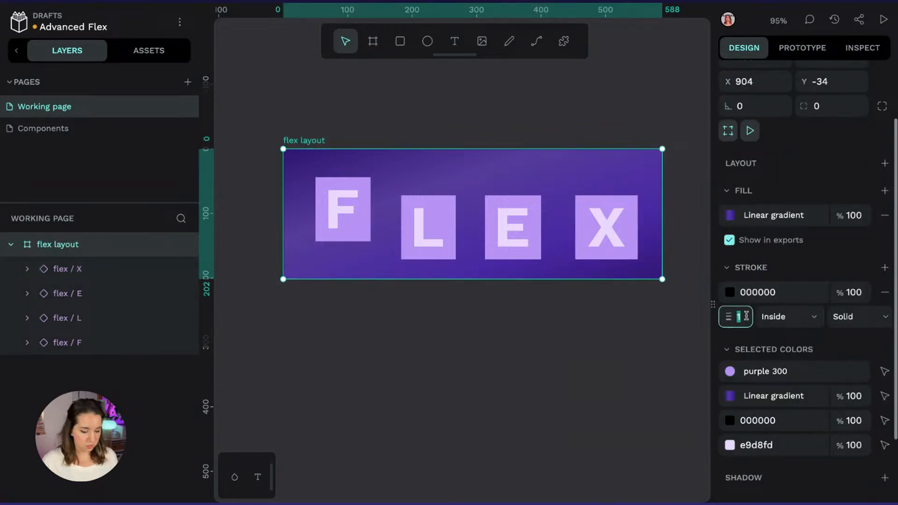
type("2")
left_click(729, 292)
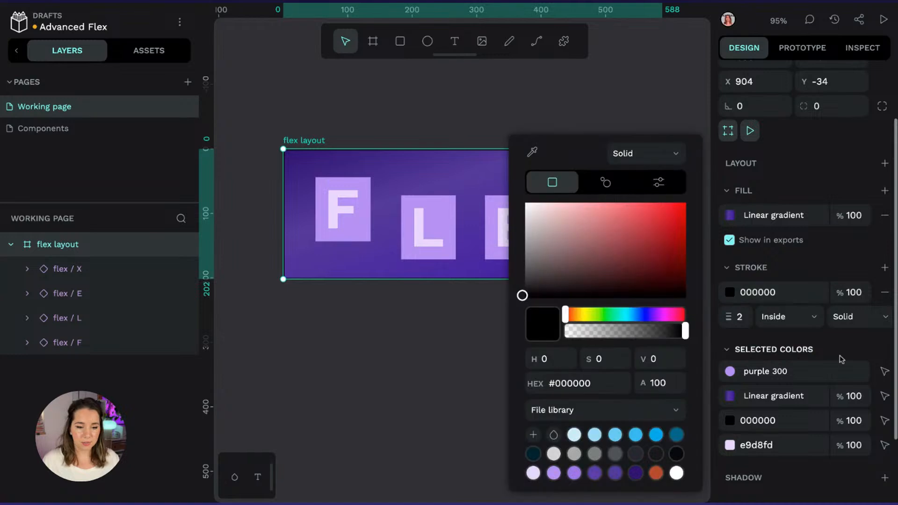
left_click(573, 473)
left_click(388, 373)
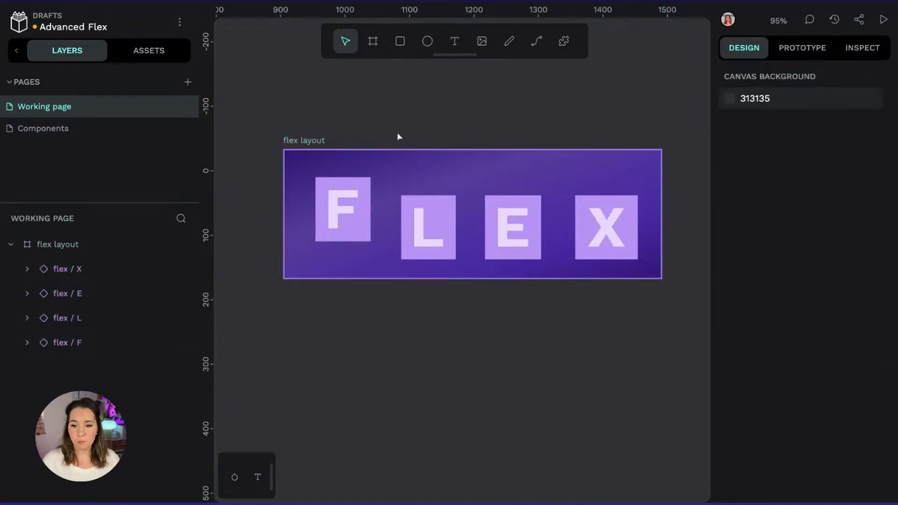
Resize the flex layout board to fit its content and apply a flex layout to it
left_click(322, 141)
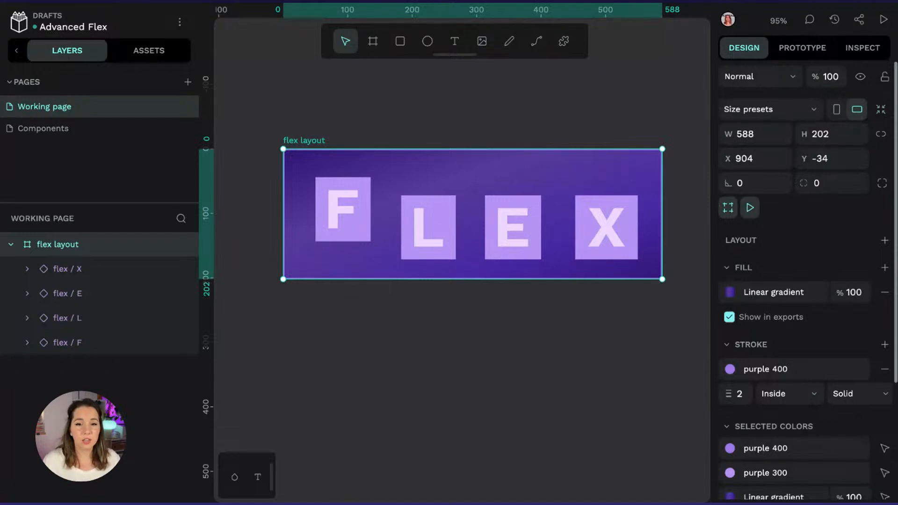
left_click(882, 112)
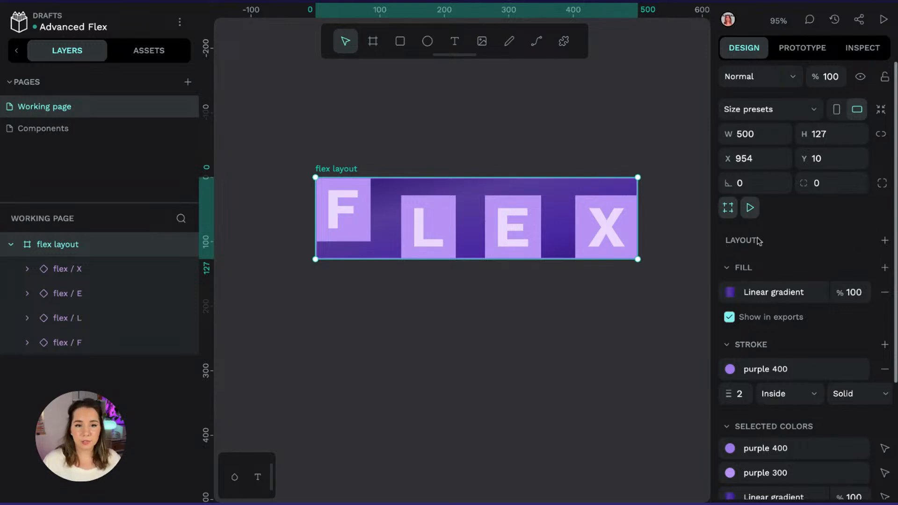
left_click(884, 241)
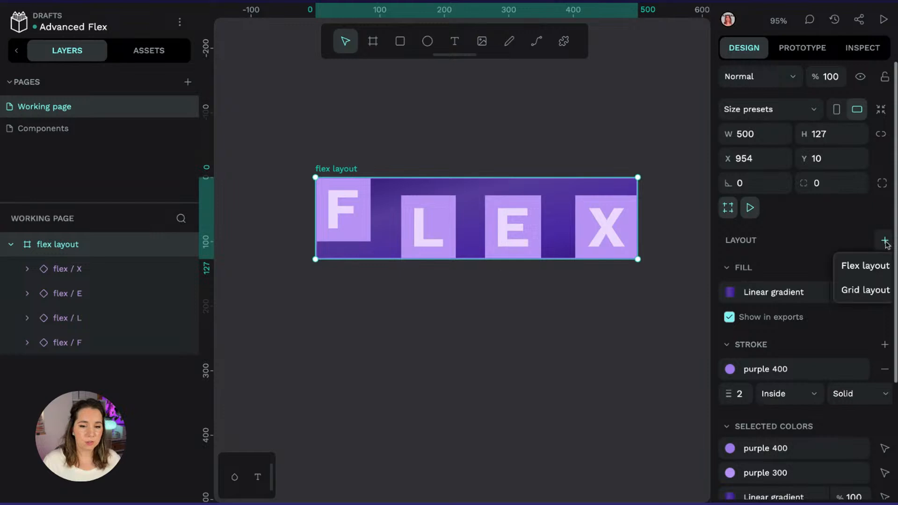
left_click(865, 268)
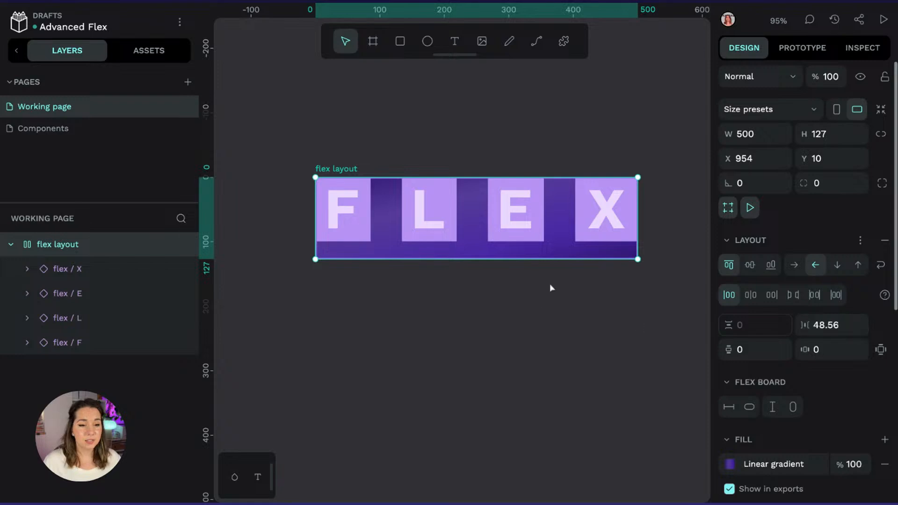
Set the board's column gap to 20 and its flex direction to row
mouse_move(549, 224)
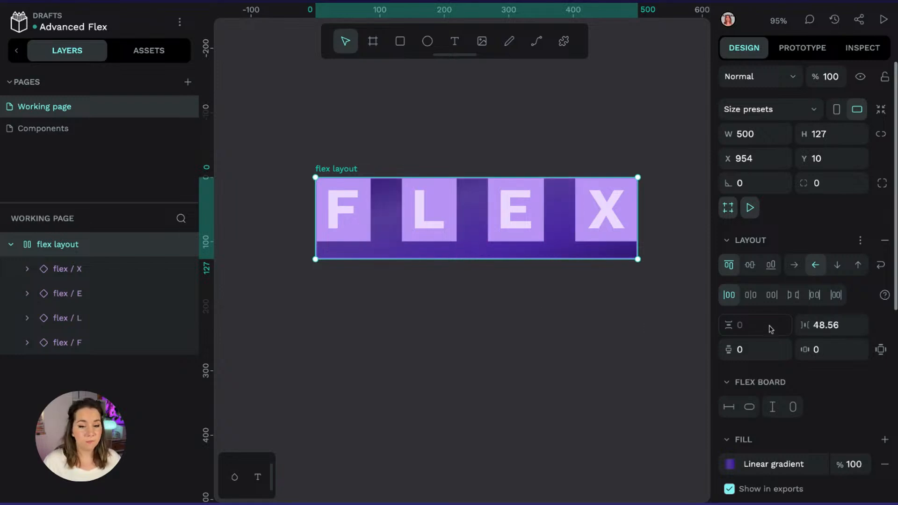
left_click(831, 326)
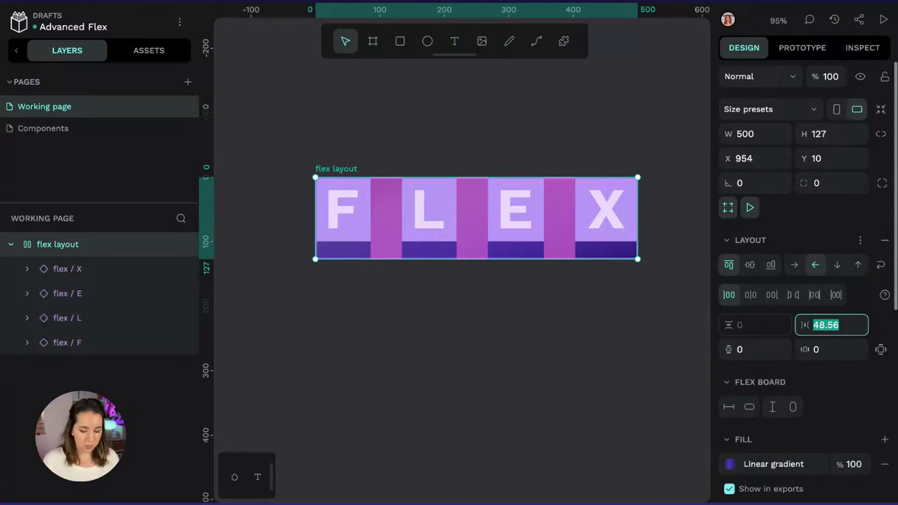
type("20")
key("Return")
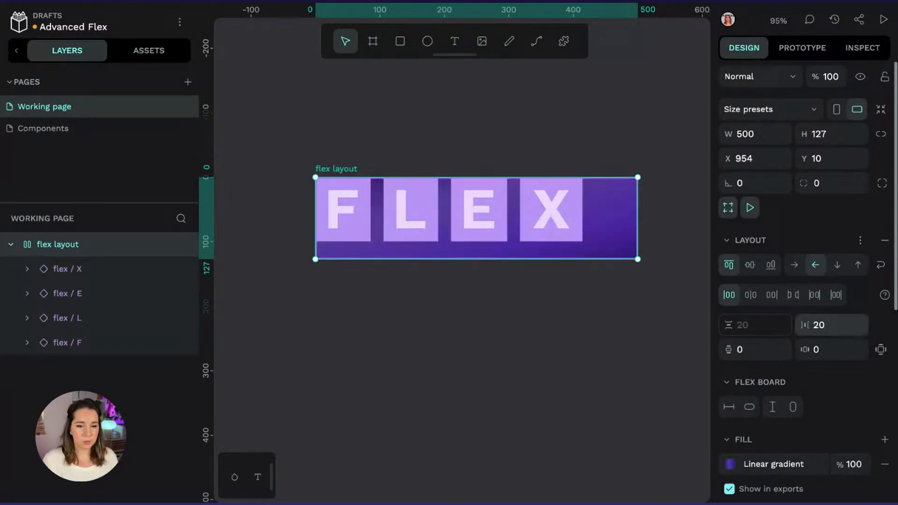
left_click(837, 325)
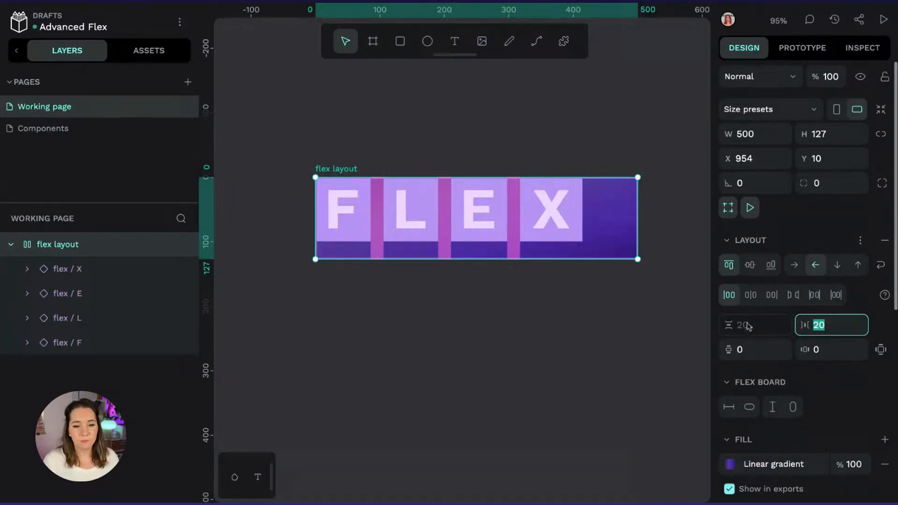
left_click(796, 268)
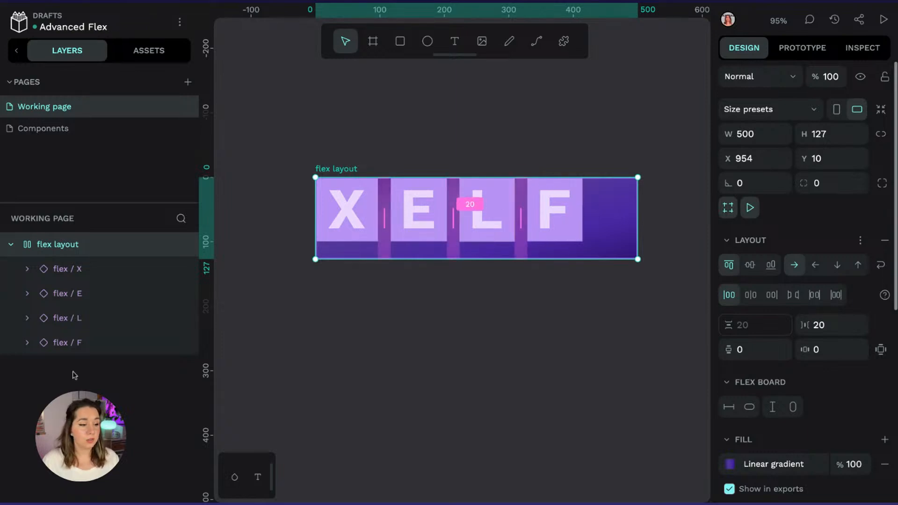
Move the F component to the top of the board's layer order
left_click(89, 343)
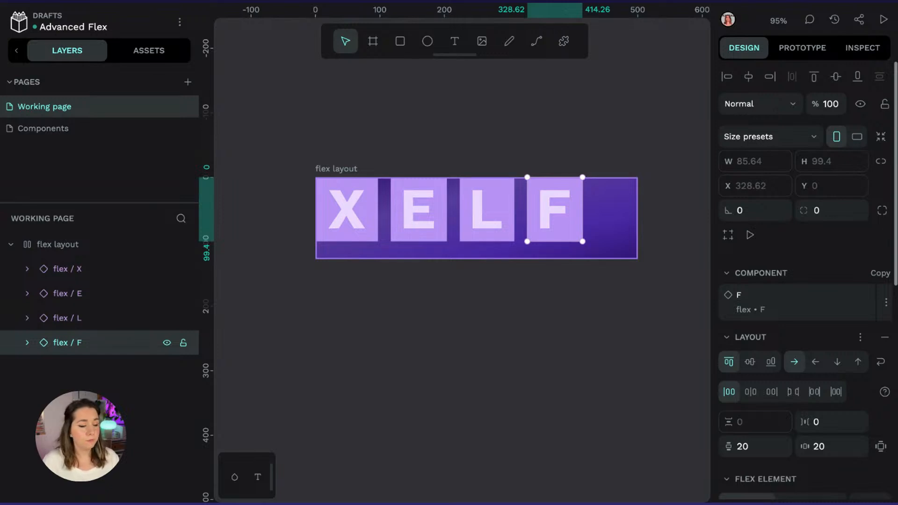
left_click(112, 326)
left_click(113, 346)
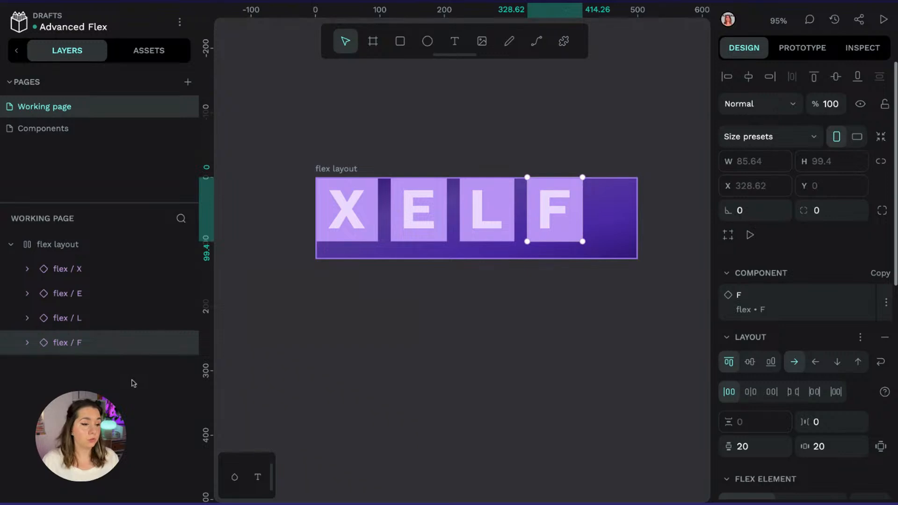
key("ctrl+Up")
key("ctrl+Up")
key("ctrl+Up")
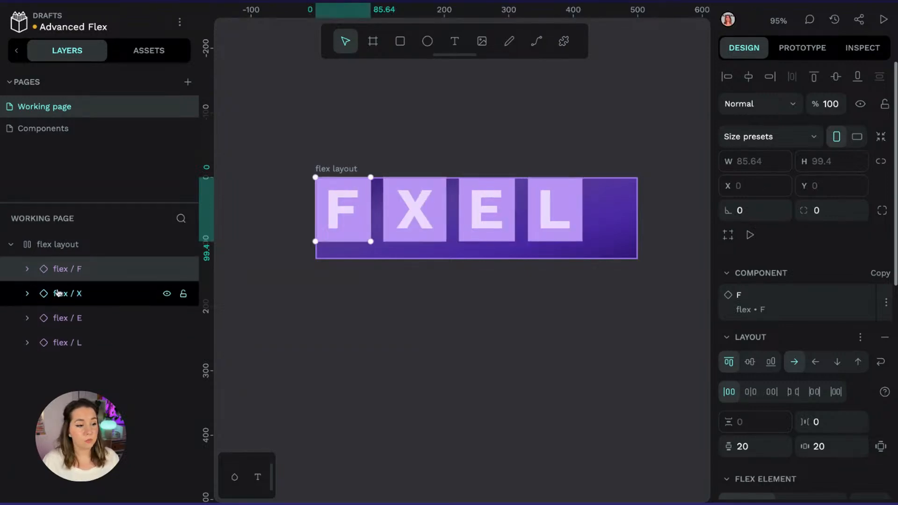
Move the L component up two places in the layer order, directly below F
left_click(63, 342)
key("ctrl+Up")
key("ctrl+Up")
Move the E component up one place in the layer order, directly below L, and clear the selection
left_click(95, 342)
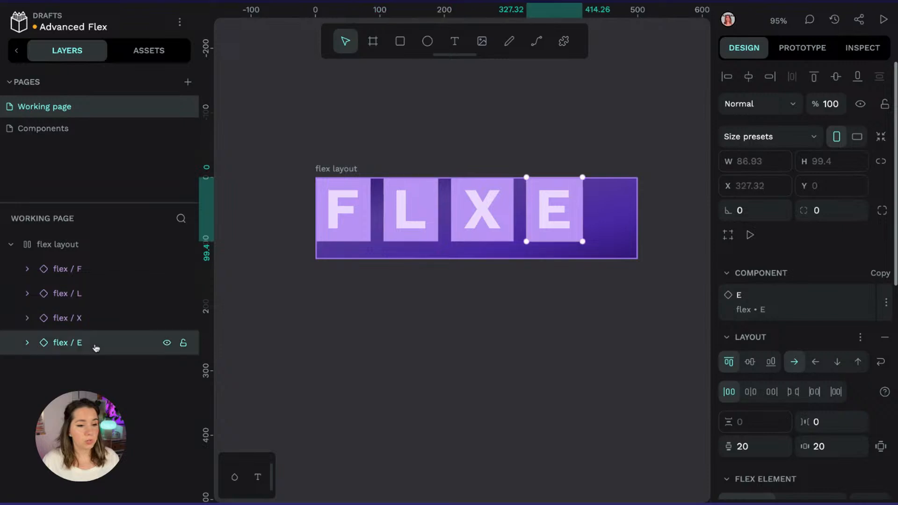
key("ctrl+Up")
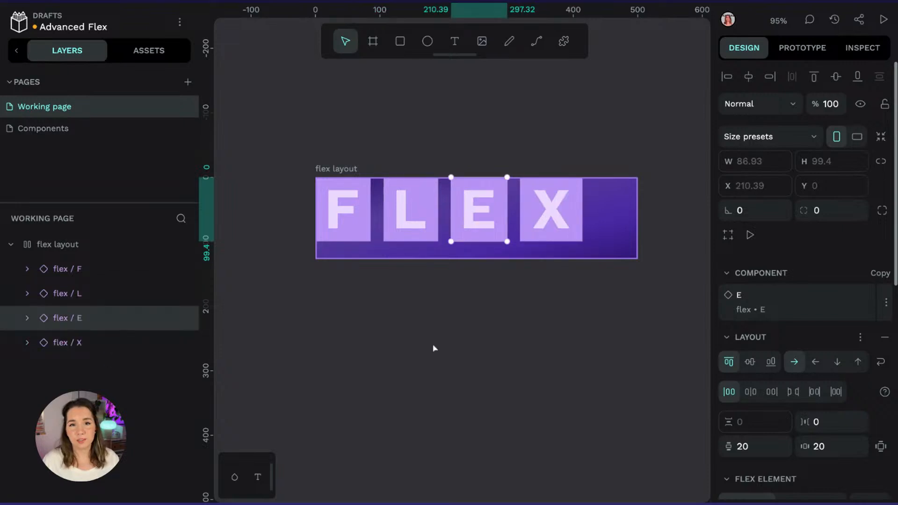
left_click(360, 145)
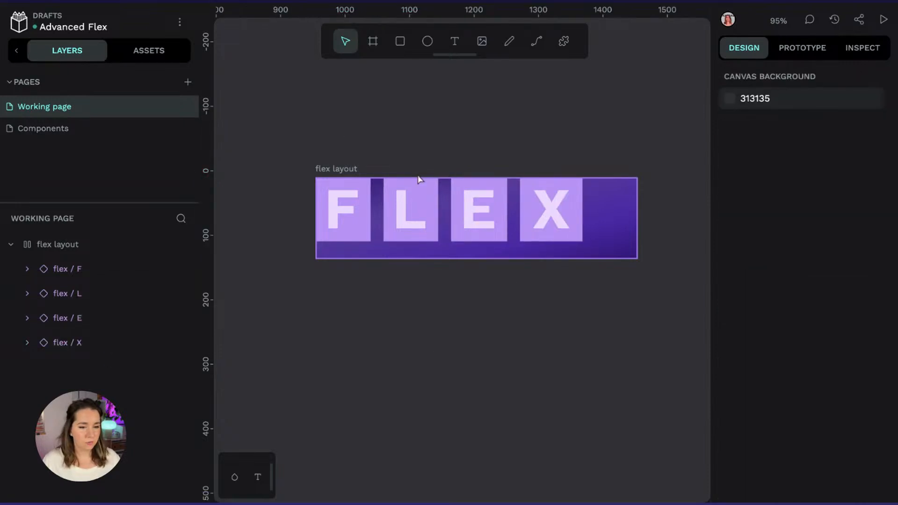
Set the flex layout board's vertical and horizontal padding to 20 and fit its width and height to its content
left_click(333, 169)
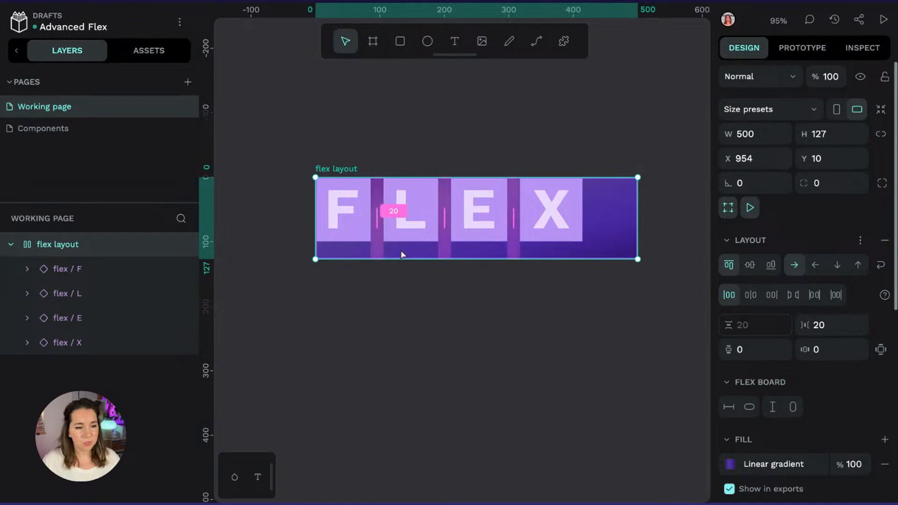
left_click(775, 347)
type("20")
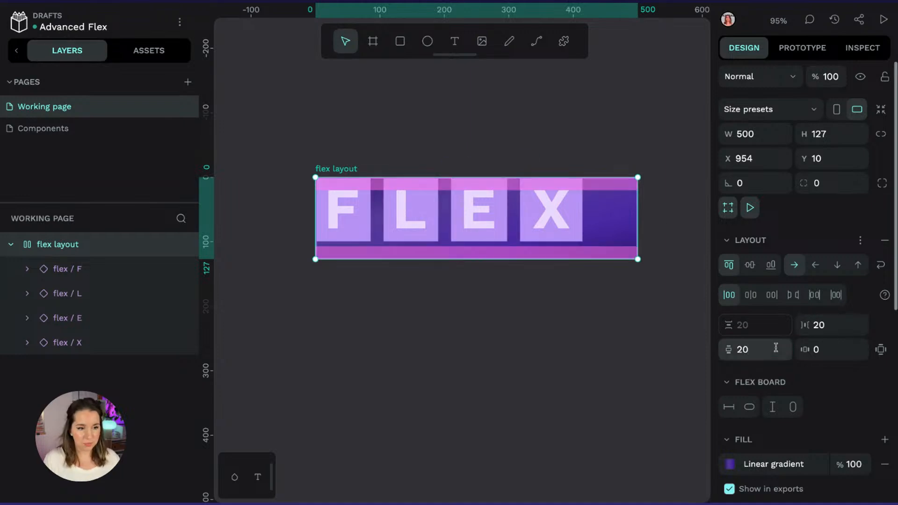
left_click(832, 348)
type("20")
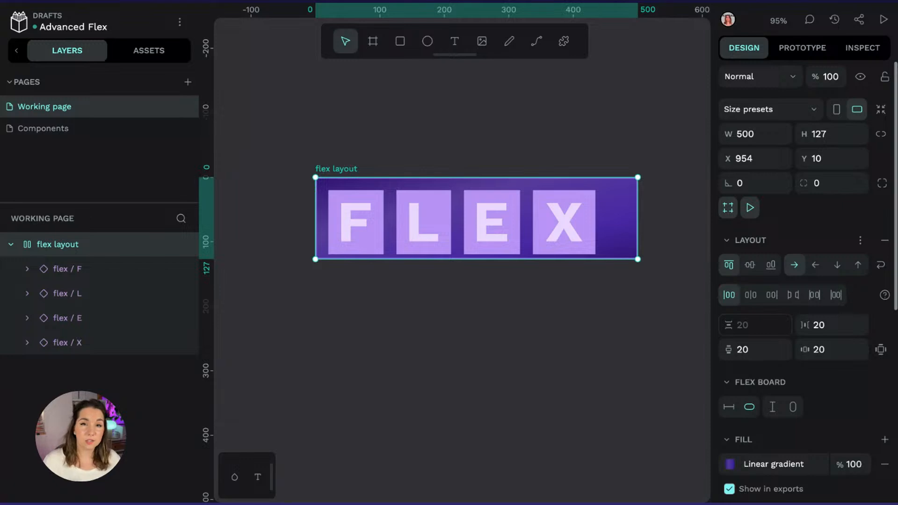
left_click(749, 406)
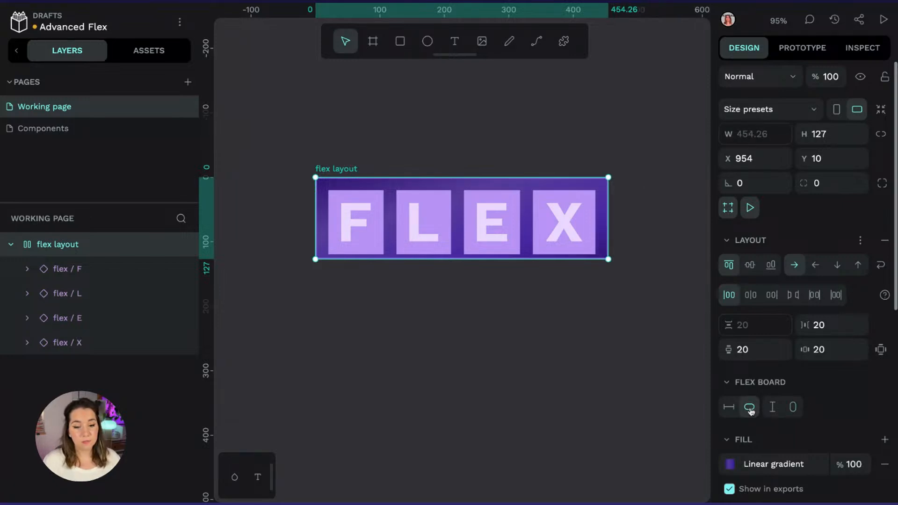
left_click(792, 407)
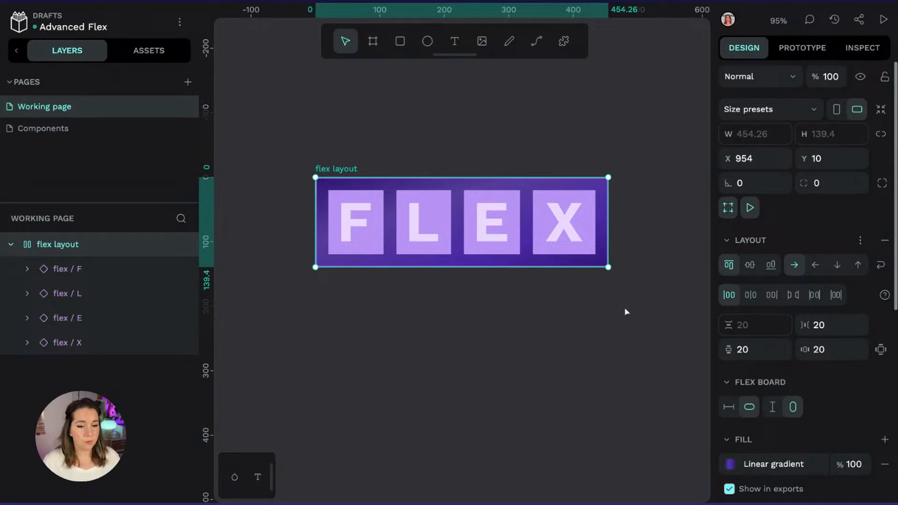
Center the letters along the row and widen the board to 665
left_click_drag(608, 229, 700, 229)
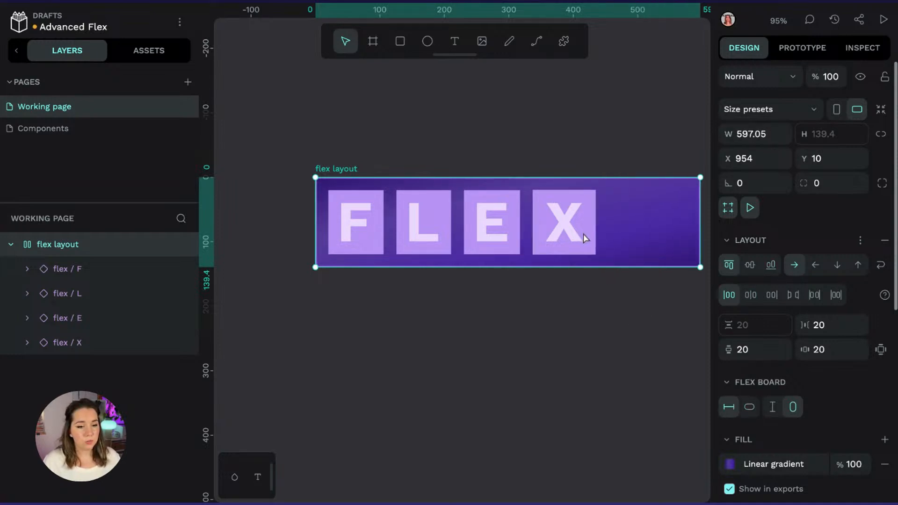
left_click(597, 134)
scroll(556, 129, "right", 3)
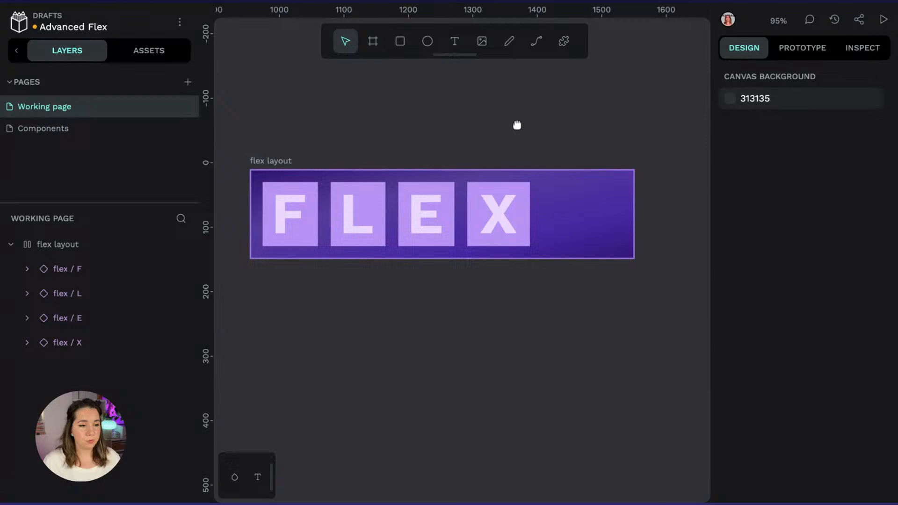
left_click(281, 162)
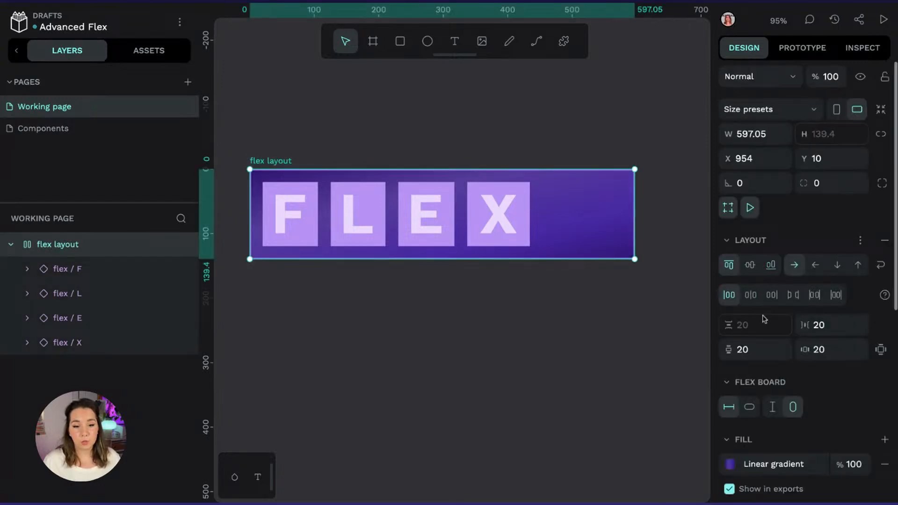
left_click(750, 295)
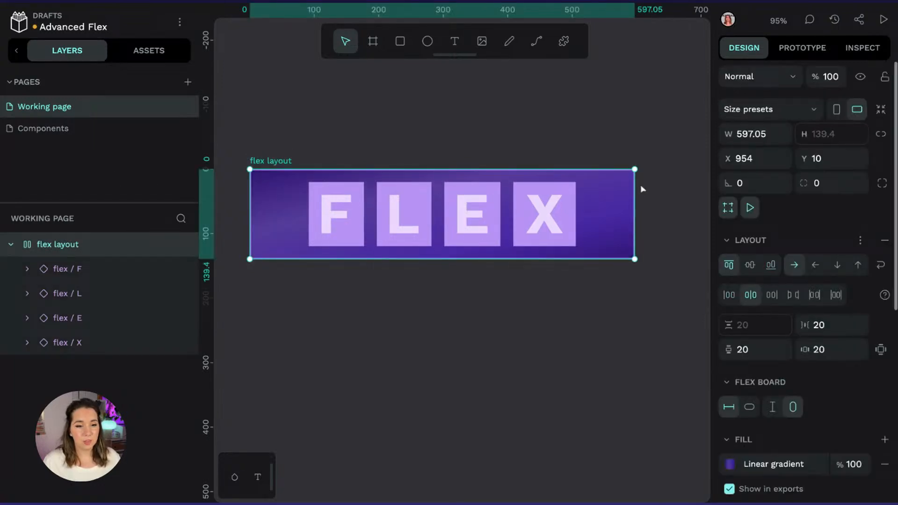
left_click_drag(635, 186, 678, 194)
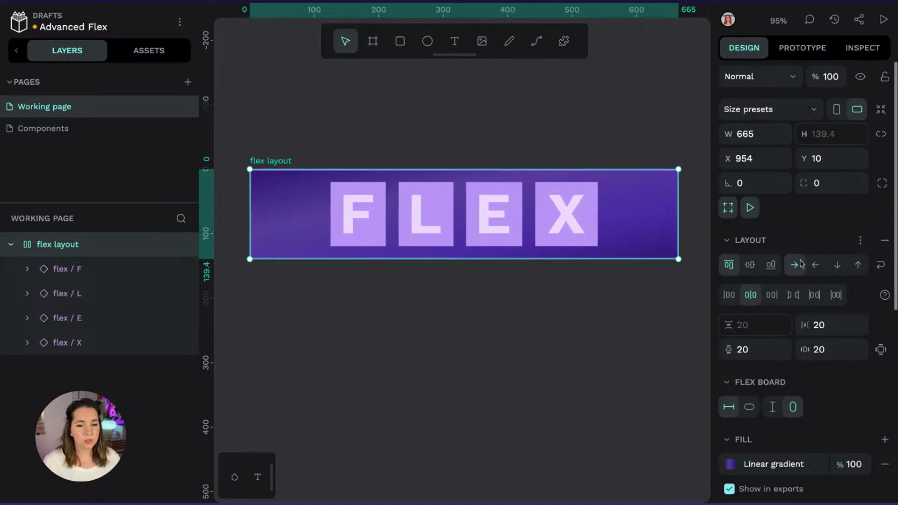
Set the board's flex direction to column and resize the board to about 432 × 541
left_click_drag(678, 258, 652, 402)
left_click(836, 268)
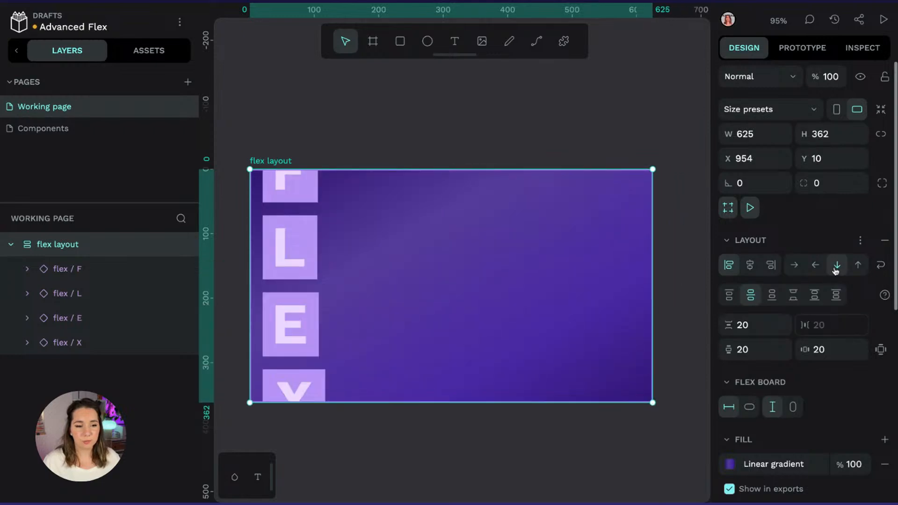
scroll(543, 302, "down", 2)
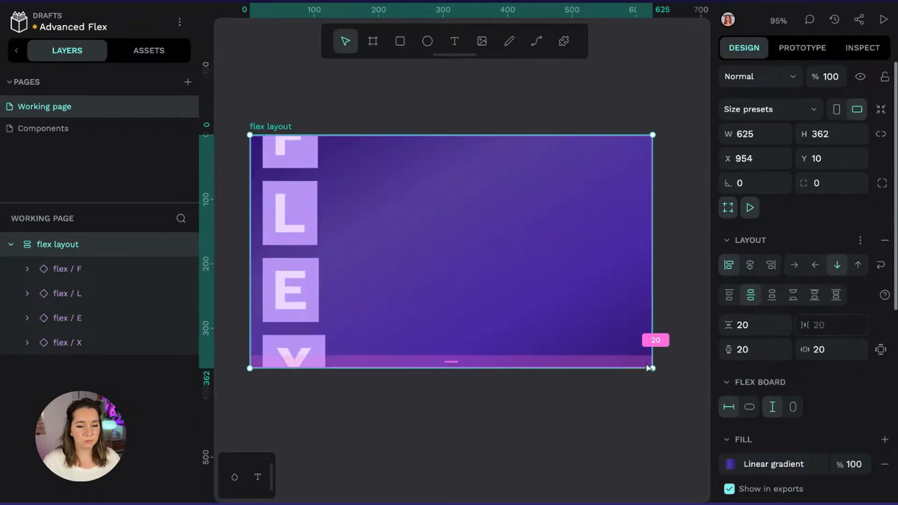
left_click_drag(649, 368, 537, 484)
scroll(627, 364, "down", 2)
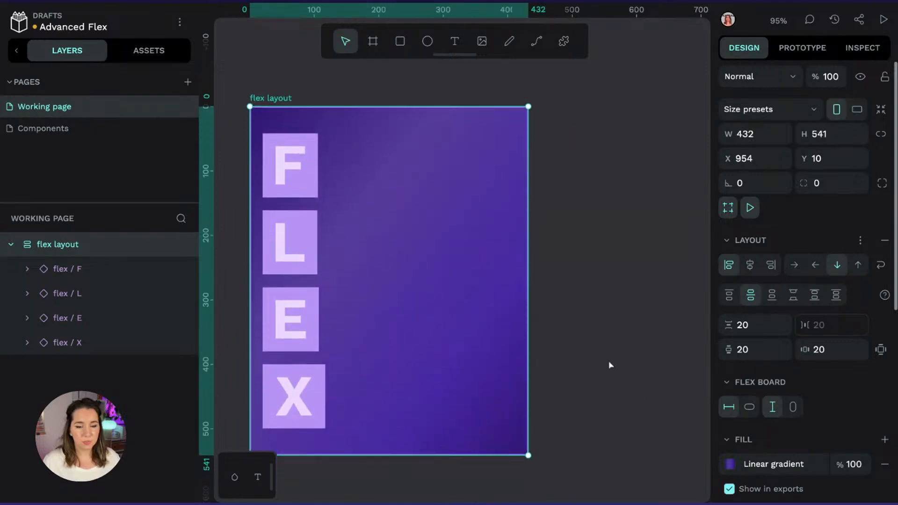
Cycle the letters' justification through space-between, start, end, space-evenly and space-around, finishing on start
left_click(786, 300)
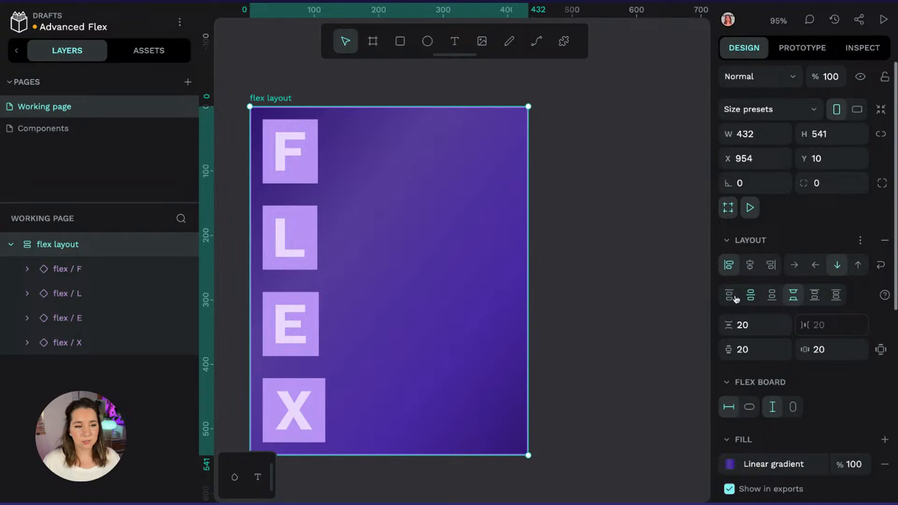
left_click(730, 297)
left_click(770, 297)
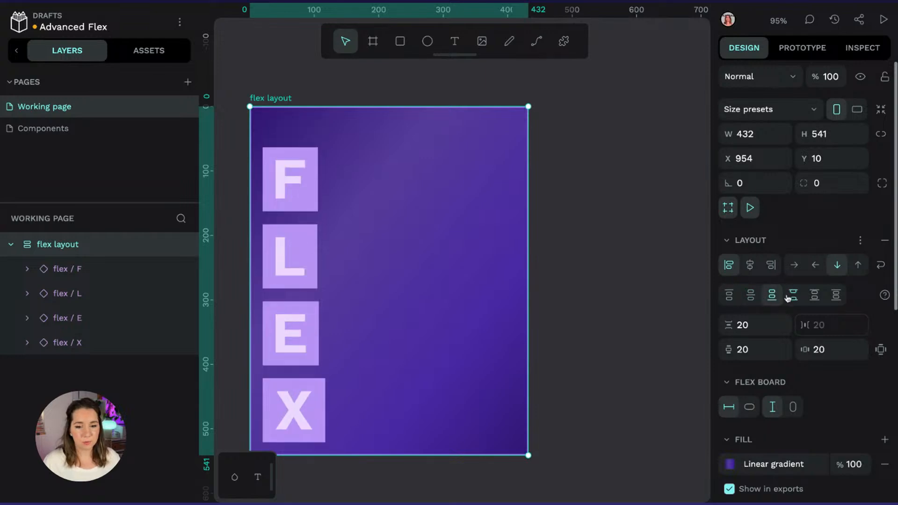
left_click(837, 299)
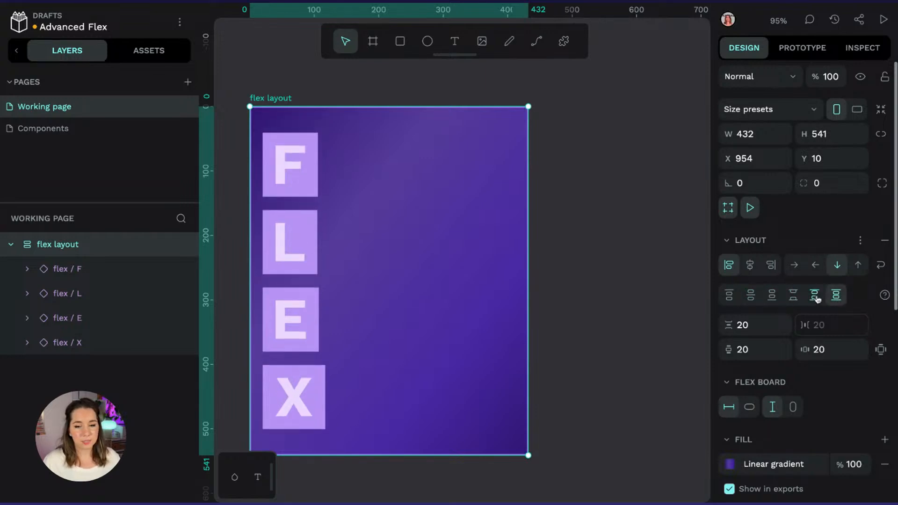
left_click(815, 299)
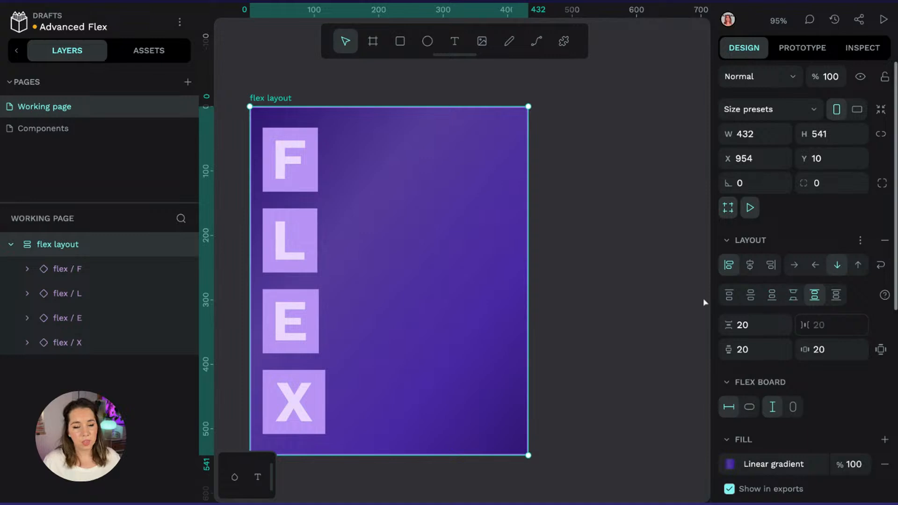
left_click(728, 294)
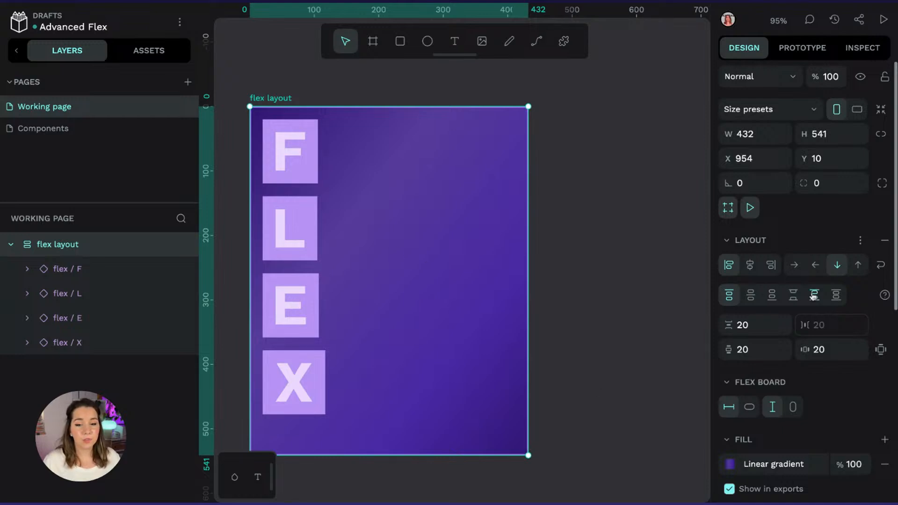
Turn on wrapping with a row direction and shrink the board to about 420 × 272
left_click(880, 266)
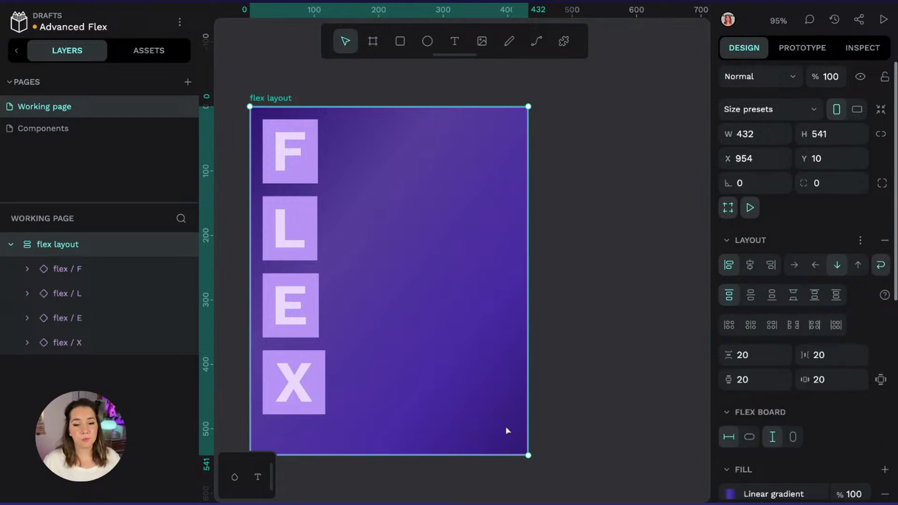
left_click(795, 265)
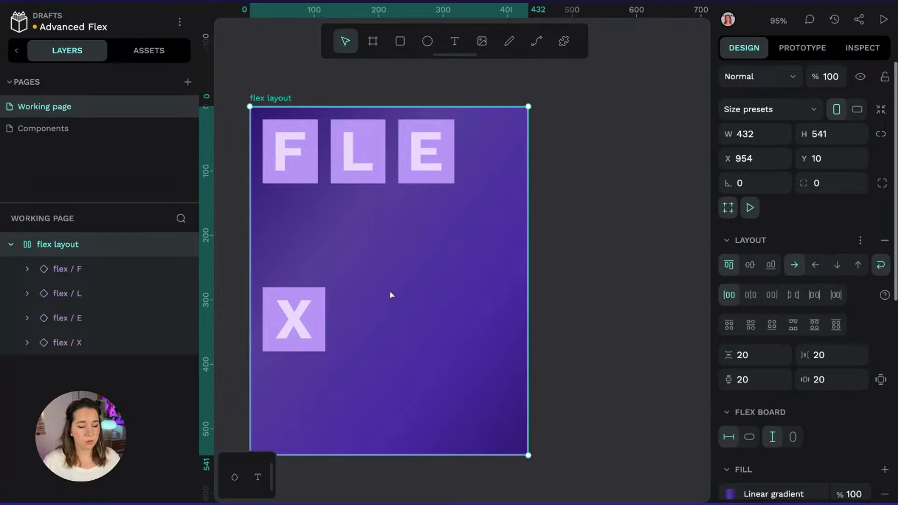
left_click_drag(528, 455, 520, 282)
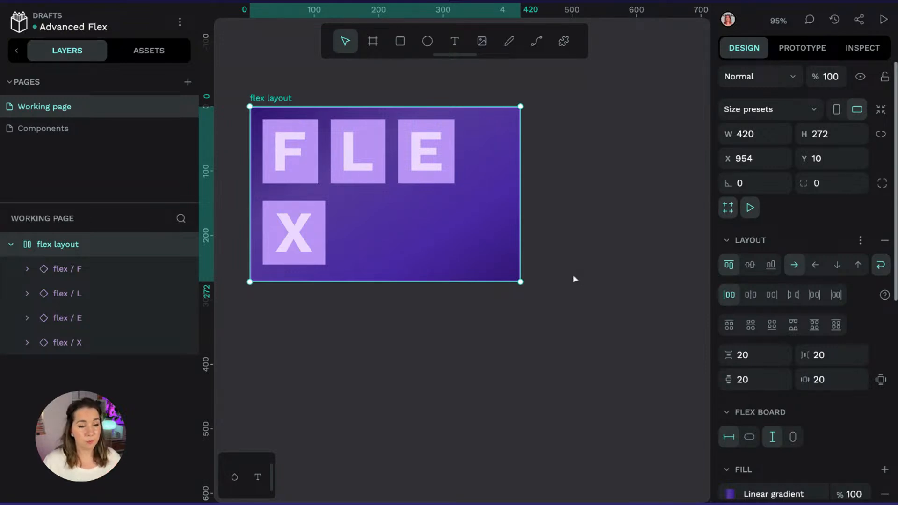
Resize the board repeatedly with wrapping on, finishing slightly larger than a single row of all four letters
left_click_drag(521, 282, 579, 255)
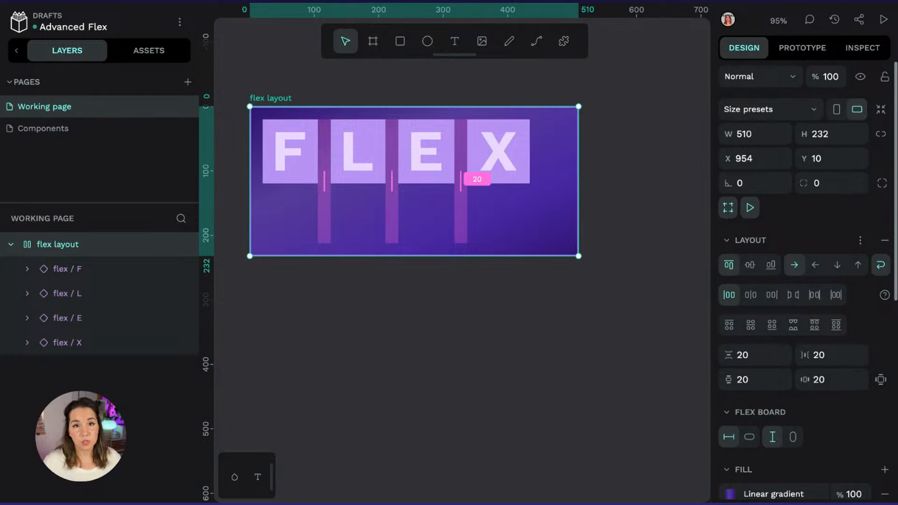
left_click_drag(577, 172, 593, 180)
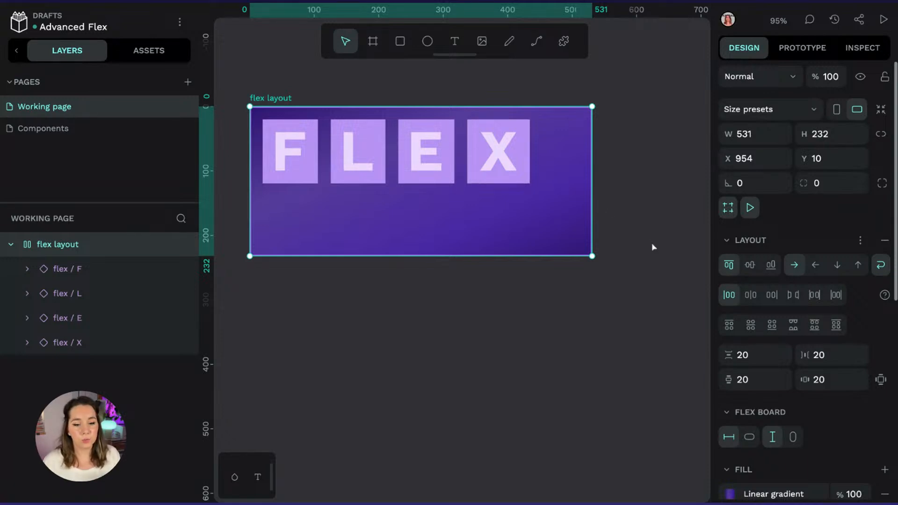
scroll(786, 406, "down", 1)
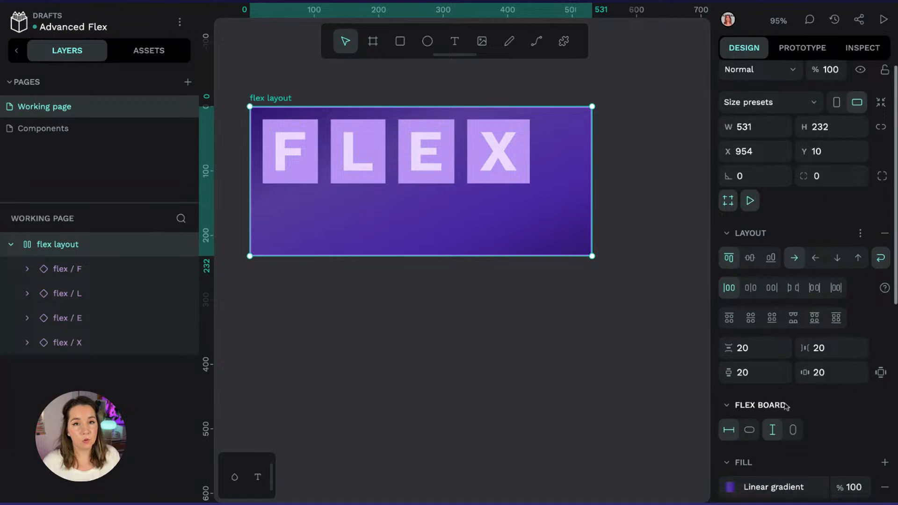
scroll(786, 406, "down", 1)
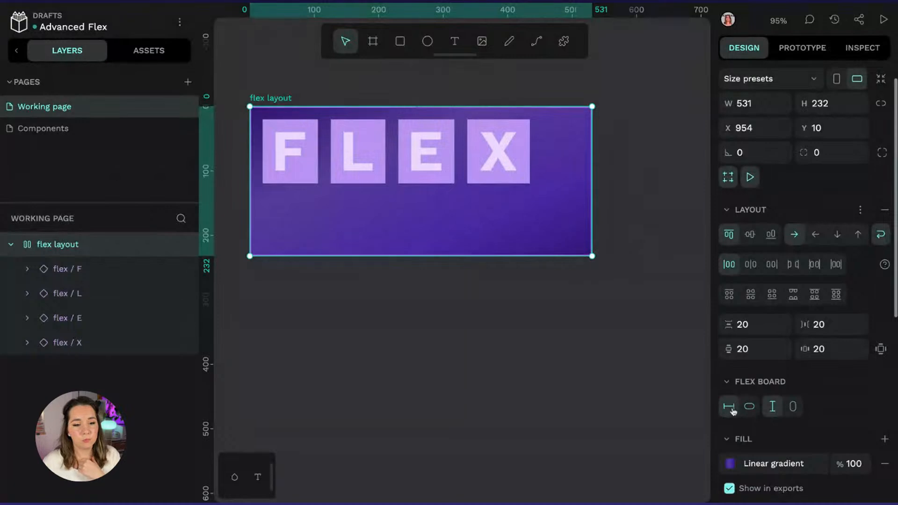
mouse_move(597, 262)
left_mouse_down()
mouse_move(676, 316)
mouse_move(522, 223)
mouse_move(551, 257)
mouse_move(601, 263)
left_mouse_up()
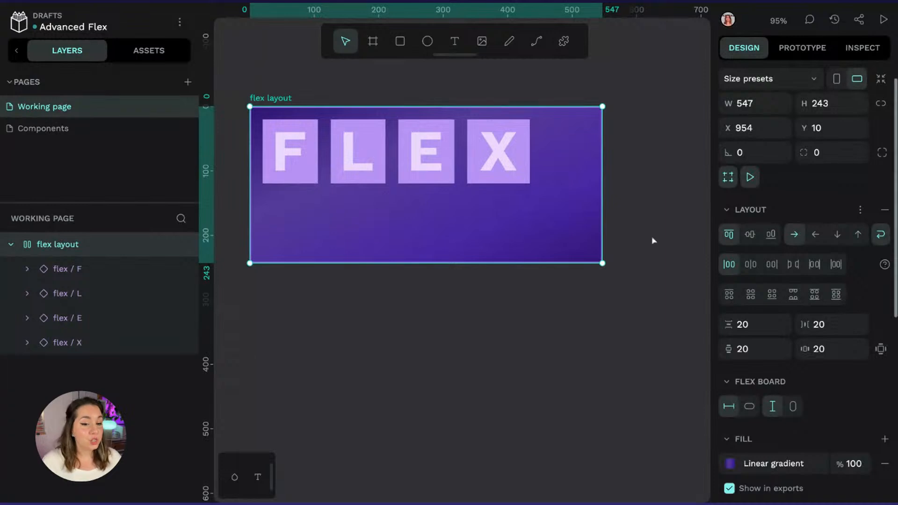
left_click_drag(602, 262, 558, 201)
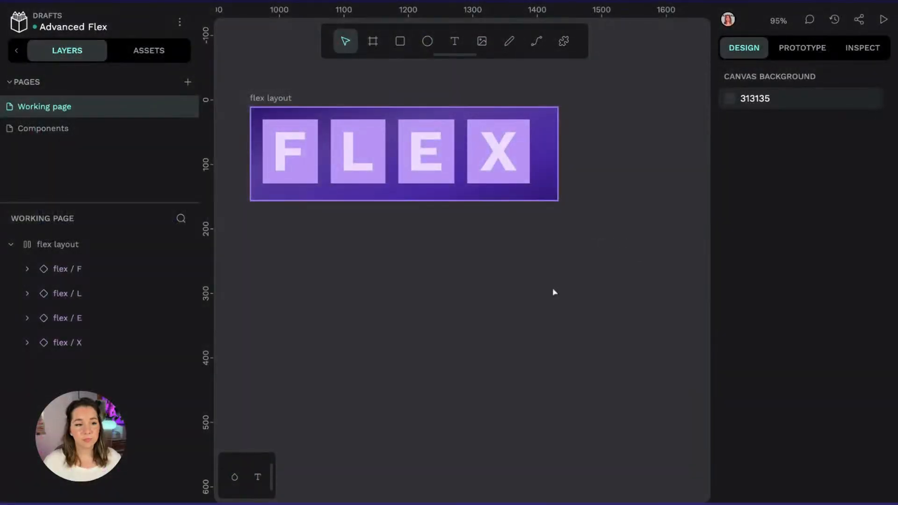
Draw a new board about 608 × 462 in an empty canvas area and rename it button
left_click_drag(571, 334, 313, 265)
left_click_drag(575, 150, 437, 104)
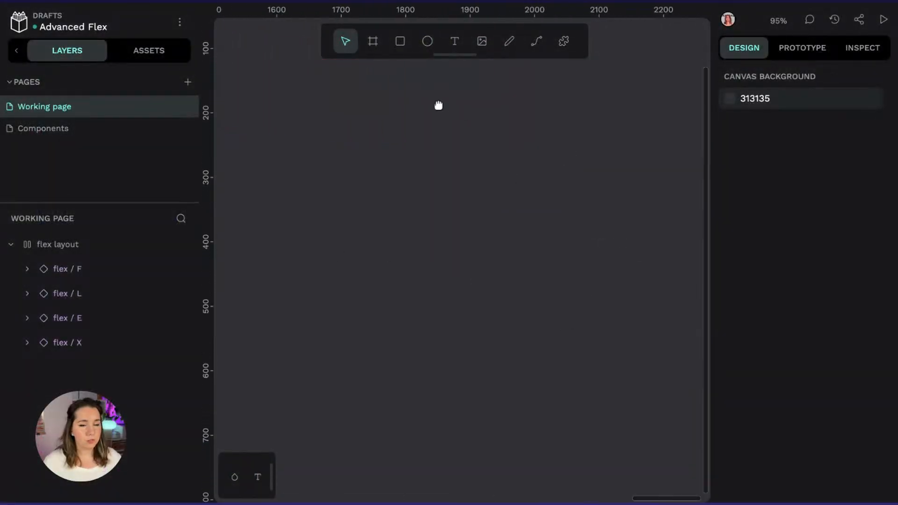
left_click(372, 41)
left_click_drag(265, 101, 665, 403)
double_click(49, 245)
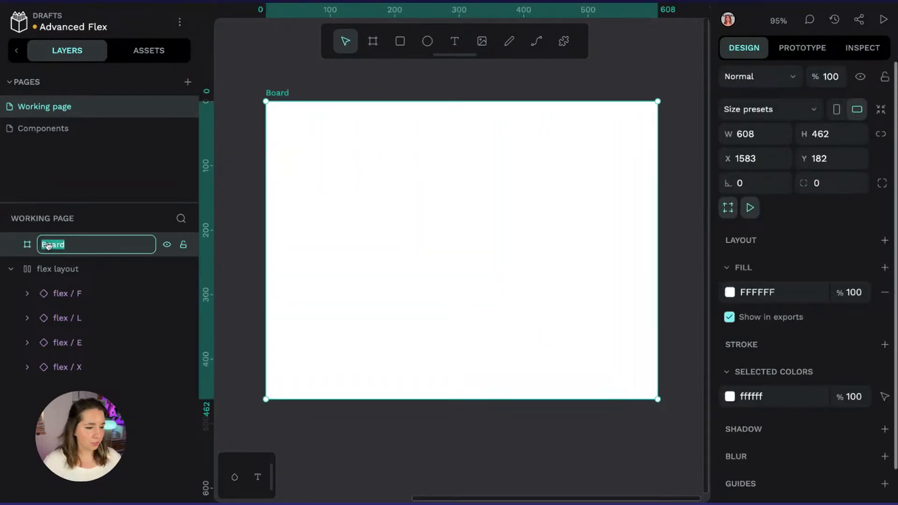
type("button")
key("Return")
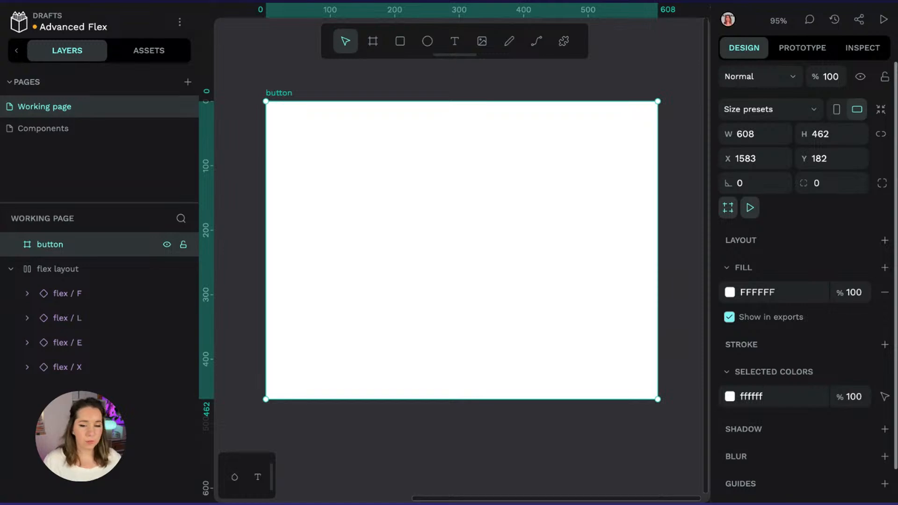
Change the button board's solid fill to dark grey 434343
left_click(729, 292)
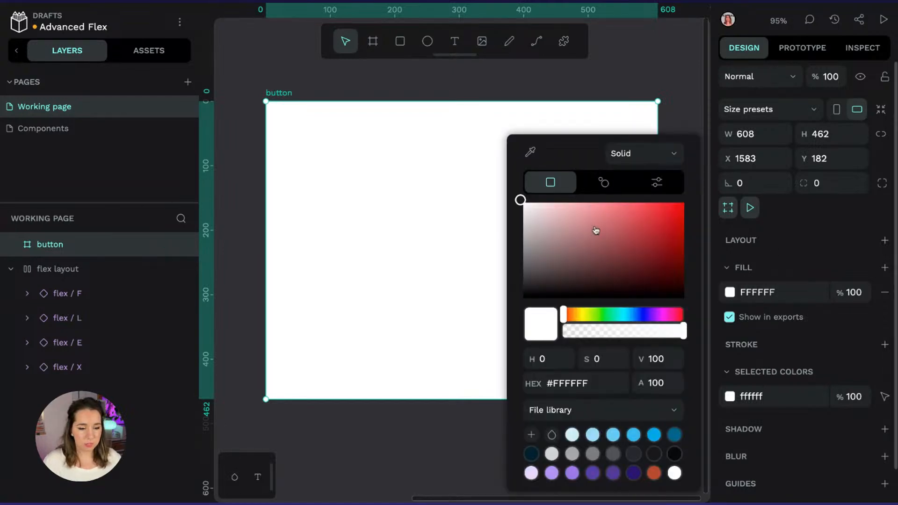
left_click_drag(525, 255, 524, 277)
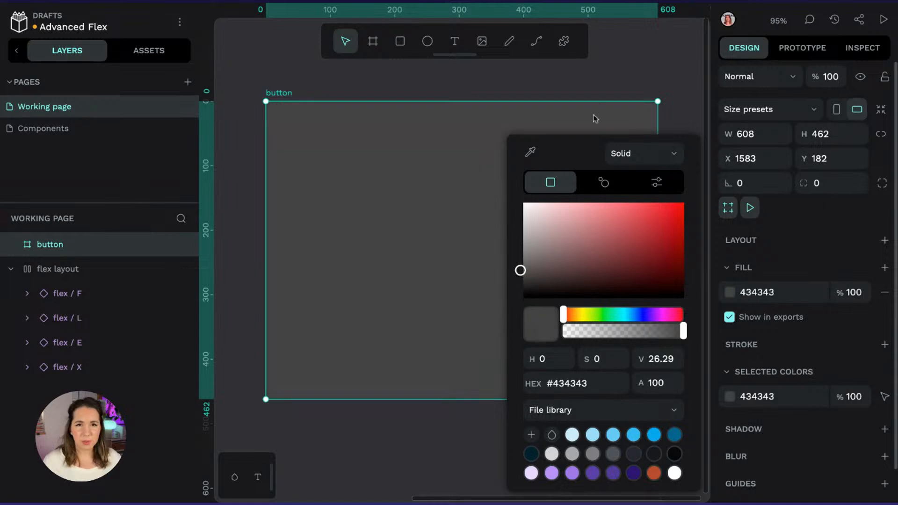
Deselect the board and expand the icon group in the component library, collapsing the flex and navigation groups
left_click(629, 57)
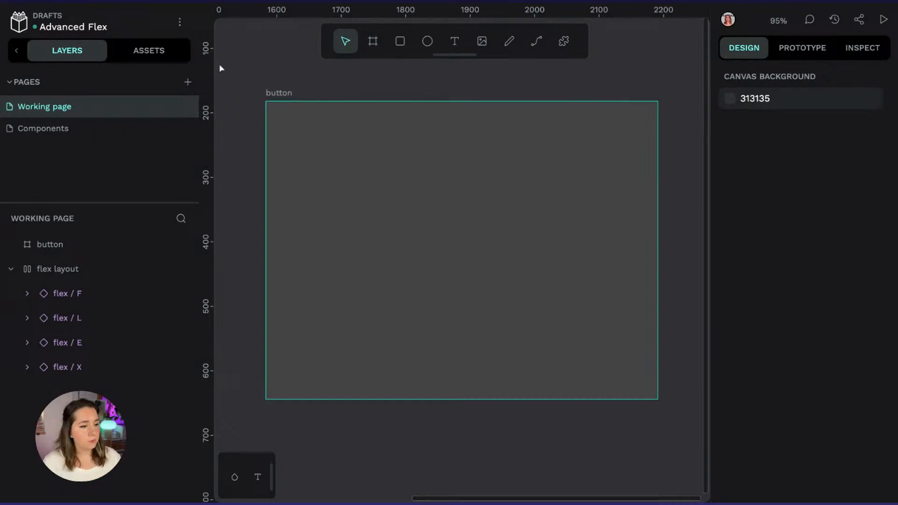
left_click(185, 54)
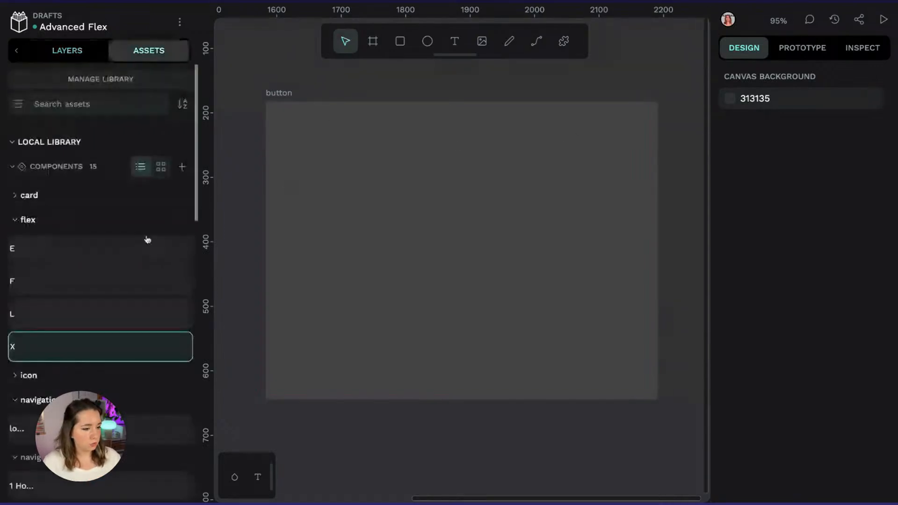
left_click(15, 220)
left_click(15, 268)
left_click(13, 302)
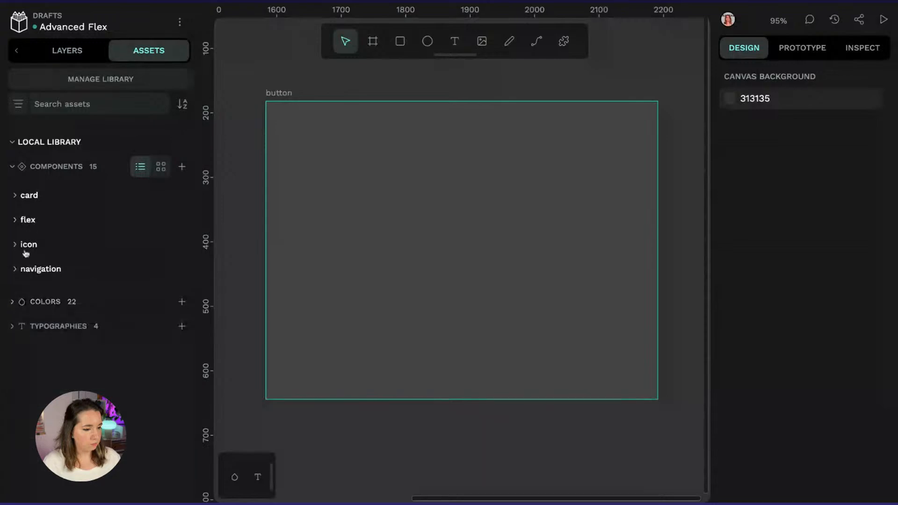
left_click(21, 246)
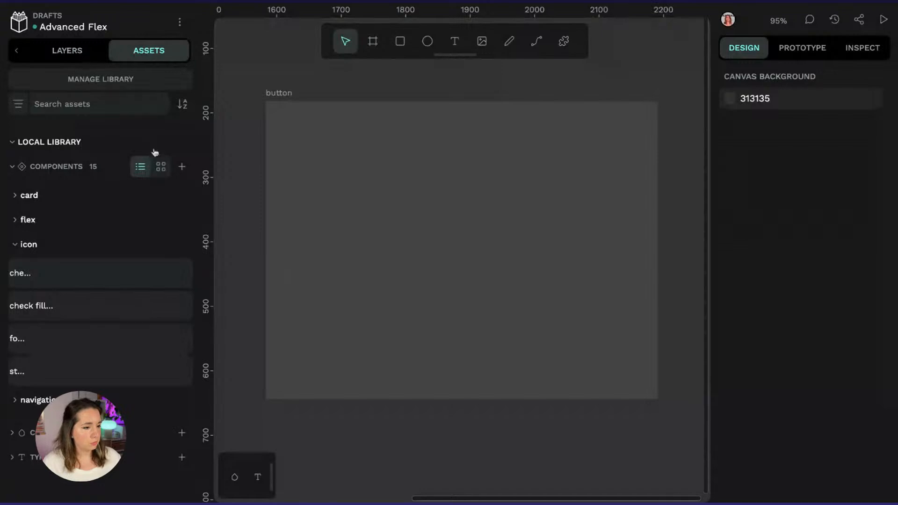
left_click(160, 167)
left_click(142, 172)
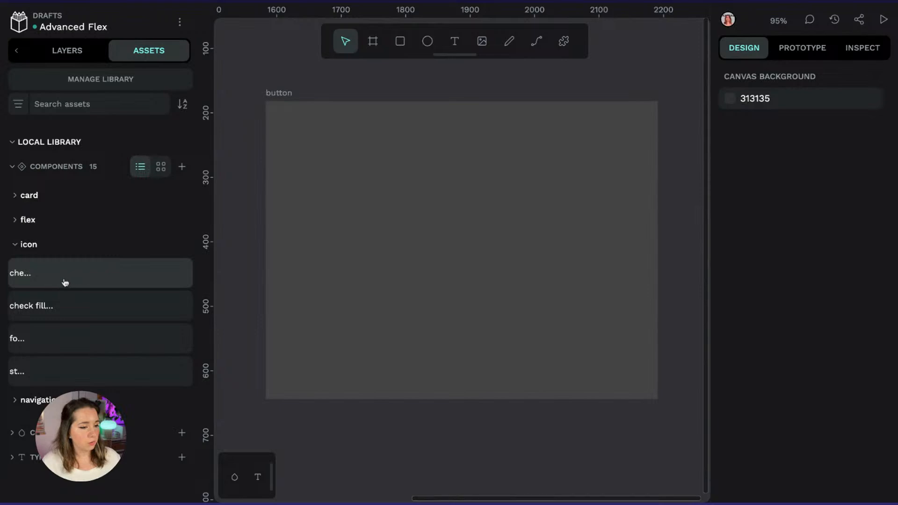
Place a check icon component on the button board at about X 232, Y 161
left_click(166, 280)
left_click_drag(166, 280, 424, 236)
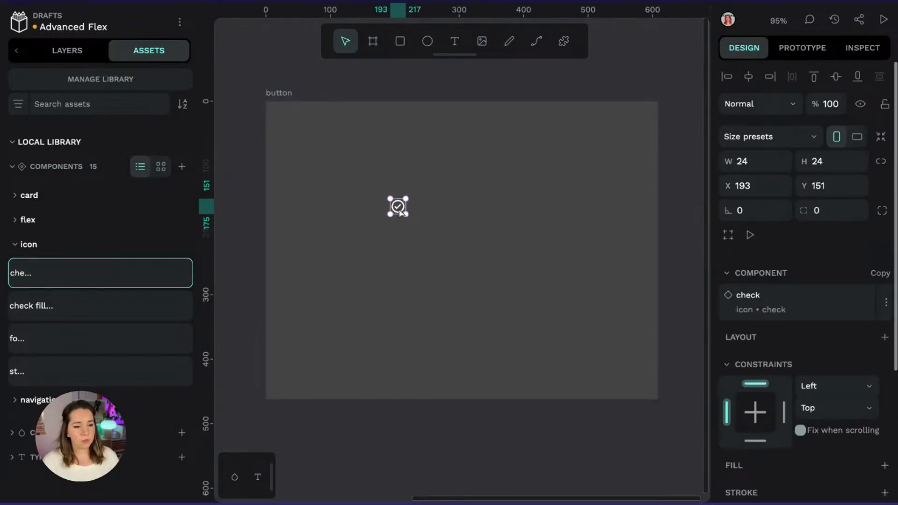
left_click_drag(397, 207, 422, 214)
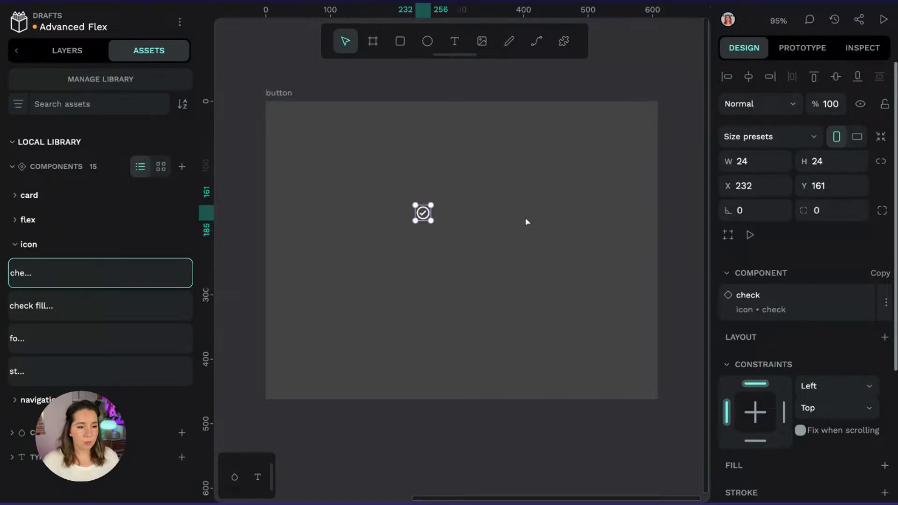
Add a text box about 106 px wide beside the check icon on its right, reading Save changes
key("Escape")
key("t")
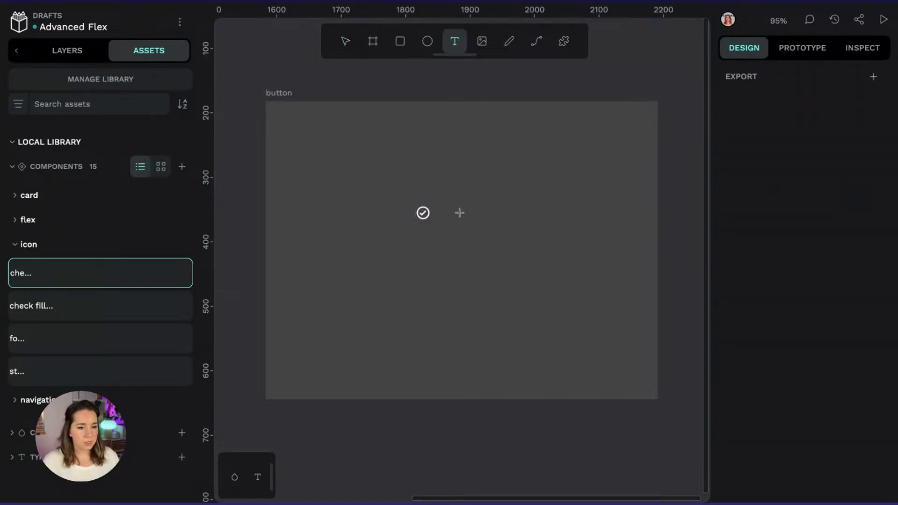
left_click_drag(459, 213, 530, 206)
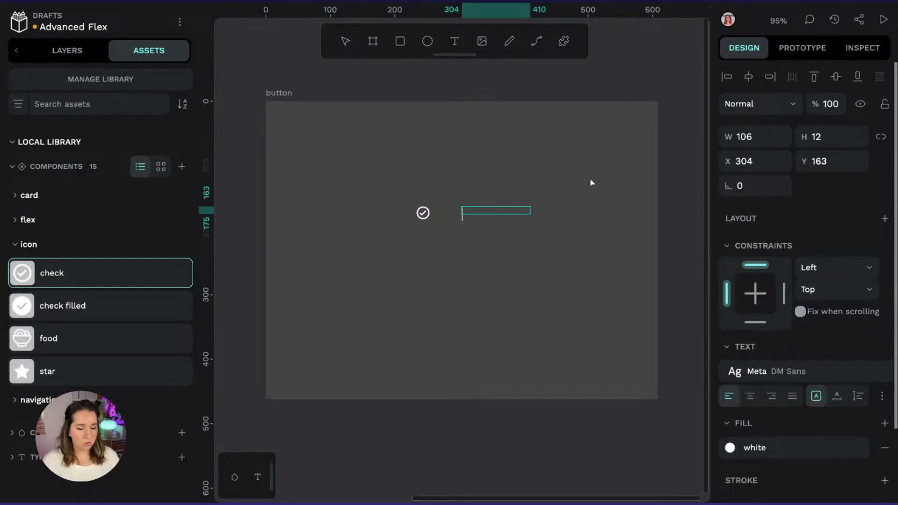
type("Save changes")
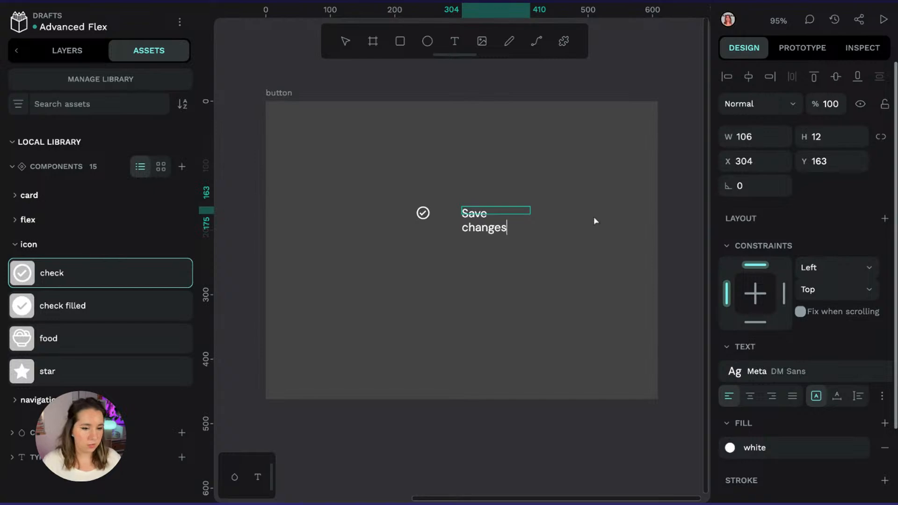
Try the Body and Category name typographies on the Save changes text, ending with Meta
left_click(258, 477)
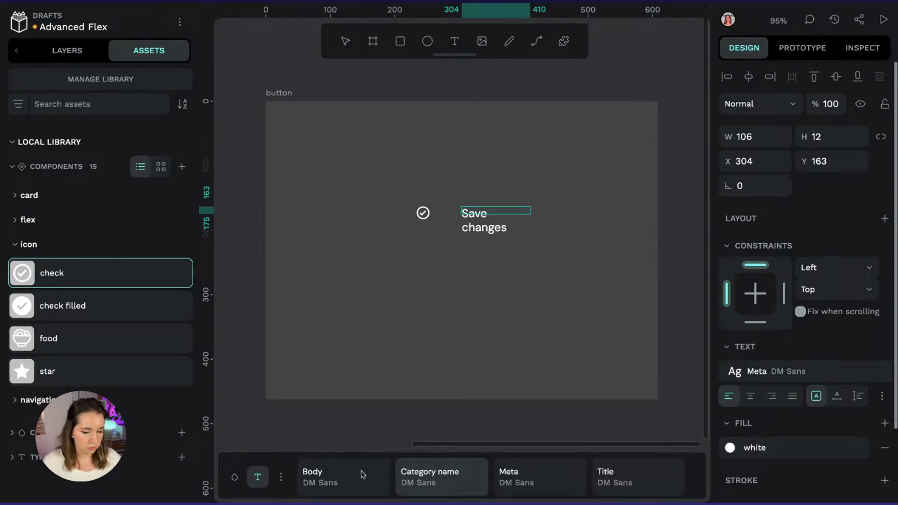
left_click(347, 475)
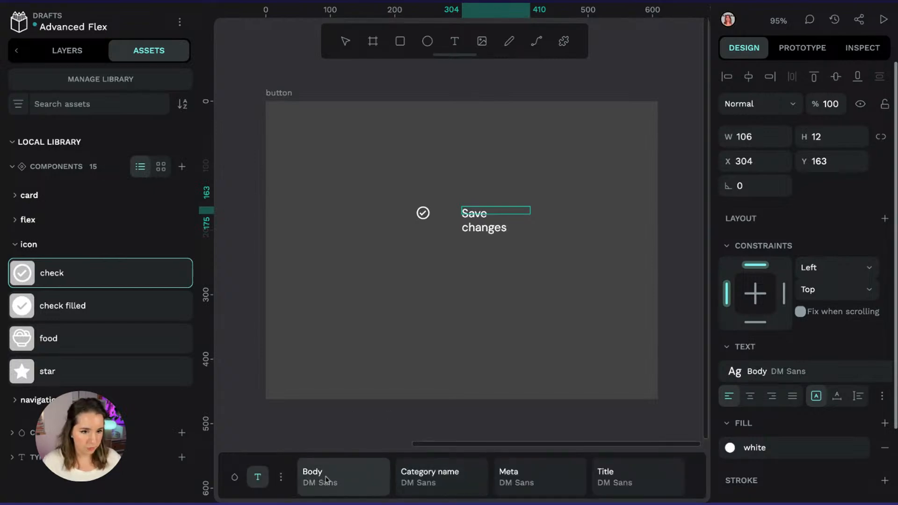
left_click(439, 483)
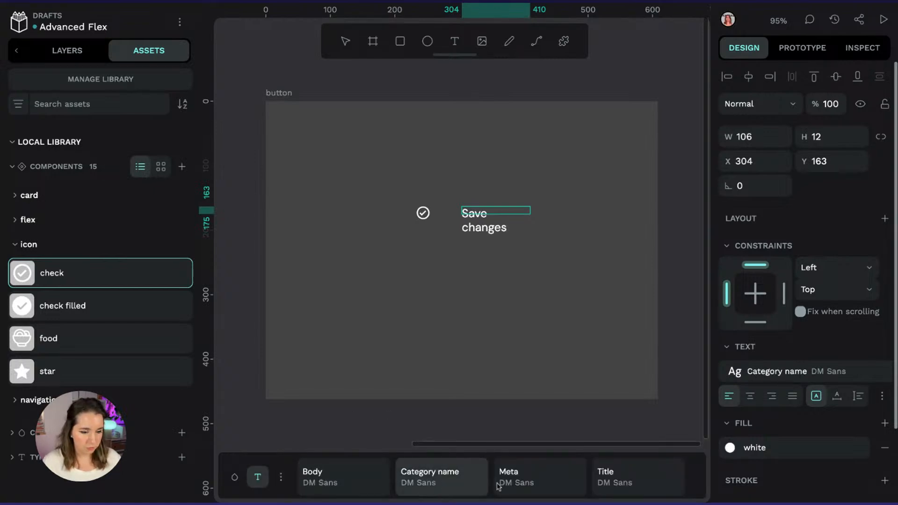
left_click(616, 483)
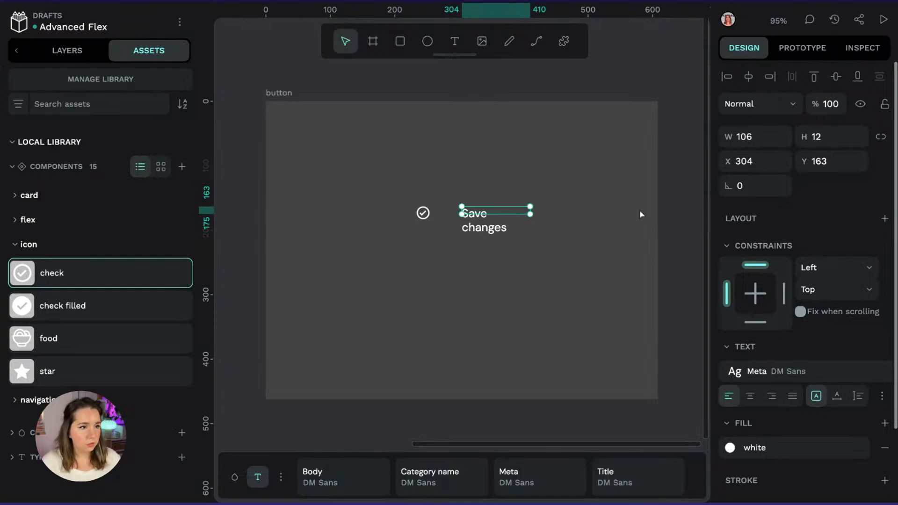
left_click(669, 155)
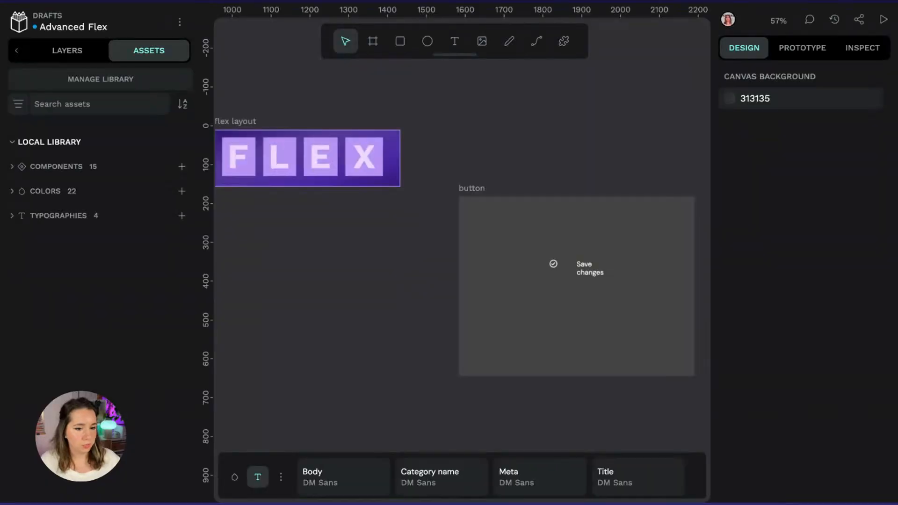
Set the Save changes text box to auto width so the label fits on one line
scroll(607, 164, "up", 3)
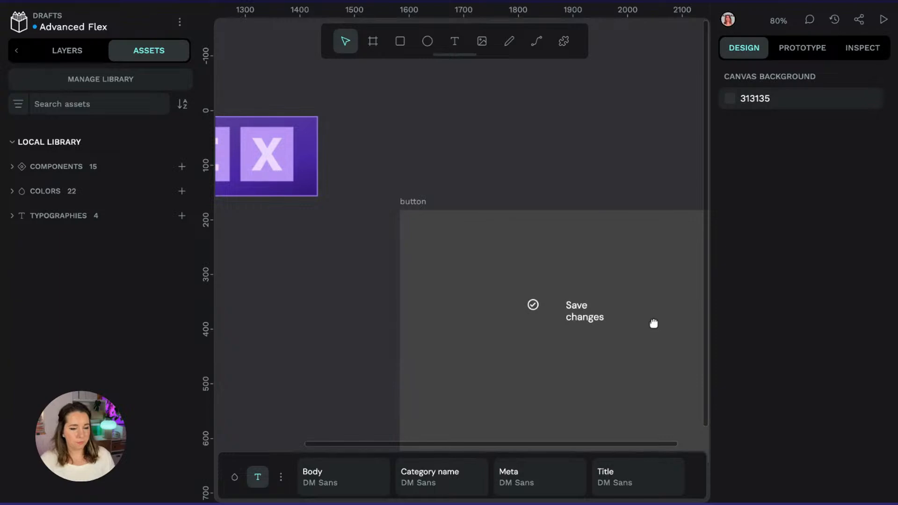
left_click_drag(653, 322, 523, 237)
left_click(448, 229)
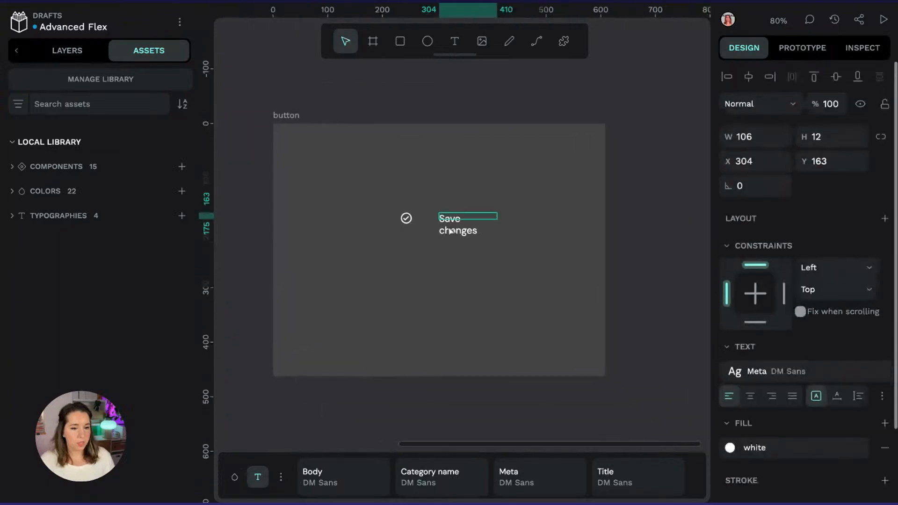
left_click(837, 396)
key("Escape")
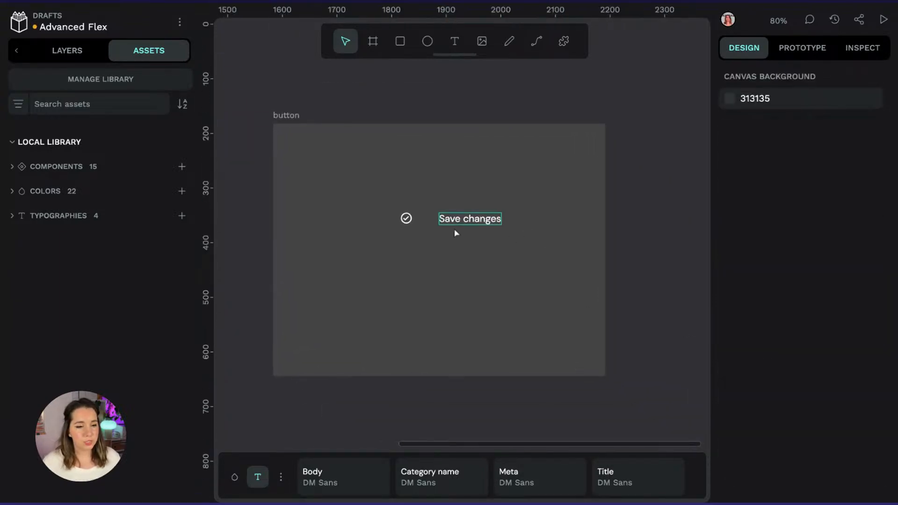
Move the Save changes text closer to the check icon, leaving a gap of about 22 px
scroll(455, 232, "up", 5)
left_click_drag(525, 257, 518, 256)
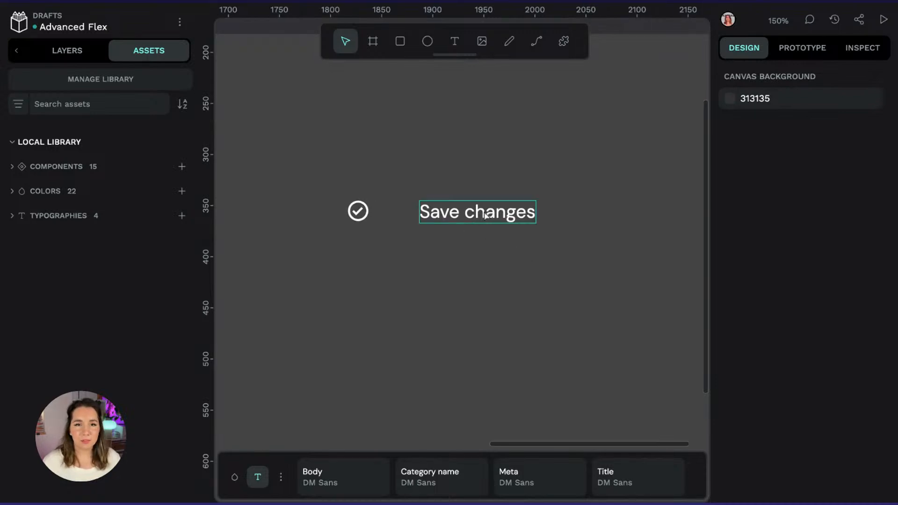
left_click(358, 211)
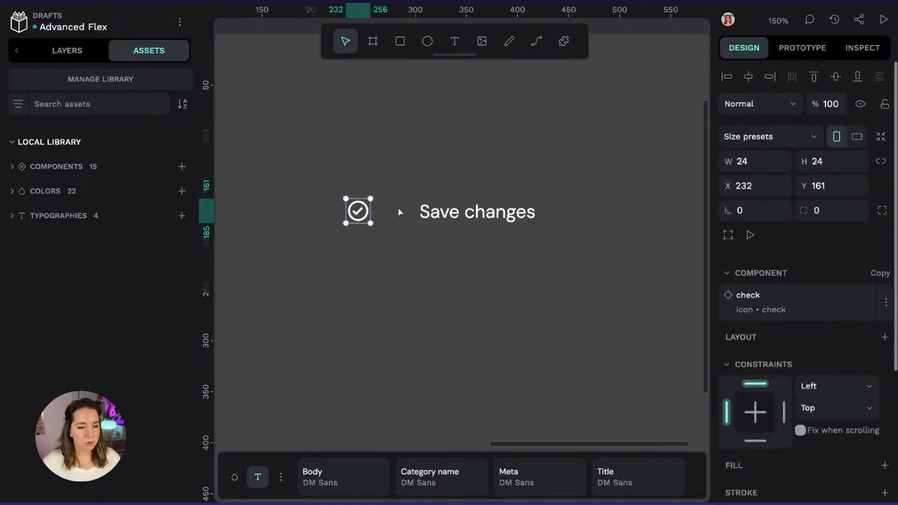
left_click(491, 214)
left_click_drag(491, 214, 477, 216)
Add a flex layout around the check icon and the Save changes text together
left_click(365, 212, "shift")
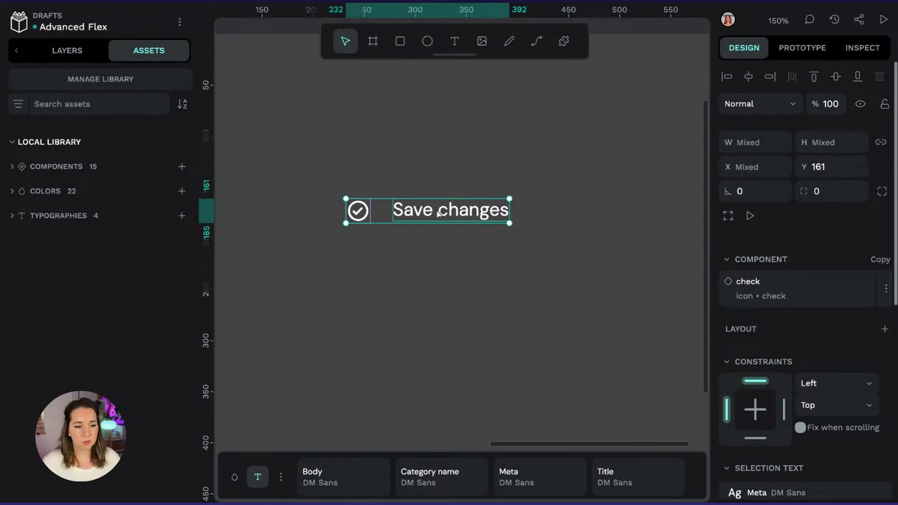
right_click(452, 212)
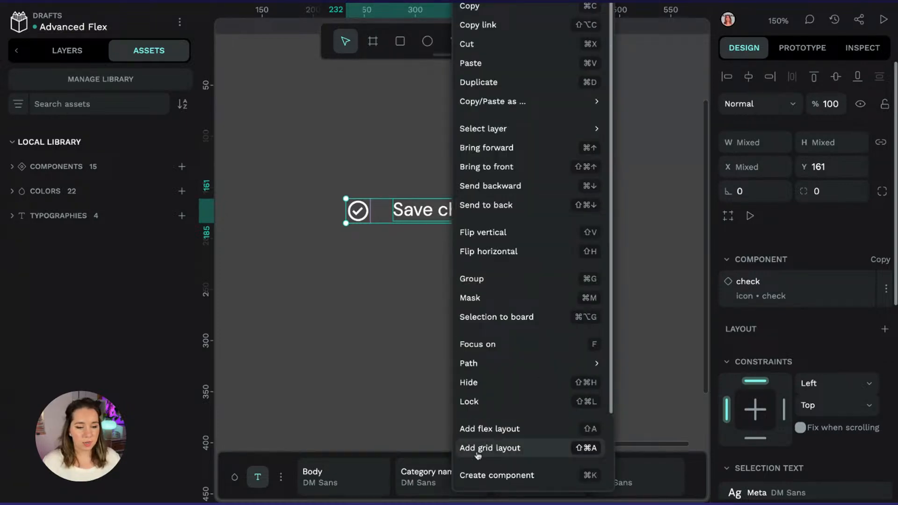
left_click(497, 429)
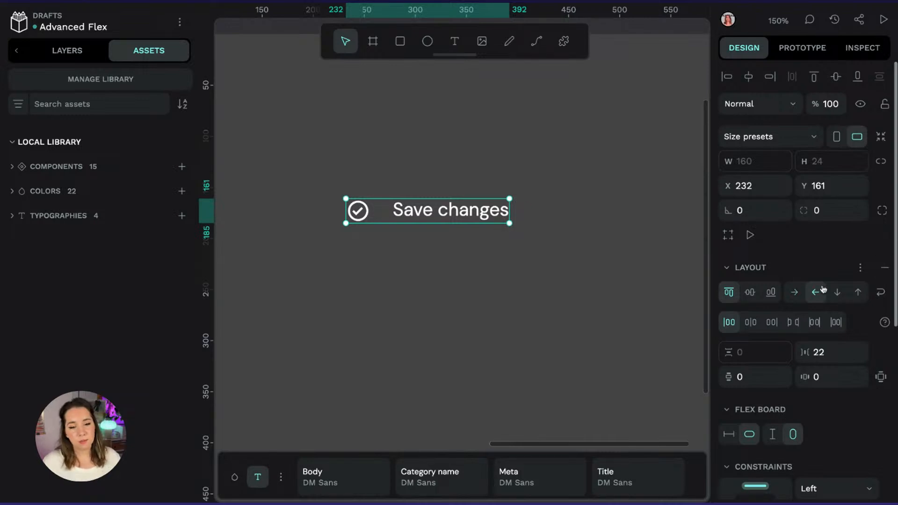
Set the new flex board's direction to row and its column gap to 15
scroll(798, 288, "down", 2)
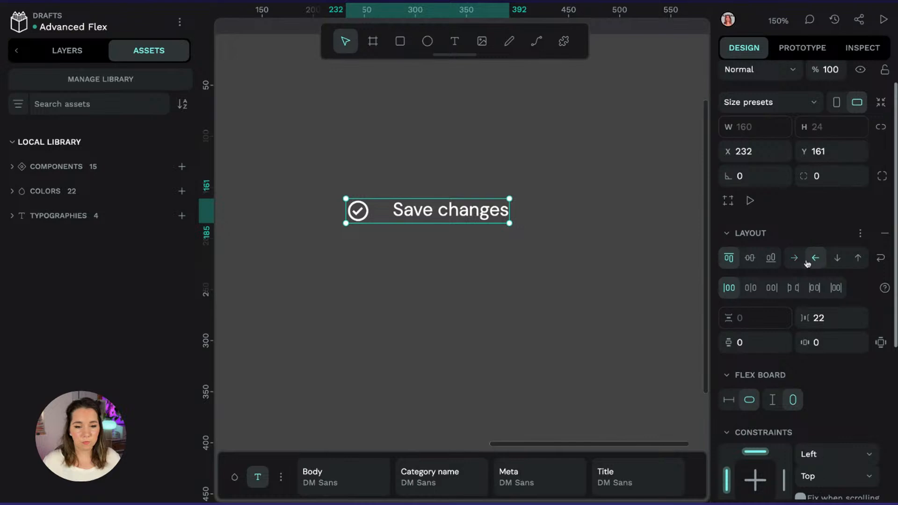
left_click(797, 261)
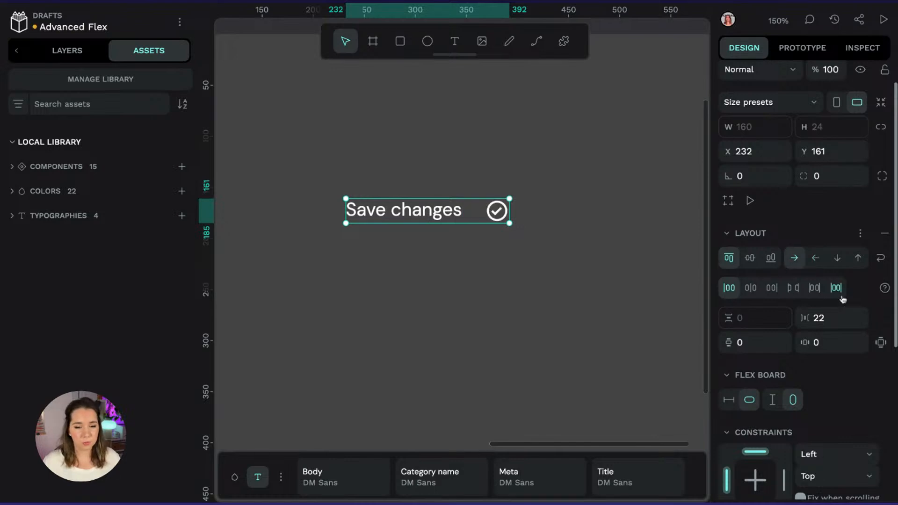
left_click(846, 316)
type("15")
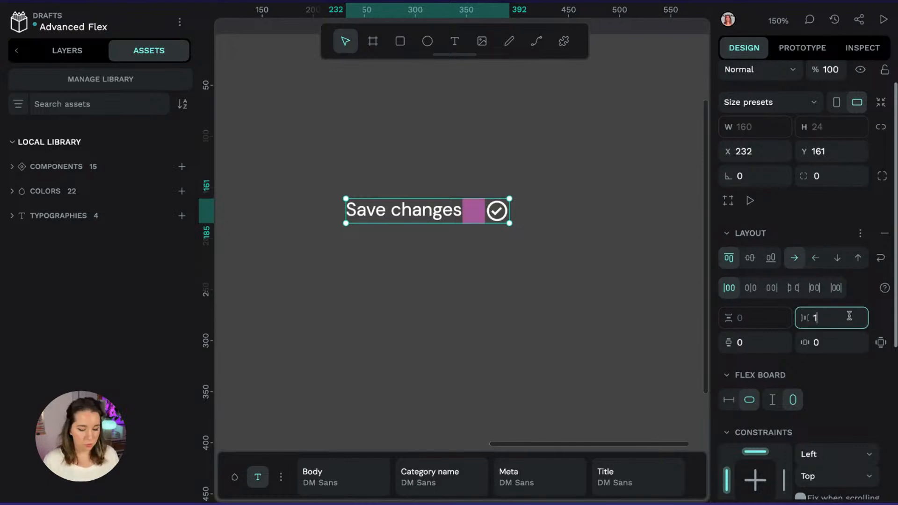
key("Return")
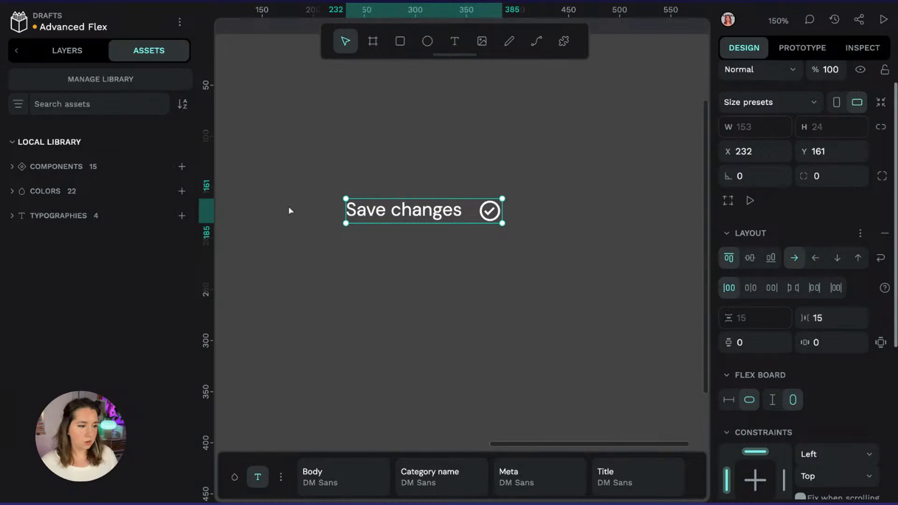
Rename the new flex board inside the button board as button and expand its child layers
left_click(82, 51)
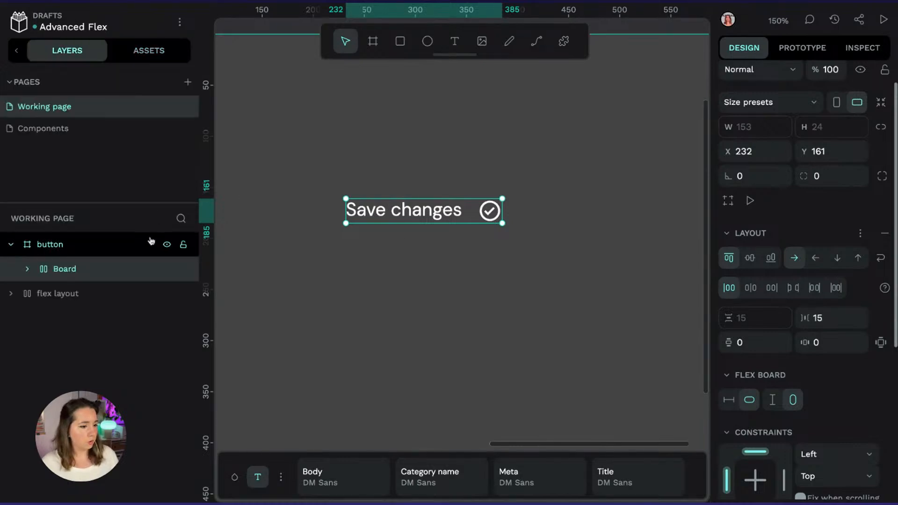
left_click(27, 269)
double_click(68, 271)
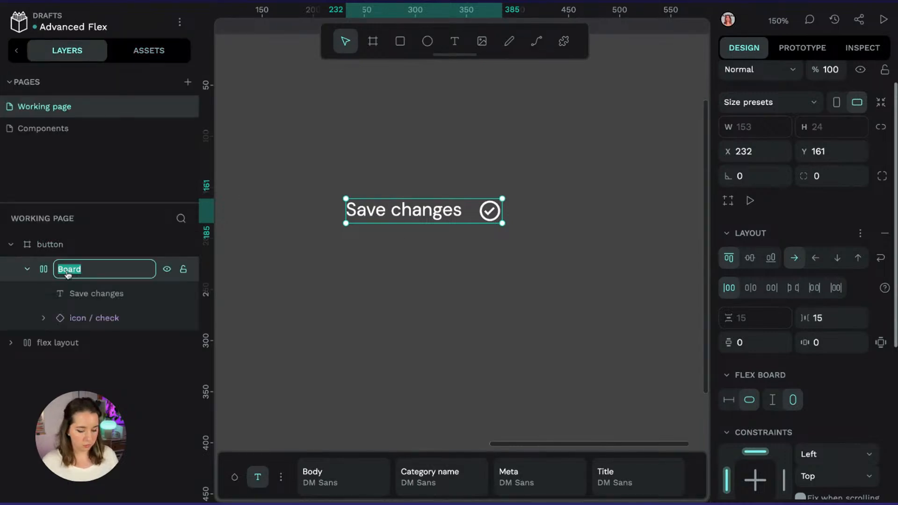
type("button")
key("Return")
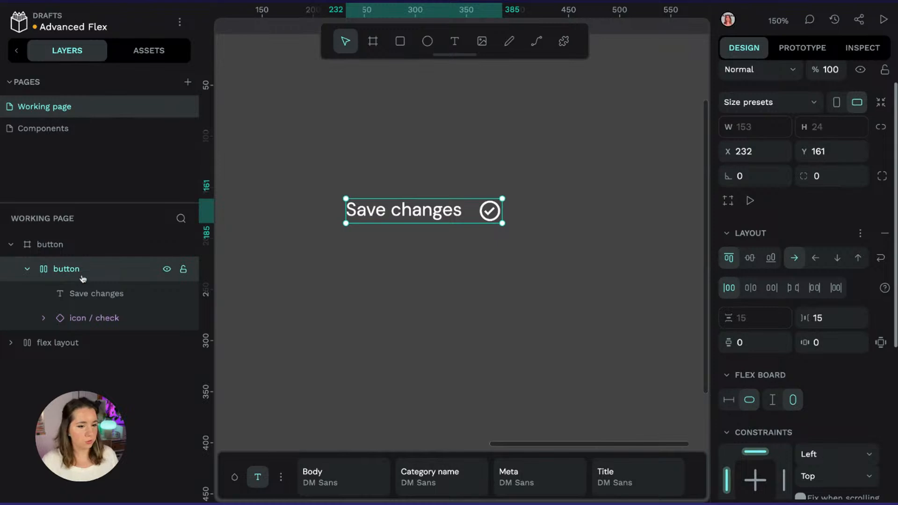
Move the Save changes text behind the check icon in the flex order and back to first place
left_click(90, 316)
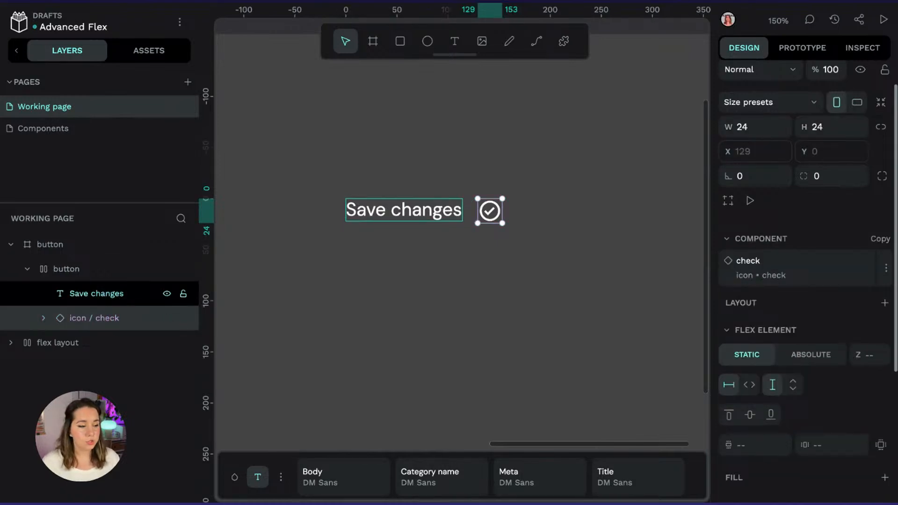
left_click(108, 293)
left_click(124, 318)
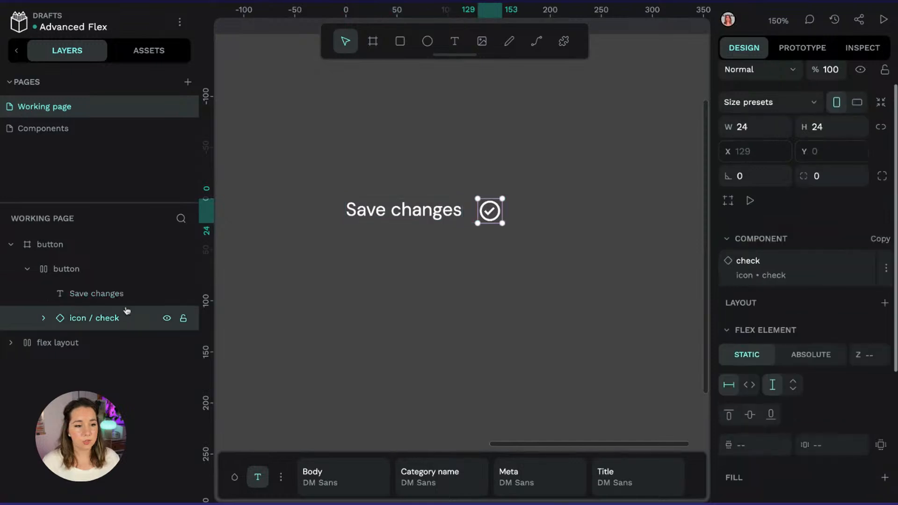
left_click(133, 292)
key("Right")
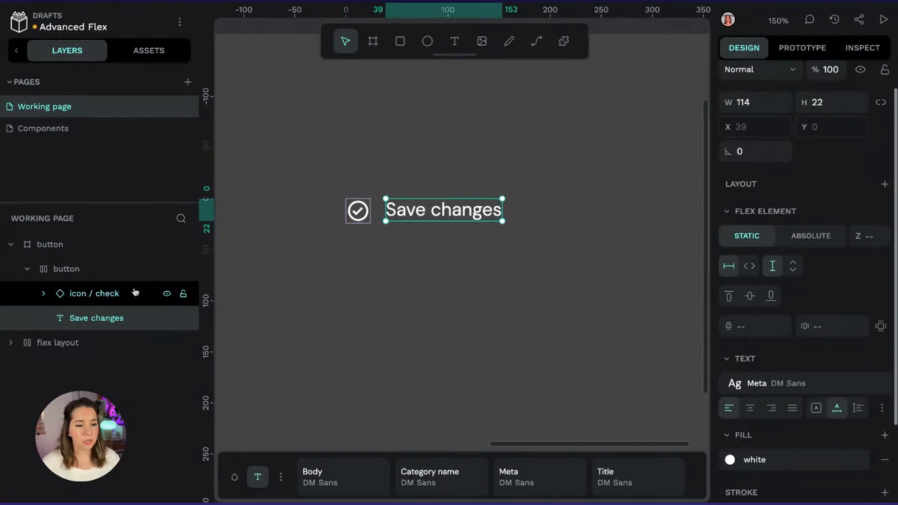
key("Left")
Reorder the check icon ahead of the Save changes text within the flex board
left_click_drag(444, 220, 445, 223)
left_click(483, 212)
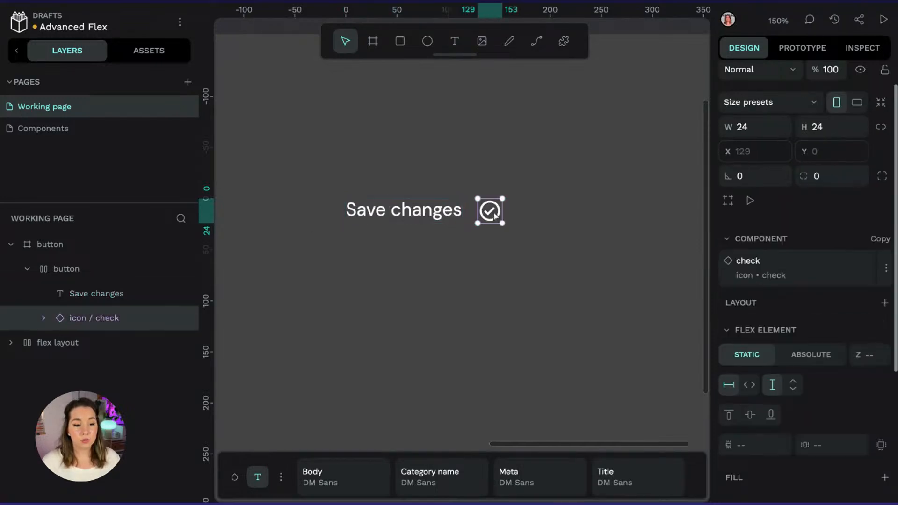
key("Left")
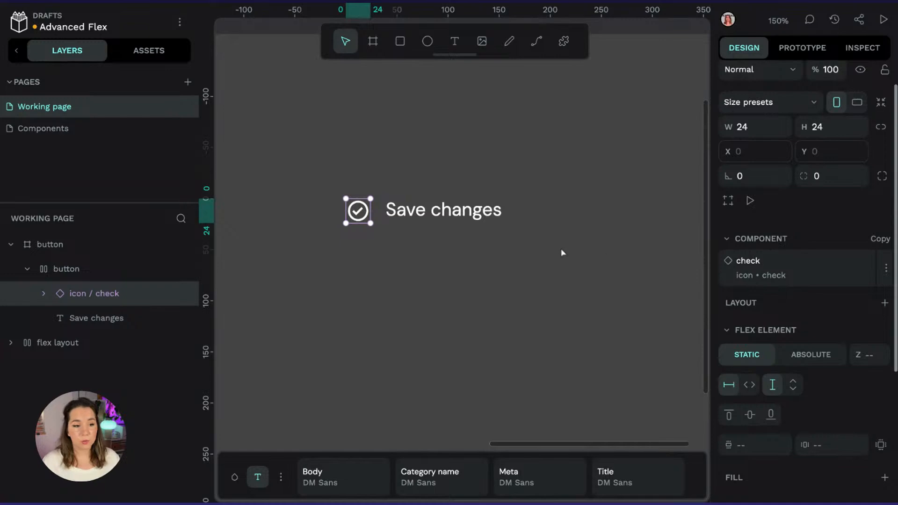
Add a fill to the inner button flex board and change it from solid to a linear gradient
left_click(77, 270)
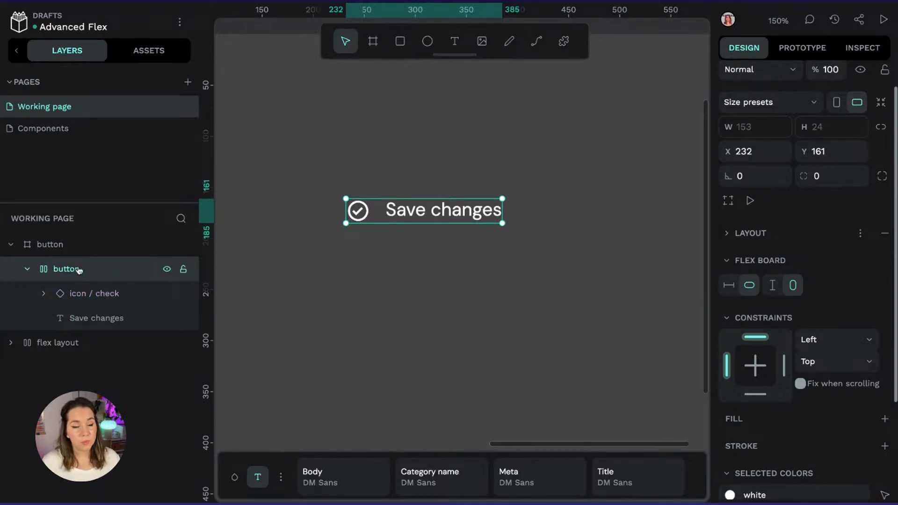
scroll(845, 320, "down", 1)
left_click(726, 212)
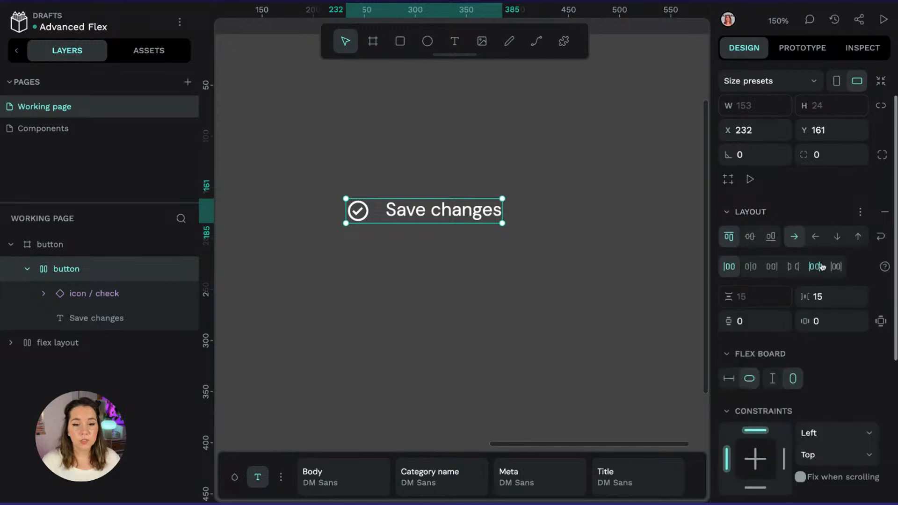
scroll(833, 290, "down", 5)
left_click(882, 300)
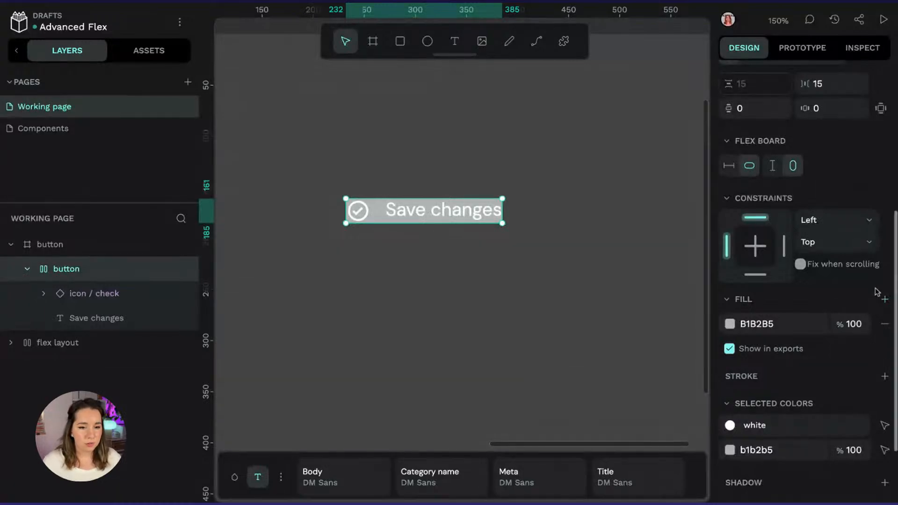
left_click(729, 323)
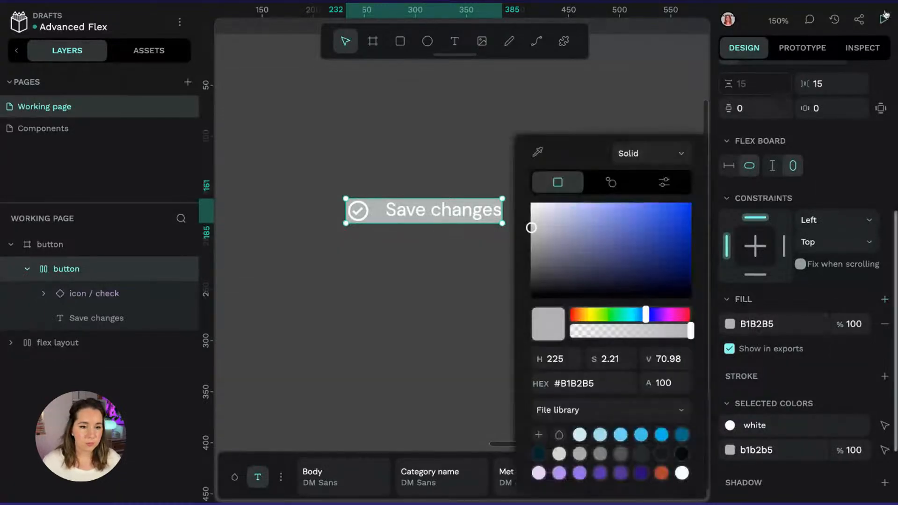
left_click(664, 156)
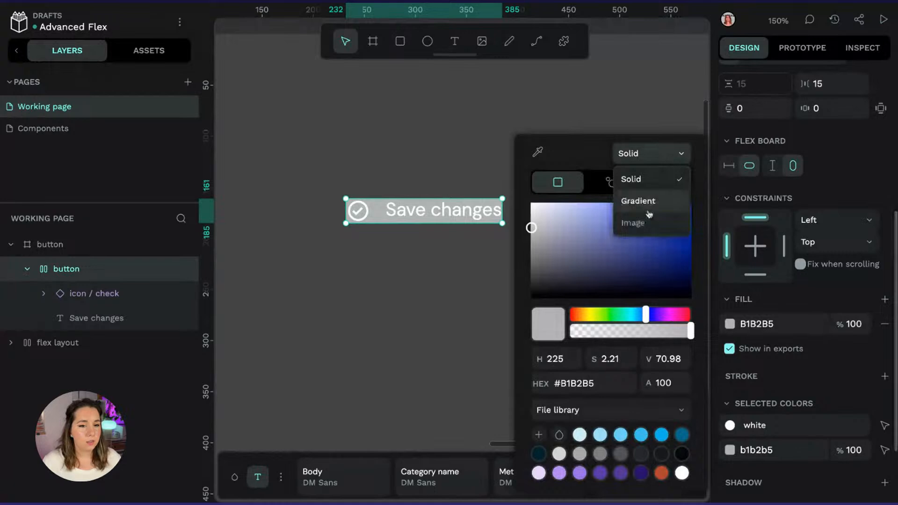
left_click(648, 204)
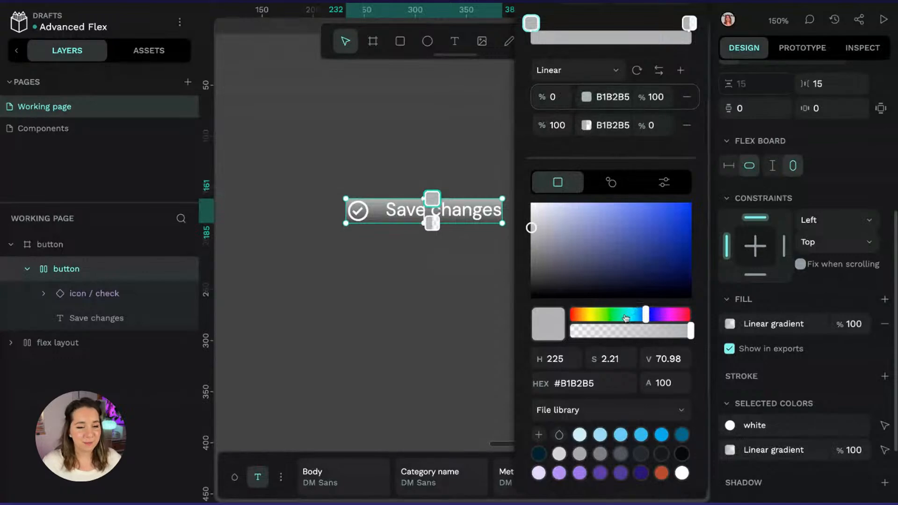
Color the gradient's start stop medium green and its end stop dark green #0a701f
left_click_drag(628, 314, 610, 315)
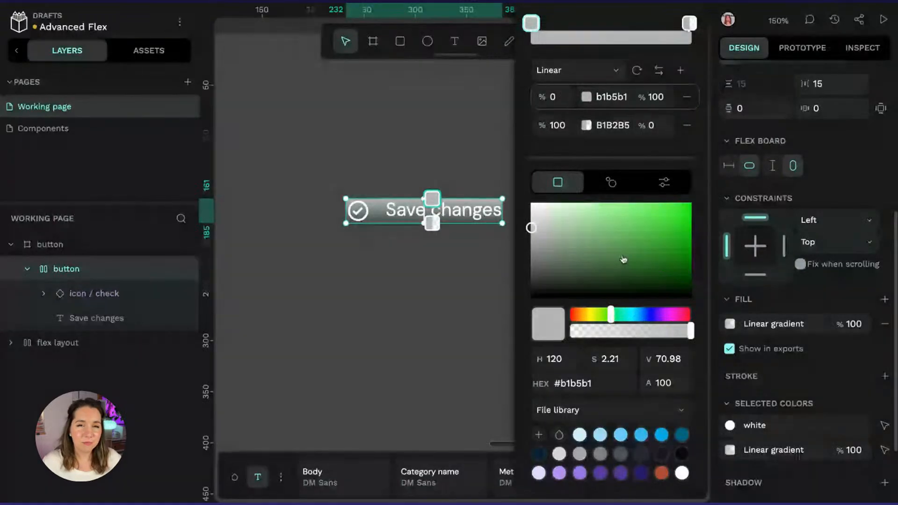
left_click_drag(623, 259, 639, 245)
left_click(688, 23)
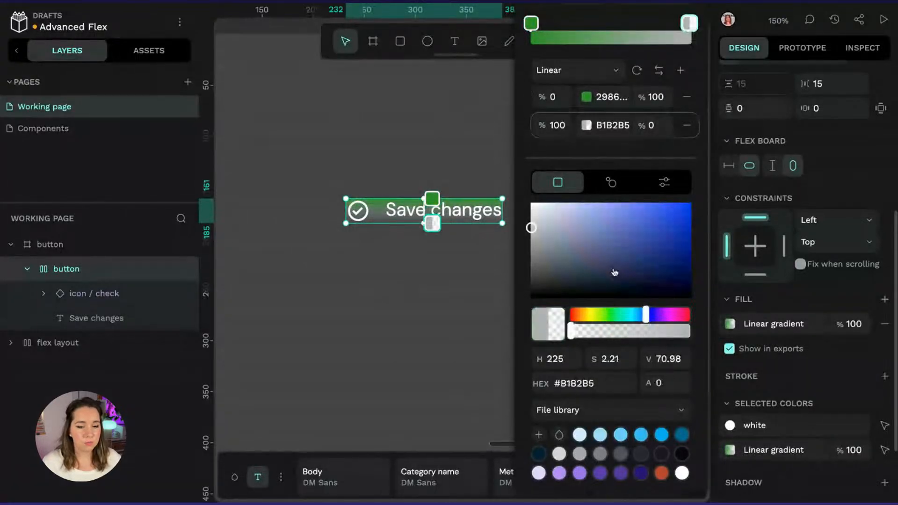
left_click_drag(636, 315, 614, 318)
left_click_drag(627, 267, 674, 253)
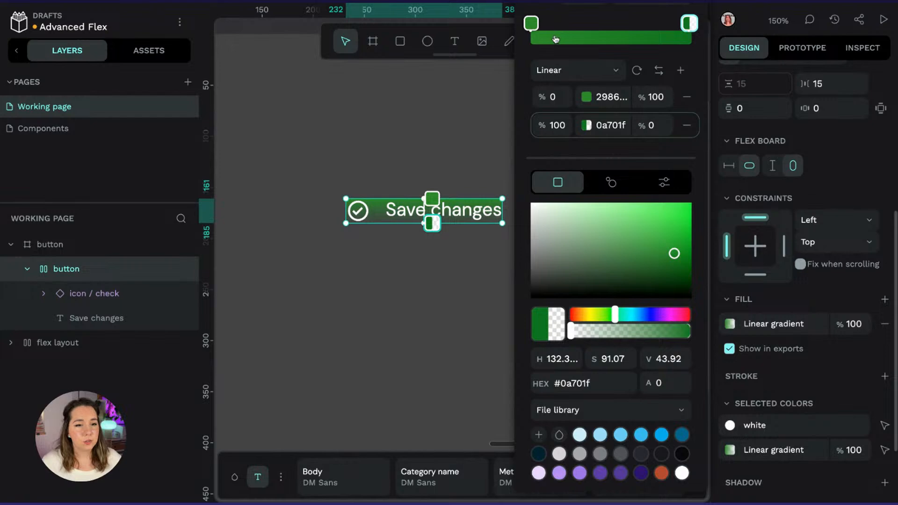
Add a gradient stop at 20% and color it brighter green, about #32b436
left_click(555, 39)
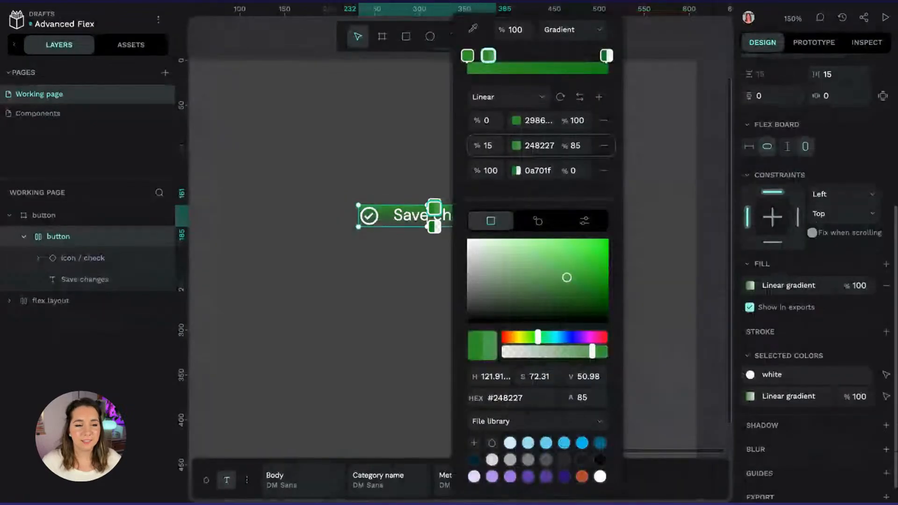
left_click_drag(491, 55, 497, 55)
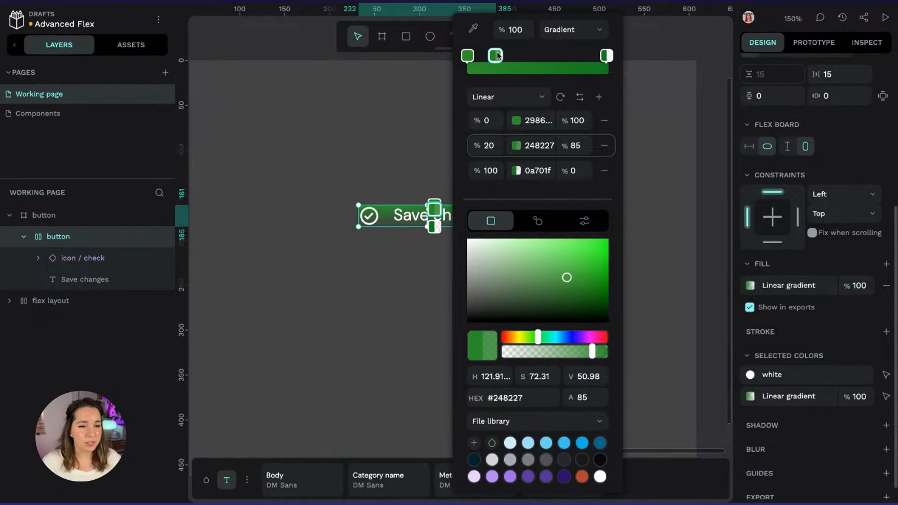
mouse_move(575, 267)
left_mouse_down()
mouse_move(576, 258)
mouse_move(568, 264)
left_mouse_up()
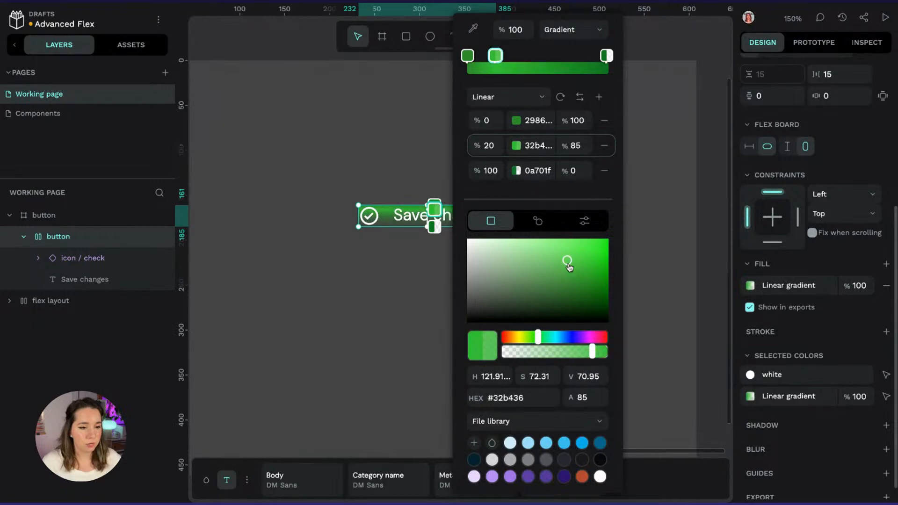
Add another gradient stop at 79% and color it very dark green #1e4a25
left_click(579, 58)
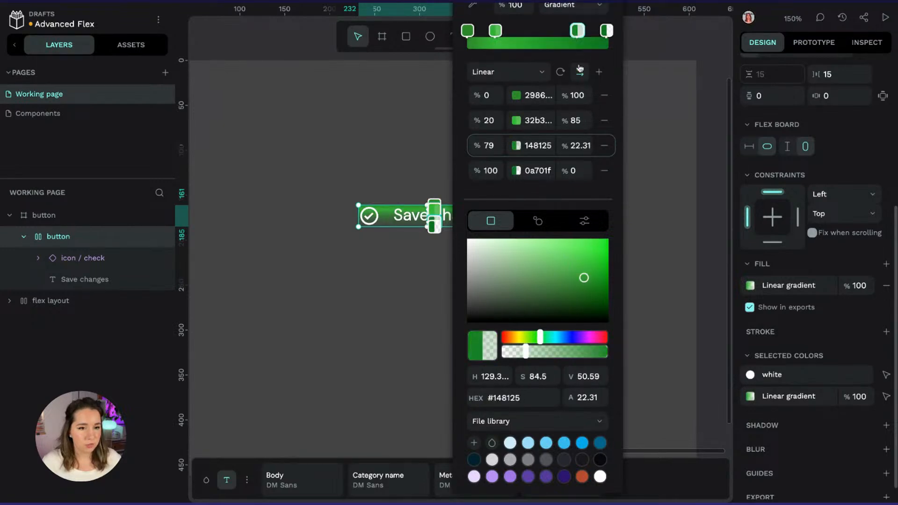
left_click_drag(563, 310, 548, 296)
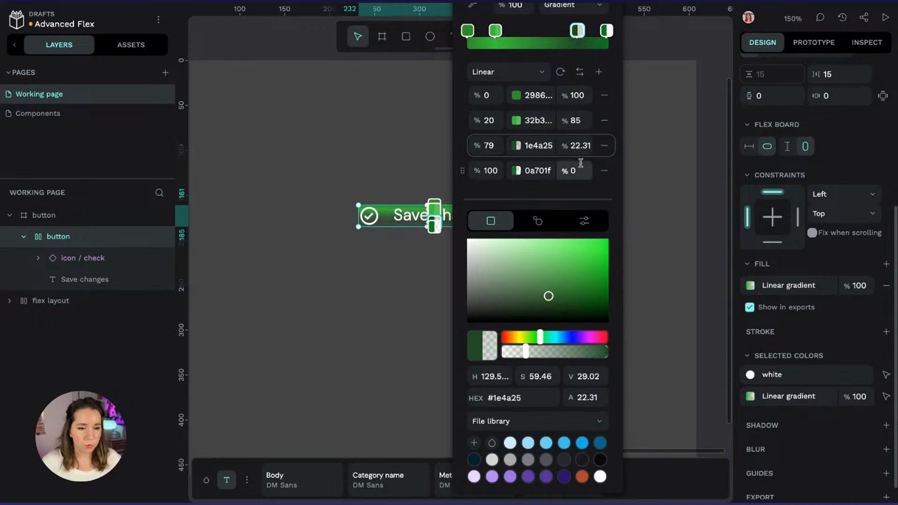
Set the opacity of the gradient stops at 20%, 79% and 100% to 100
left_click_drag(570, 145, 578, 146)
left_click(576, 121)
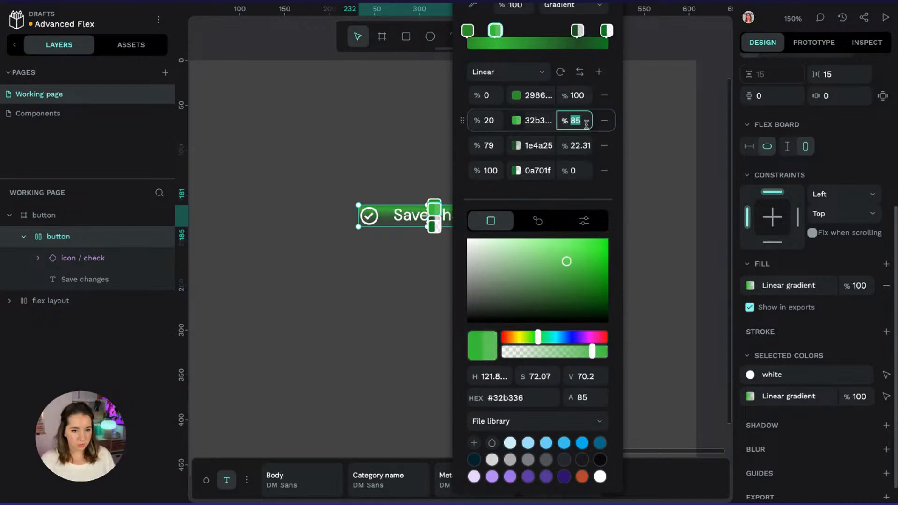
type("100")
key("Return")
left_click(579, 146)
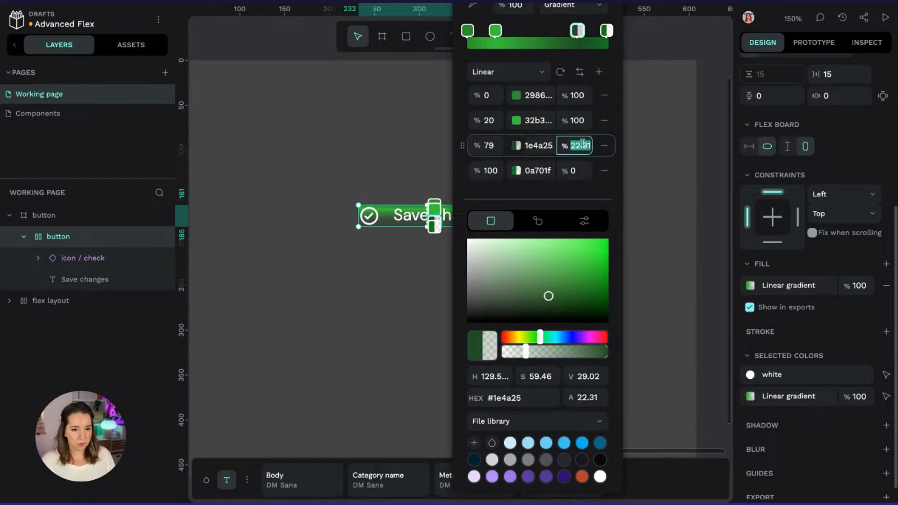
type("100")
key("Return")
left_click(576, 171)
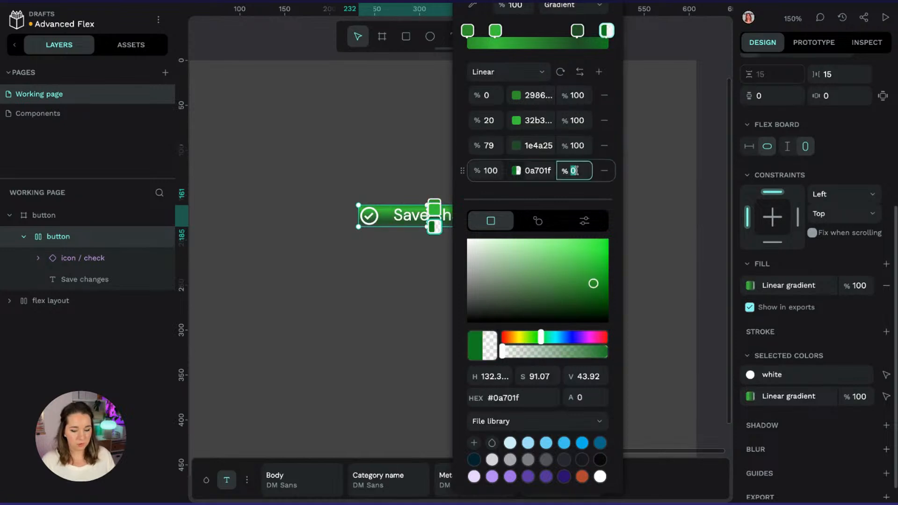
type("100")
key("Return")
Rearrange the two darkest gradient stops so #0a701f sits at 64% and #1e4a25 at 100%
scroll(416, 266, "up", 5)
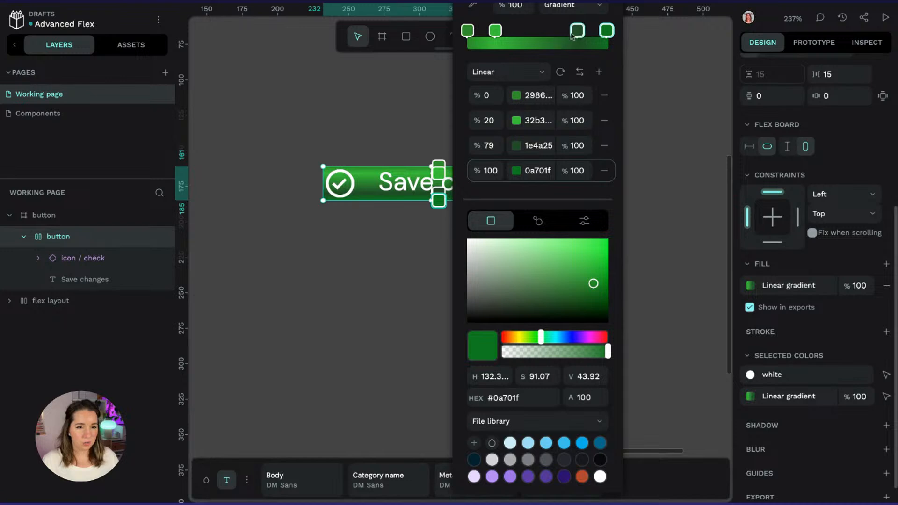
left_click_drag(579, 31, 560, 32)
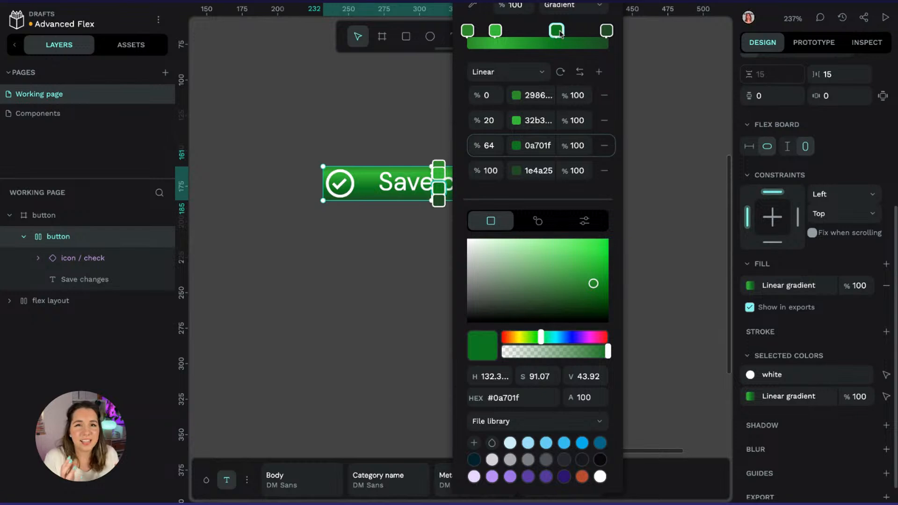
left_click(686, 67)
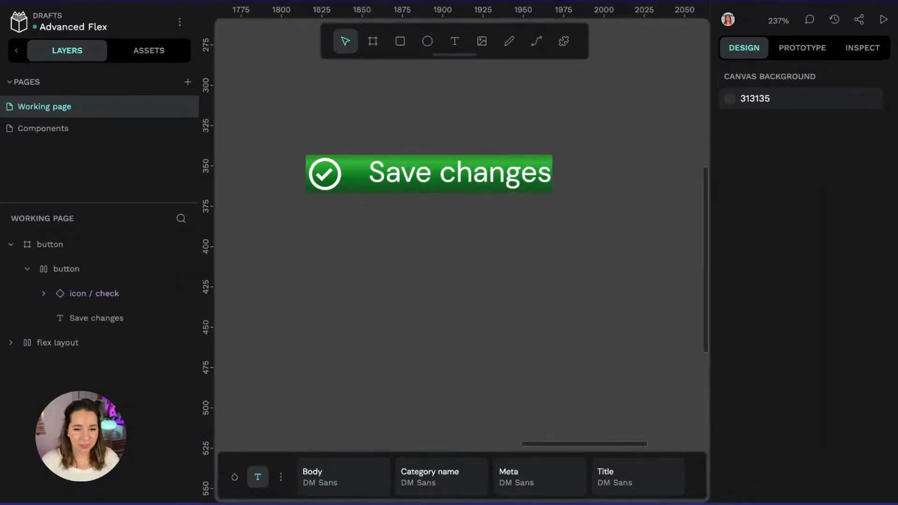
left_click(411, 162)
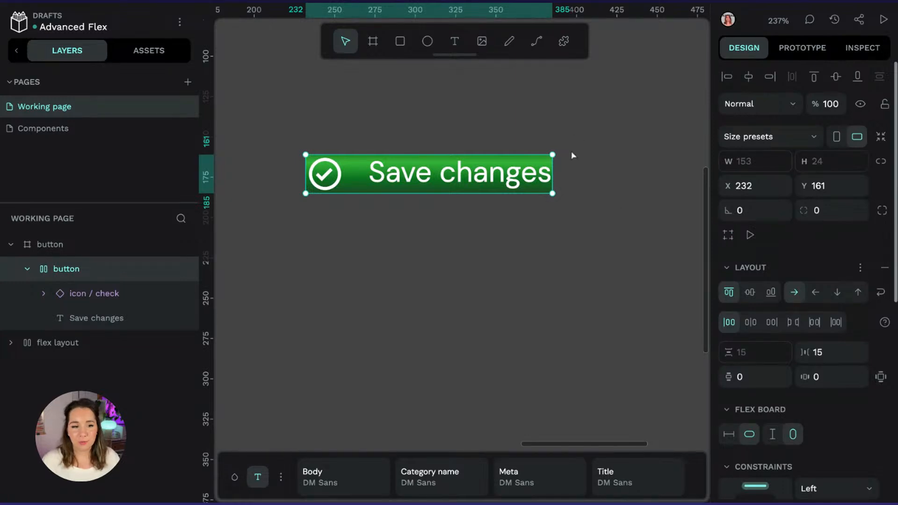
double_click(497, 175)
left_click(324, 177)
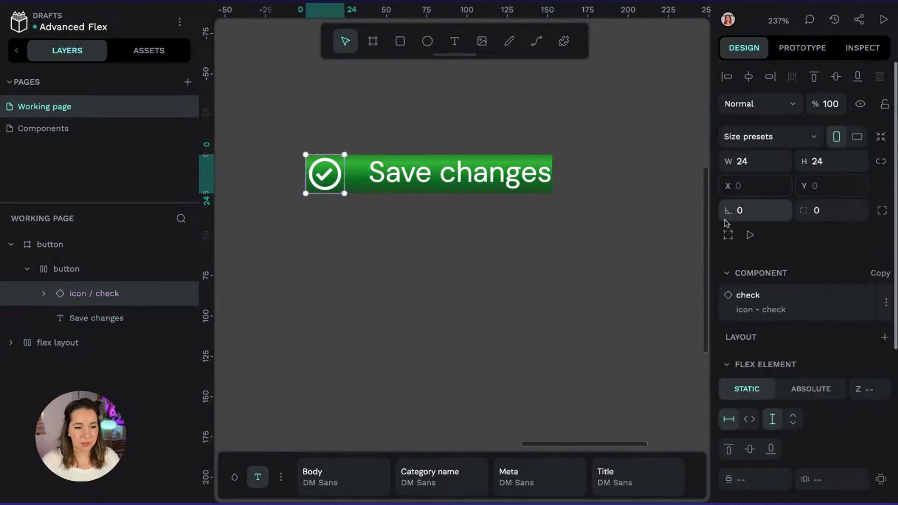
key("Escape")
Set the button flex board's vertical padding to 5 and its horizontal padding to 10
left_click(92, 270)
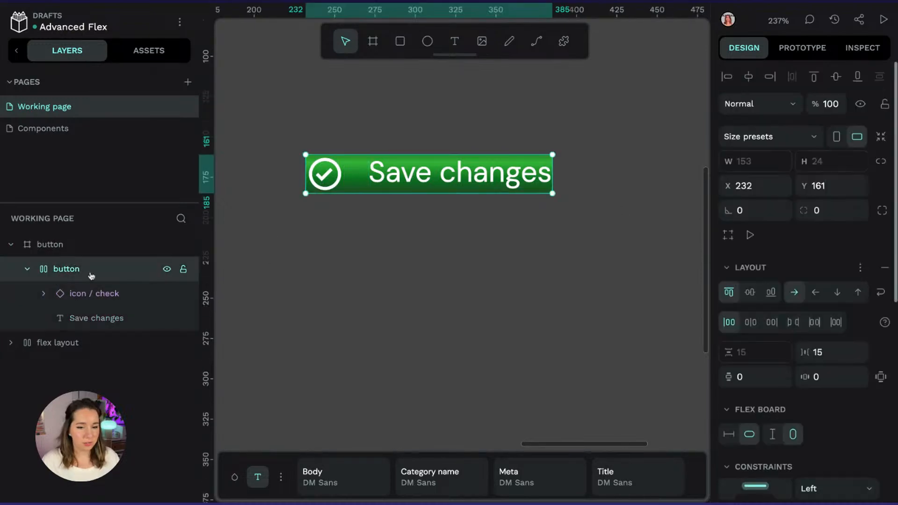
left_click(752, 378)
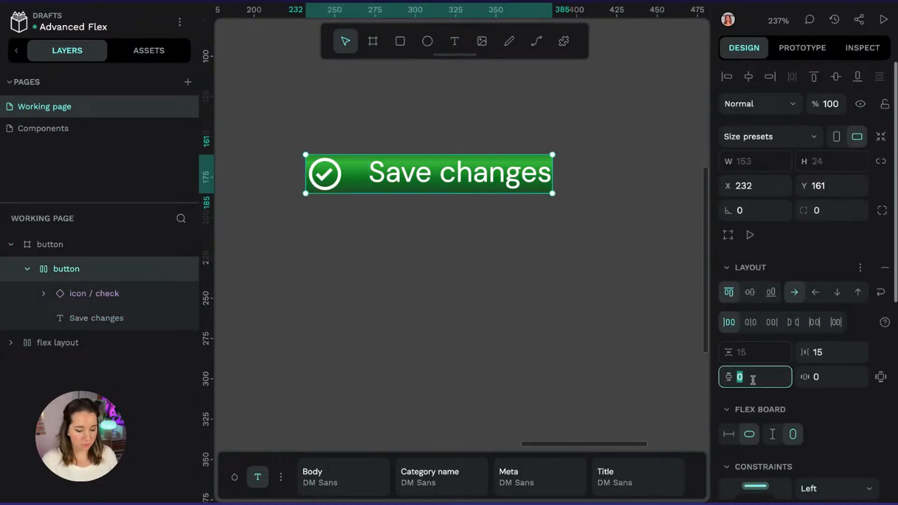
type("15")
key("Return")
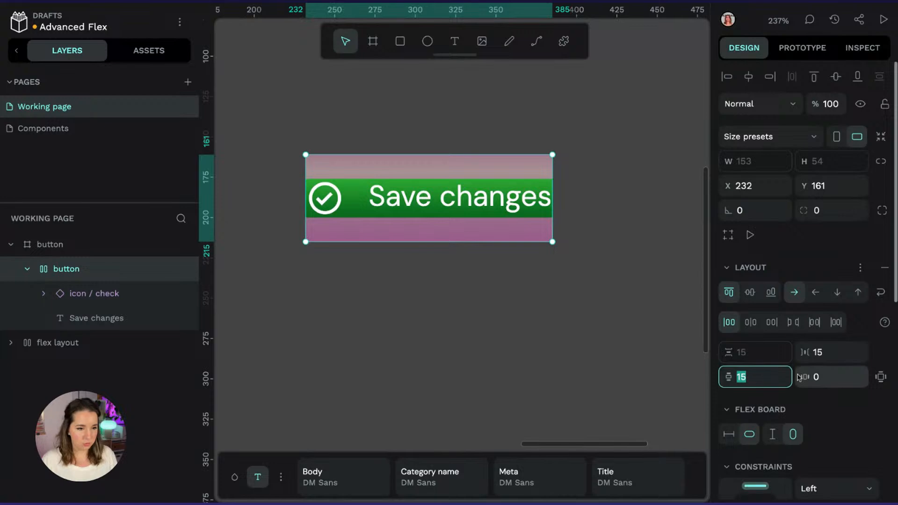
type("5")
key("Return")
left_click(853, 377)
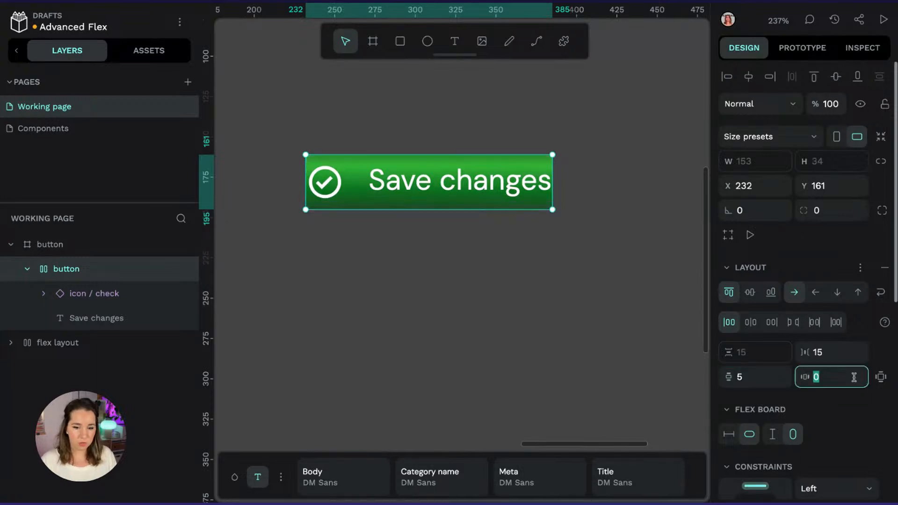
type("10")
key("Return")
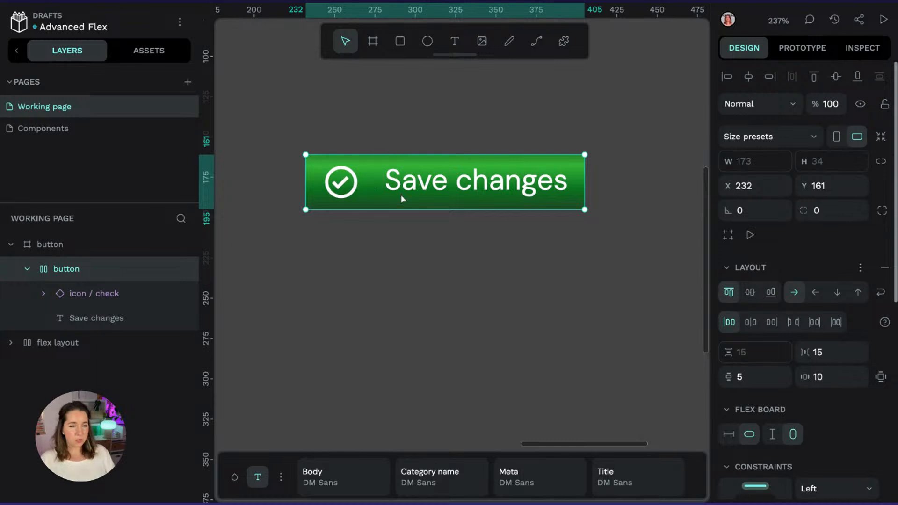
Reduce the column gap between the check icon and the Save changes text to 10
left_click(833, 353)
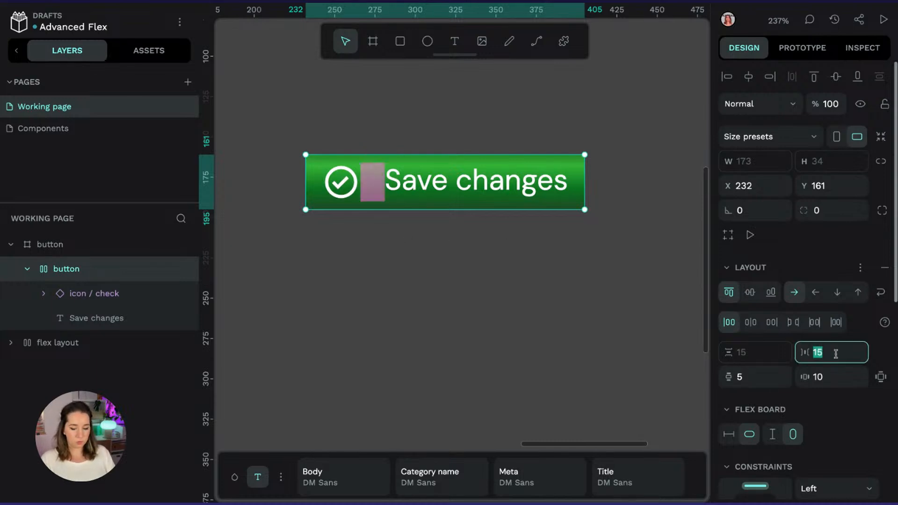
type("10")
key("Return")
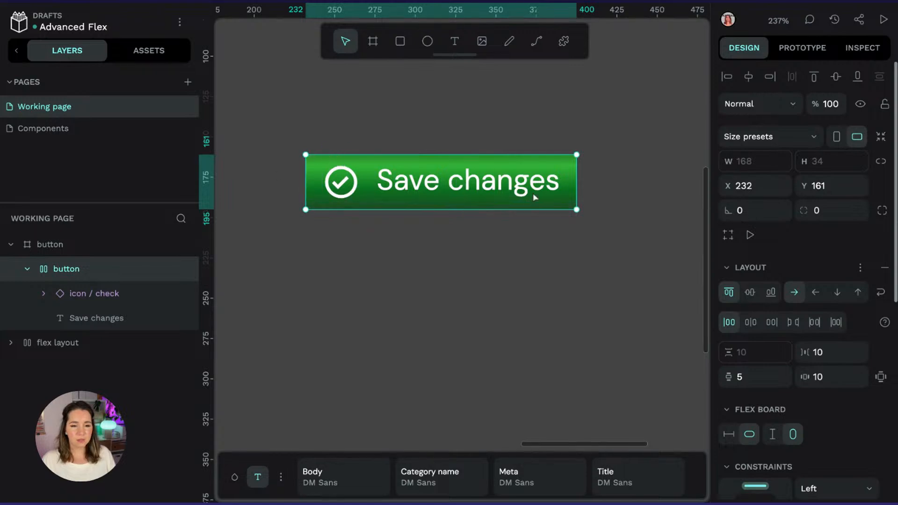
Switch the button flex board to independent padding per side and set the right padding to 13
left_click(882, 377)
scroll(823, 348, "down", 1)
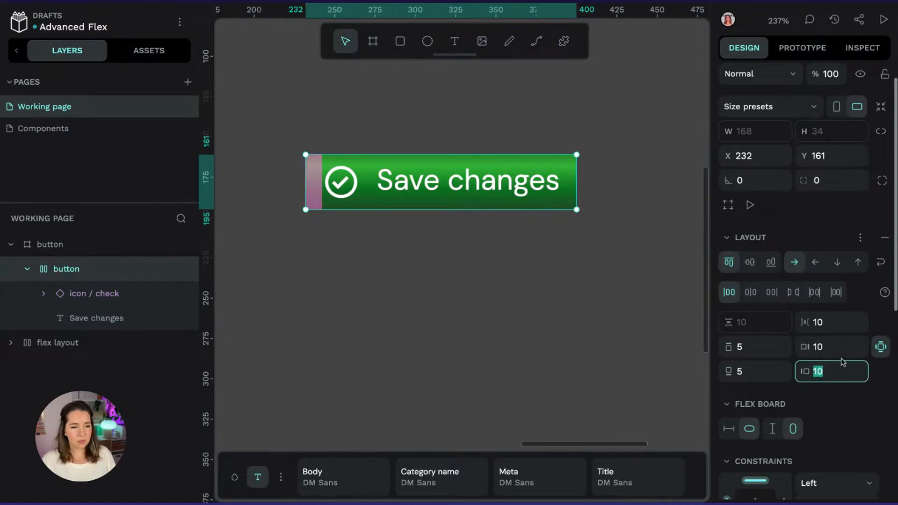
left_click(848, 347)
key("Up")
key("Up")
key("Up")
key("Up")
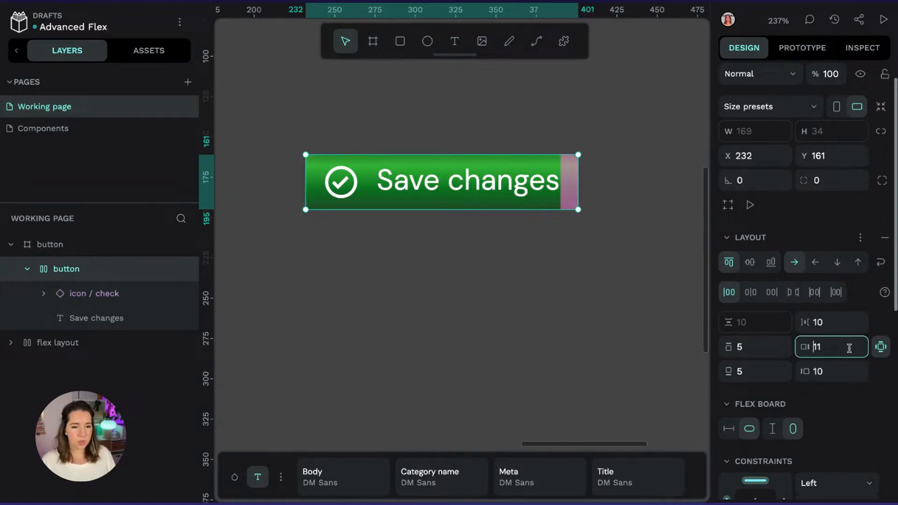
key("Down")
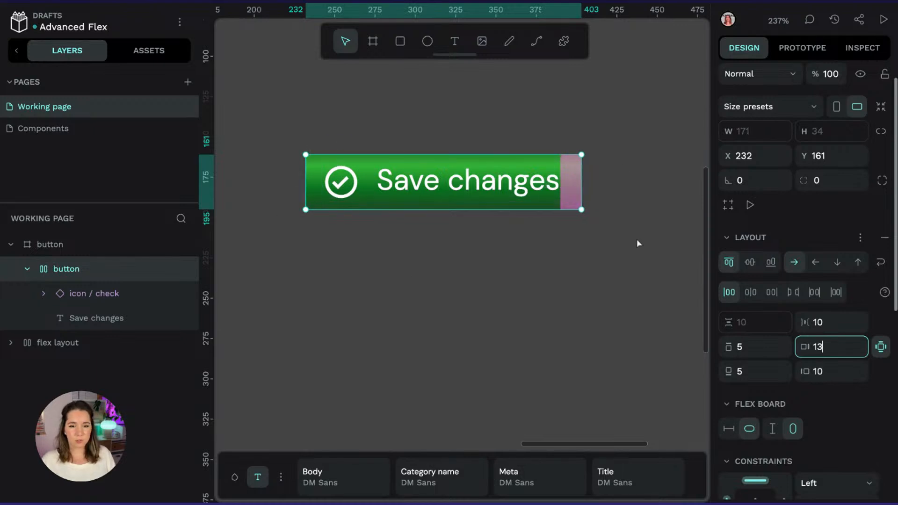
left_click(346, 263)
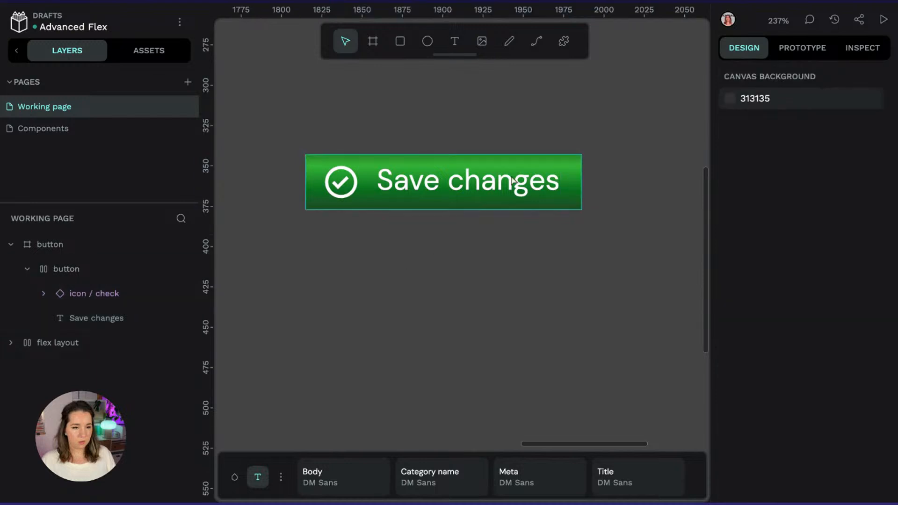
Set the button flex board's top and bottom padding to 7 and its corner radius to 15
left_click(514, 181)
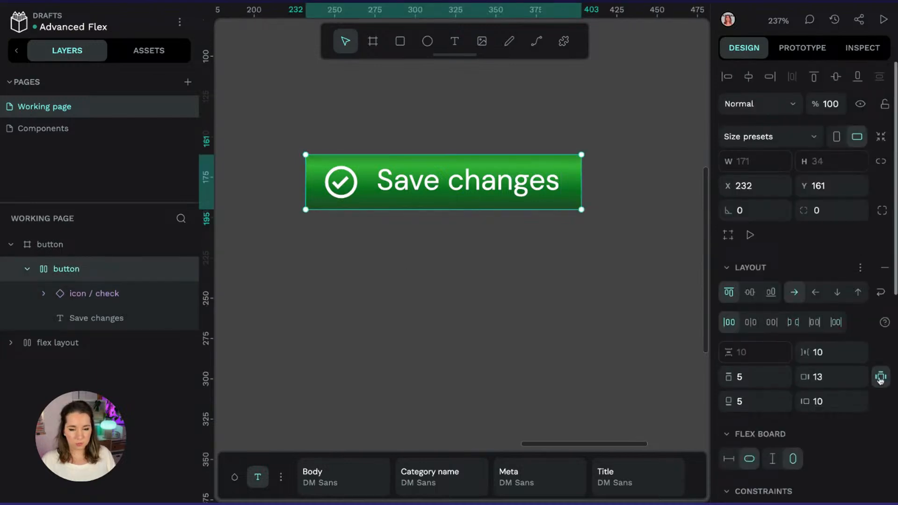
left_click(743, 378)
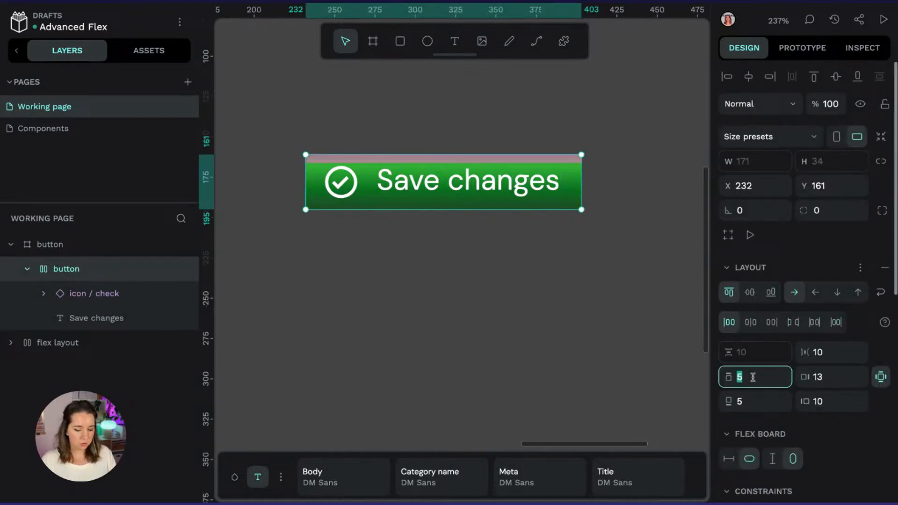
type("7")
key("Return")
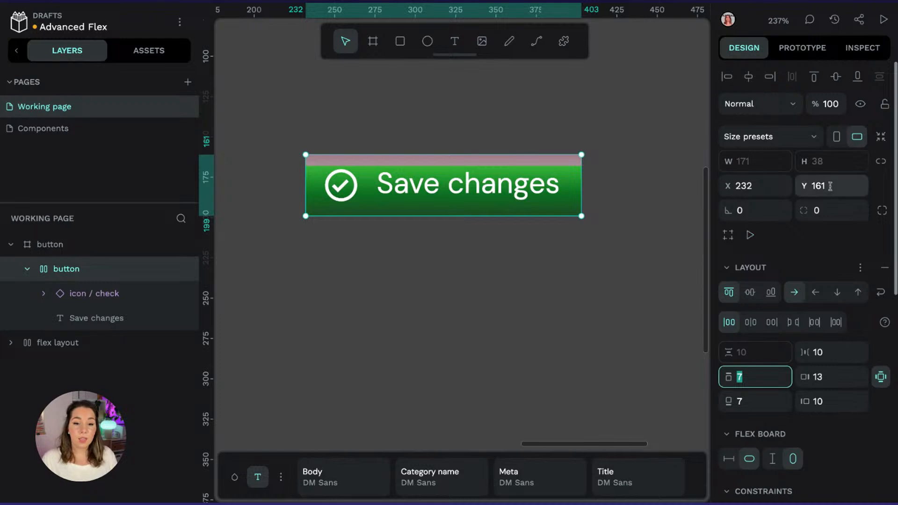
left_click(833, 206)
type("15")
key("Return")
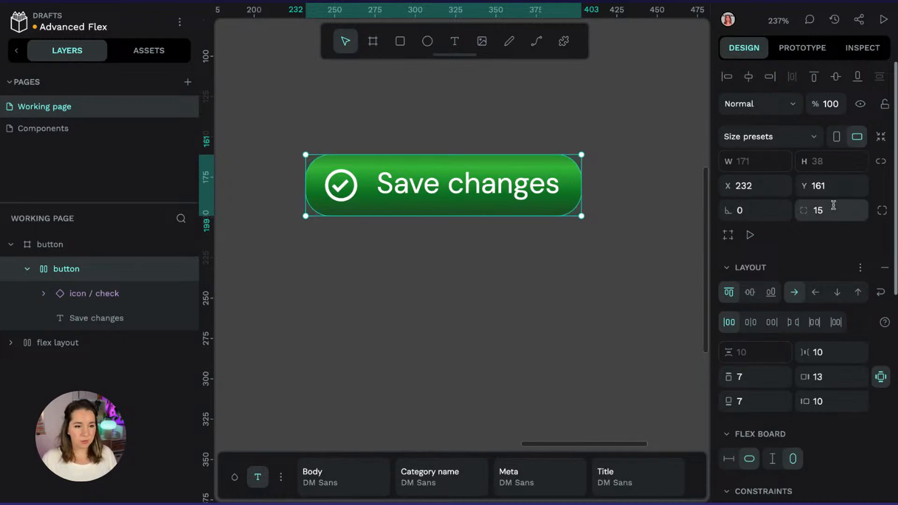
Add a solid stroke of width 2 to the button flex board and place it outside the edge
scroll(838, 248, "down", 6)
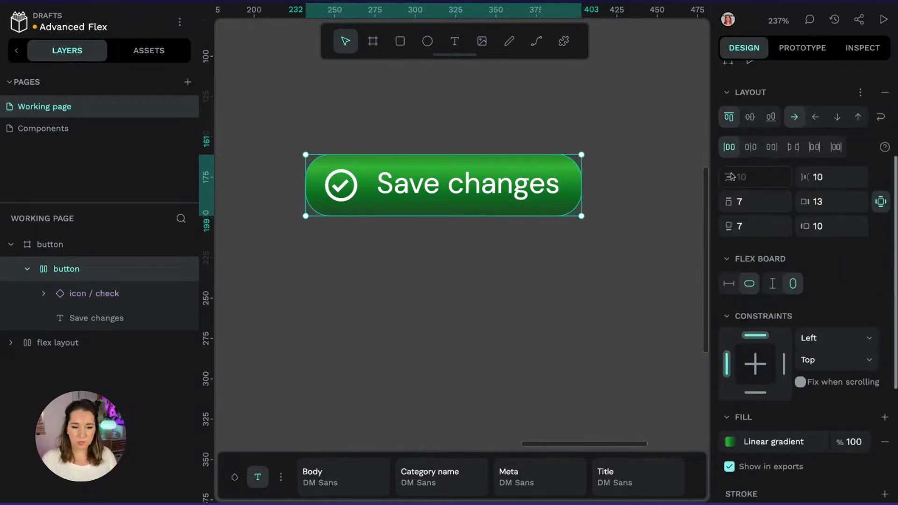
left_click(884, 345)
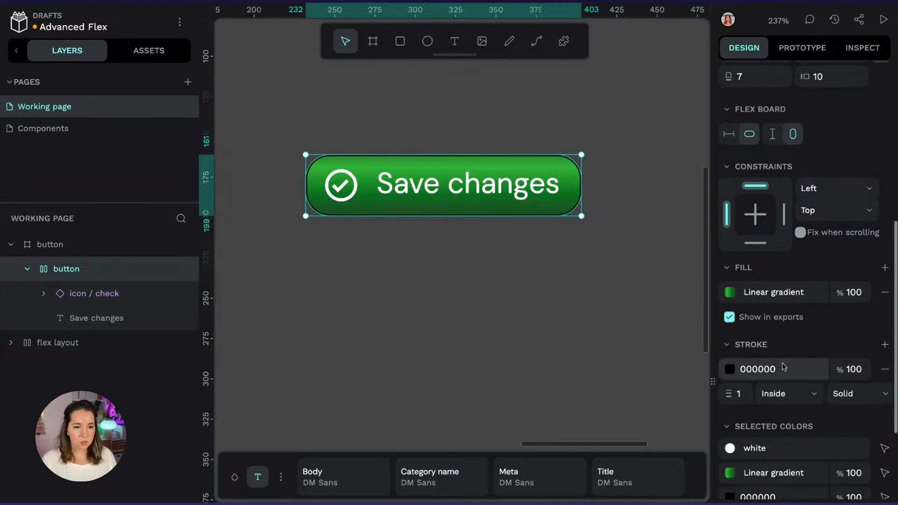
left_click(746, 395)
type("2")
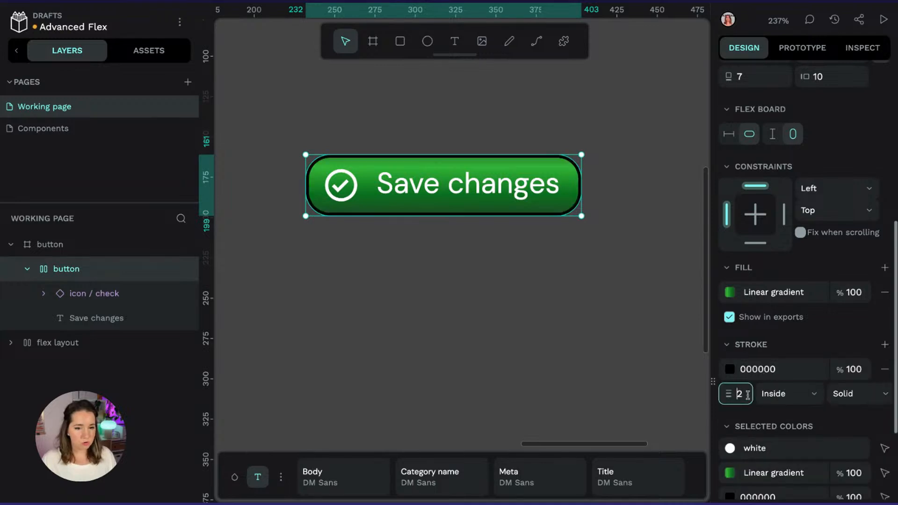
left_click(786, 394)
left_click(787, 462)
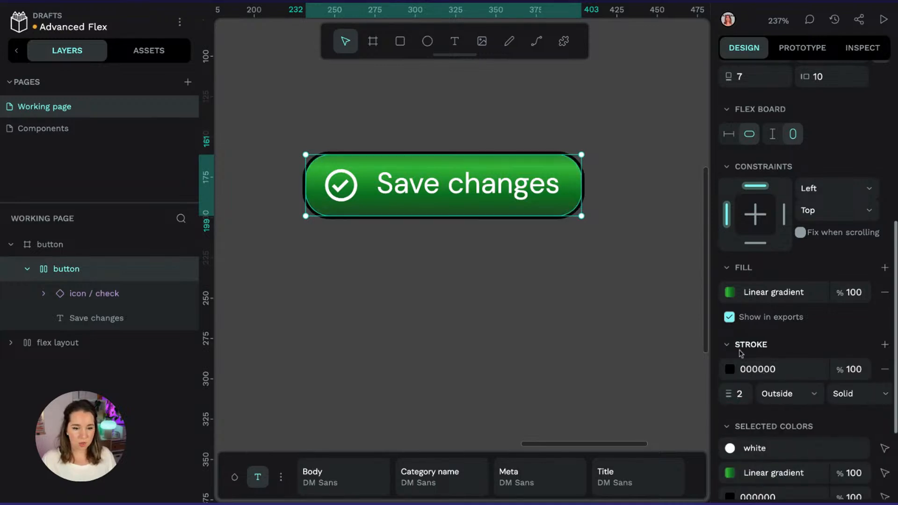
Change the button's stroke color to the light green #50c154
left_click(729, 369)
left_click_drag(607, 314, 604, 314)
left_click(615, 223)
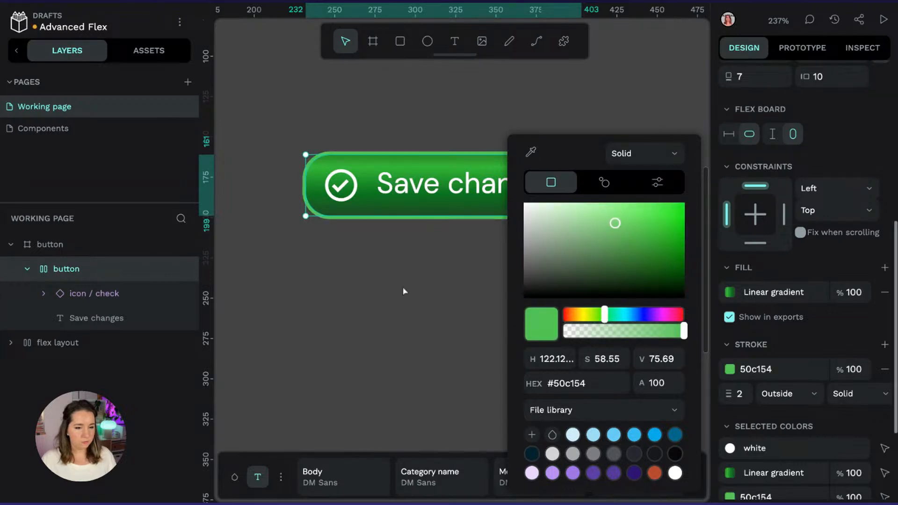
left_click(408, 316)
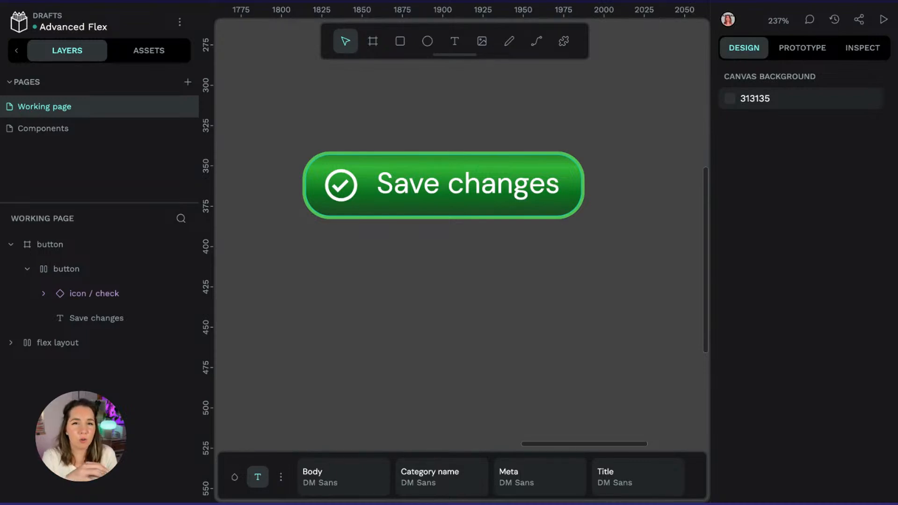
Add a drop shadow to the Save changes text inside the button
left_click(496, 183)
scroll(802, 337, "down", 5)
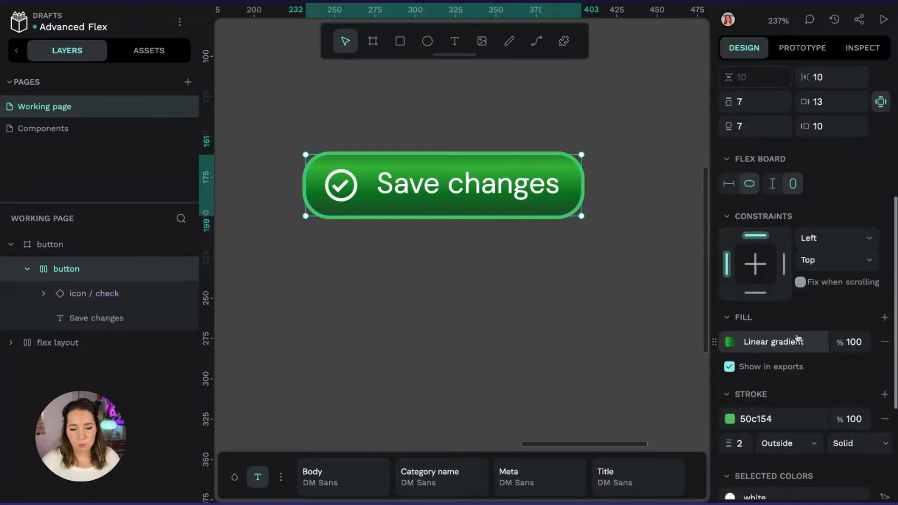
double_click(484, 194)
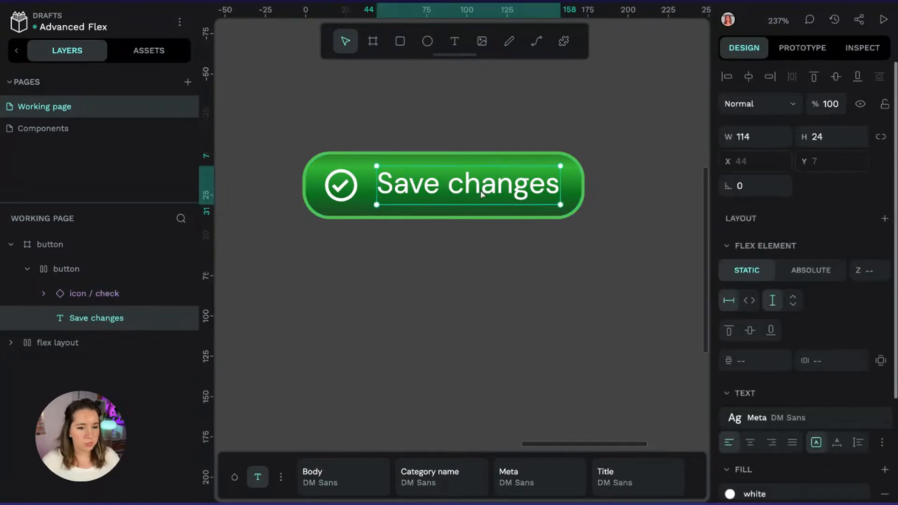
scroll(792, 343, "down", 1)
scroll(792, 343, "down", 2)
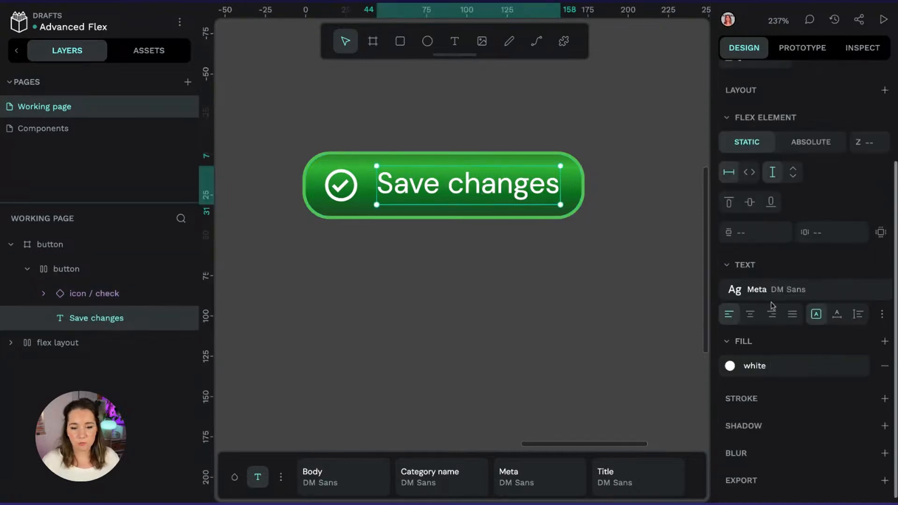
left_click(884, 426)
scroll(801, 371, "down", 1)
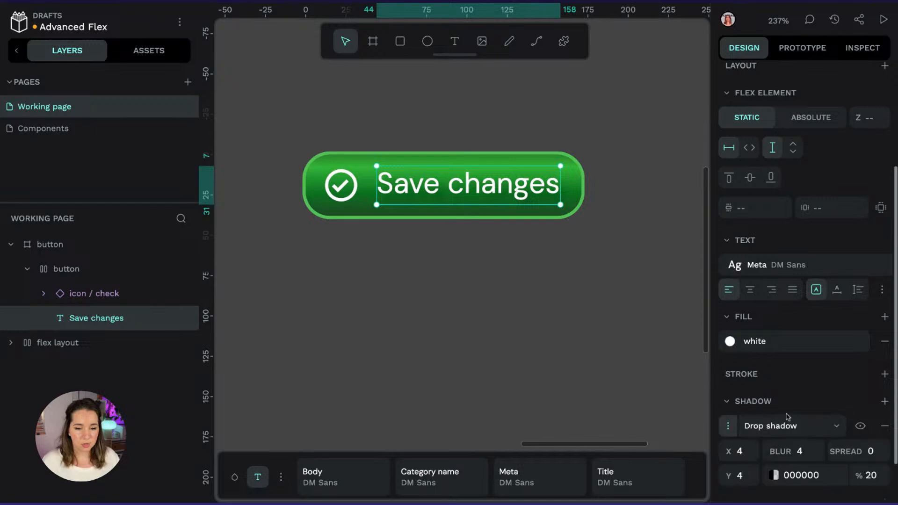
scroll(787, 416, "down", 2)
Sample a dark green from the button for the text's drop shadow and darken it to #0e3214 at full opacity
left_click(774, 426)
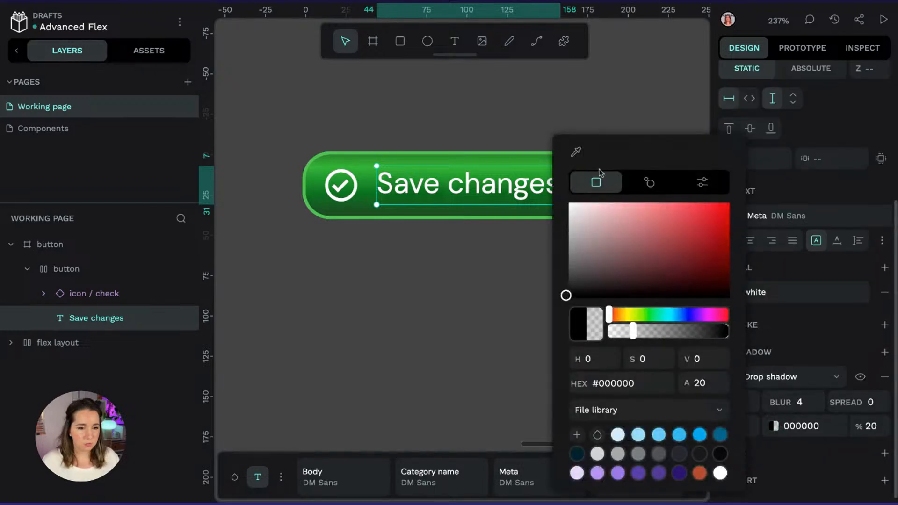
left_click(576, 151)
left_click(405, 215)
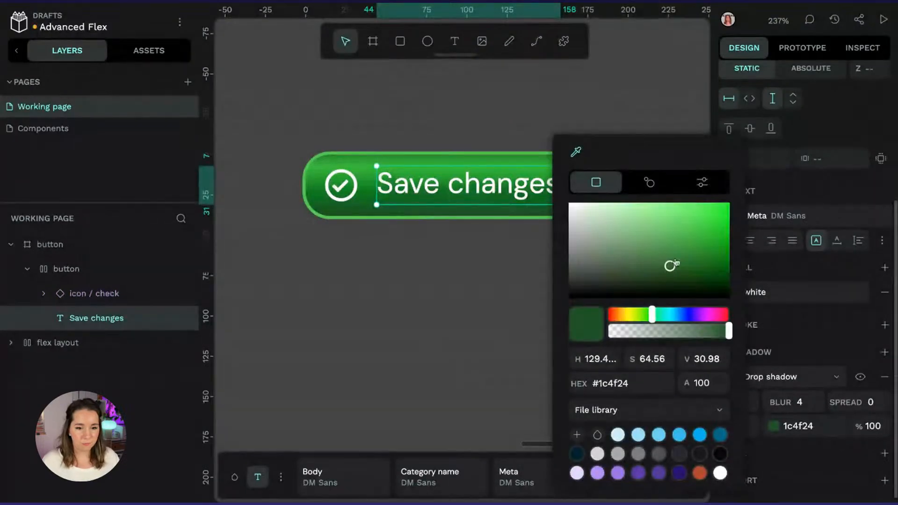
mouse_move(670, 265)
left_mouse_down()
mouse_move(680, 282)
mouse_move(680, 275)
left_mouse_up()
left_click(793, 341)
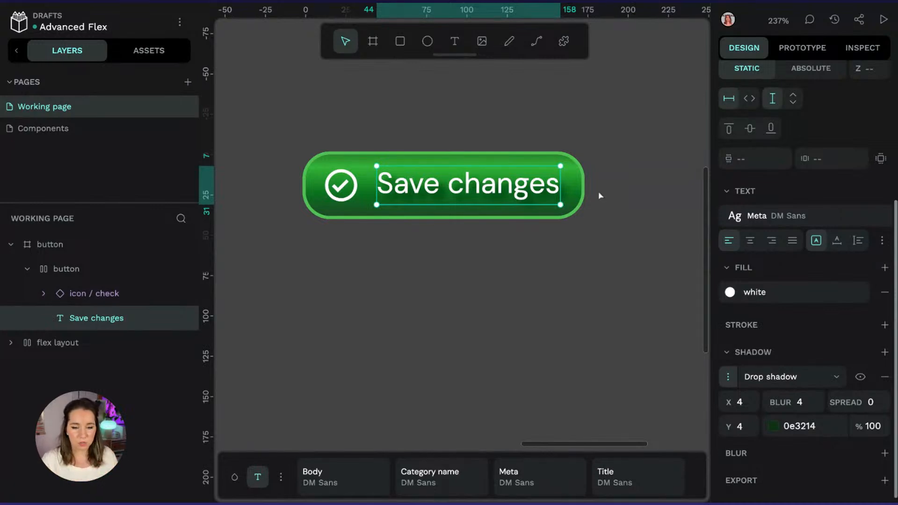
Set the text shadow's blur to 2 and its X offset to 0
left_click(803, 401)
type("2")
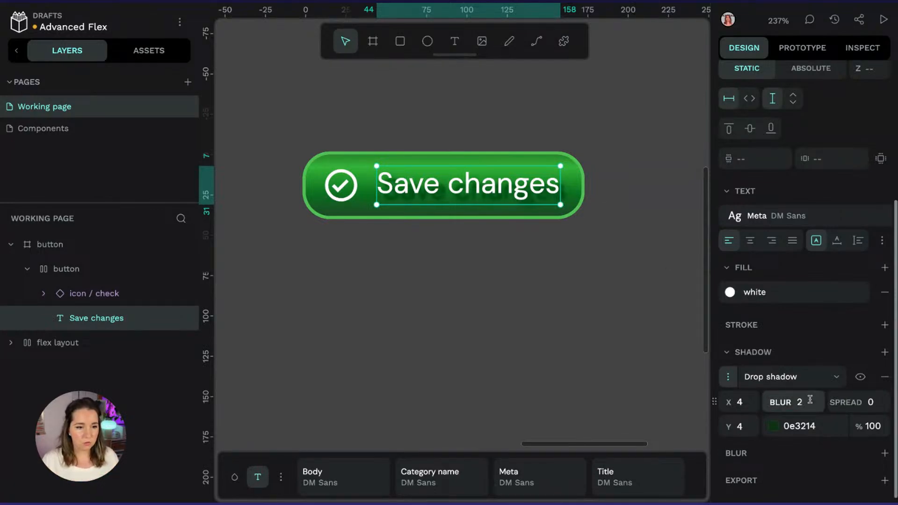
key("Return")
left_click(747, 424)
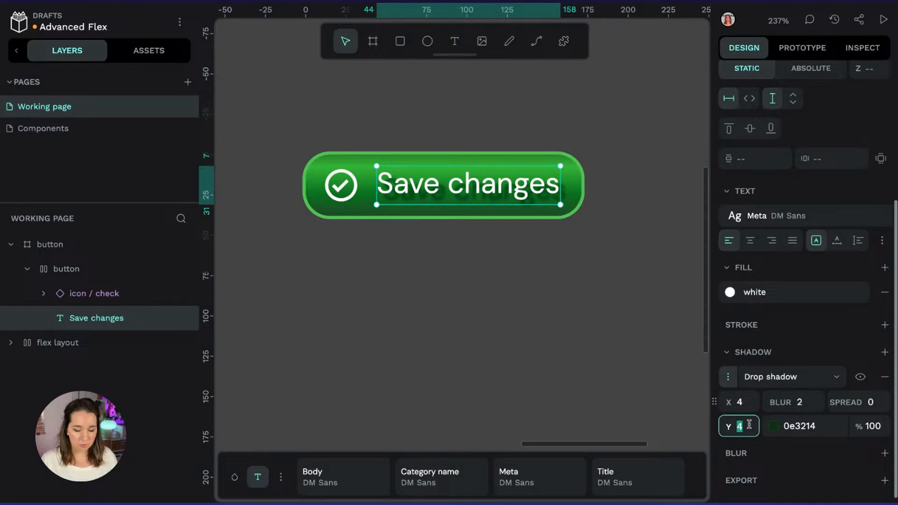
left_click(750, 398)
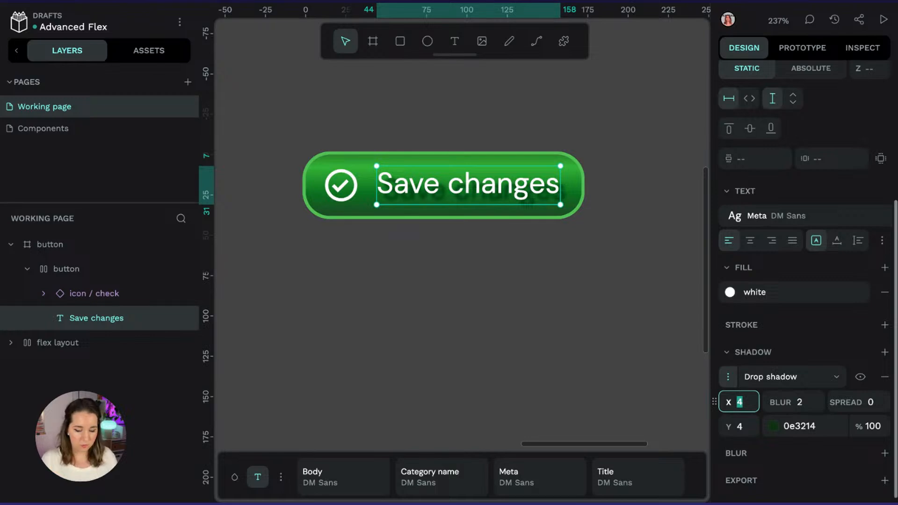
type("0")
key("Return")
Move the text shadow above the letters with a Y offset of -2, then reduce it to -1
left_click(748, 424)
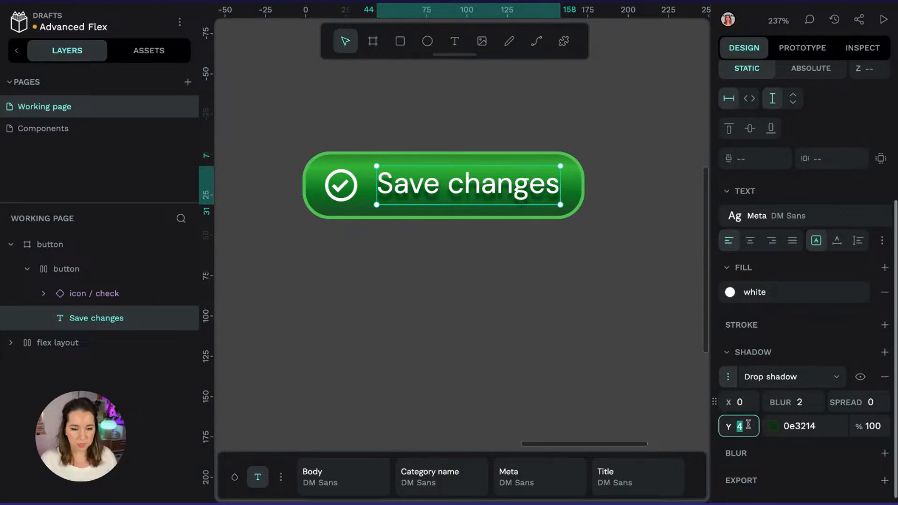
type("-2")
key("Return")
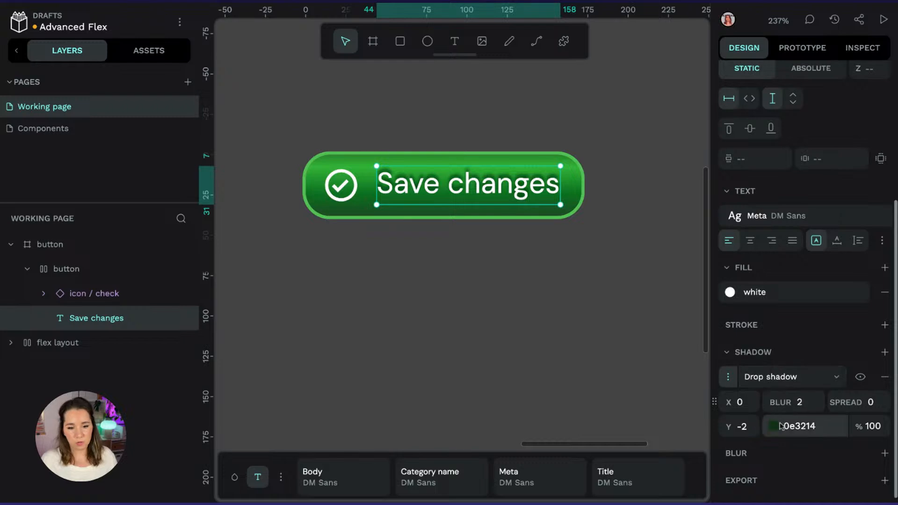
left_click(752, 426)
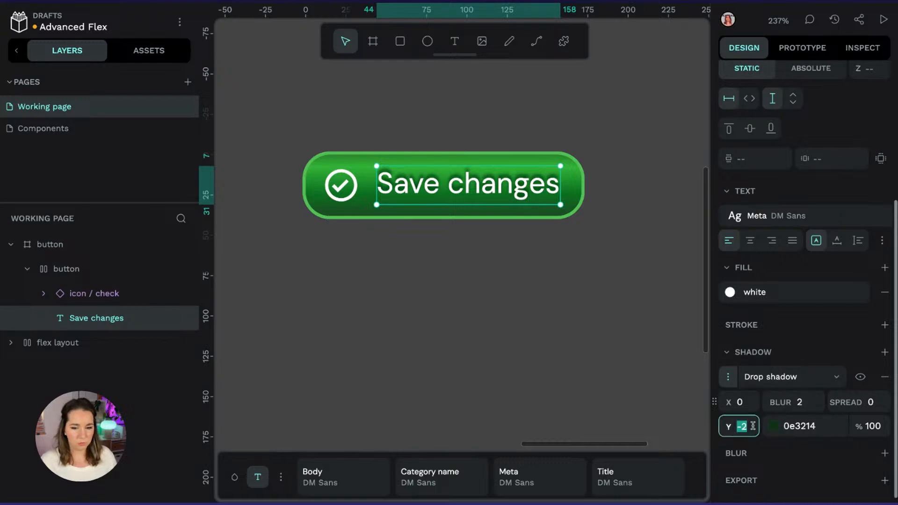
key("Up")
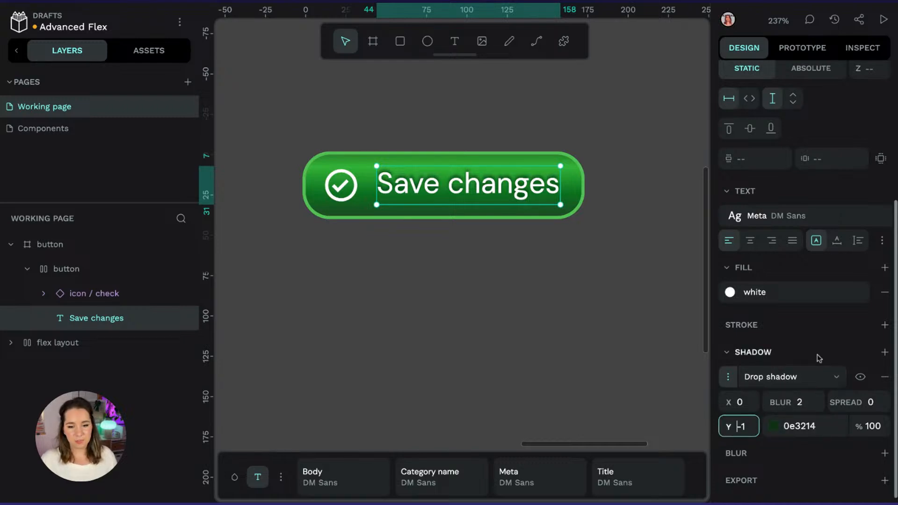
Lower the text shadow's opacity to 80%, then to 70%
left_click(871, 426)
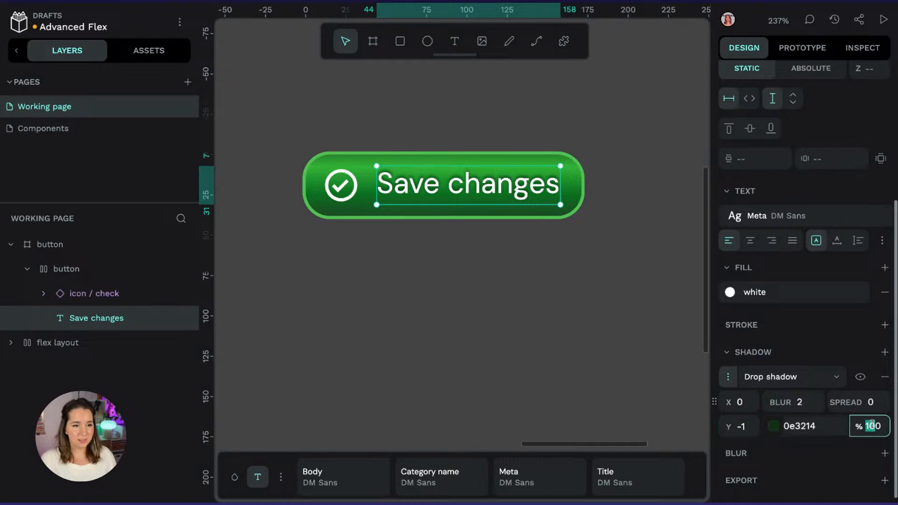
type("80")
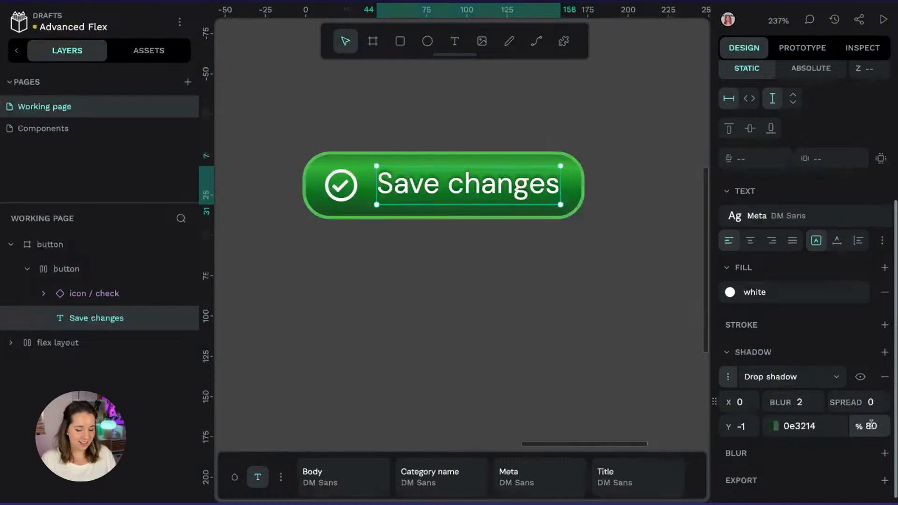
left_click(871, 425)
type("70")
key("Return")
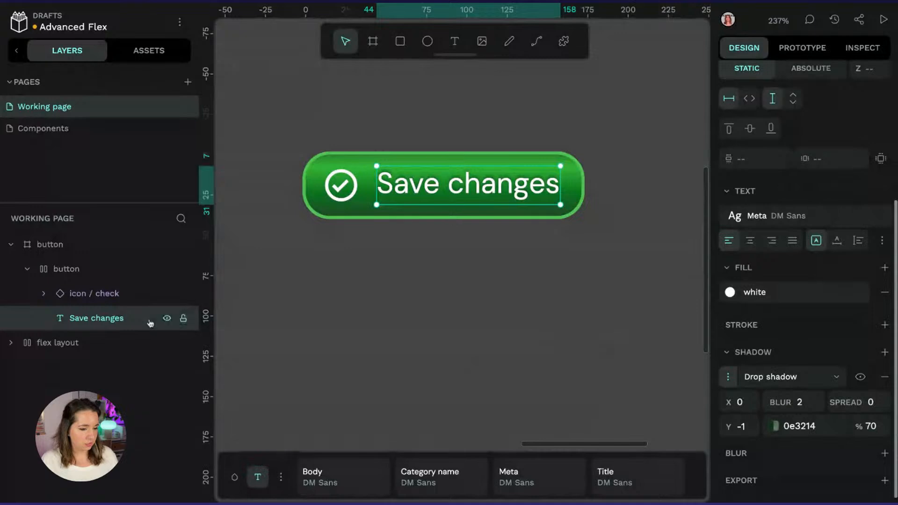
Copy the properties of the Save changes text layer
right_click(131, 321)
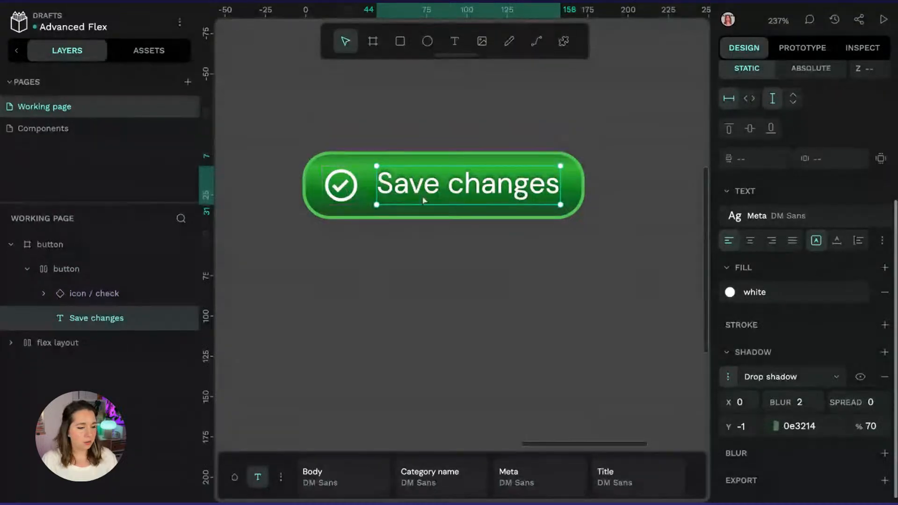
right_click(104, 331)
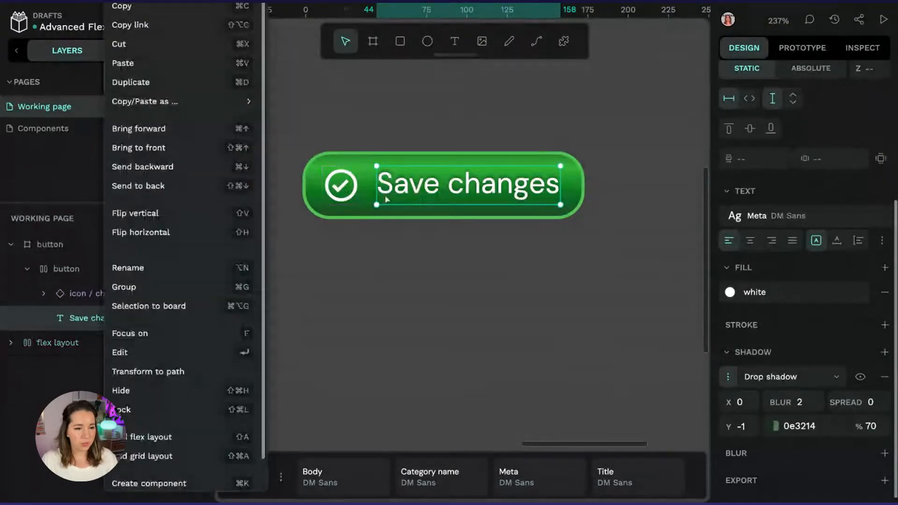
mouse_move(179, 111)
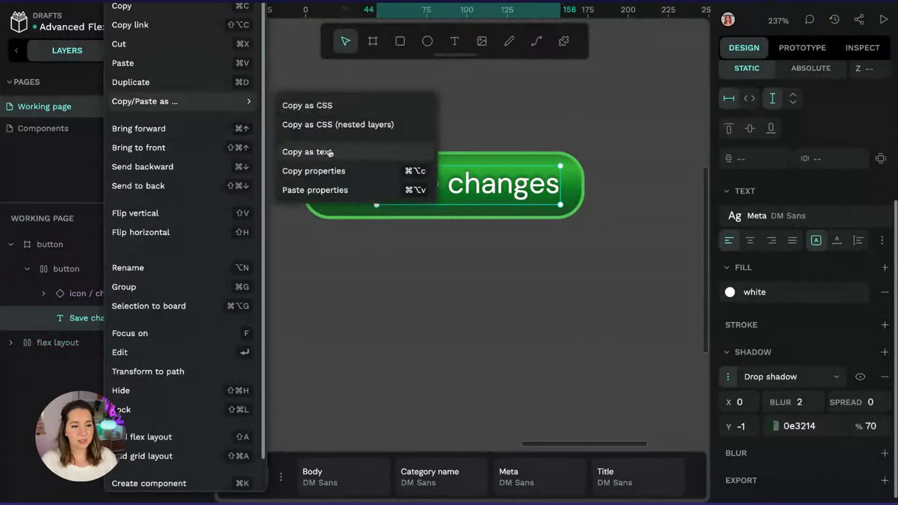
left_click(328, 171)
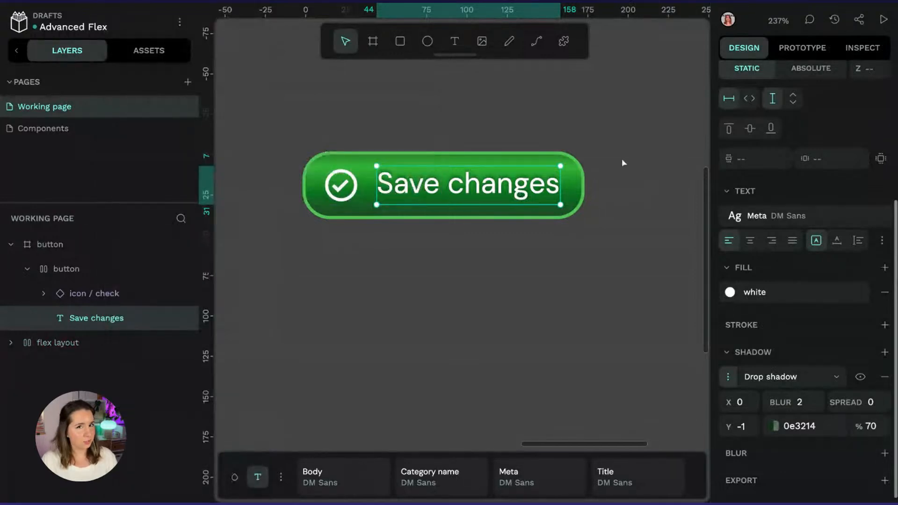
Paste the copied properties onto the group inside the icon / check component so the icon gets the same drop shadow
left_click(140, 293)
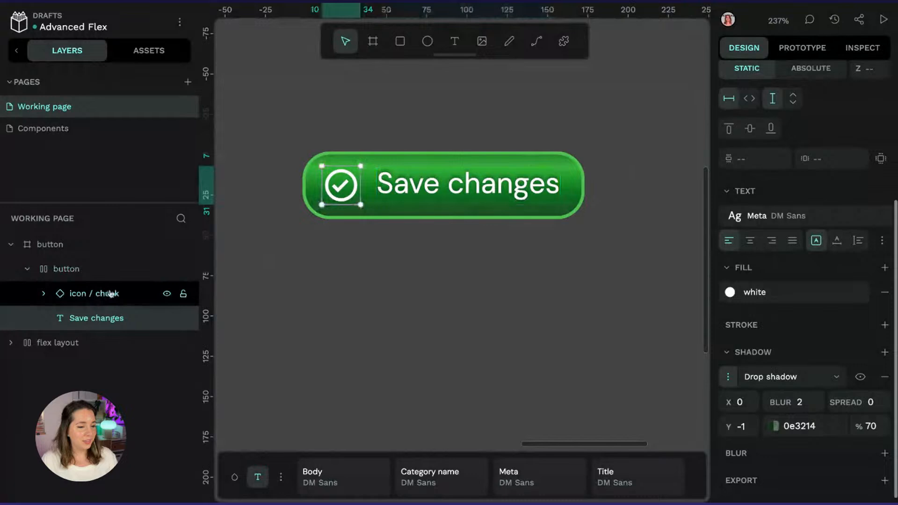
left_click(45, 293)
left_click(114, 318)
right_click(120, 319)
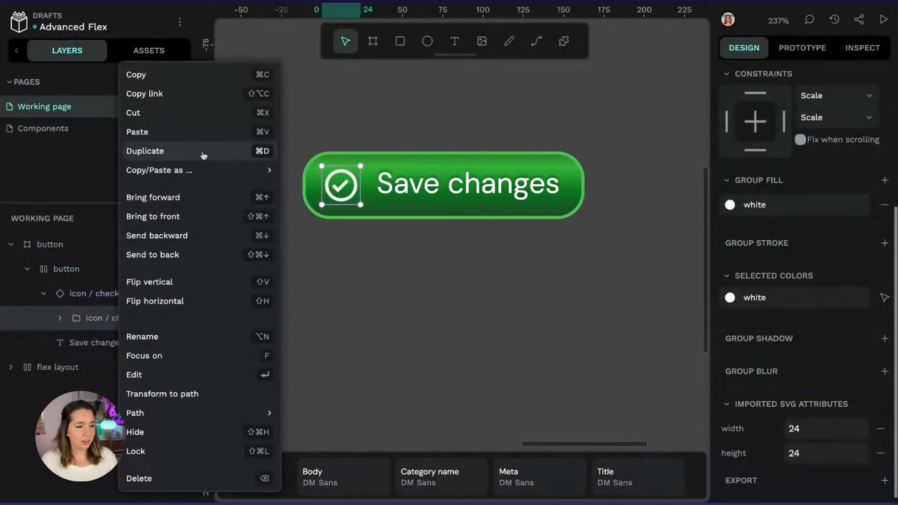
left_click(346, 258)
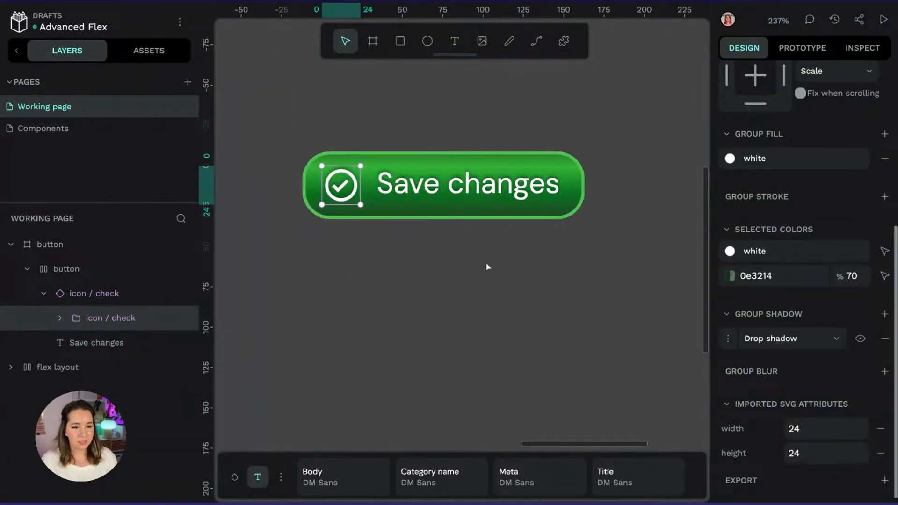
left_click(575, 255)
scroll(640, 229, "down", 1)
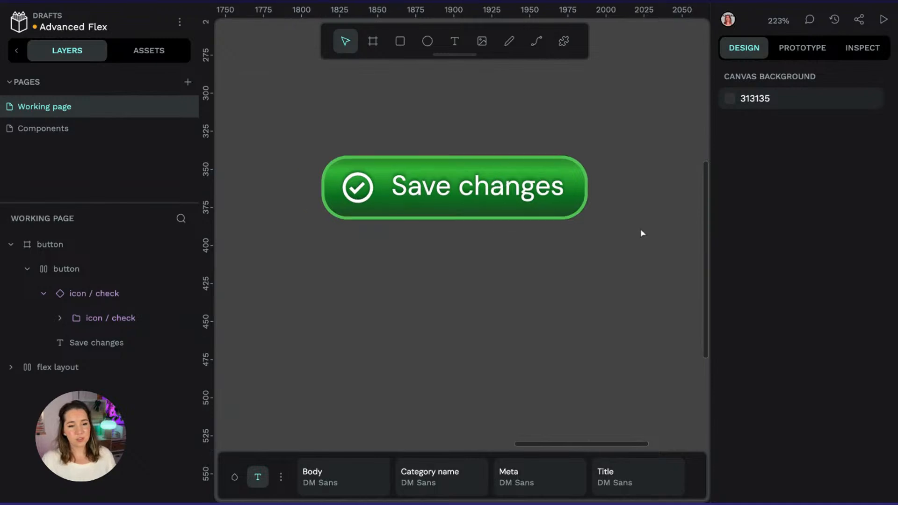
Widen the green Save changes button board to about 240 px
scroll(635, 231, "down", 2)
scroll(594, 238, "right", 1)
left_click(550, 246)
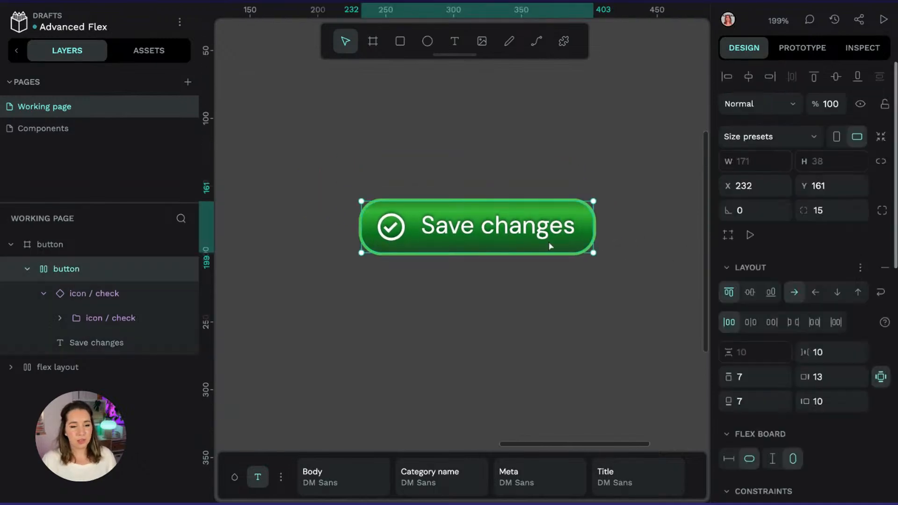
scroll(641, 270, "down", 3)
left_click_drag(613, 274, 584, 270)
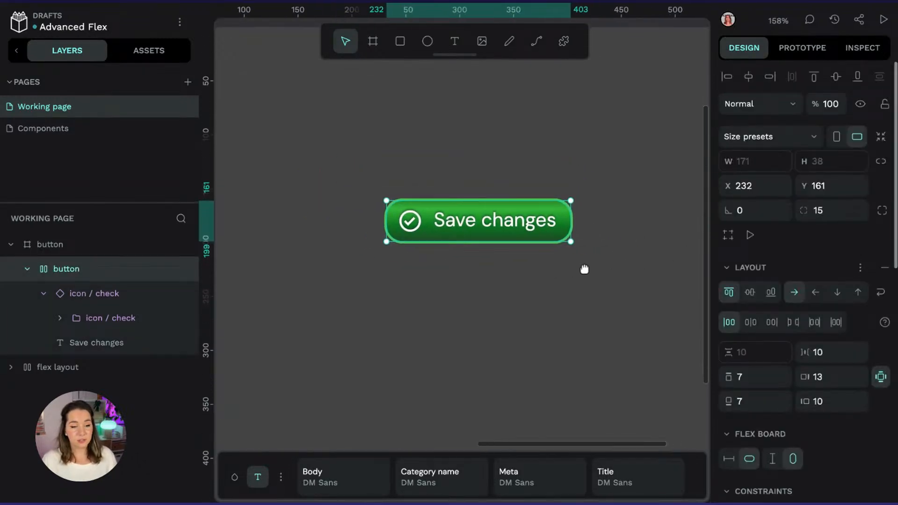
scroll(583, 268, "up", 2)
left_click_drag(569, 213, 660, 218)
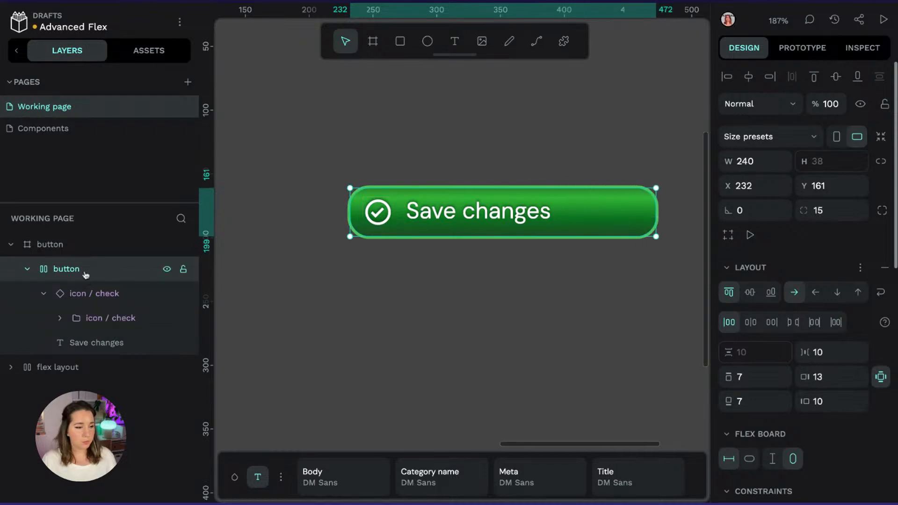
Center the icon and text within the button and narrow the button to about 233 px wide
left_click(750, 322)
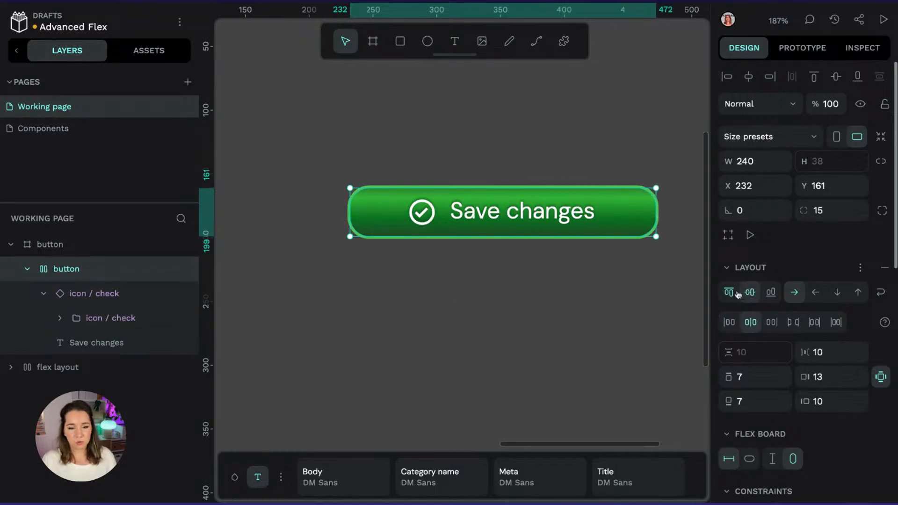
mouse_move(656, 216)
left_mouse_down()
mouse_move(533, 220)
mouse_move(693, 220)
mouse_move(521, 213)
mouse_move(642, 223)
left_mouse_up()
Turn on wrapping in the button's flex layout and deselect the button
left_click(881, 293)
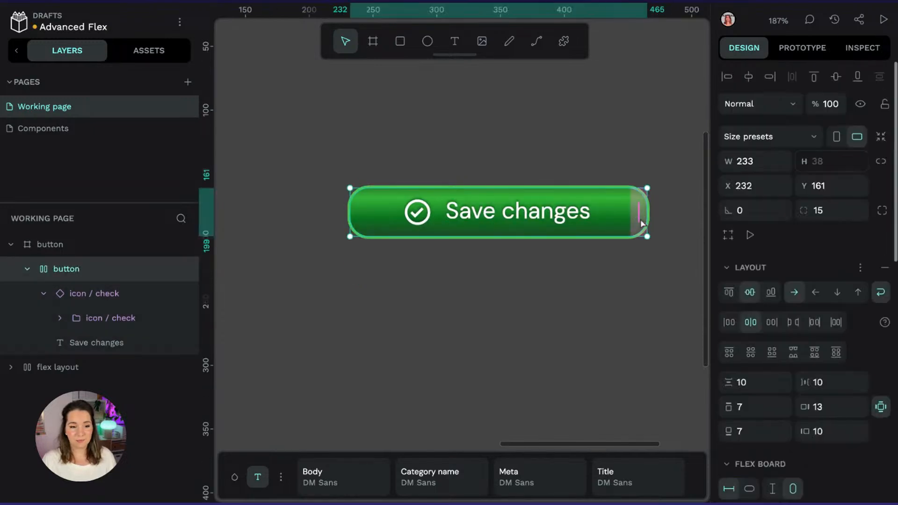
left_click(596, 331)
scroll(538, 301, "down", 2)
left_click_drag(570, 284, 537, 307)
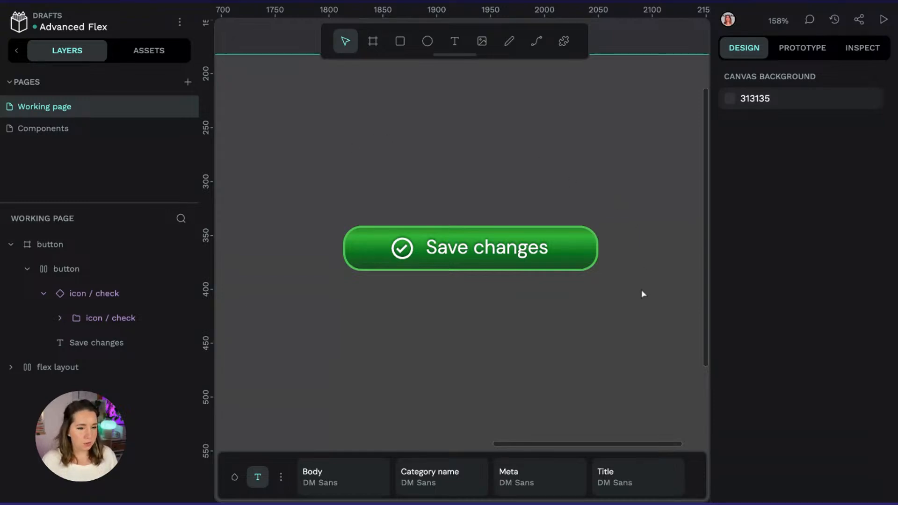
Draw a new board about 670 by 572 px in the empty canvas area below the flex layout board
scroll(641, 294, "down", 3)
scroll(639, 295, "down", 5)
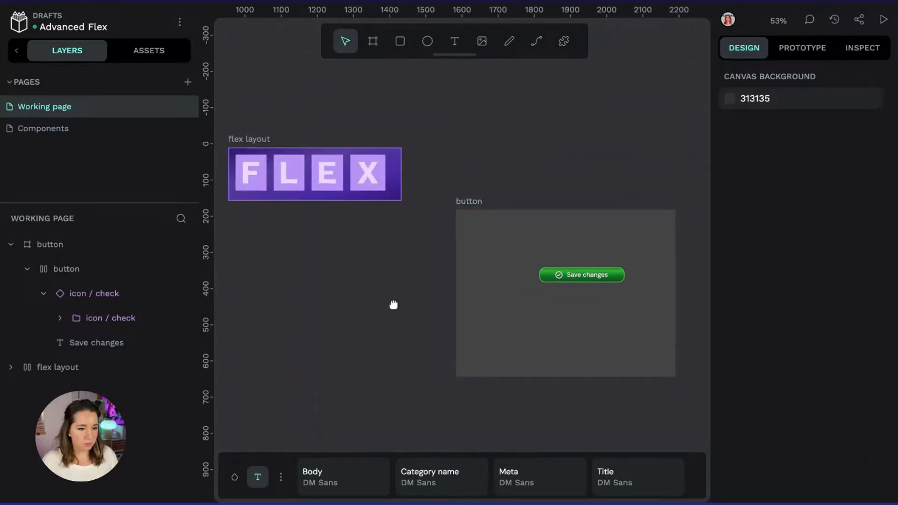
left_click_drag(393, 304, 641, 195)
scroll(547, 262, "up", 1)
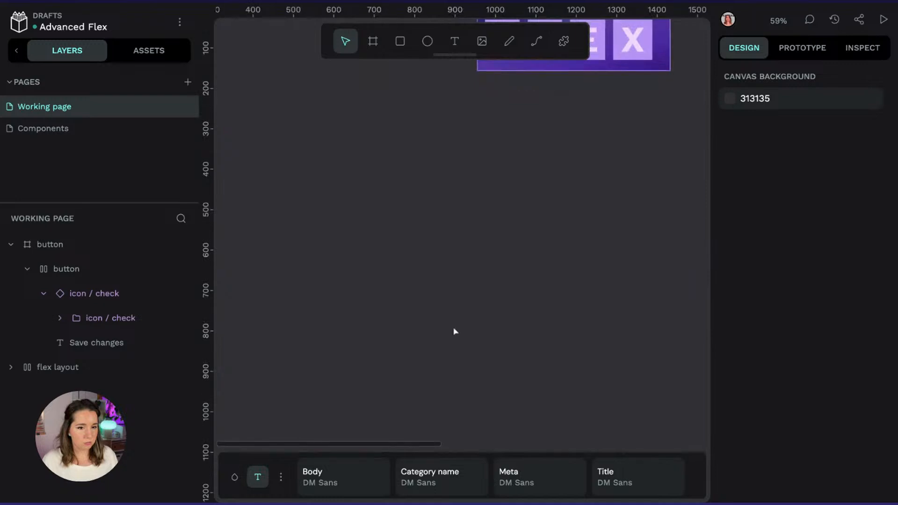
left_click_drag(453, 331, 529, 167)
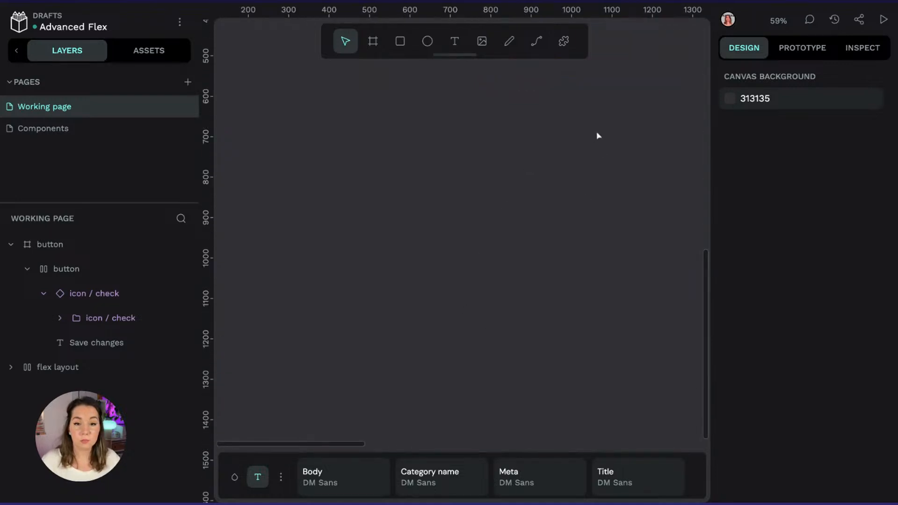
left_click(376, 45)
left_click_drag(288, 99, 558, 330)
Resize the new board to the Android Mobile size preset, 360 x 640
left_click(775, 112)
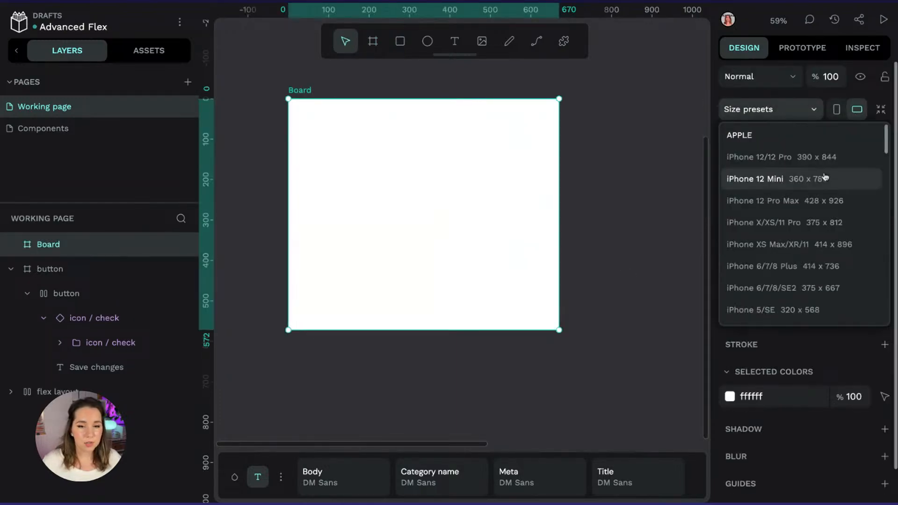
scroll(863, 157, "down", 3)
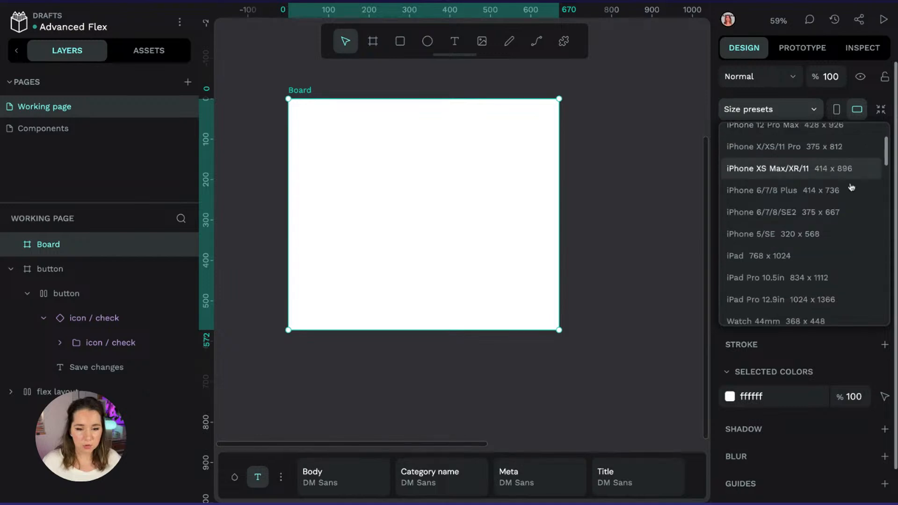
scroll(849, 239, "down", 4)
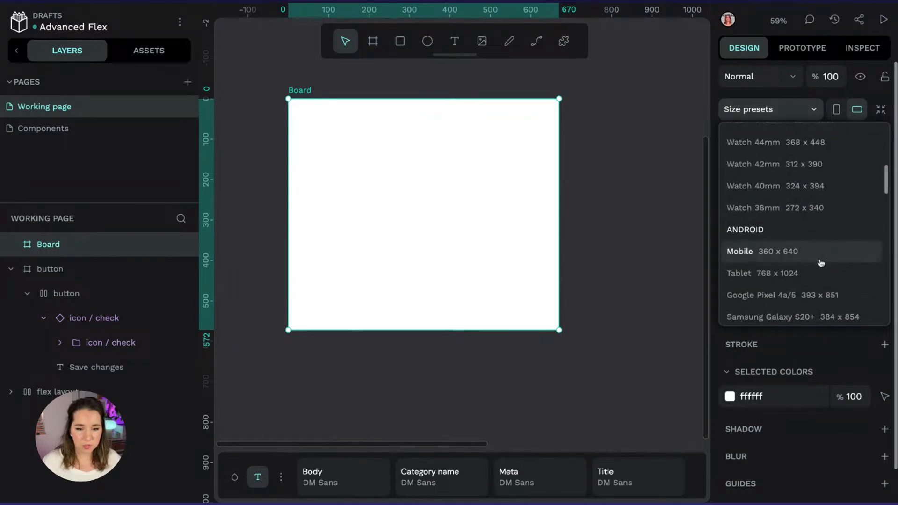
scroll(832, 237, "down", 2)
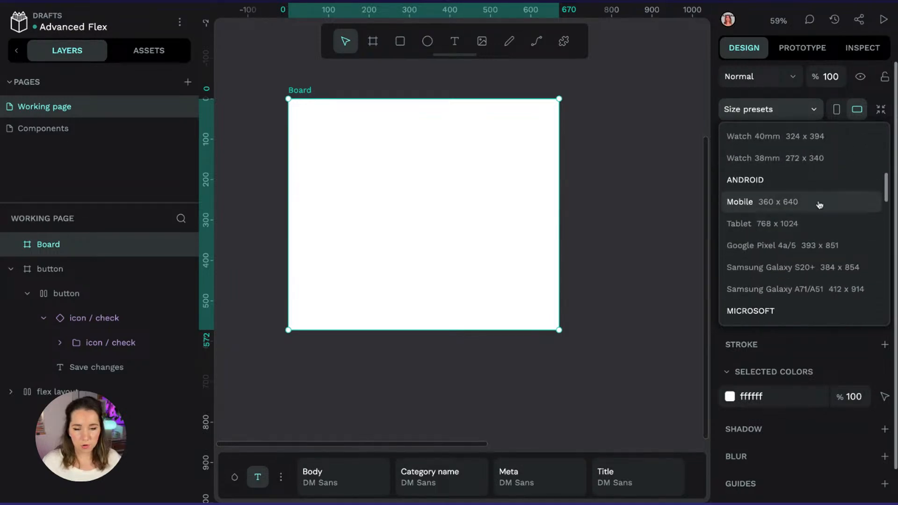
left_click(799, 206)
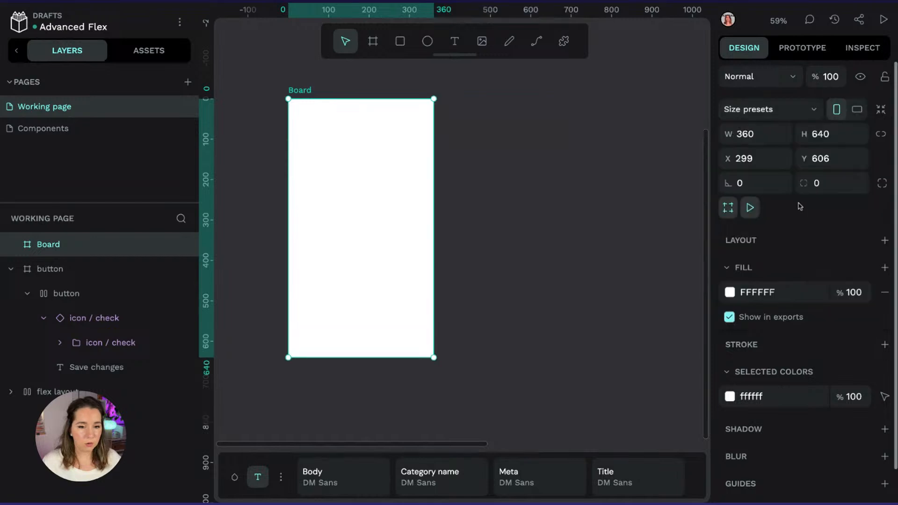
Rename the new board as mobile
double_click(50, 244)
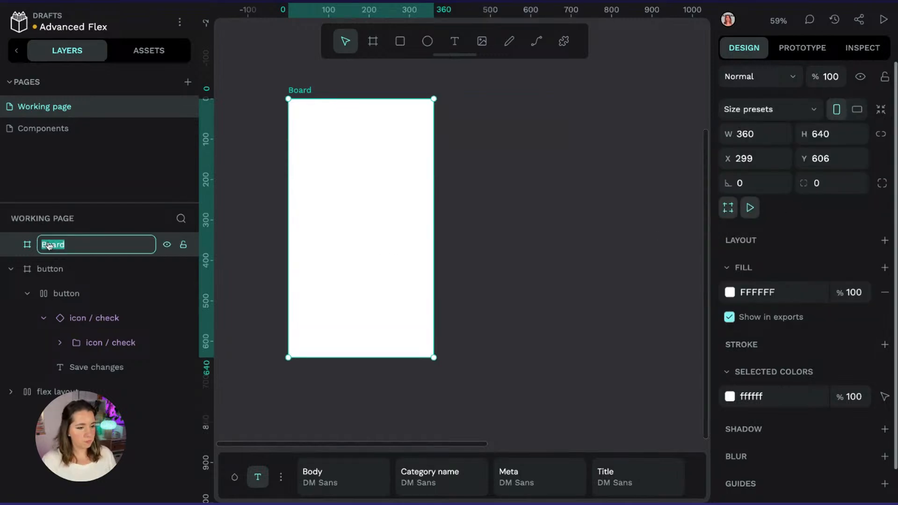
type("movi")
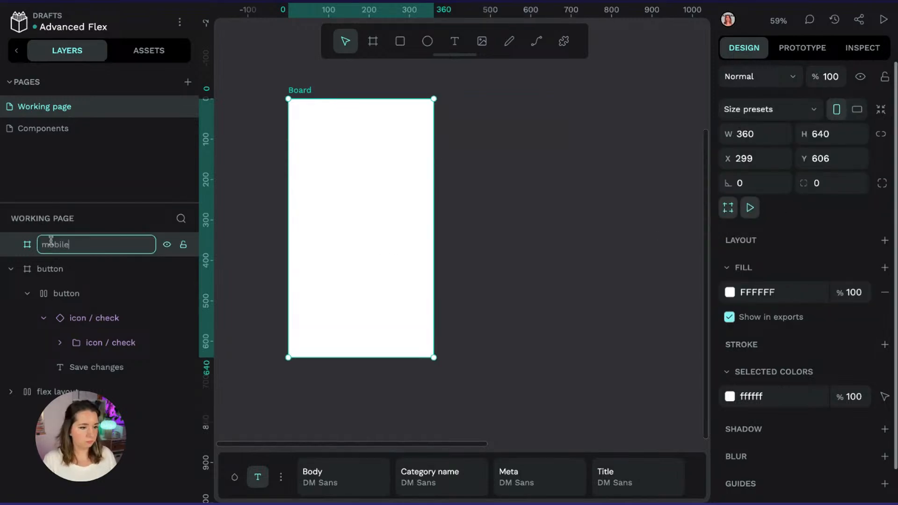
type("le")
key("Return")
left_click(485, 121)
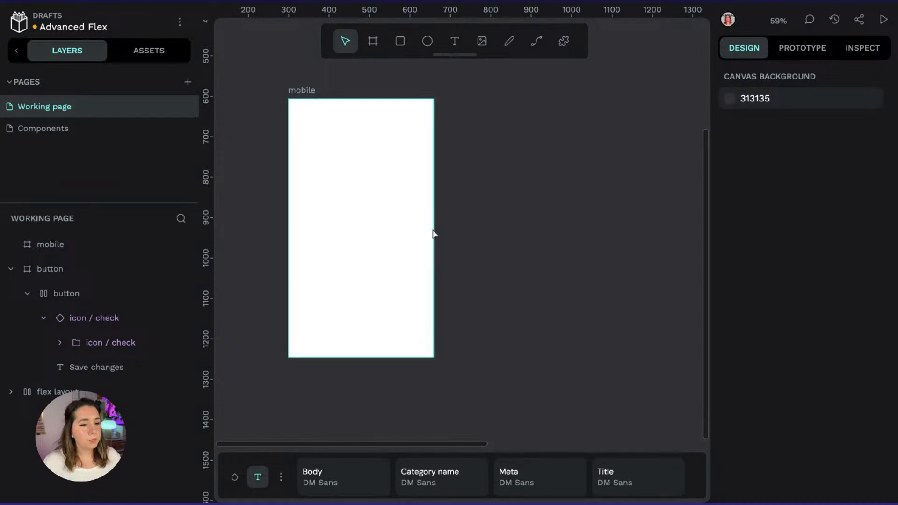
Place the navigation logo component from the local library in the mobile board's upper-left corner, at about X 28, Y 24
scroll(487, 194, "up", 3)
scroll(519, 168, "left", 2)
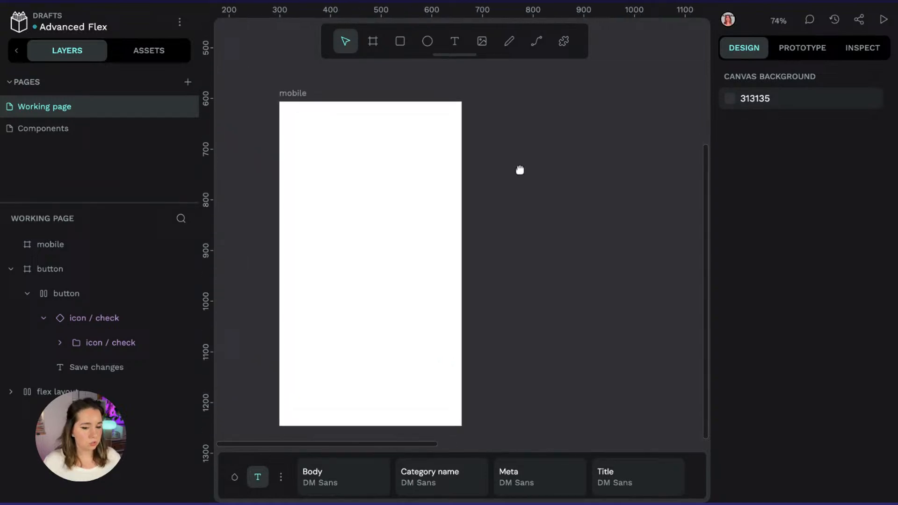
left_click(257, 476)
left_click(176, 48)
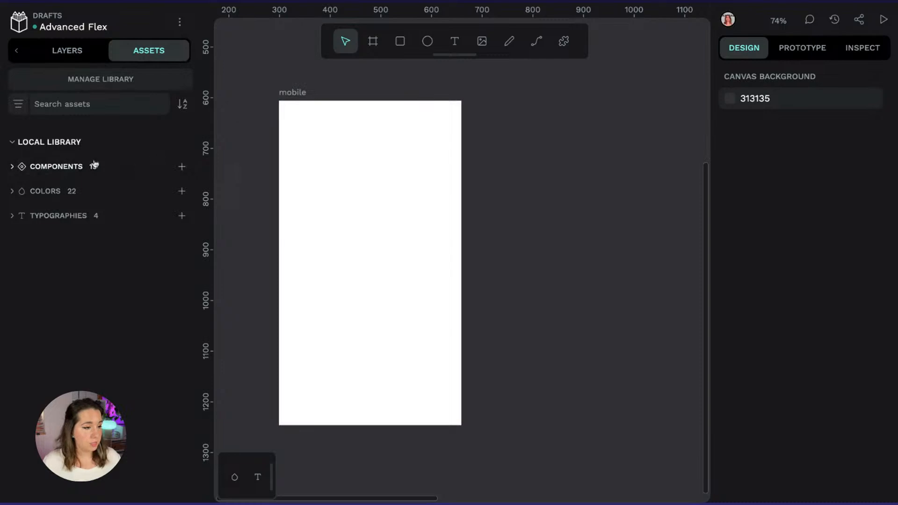
left_click(43, 166)
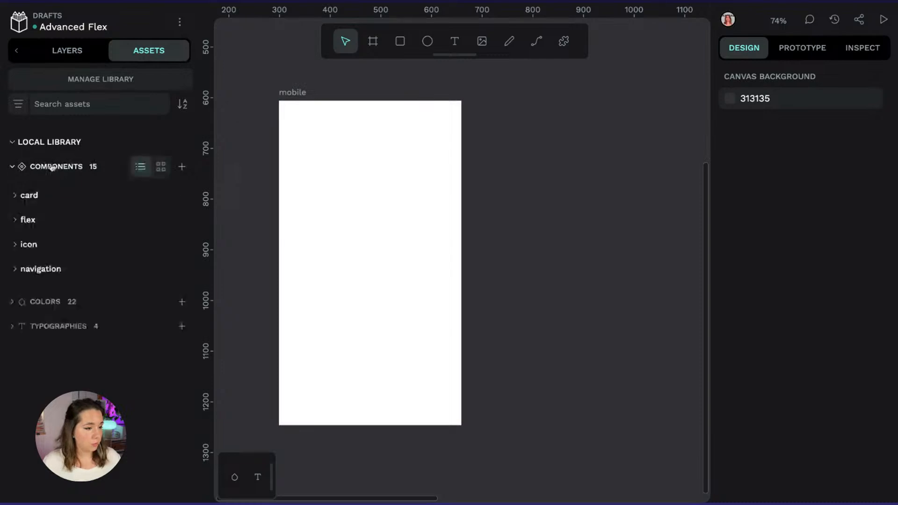
left_click(67, 269)
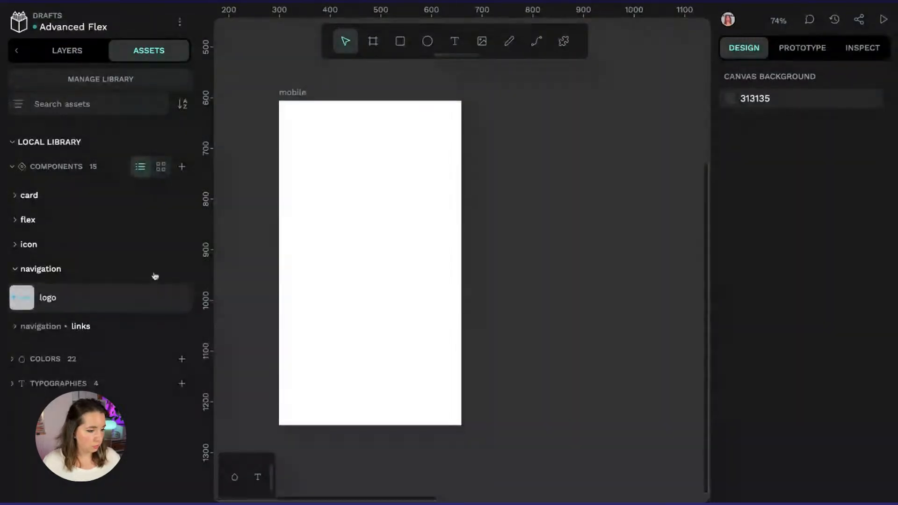
left_click(71, 298)
left_click_drag(356, 154, 332, 121)
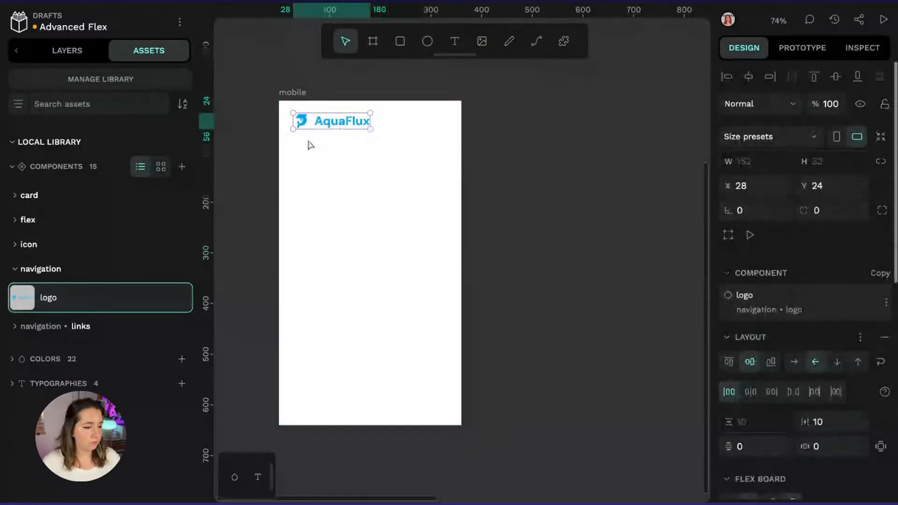
Stack the Home, About, Start here, Library and Blog link components beneath the logo on the mobile board
left_click(33, 327)
scroll(126, 316, "down", 2)
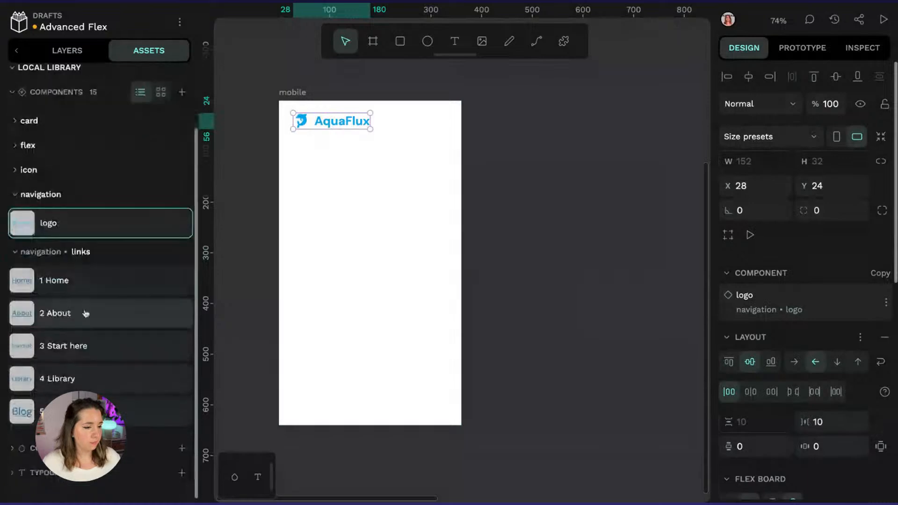
left_click(82, 287)
left_click_drag(81, 287, 309, 146)
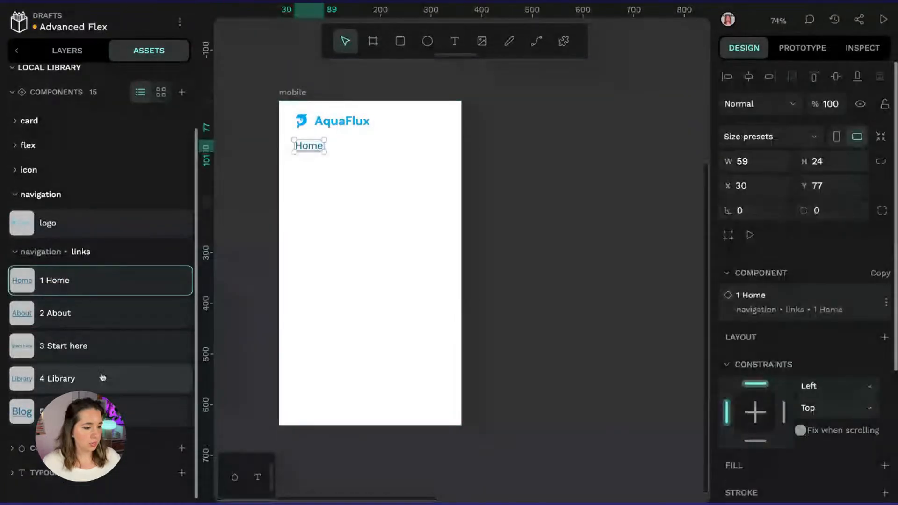
left_click_drag(89, 322, 309, 164)
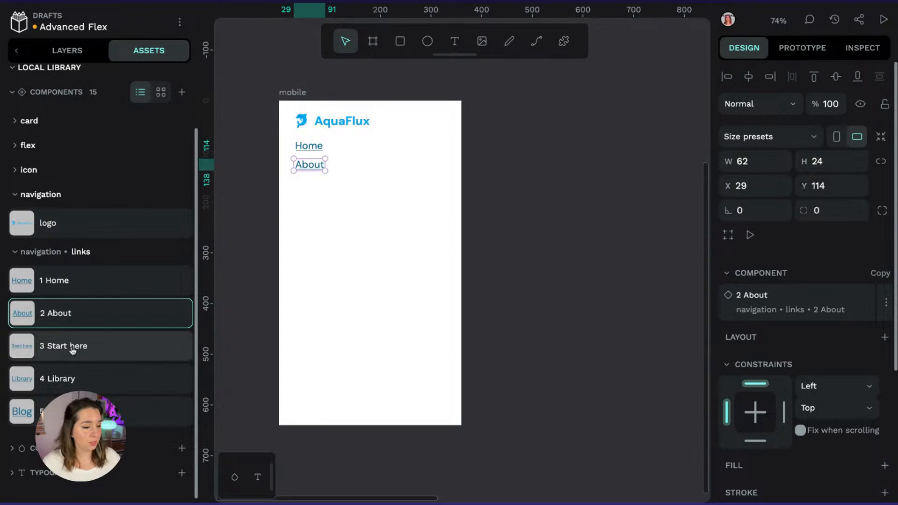
left_click_drag(77, 345, 319, 183)
left_click_drag(77, 378, 310, 200)
left_click_drag(77, 412, 309, 221)
left_click(414, 311)
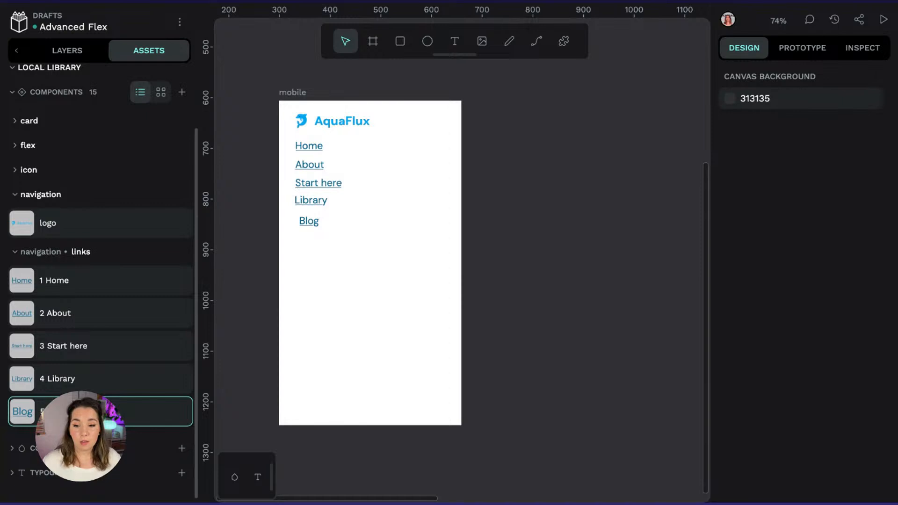
Try stretching the mobile board's height to about 1169 px and undo the resize
left_click(291, 94)
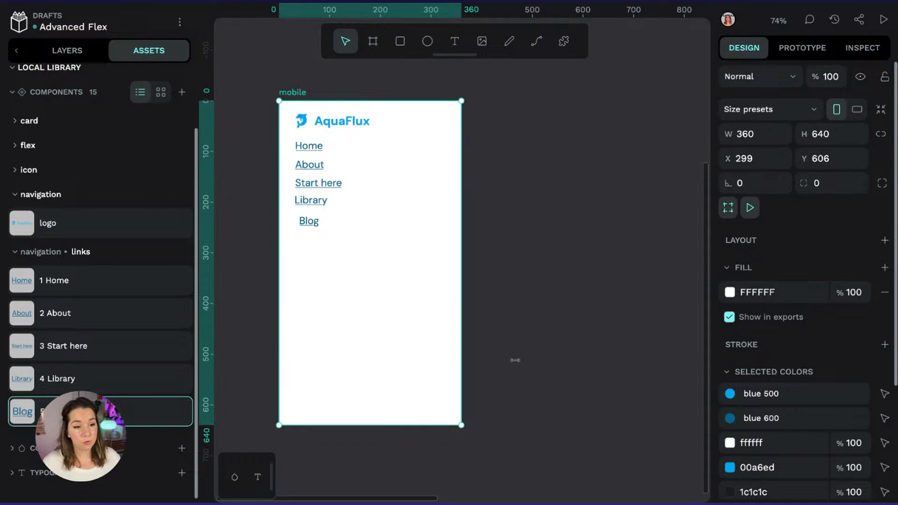
scroll(515, 360, "down", 5)
left_click_drag(405, 210, 414, 479)
key("ctrl+z")
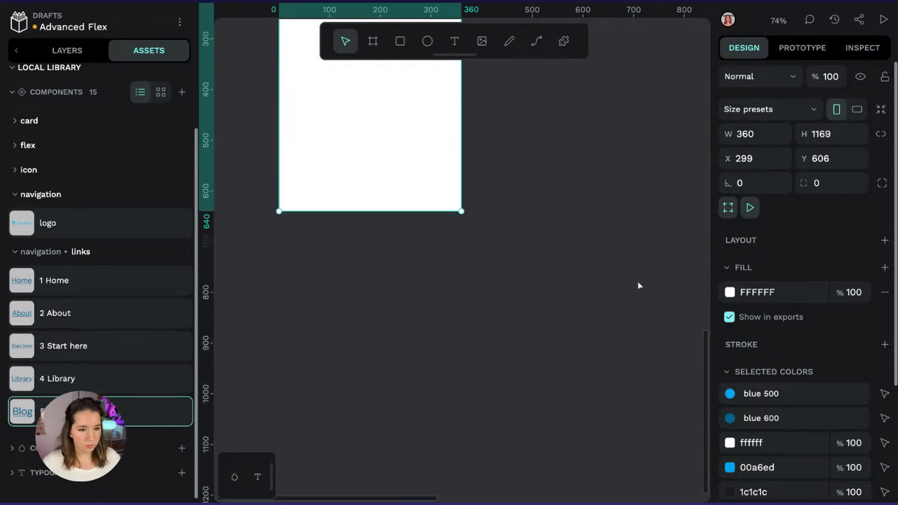
scroll(626, 287, "up", 4)
scroll(615, 289, "up", 2)
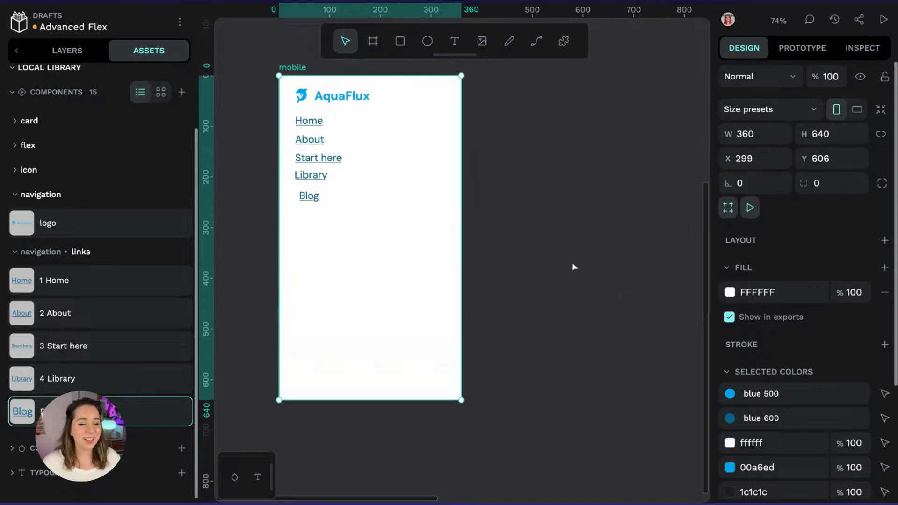
left_click(488, 181)
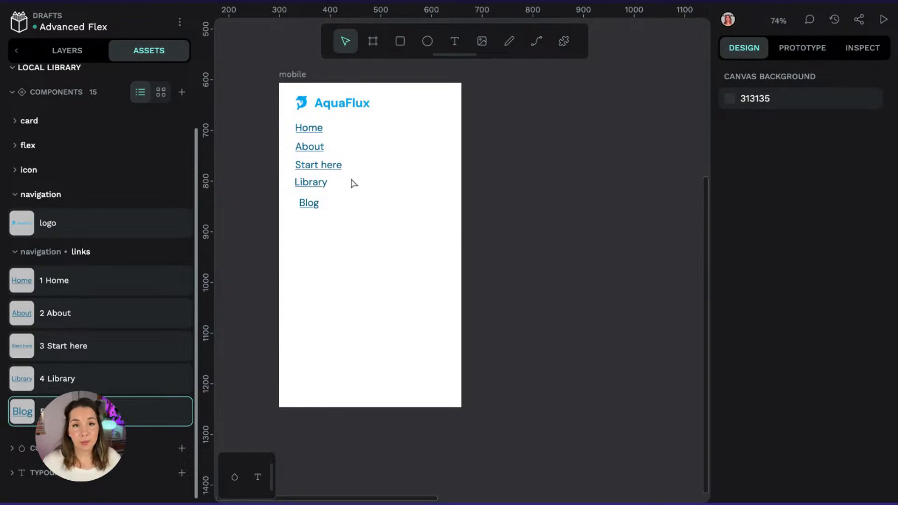
left_click(303, 76)
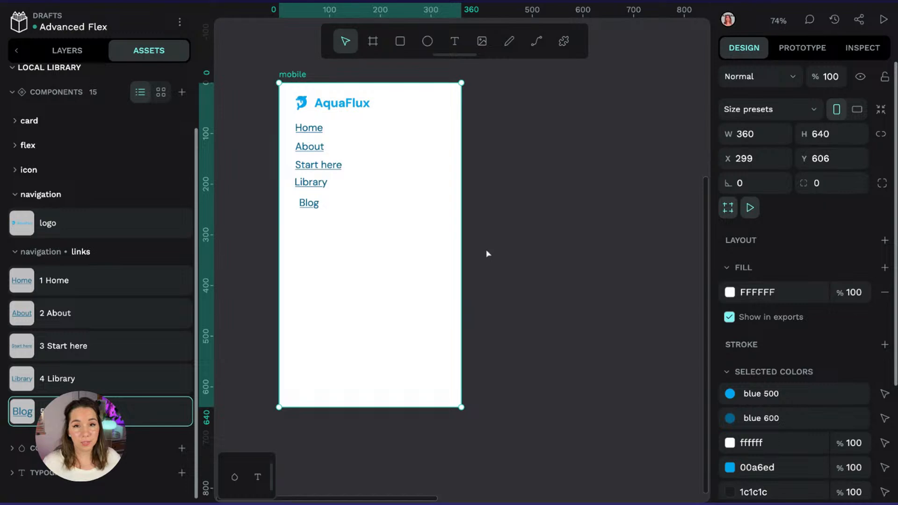
left_click(311, 131)
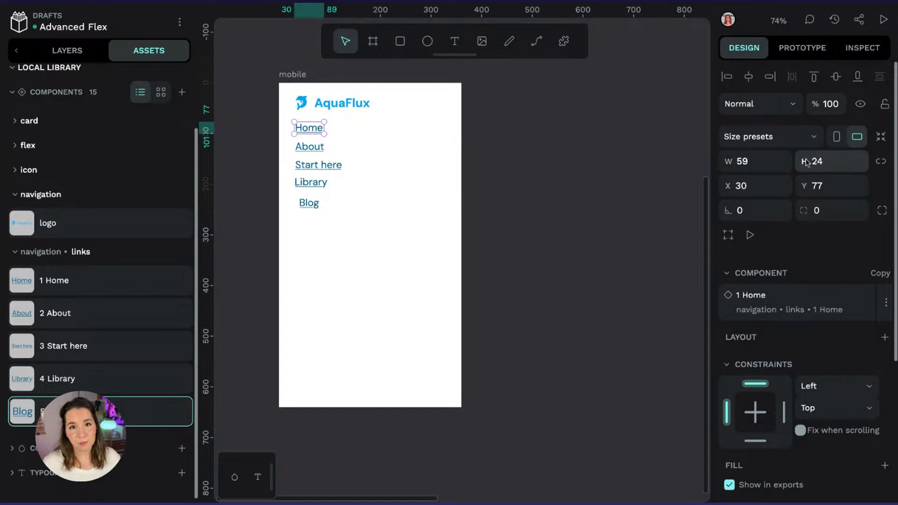
left_click(594, 161)
Add a flex layout to the mobile board and switch its direction from reverse column to column
left_click(315, 75)
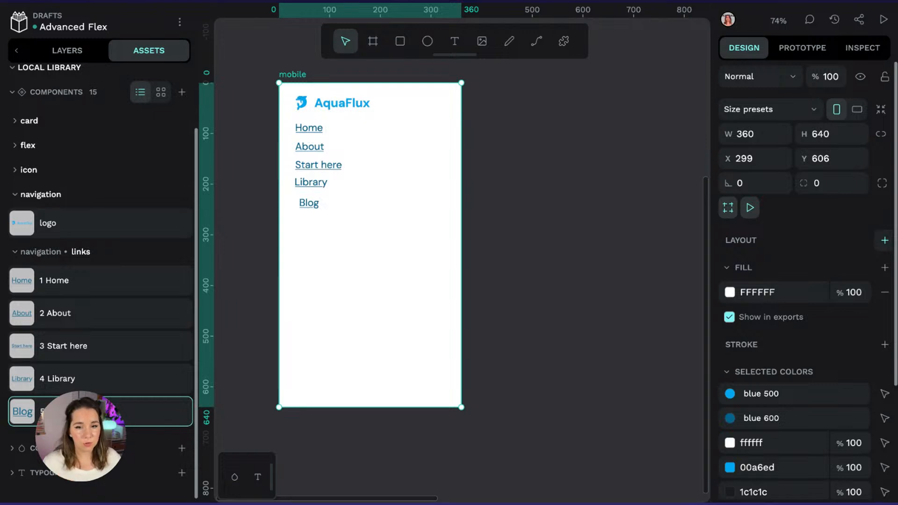
left_click(884, 240)
left_click(861, 262)
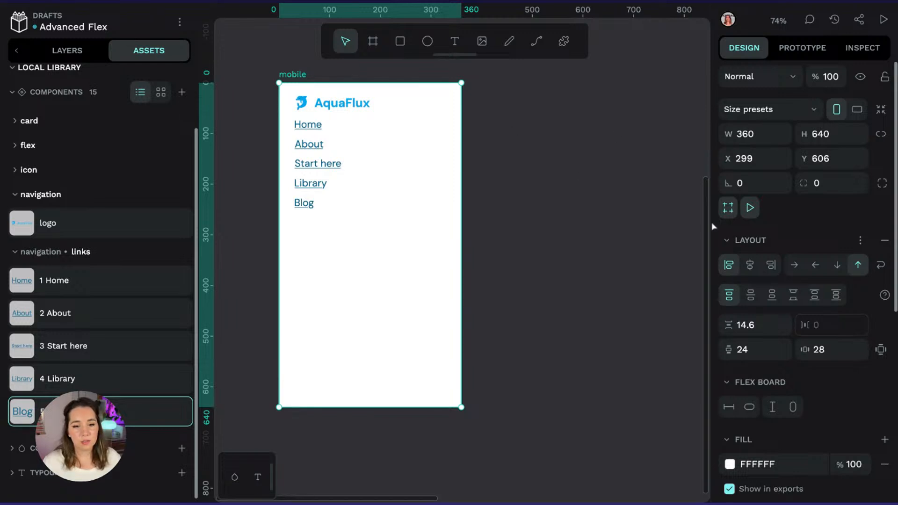
left_click(840, 268)
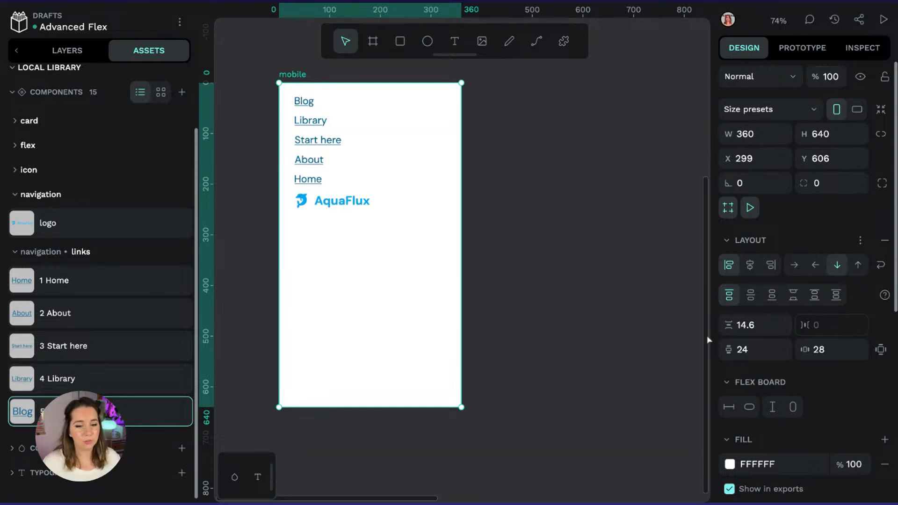
Set the mobile board's row gap, vertical padding and horizontal padding all to 0
left_click(756, 323)
type("0")
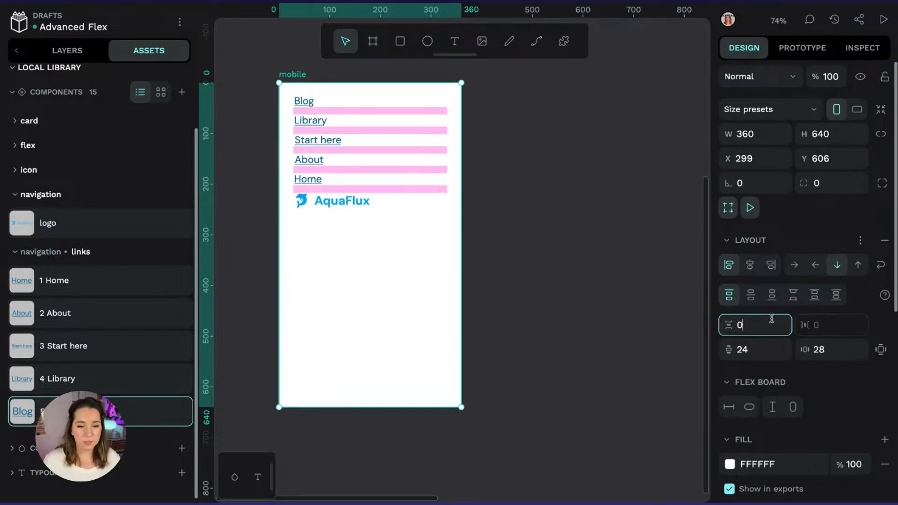
key("Return")
left_click(767, 348)
type("0")
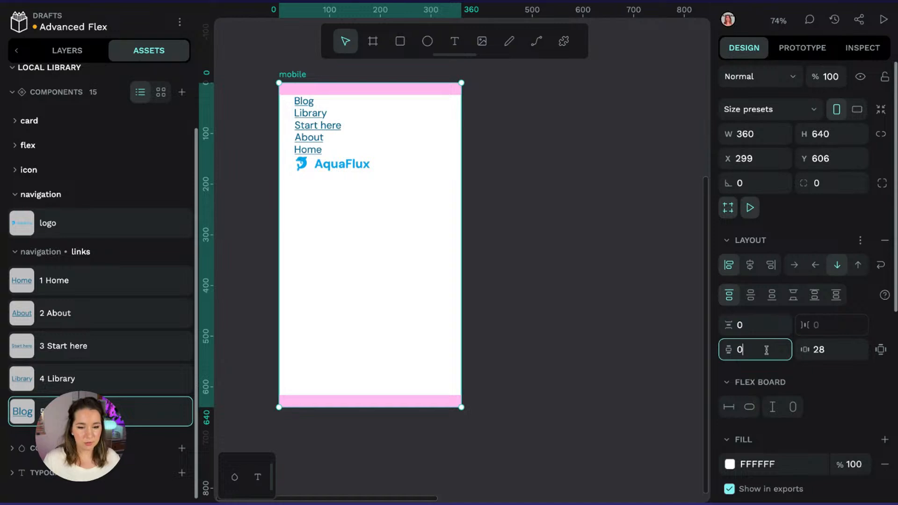
left_click(832, 342)
type("0")
key("Return")
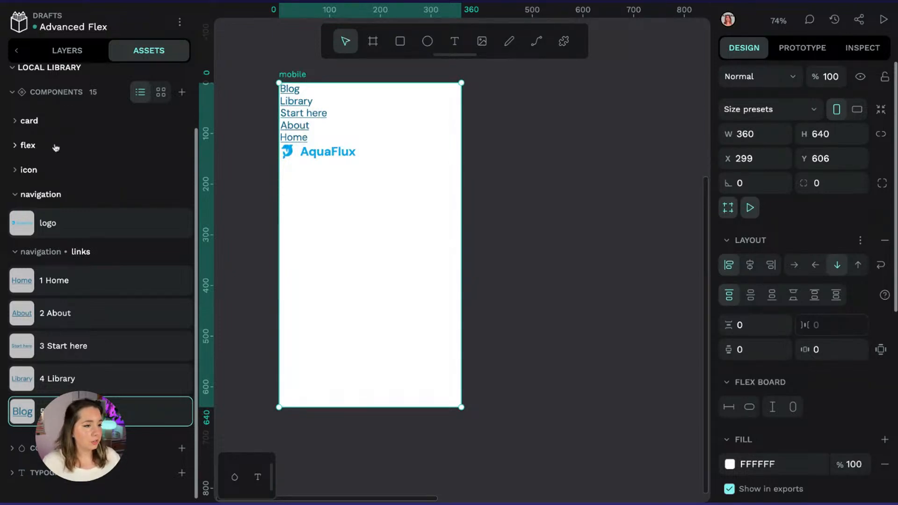
Reorder the navigation logo layer to the top of the mobile board's stack, above all the links
left_click(64, 49)
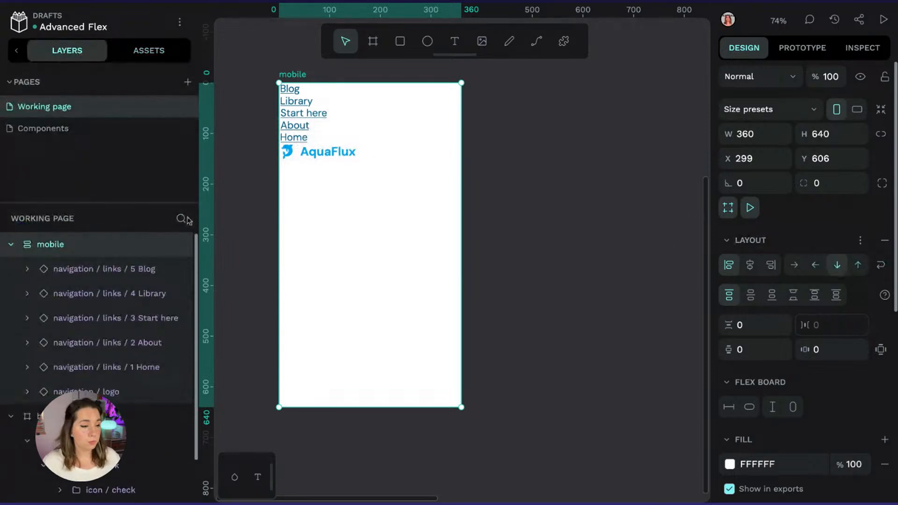
left_click(103, 392)
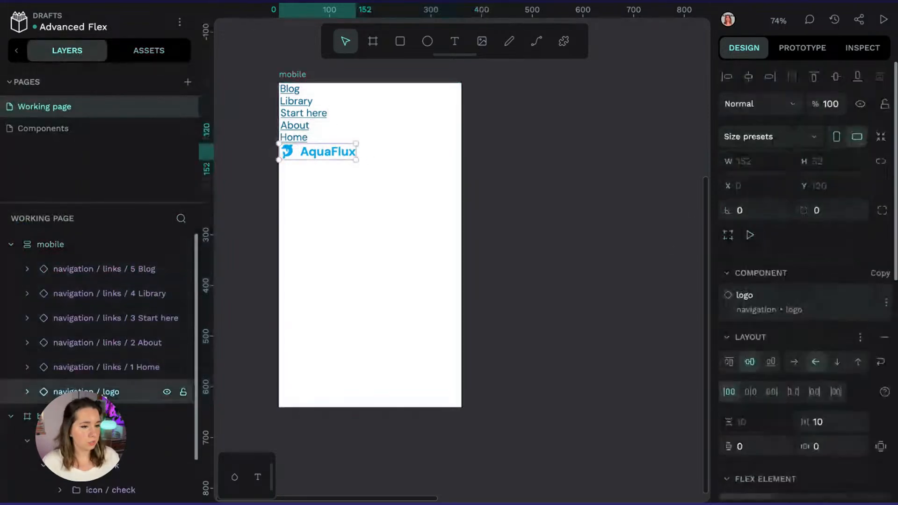
key("ctrl+Up")
key("ctrl+Up")
key("ctrl+Up")
key("ctrl+Up")
key("ctrl+Up")
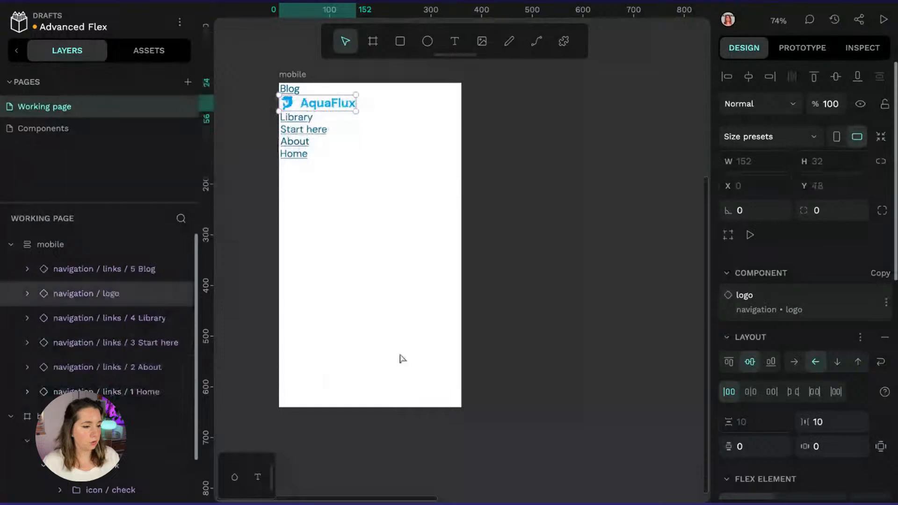
Reorder the link layers beneath the logo as Home, About, Start here, Library and Blog
left_click(140, 390)
key("ctrl+Up")
key("ctrl+Up")
key("ctrl+Up")
key("ctrl+Up")
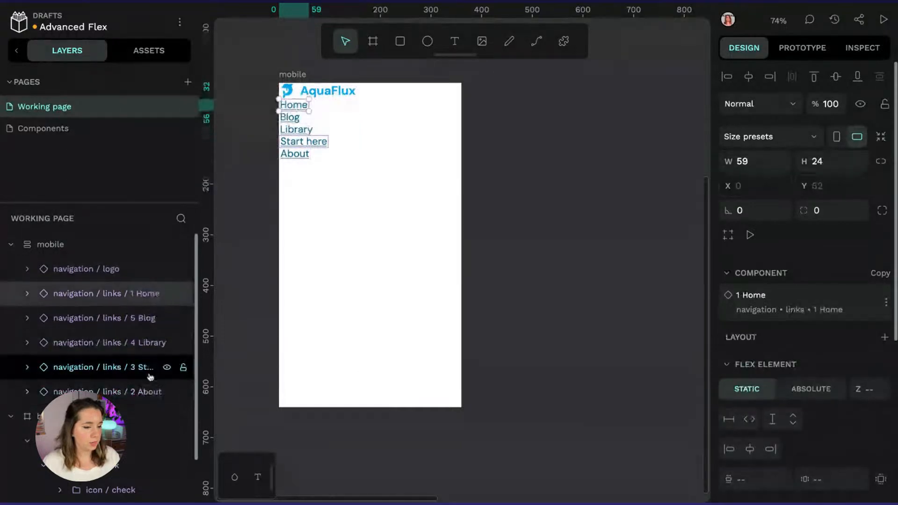
left_click(151, 390)
key("ctrl+Up")
key("ctrl+Up")
key("ctrl+Up")
left_click(124, 392)
key("ctrl+Up")
key("ctrl+Up")
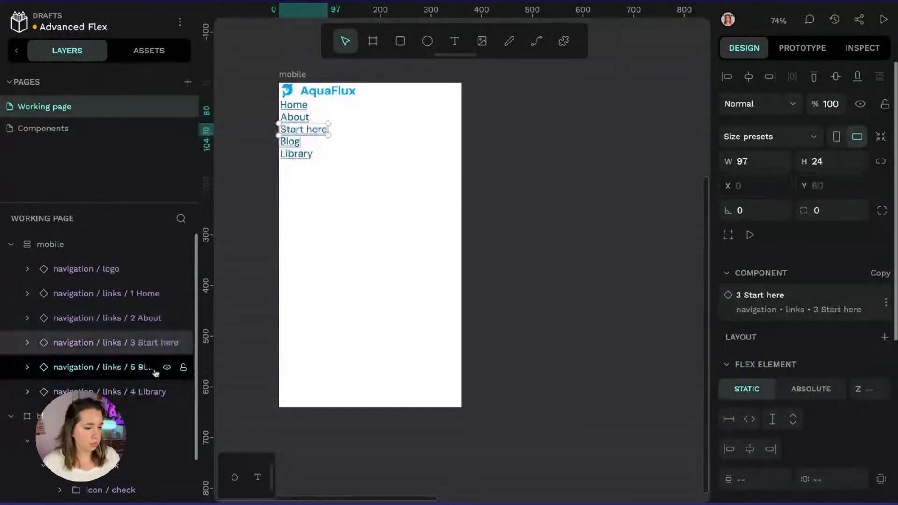
left_click(125, 392)
key("ctrl+Up")
left_click(511, 222)
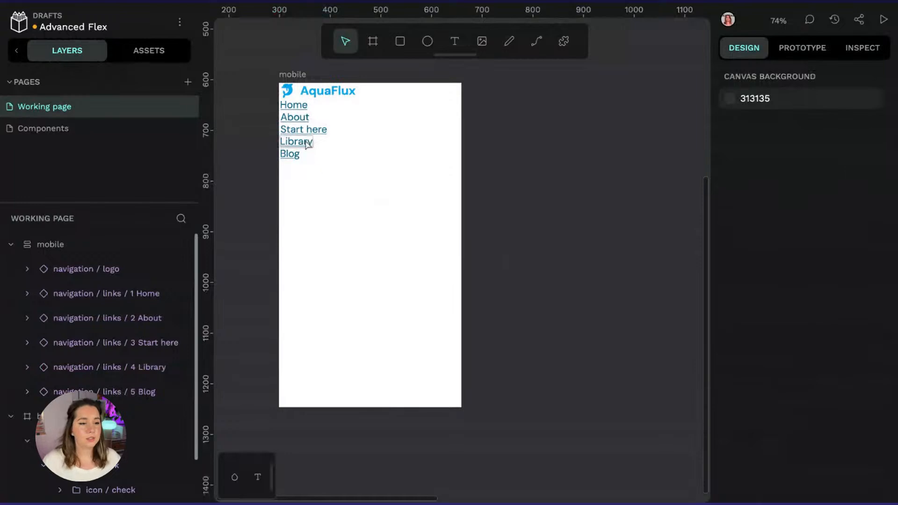
left_click(304, 76)
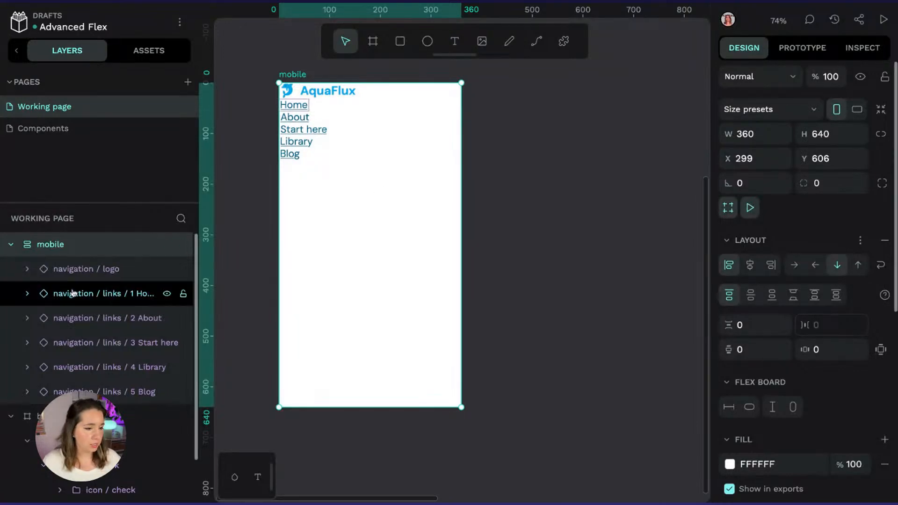
left_click(83, 270)
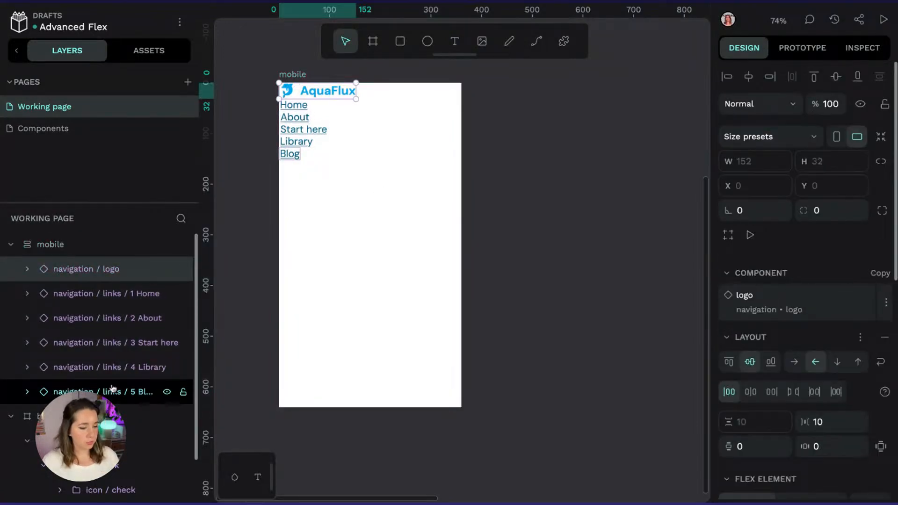
left_click(112, 388, "shift")
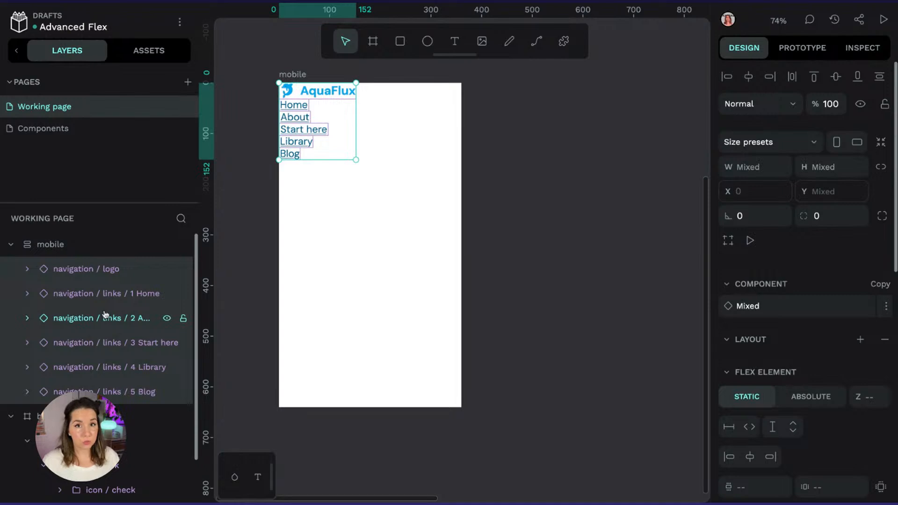
right_click(99, 318)
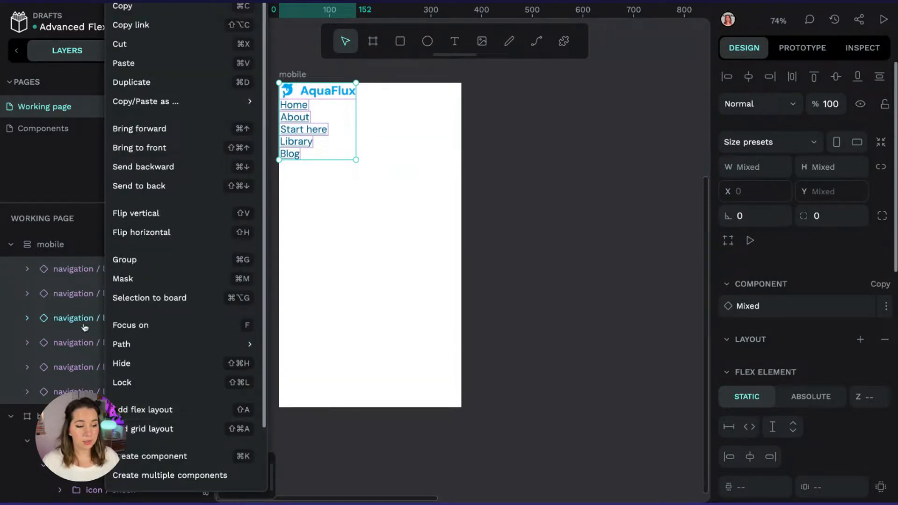
left_click(65, 294)
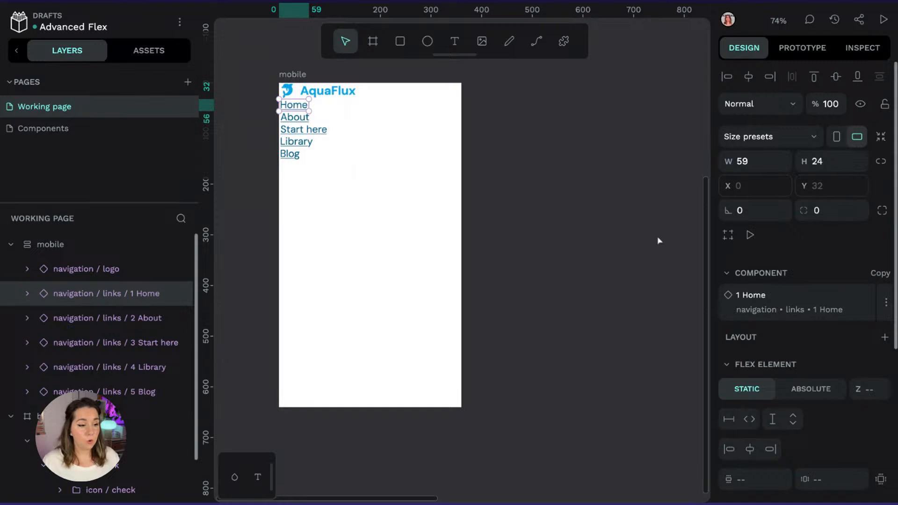
Wrap the logo and all five link components in a flex layout board inside the mobile board
left_click(64, 276)
left_click(116, 391, "shift")
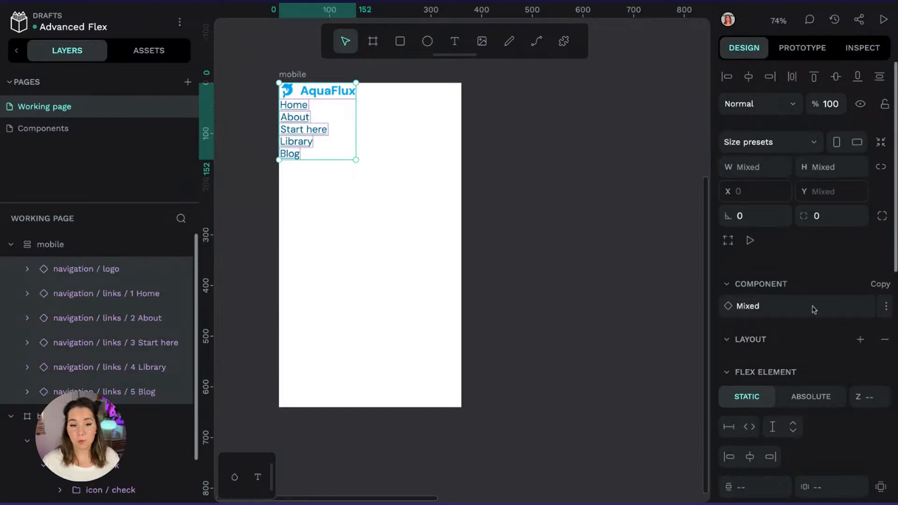
left_click(860, 339)
left_click(878, 368)
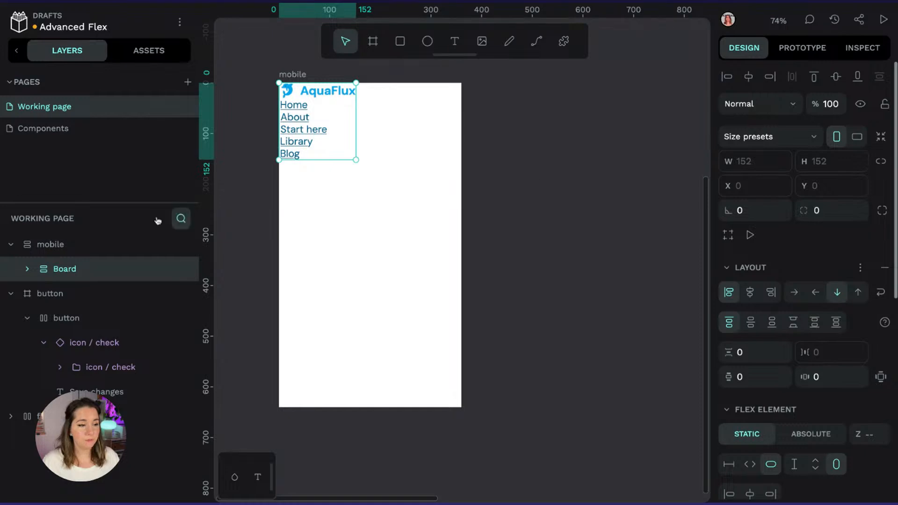
Expand the new nested board's layers and rename the board as navigation
left_click(26, 268)
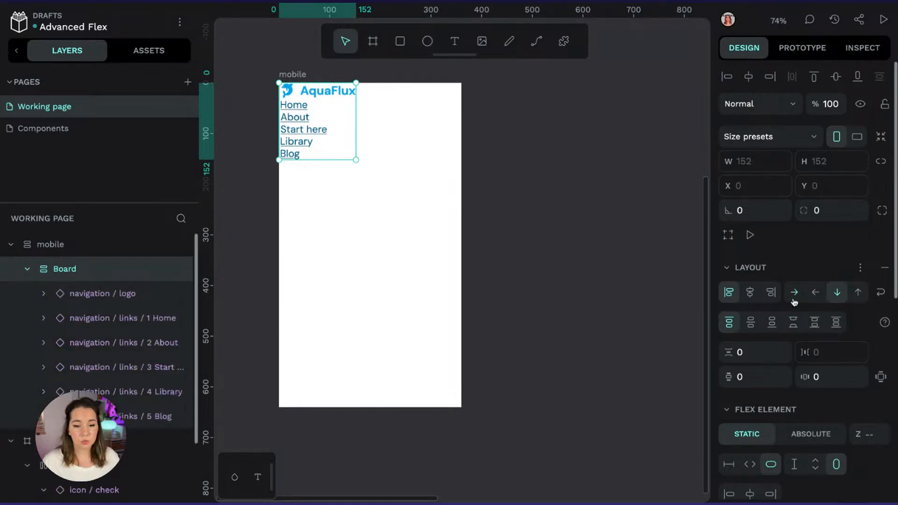
scroll(813, 318, "down", 1)
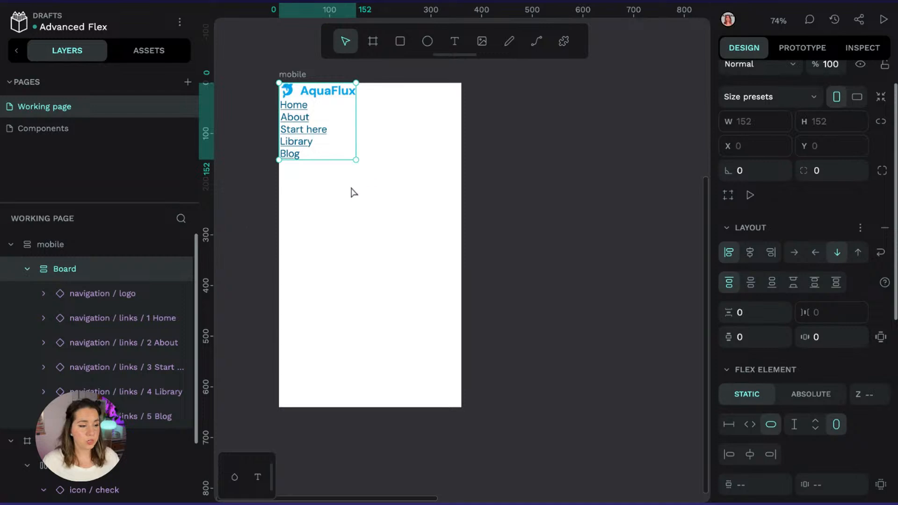
double_click(63, 269)
type("nav")
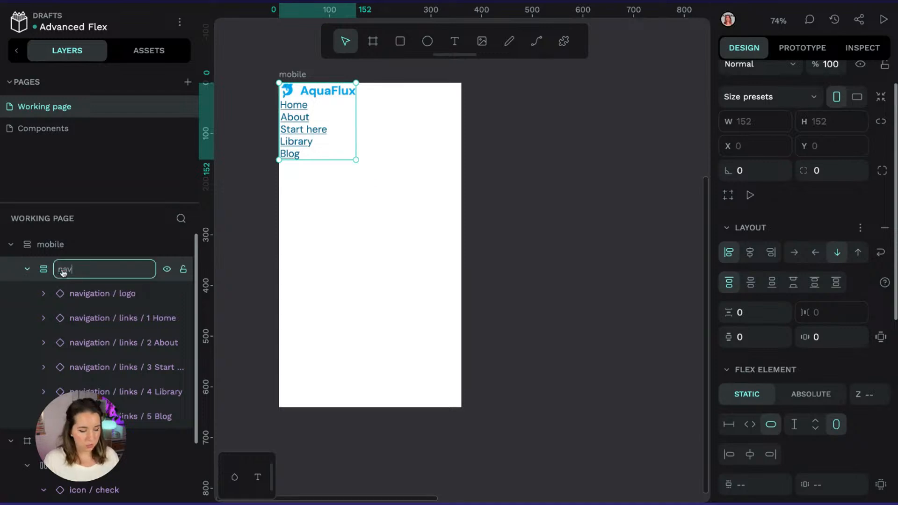
type("igation")
key("Return")
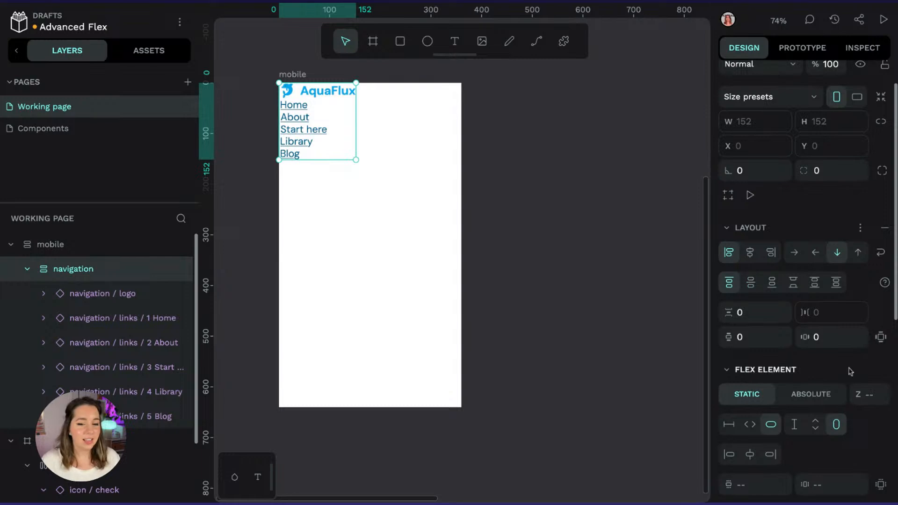
Add a fill to the navigation board using the blue 100 color from the file library
scroll(816, 360, "down", 4)
scroll(816, 360, "down", 3)
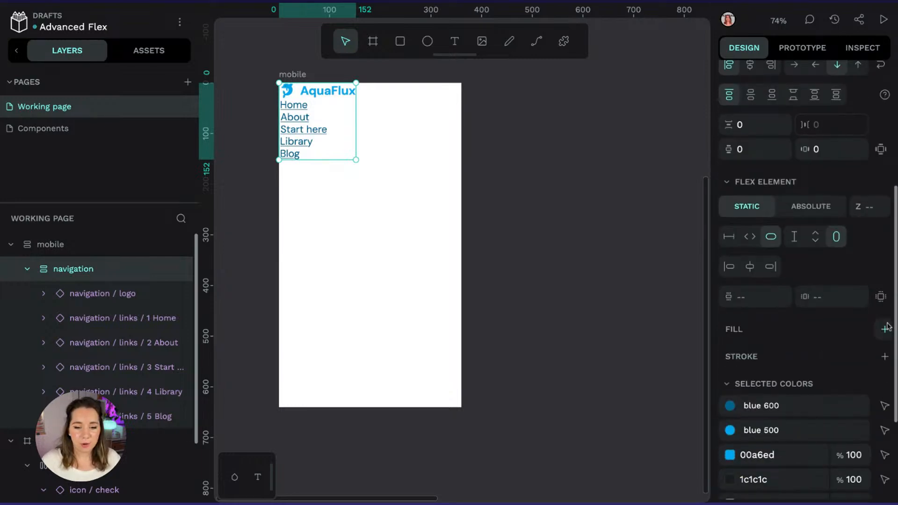
left_click(884, 329)
left_click(729, 354)
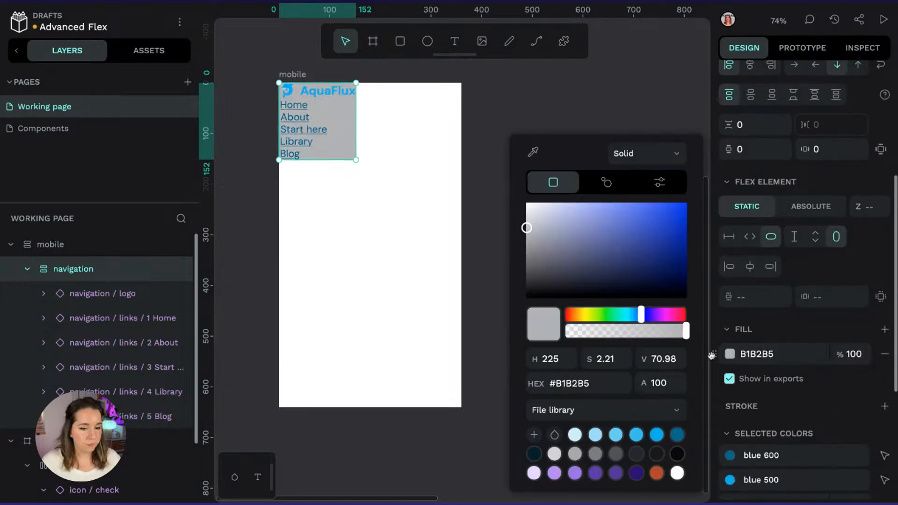
left_click(575, 434)
left_click(697, 122)
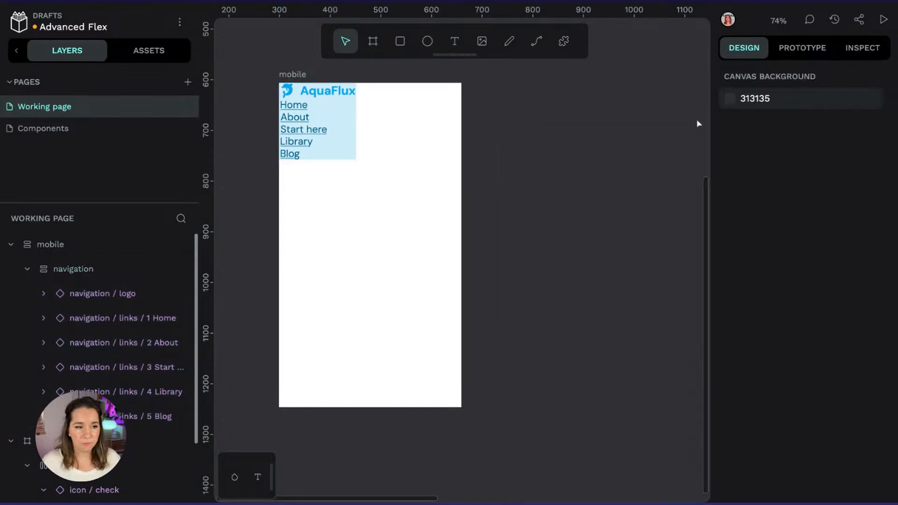
Set the navigation board's row gap to 10
left_click(321, 114)
scroll(759, 292, "down", 1)
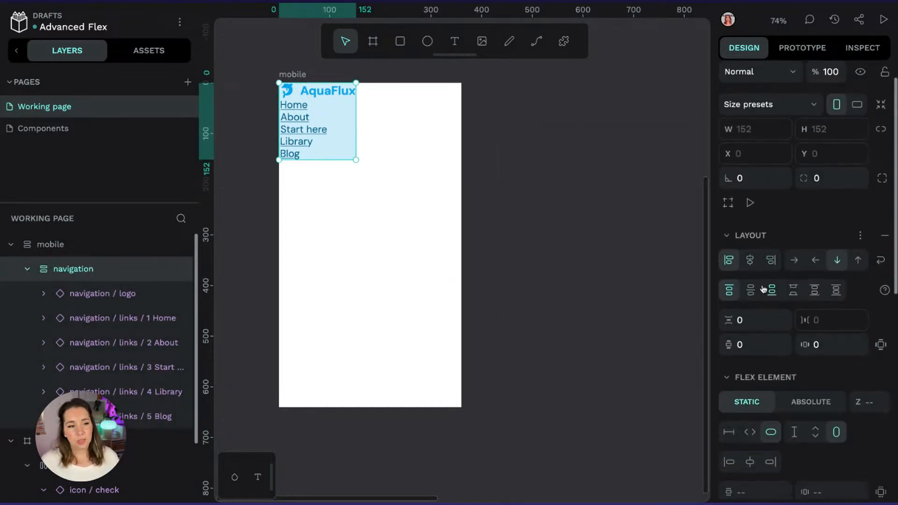
left_click(763, 319)
type("10")
key("Return")
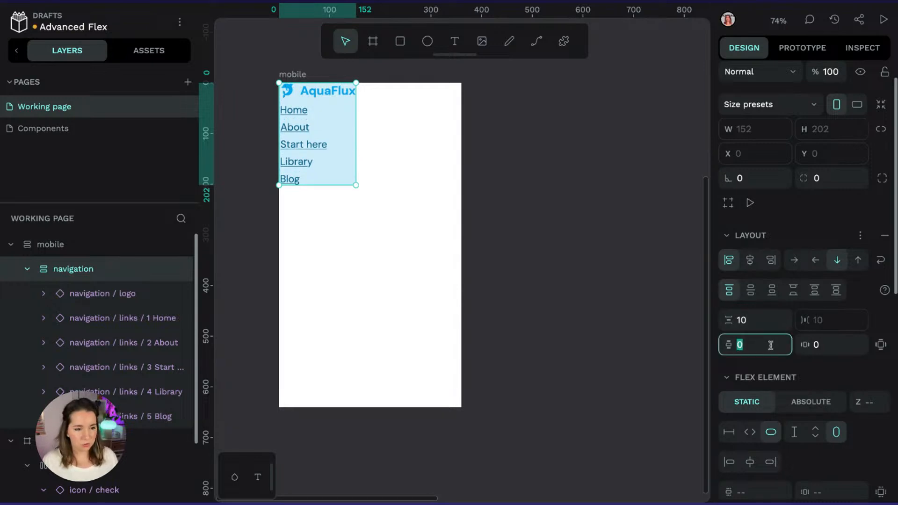
Set the navigation board's vertical and horizontal padding to 20 each
type("10")
key("Return")
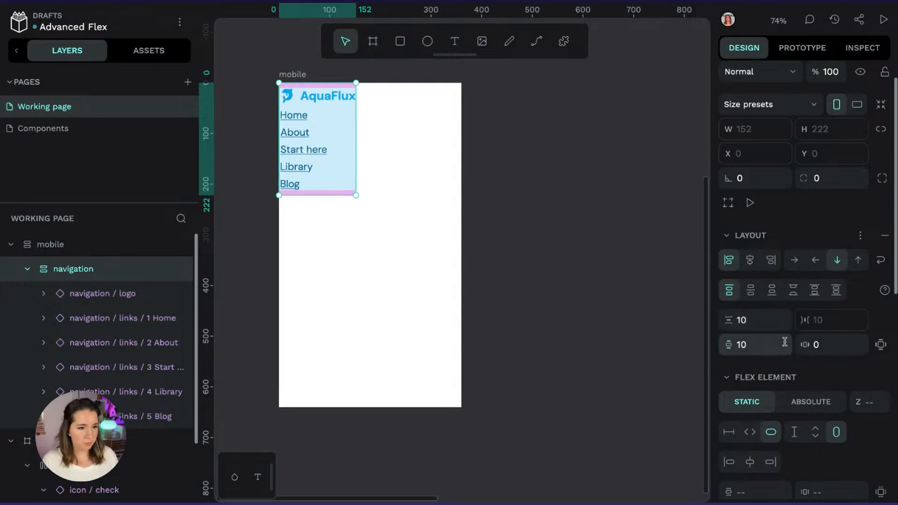
left_click(785, 341)
key("BackSpace")
key("BackSpace")
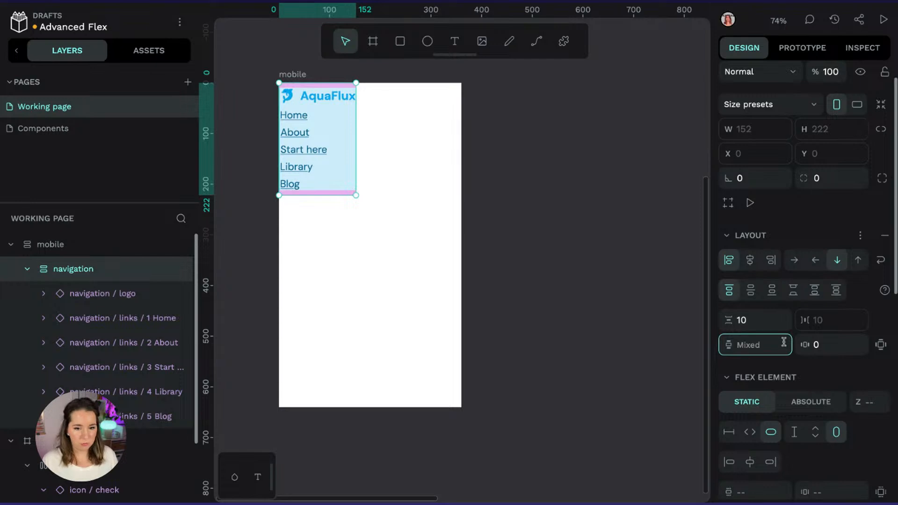
type("20")
key("Return")
left_click(848, 345)
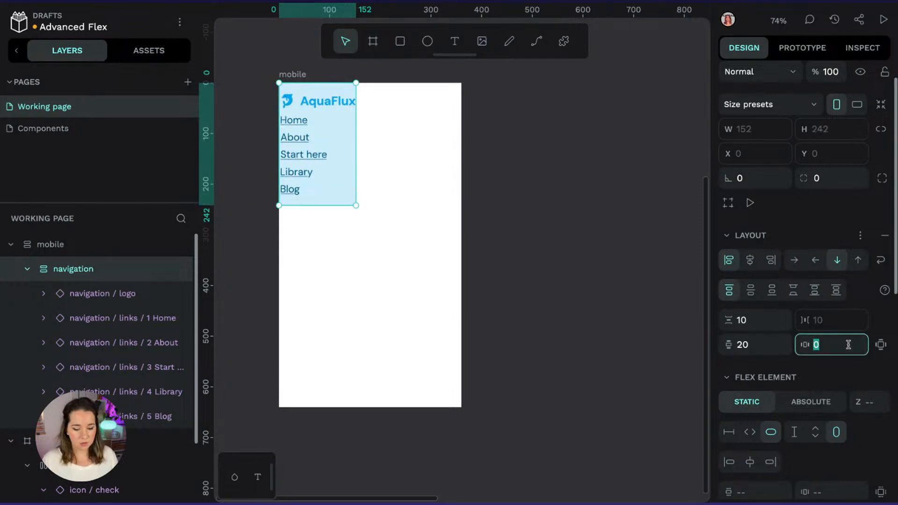
type("20")
key("Return")
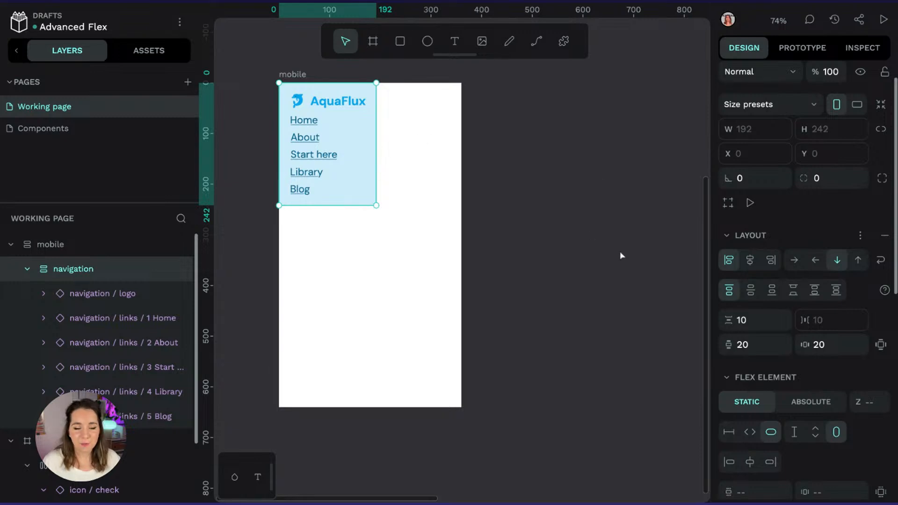
Make the navigation board fill the full width of the mobile board
scroll(830, 369, "down", 5)
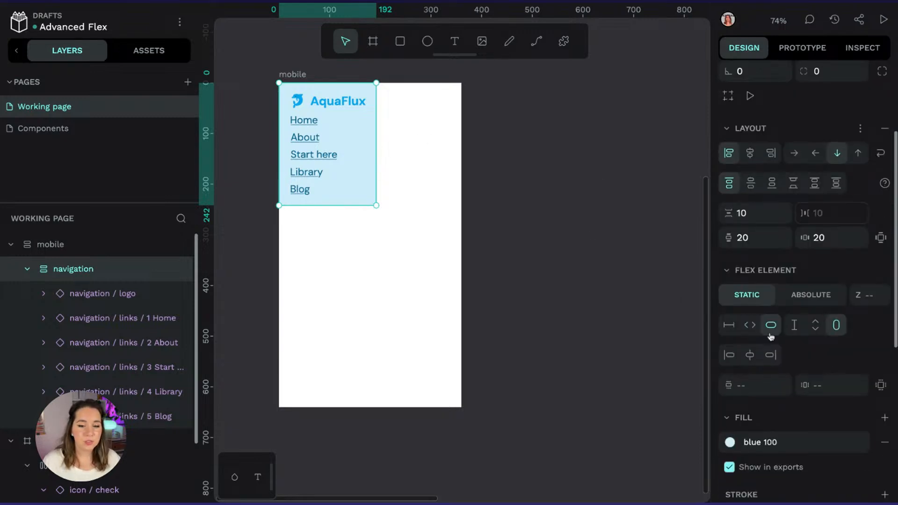
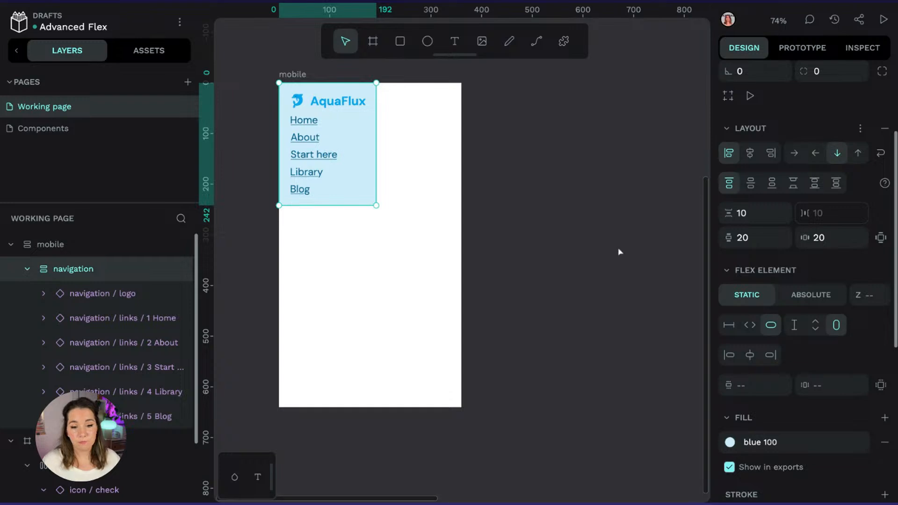
left_click(749, 326)
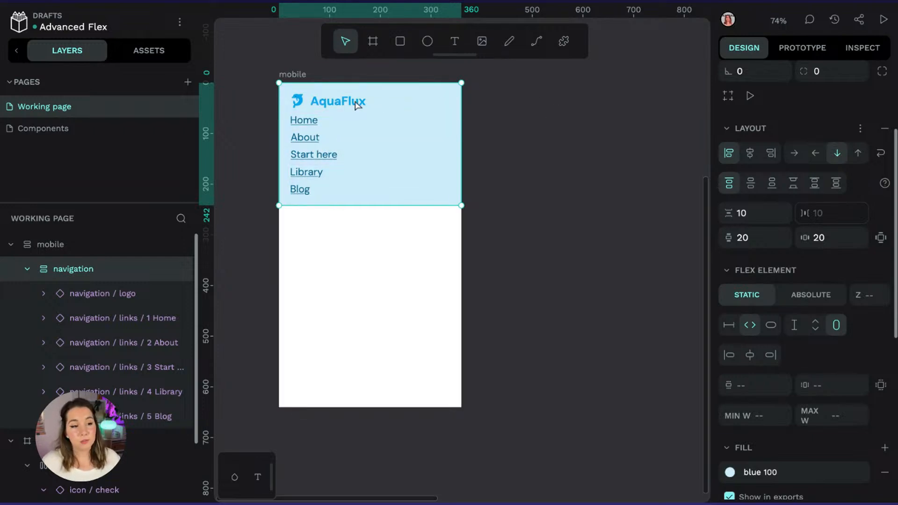
Wrap the Home through Blog link components in their own flex layout board inside the navigation board
left_click(358, 105)
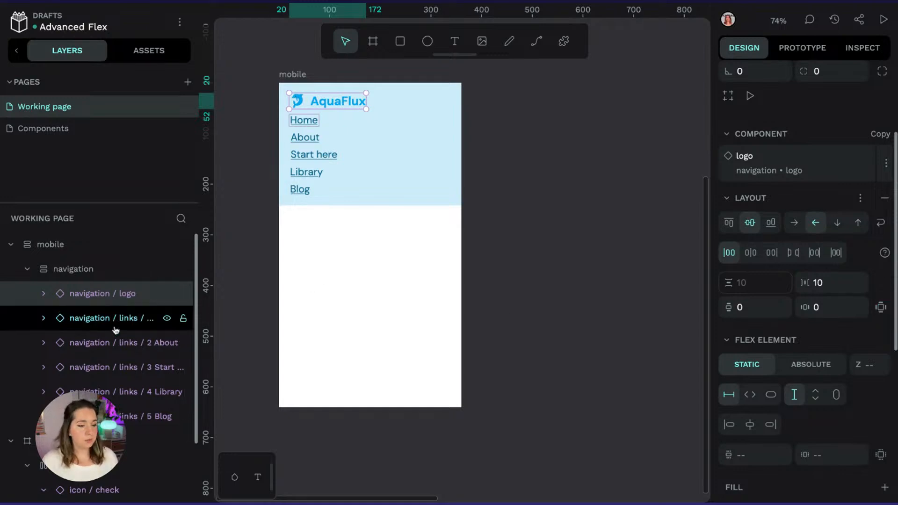
left_click(116, 329)
left_click(140, 416, "shift")
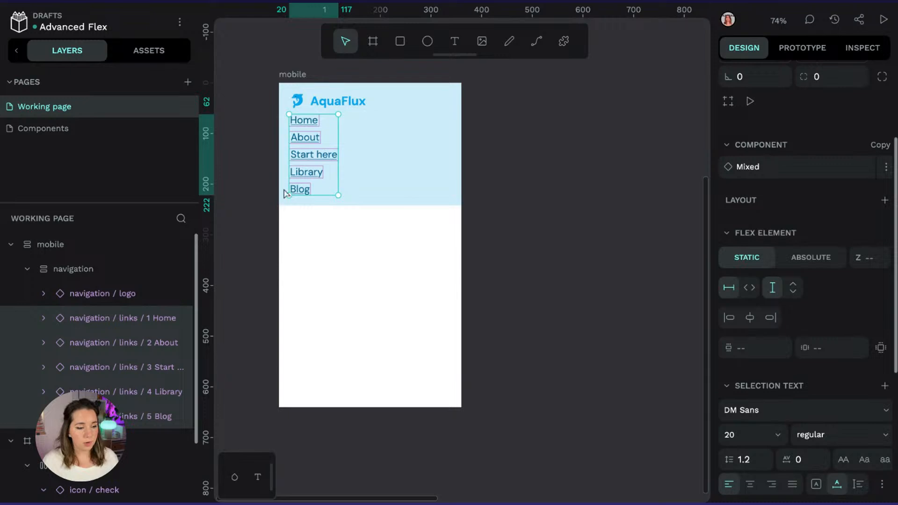
right_click(95, 357)
left_click(176, 411)
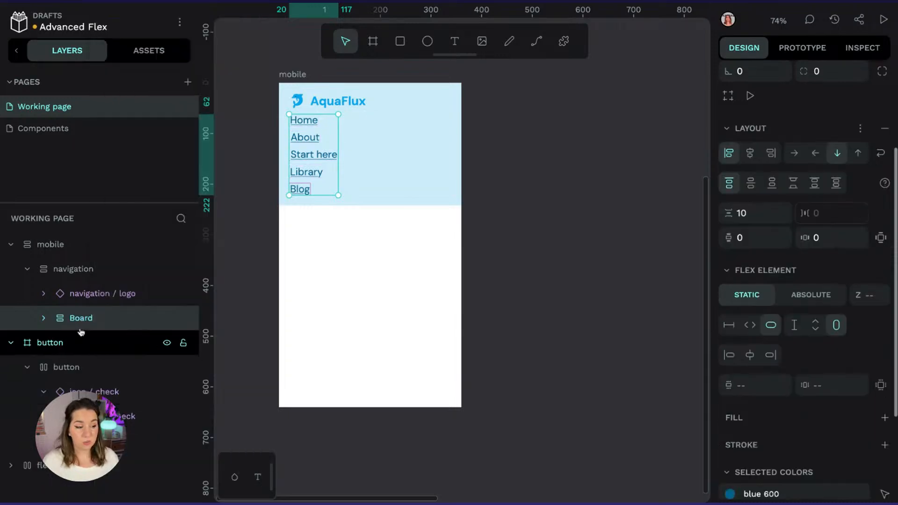
Rename the nested board that holds the five link components as "links"
double_click(75, 320)
type("links")
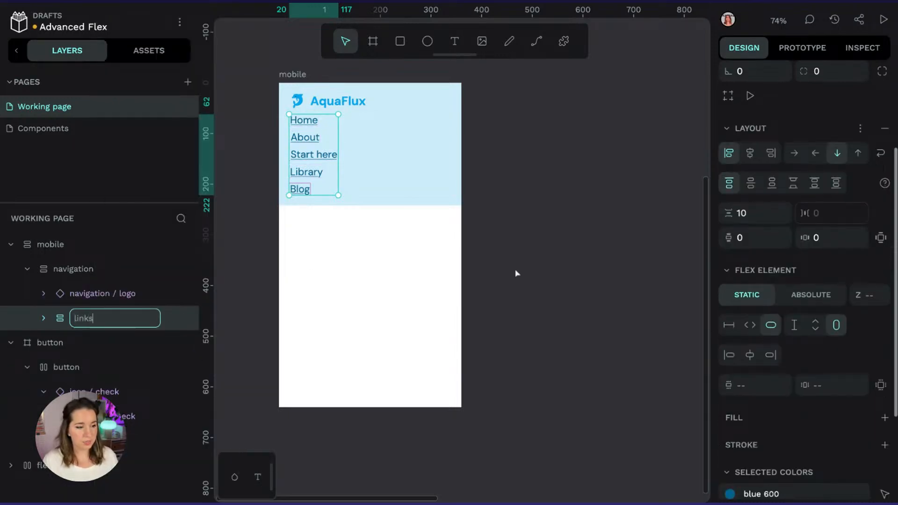
key("Return")
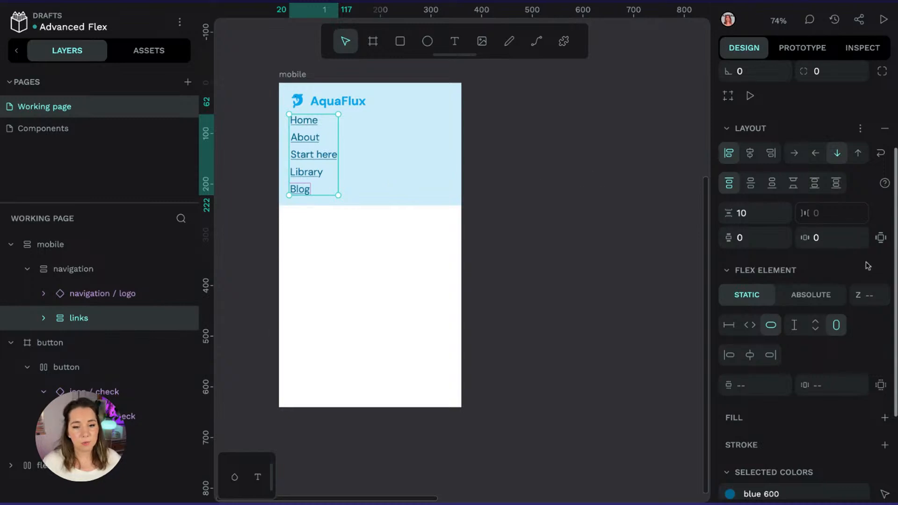
Give the links board individual side paddings and set its top padding to 10
left_click(885, 243)
left_click(770, 238)
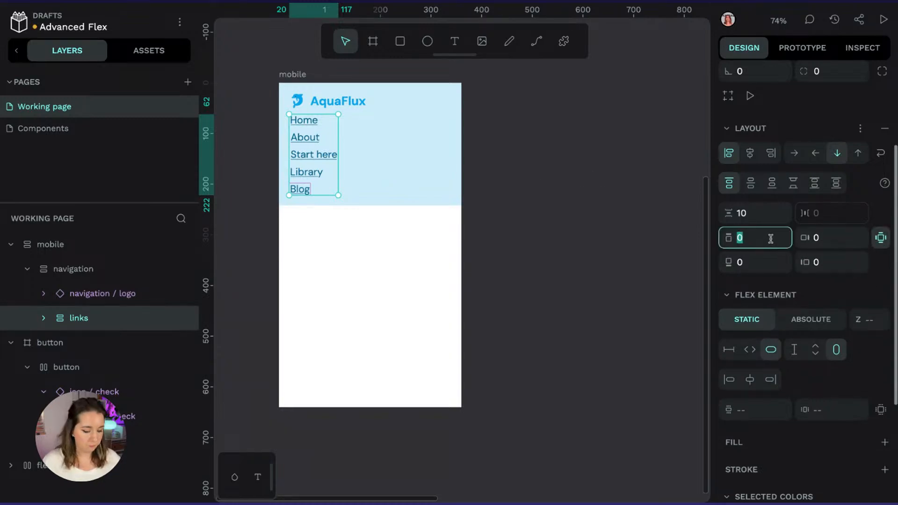
type("10")
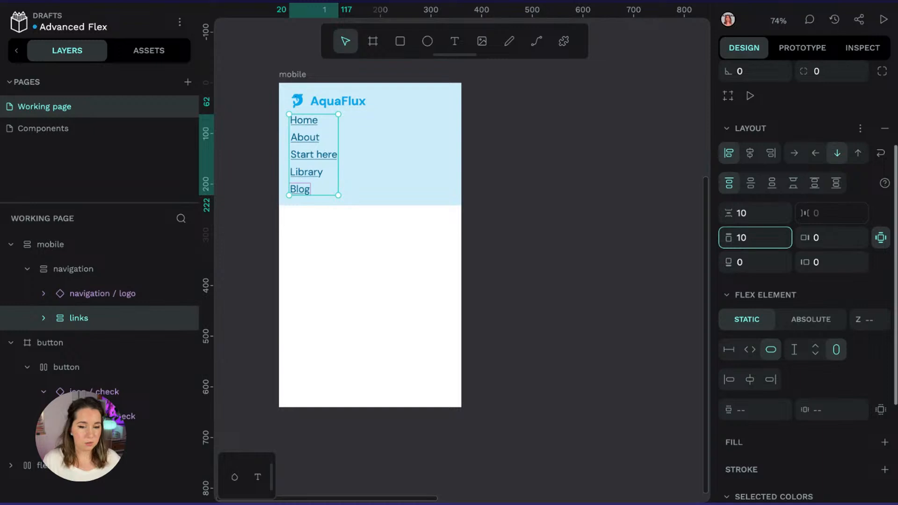
key("Return")
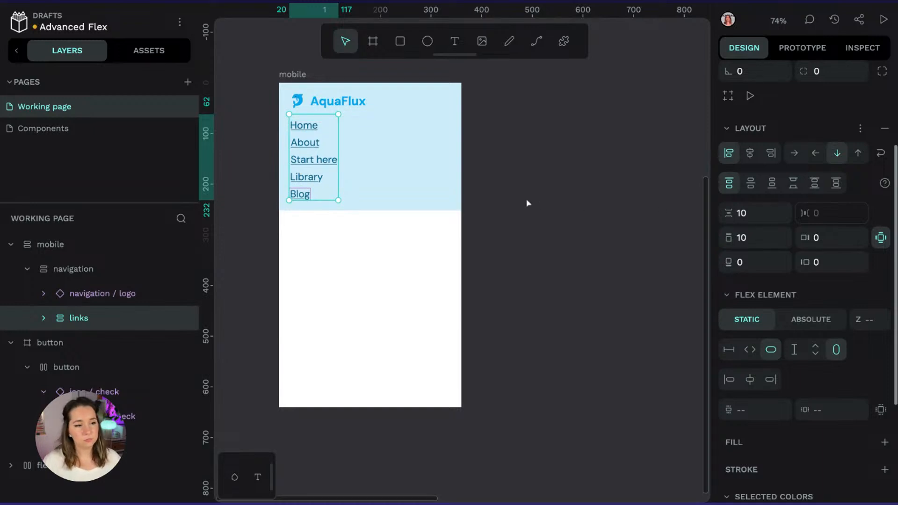
left_click(610, 177)
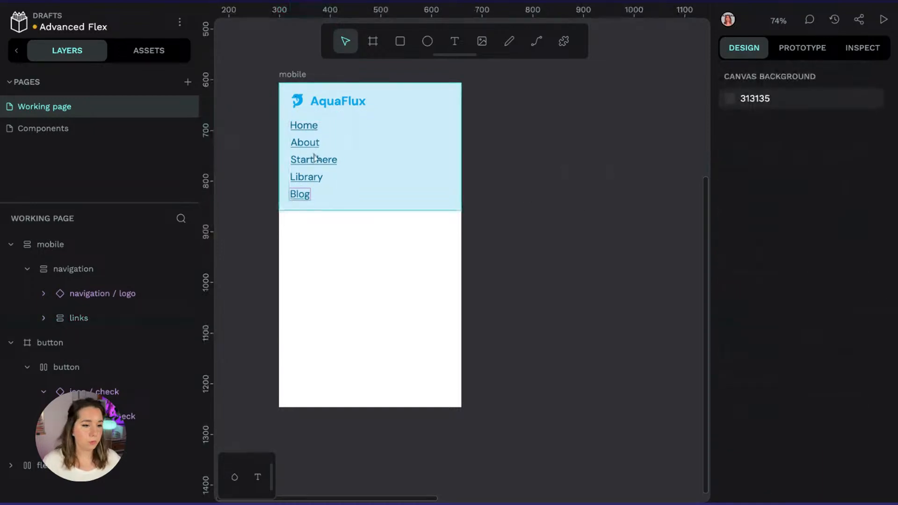
left_click(336, 180)
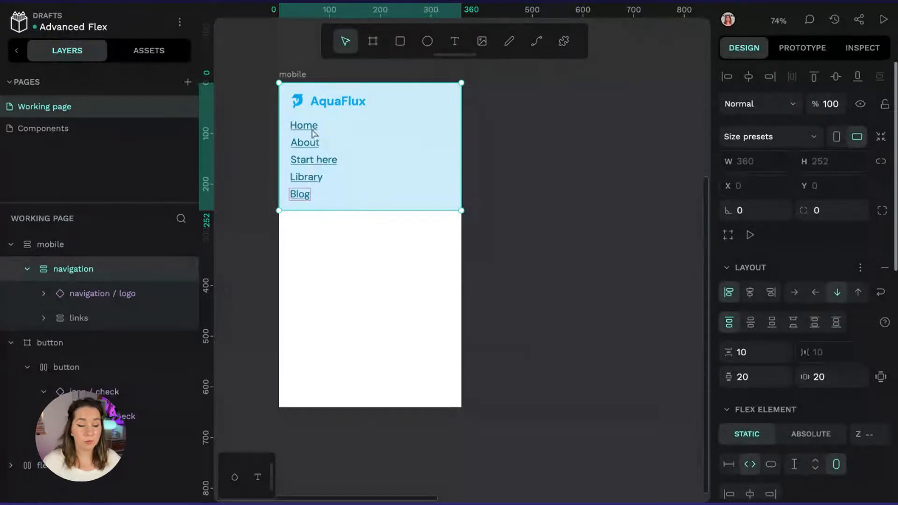
Arrange the links board's items in a row and set its column gap to 15
left_click(100, 319)
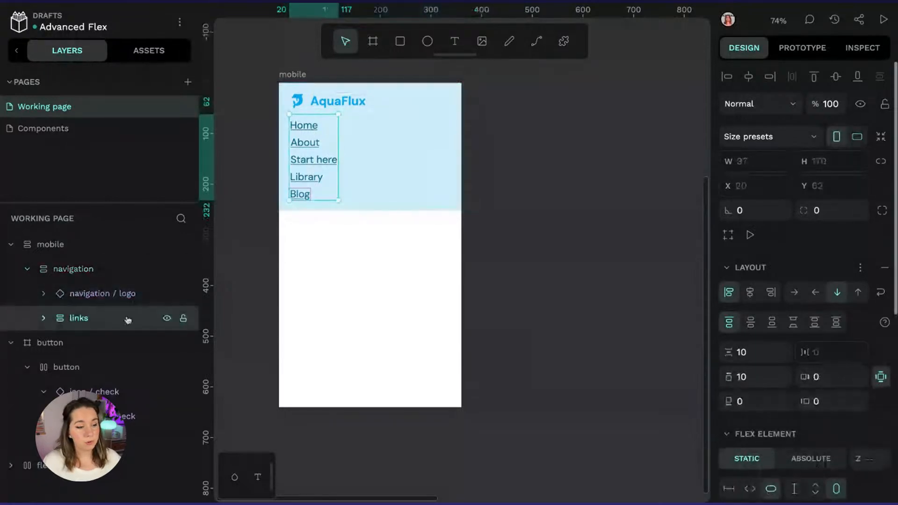
scroll(790, 272, "down", 1)
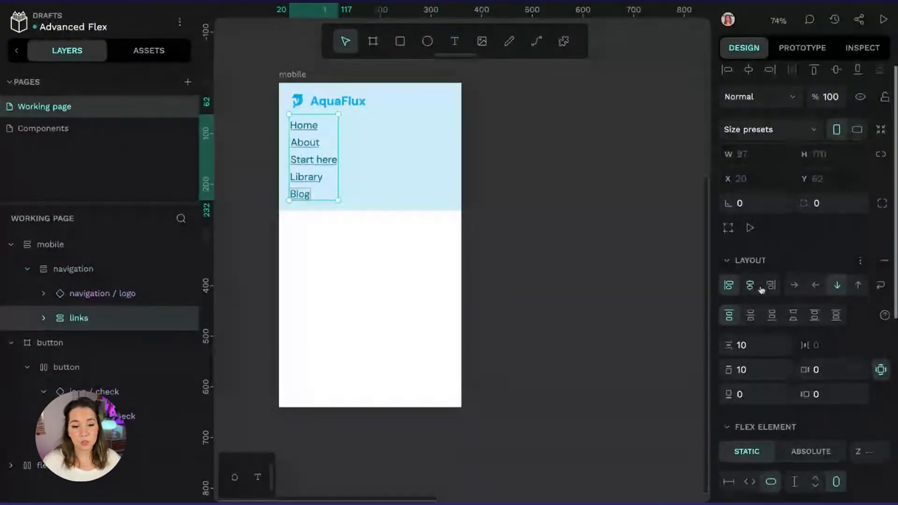
left_click(791, 286)
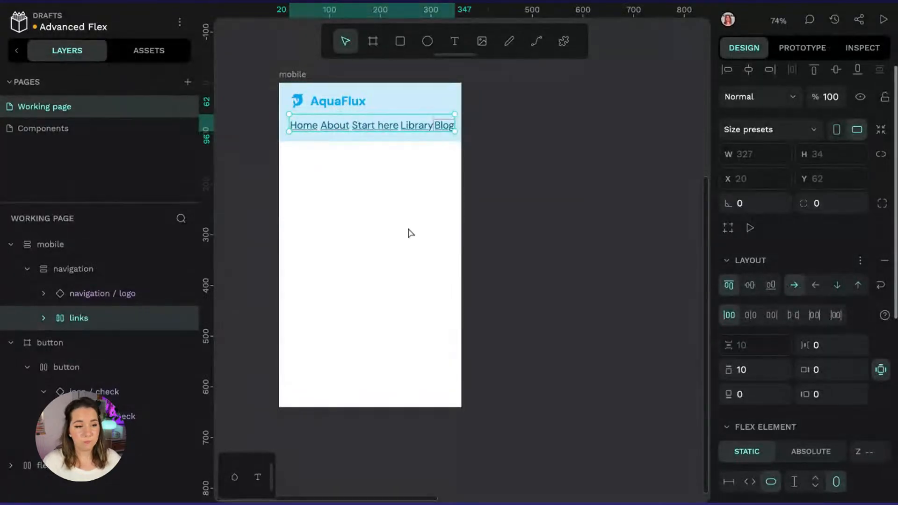
scroll(846, 334, "down", 5)
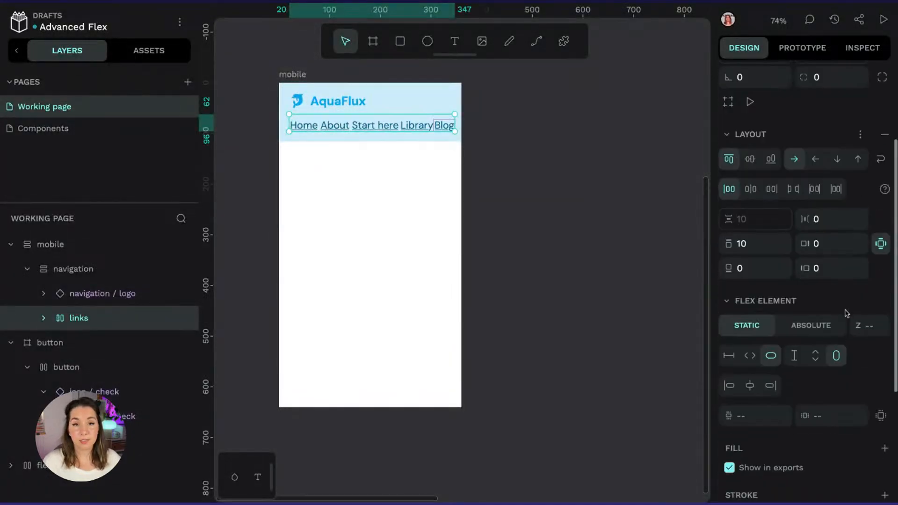
left_click(858, 220)
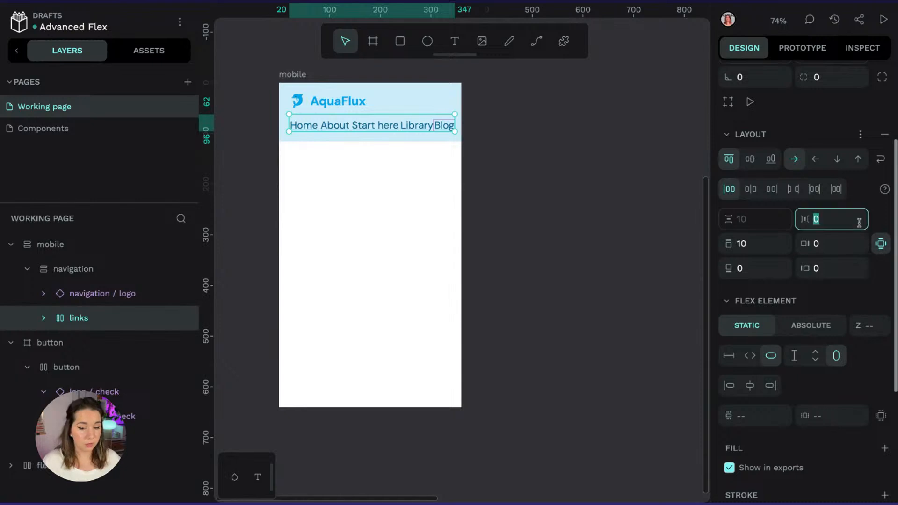
type("15")
key("Return")
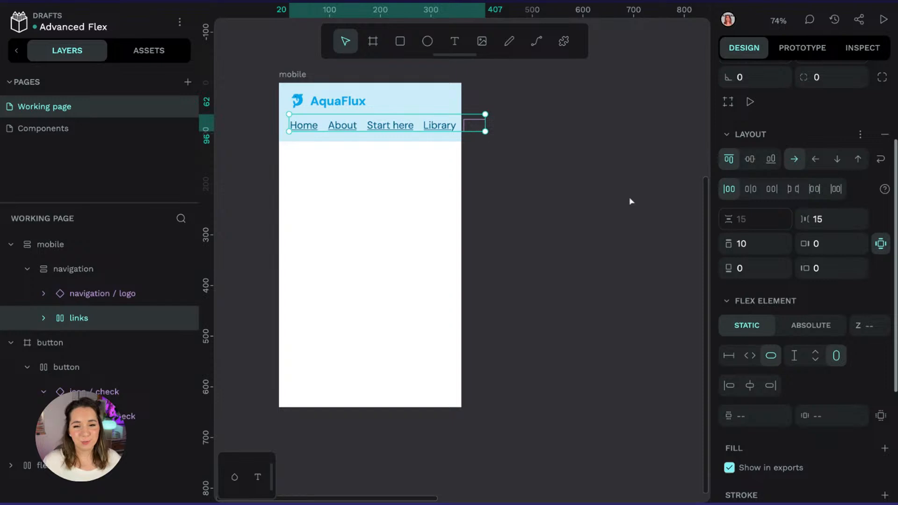
Turn on wrapping for the links board and make it fill the full width of the navigation board
left_click(880, 159)
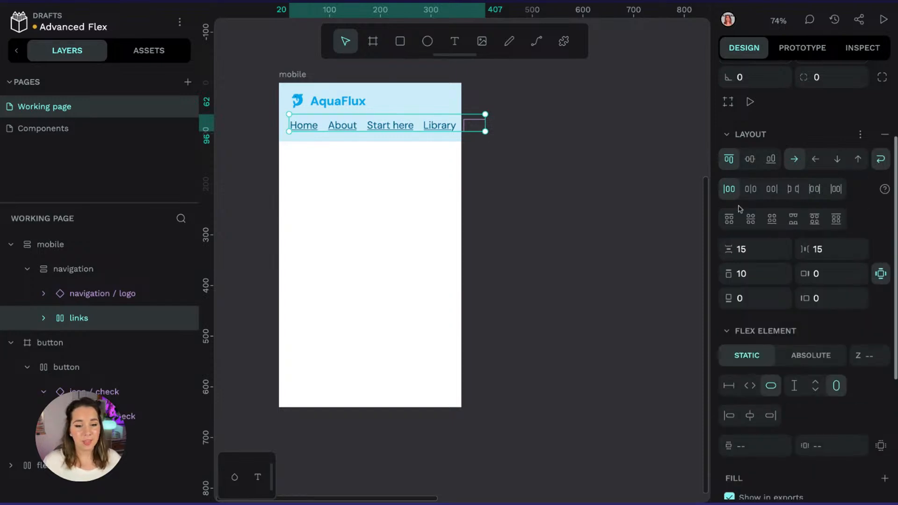
scroll(841, 283, "down", 1)
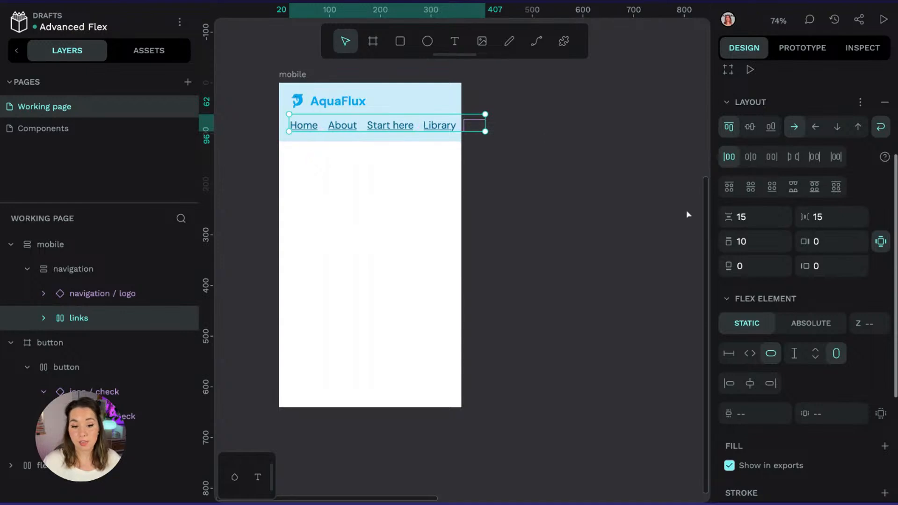
scroll(772, 322, "down", 1)
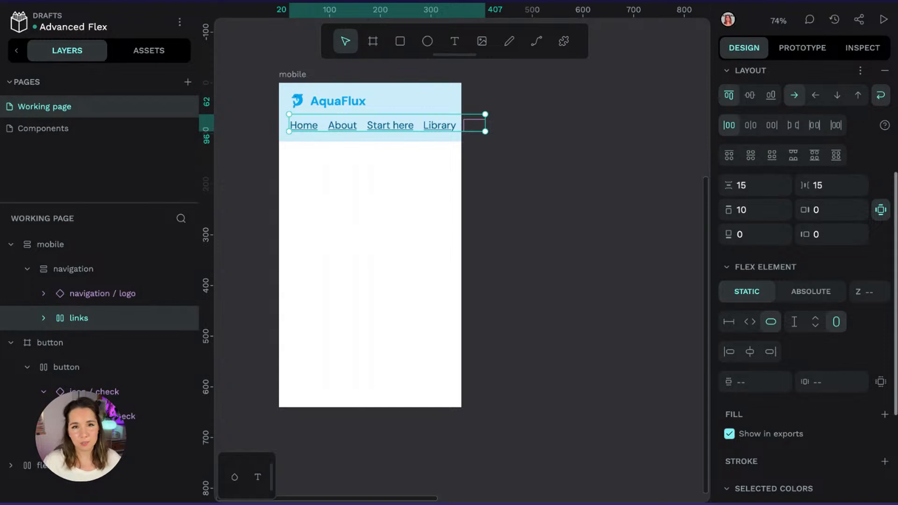
left_click(749, 323)
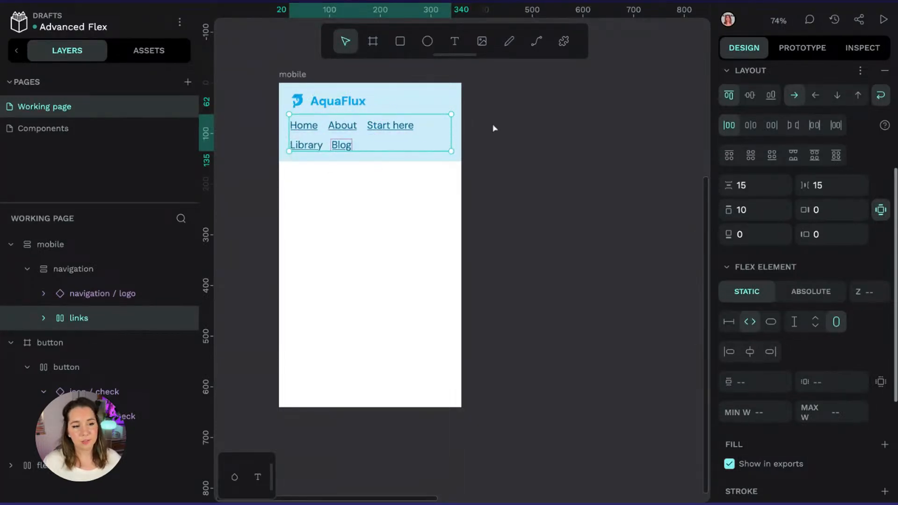
left_click(674, 171)
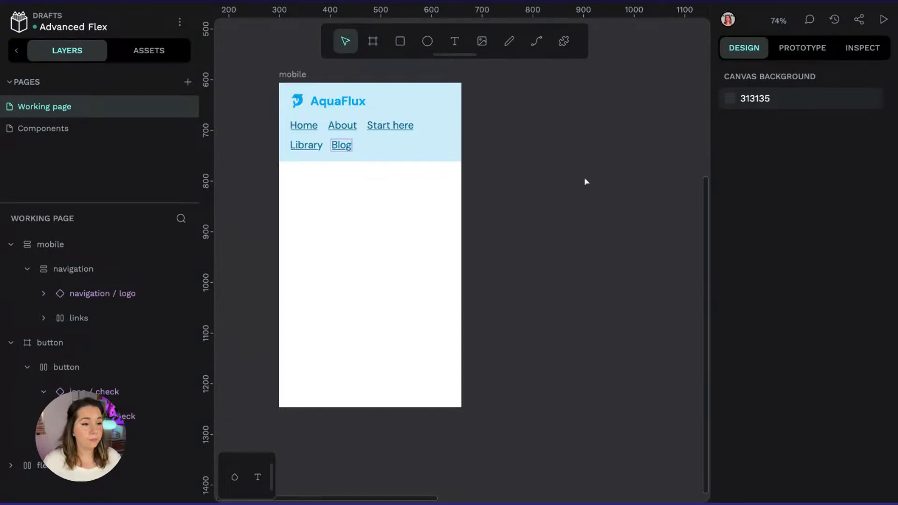
Convert the navigation board inside the mobile board into a component
scroll(551, 173, "right", 3)
left_click(236, 76)
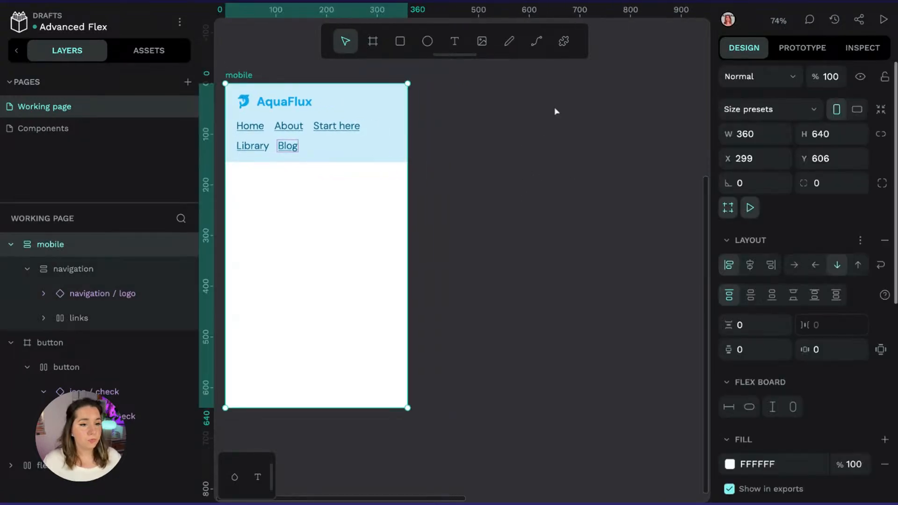
left_click(361, 155)
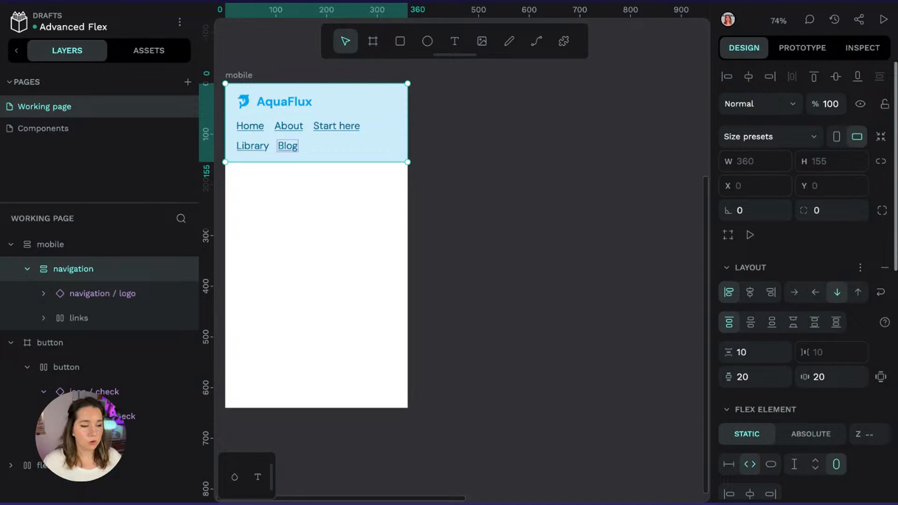
right_click(87, 278)
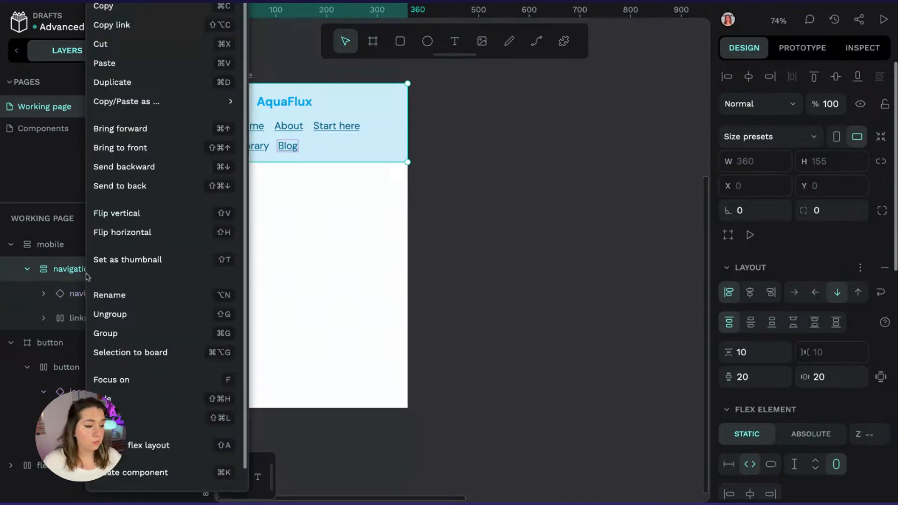
left_click(147, 468)
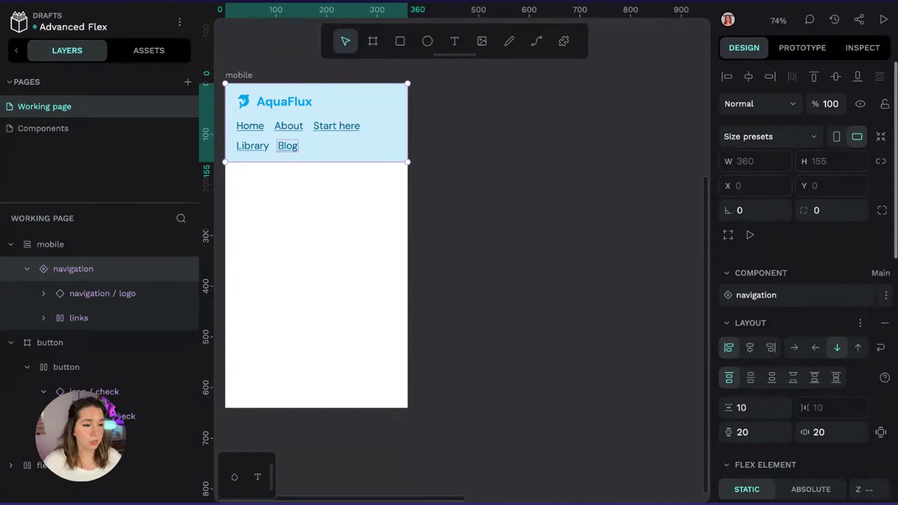
Draw a new board about 388 by 660 beside the mobile board
scroll(532, 192, "down", 2)
left_click_drag(587, 188, 562, 187)
left_click(632, 120)
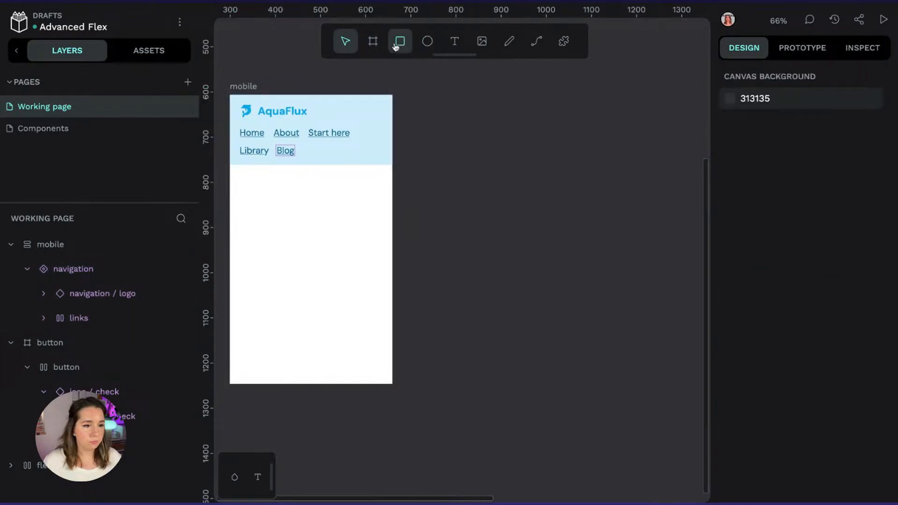
left_click(372, 41)
left_click_drag(422, 95, 597, 393)
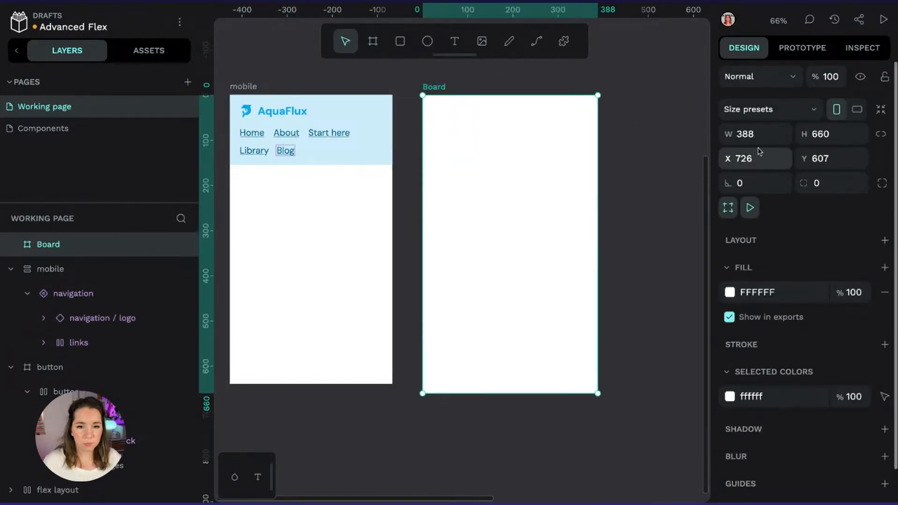
Apply the iPhone 12 Pro Max 428 x 926 size preset to the new board and move it to about X 703, Y 606
left_click(769, 109)
scroll(790, 252, "down", 1)
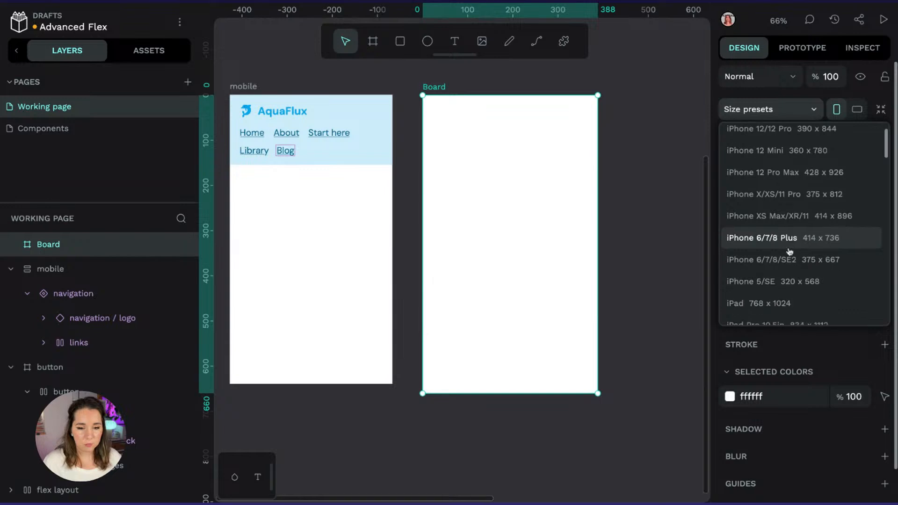
scroll(804, 252, "up", 1)
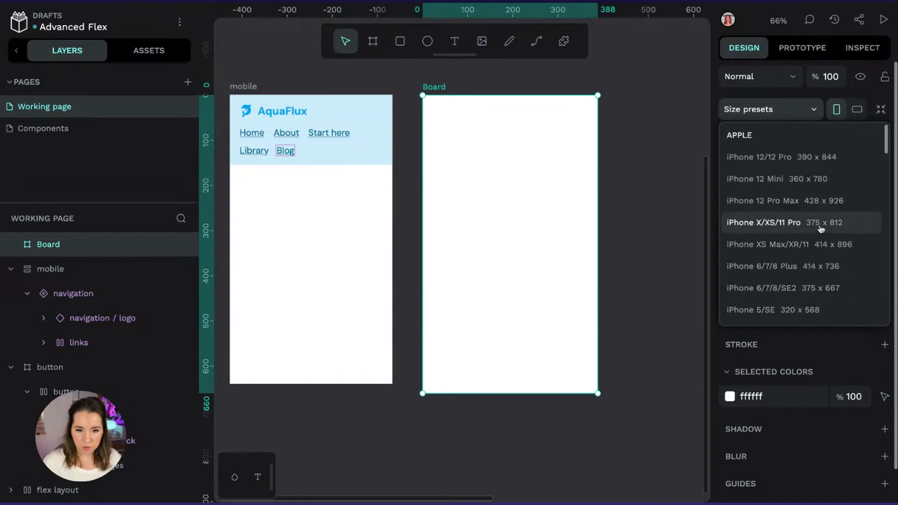
left_click(812, 205)
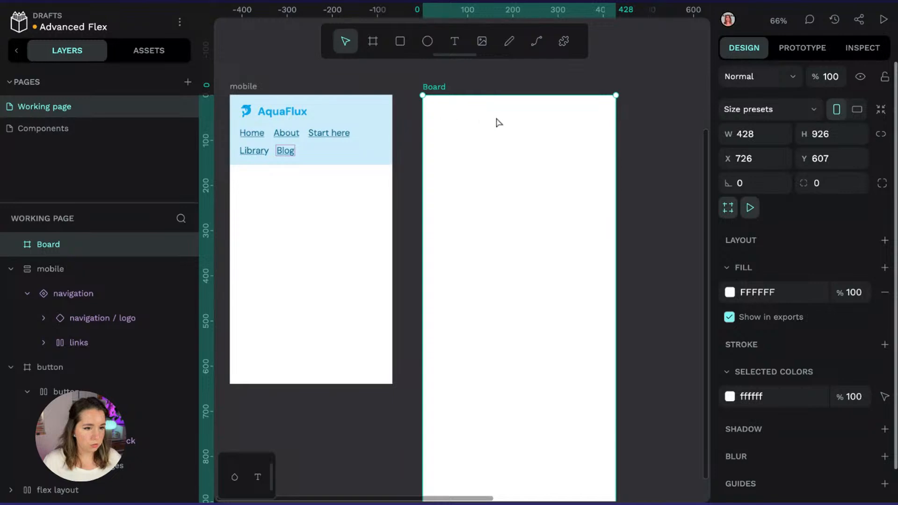
left_click_drag(445, 95, 425, 91)
left_click(629, 107)
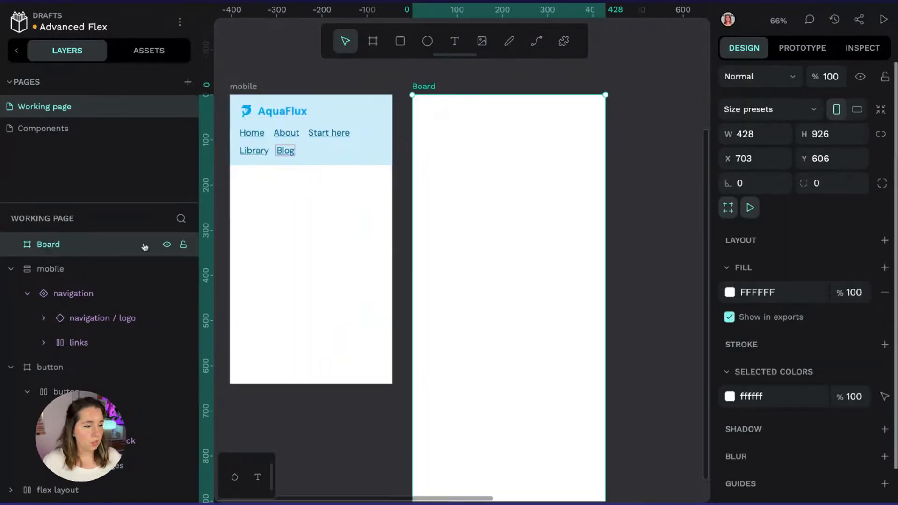
Rename the new board as "bigger mobile"
double_click(53, 247)
type("bigger mobi")
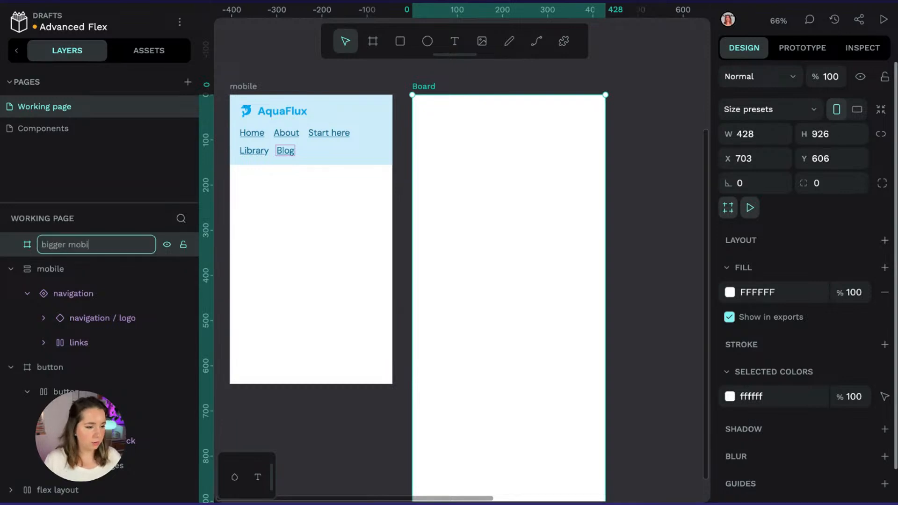
type("le")
key("Return")
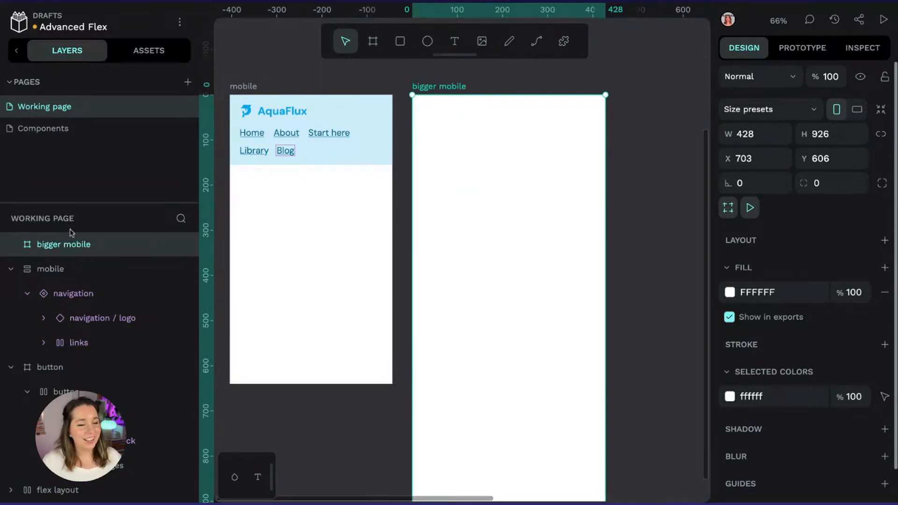
Paste a copy of the navigation component into the top of the bigger mobile board
left_click(369, 112)
left_click(447, 98)
key("ctrl+v")
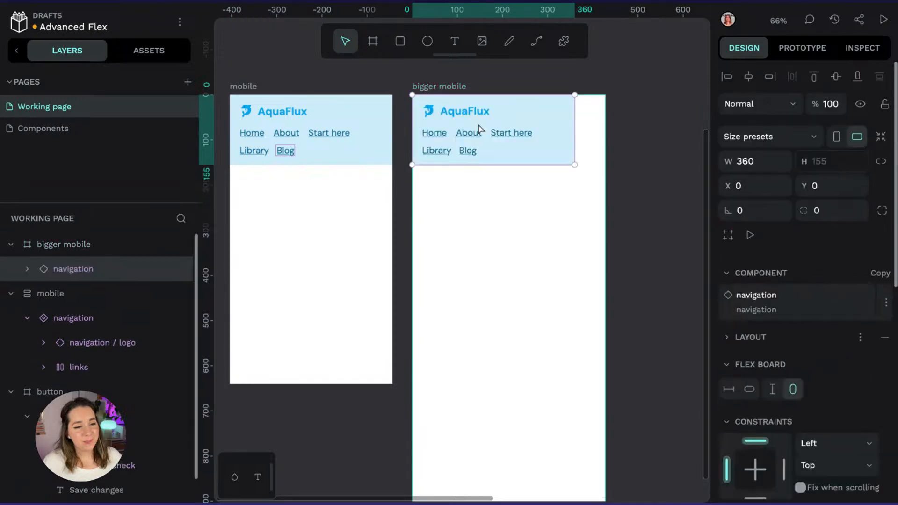
Select the mobile board and open its copy and edit commands
scroll(833, 321, "down", 8)
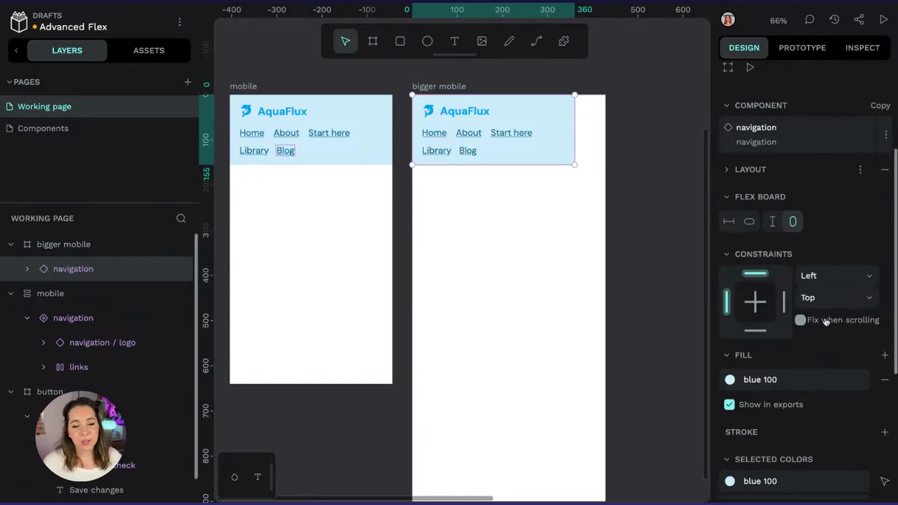
scroll(811, 225, "up", 1)
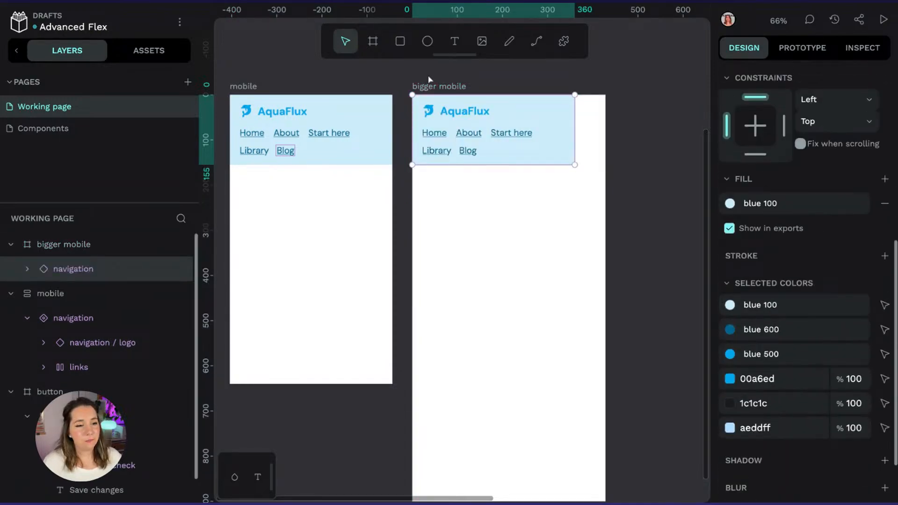
left_click(55, 294)
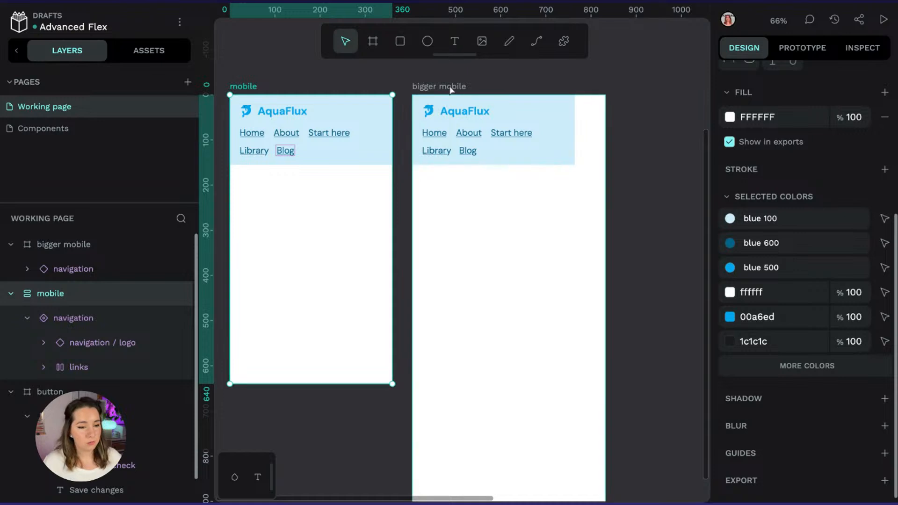
left_click(514, 116)
left_click(586, 98)
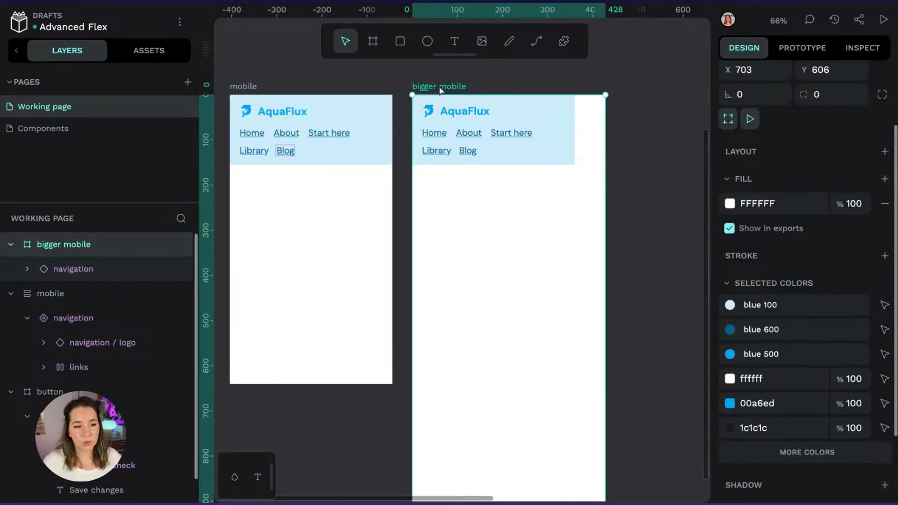
left_click(244, 89)
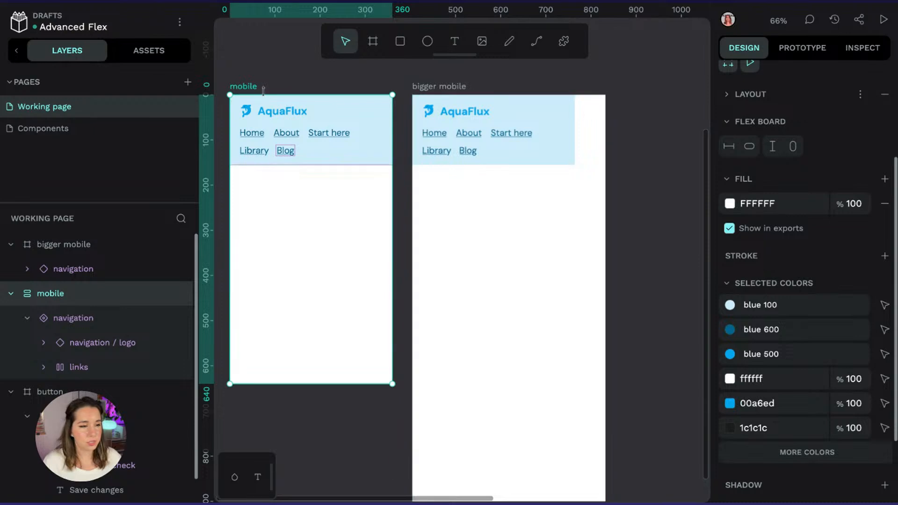
right_click(75, 298)
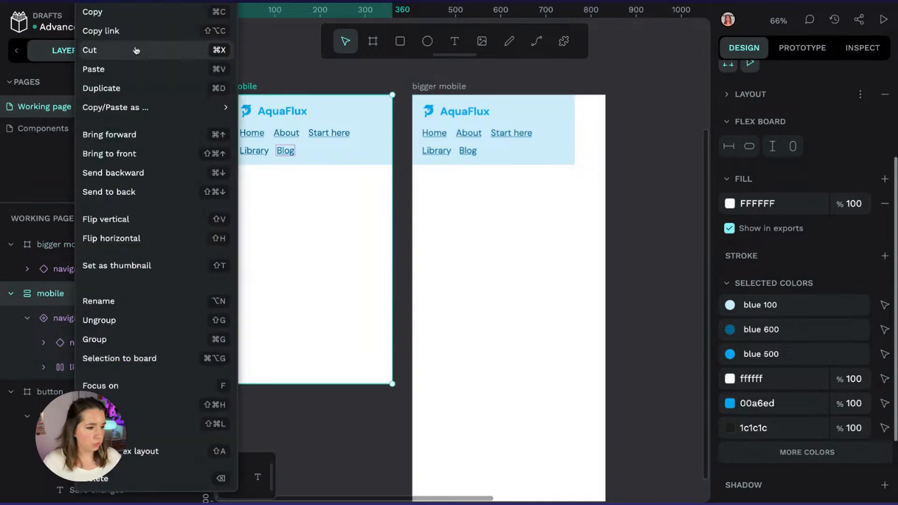
Copy the mobile board's properties and paste them onto the bigger mobile board, showing its layout settings
mouse_move(150, 109)
left_click(341, 178)
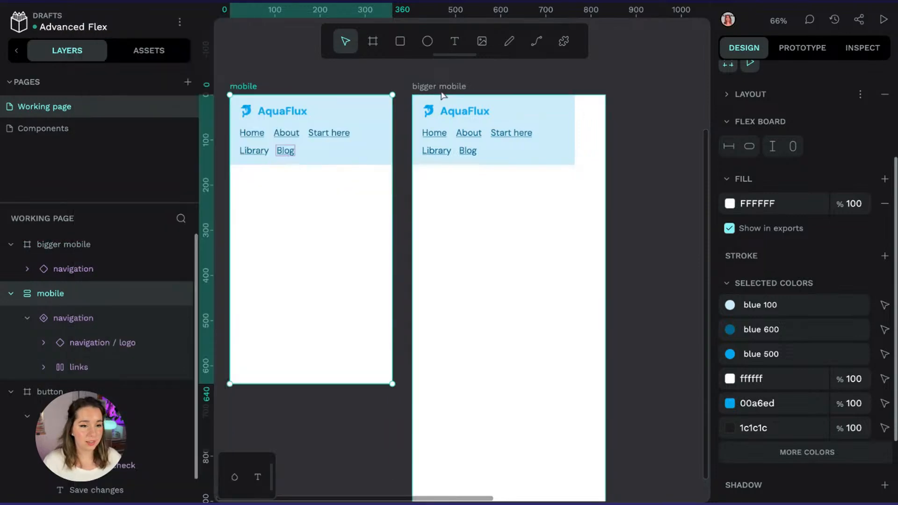
left_click(444, 80)
left_click(552, 101)
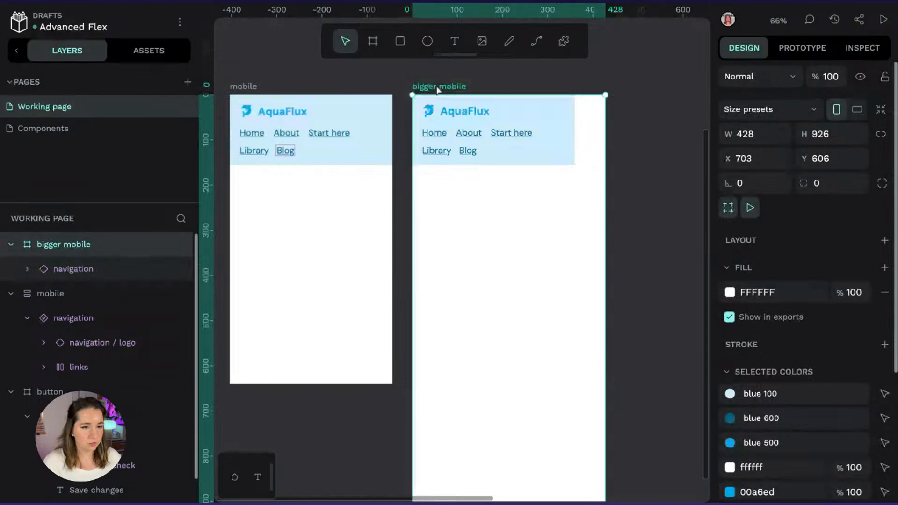
right_click(437, 100)
mouse_move(549, 109)
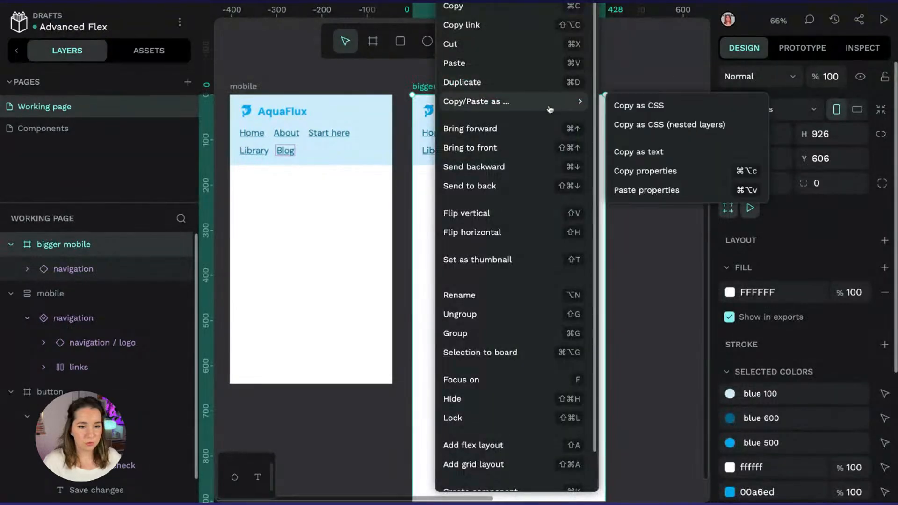
left_click(673, 189)
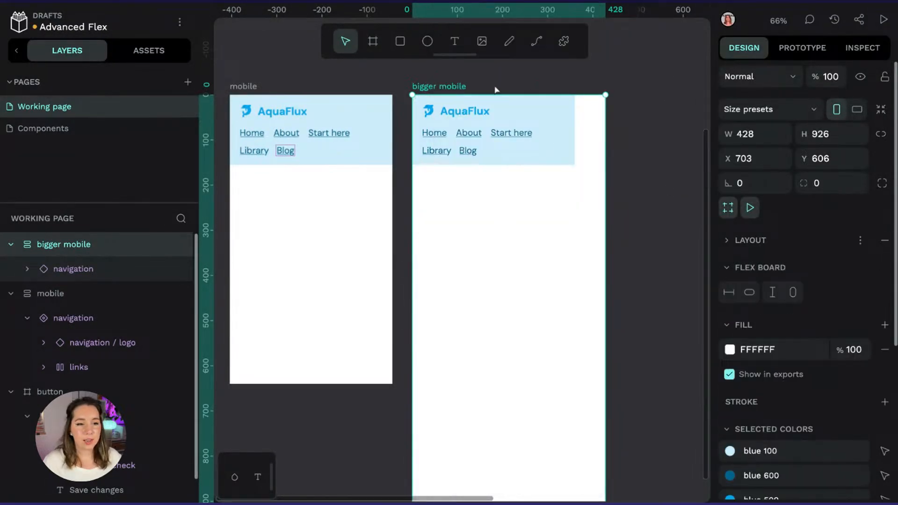
left_click(728, 241)
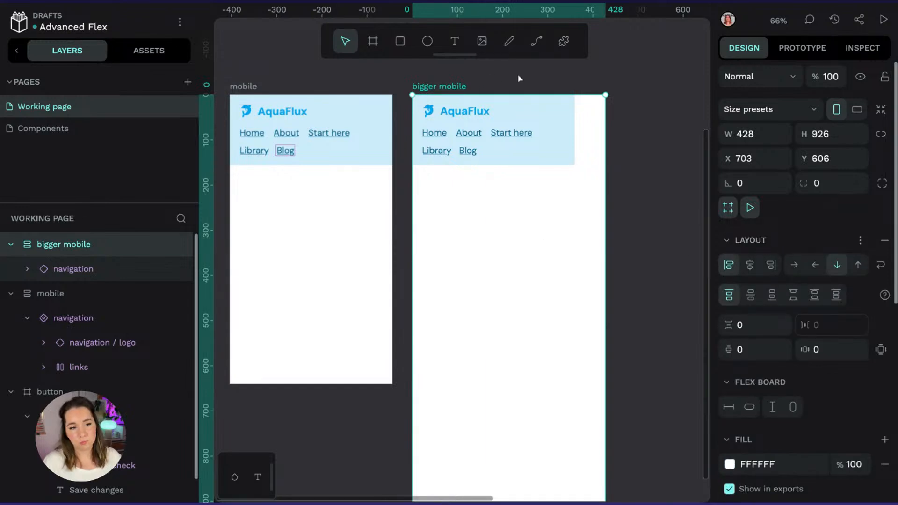
Make the navigation component in the bigger mobile board fill the board's full width
left_click(552, 114)
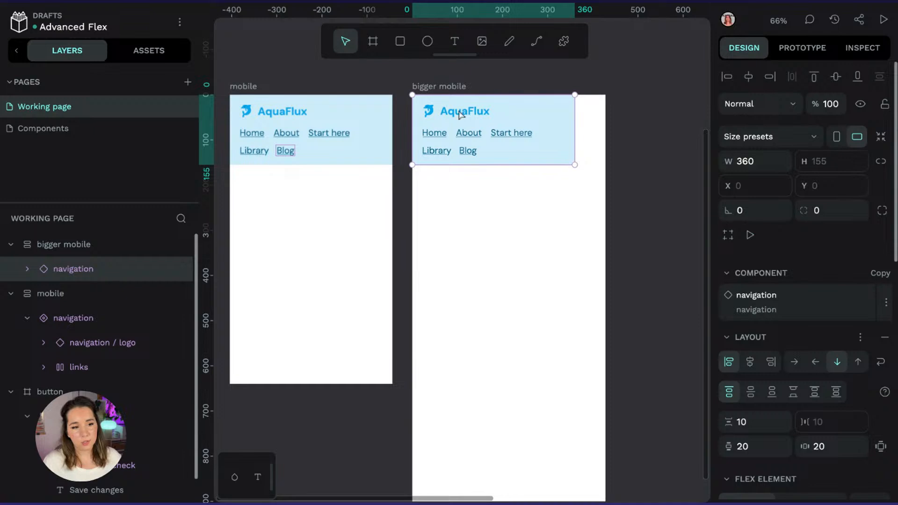
scroll(879, 303, "down", 3)
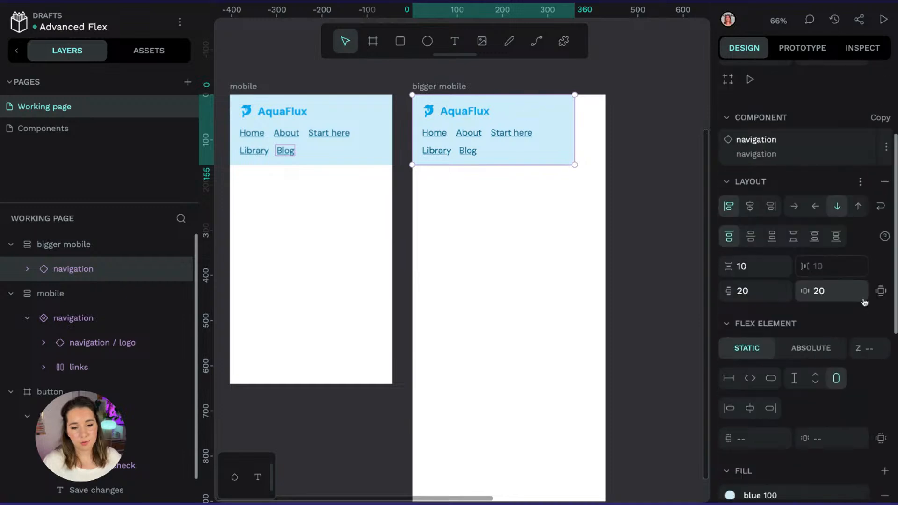
left_click(750, 378)
left_click(641, 130)
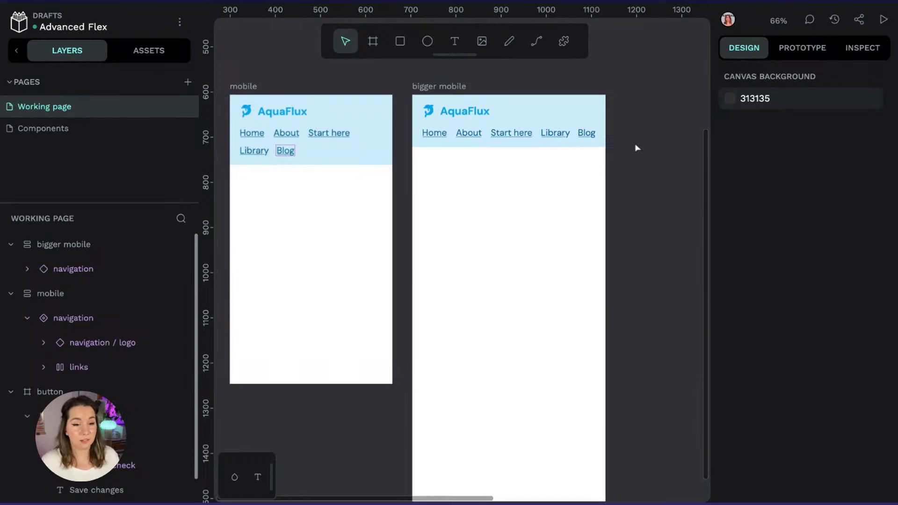
Draw a new board in the empty canvas beside the mobile board and apply the Web 1024 size preset (1024 x 768)
scroll(637, 148, "down", 3)
left_click_drag(680, 184, 743, 199)
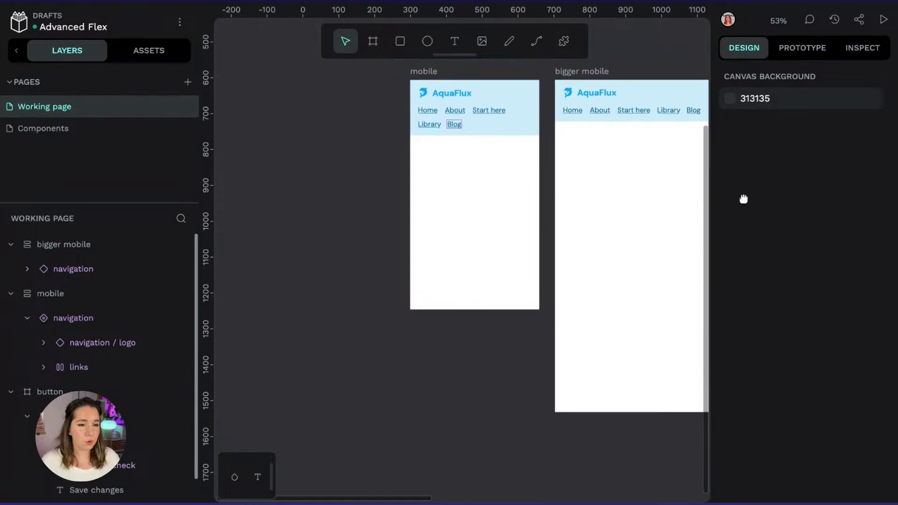
left_click_drag(387, 182, 549, 190)
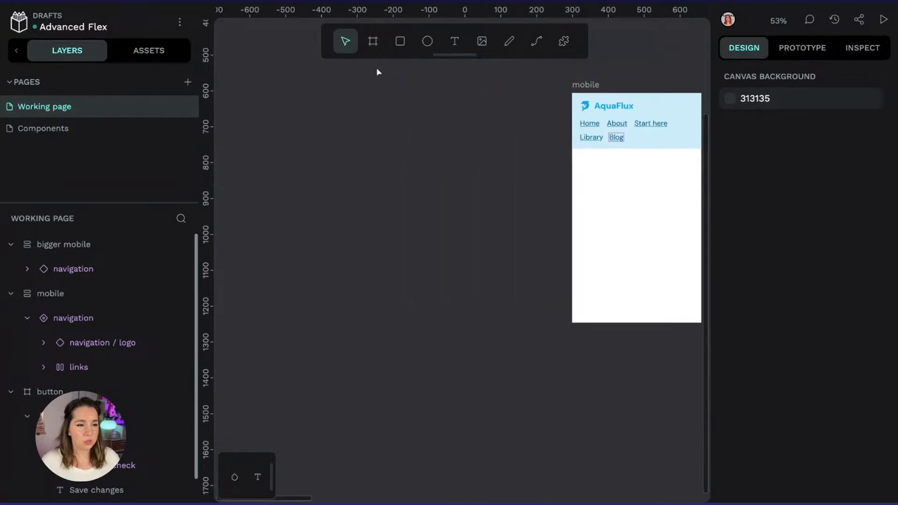
left_click(372, 40)
mouse_move(281, 115)
left_mouse_down()
mouse_move(448, 254)
mouse_move(472, 292)
left_mouse_up()
left_click(804, 111)
scroll(803, 227, "down", 3)
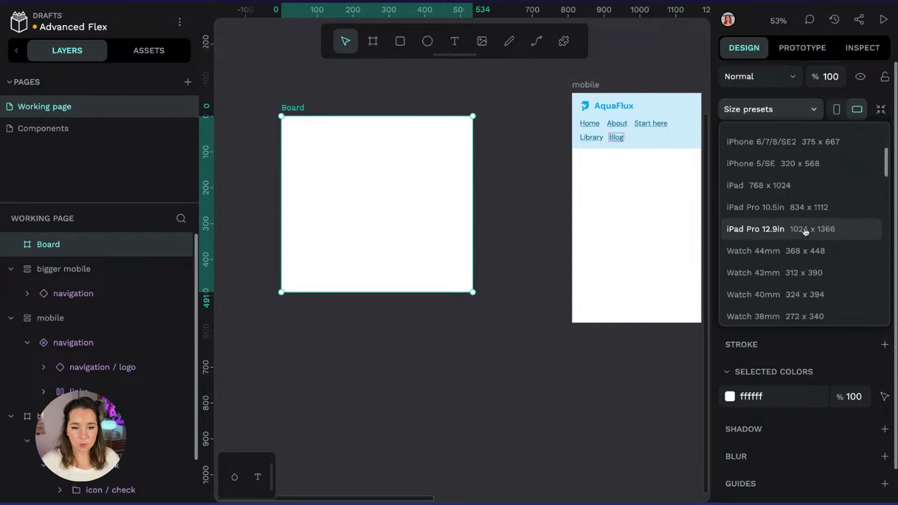
scroll(804, 231, "down", 6)
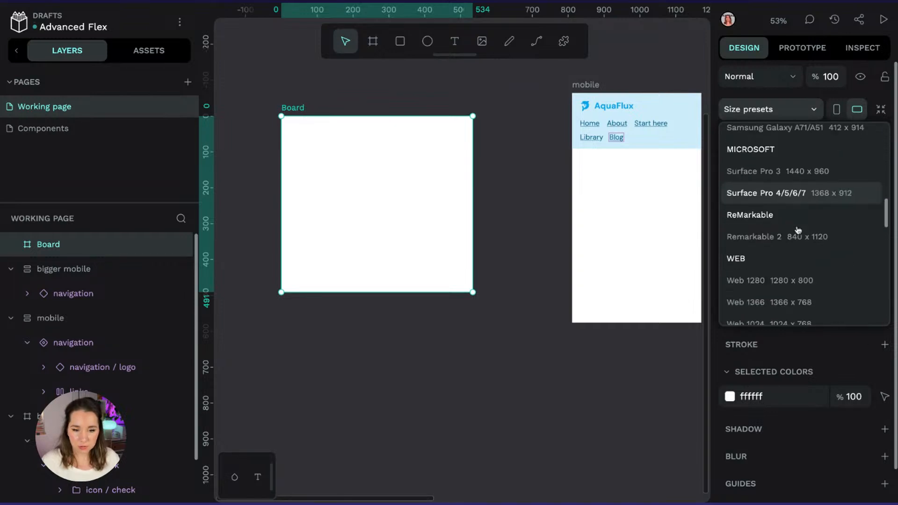
scroll(797, 229, "down", 3)
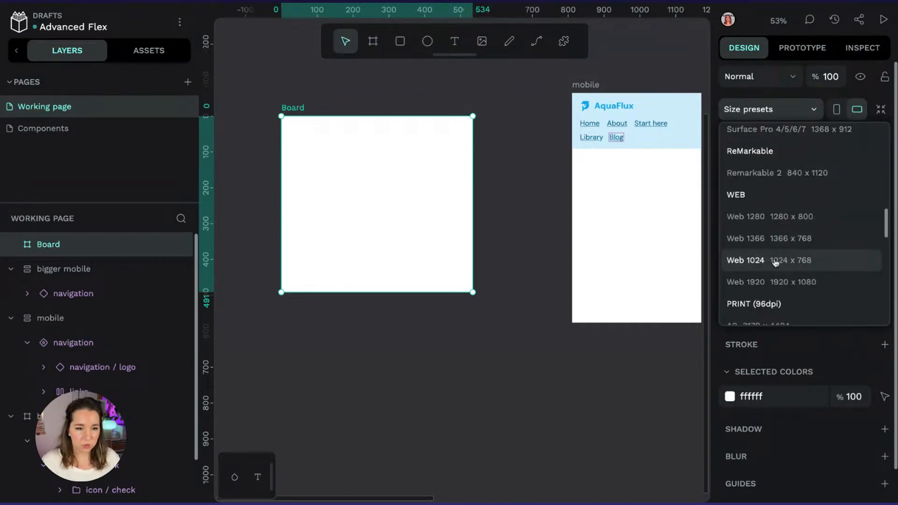
left_click(773, 261)
Move the new board clear of the mobile board, to about X -757, Y 610, roughly level with its upper edge
left_click(314, 98)
left_click_drag(292, 109, 205, 102)
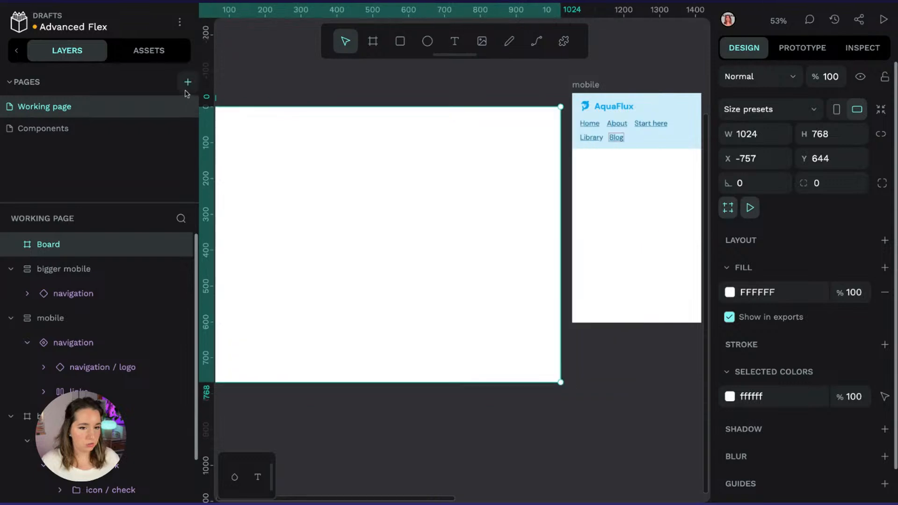
left_click(316, 97)
left_click_drag(302, 68, 342, 72)
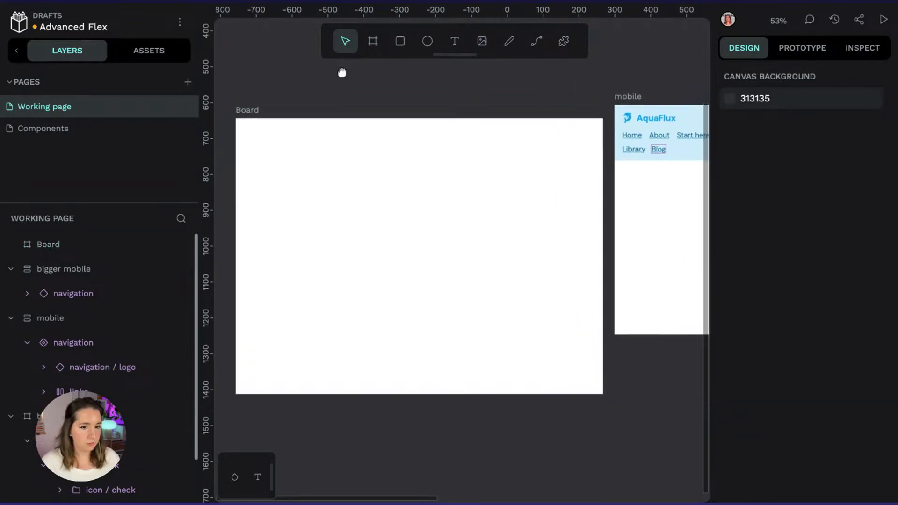
left_click_drag(252, 111, 251, 99)
left_click(634, 78)
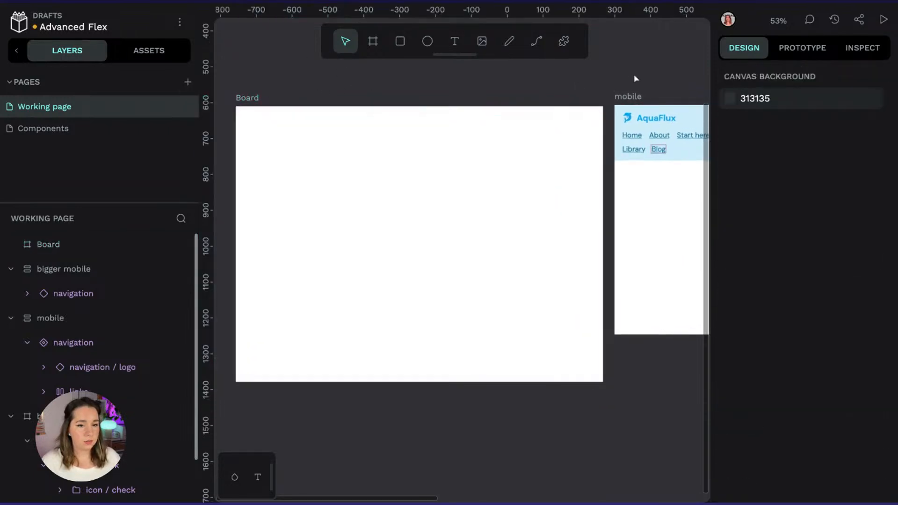
Copy the mobile board's properties and paste them onto the new 1024 x 768 board
left_click(255, 96)
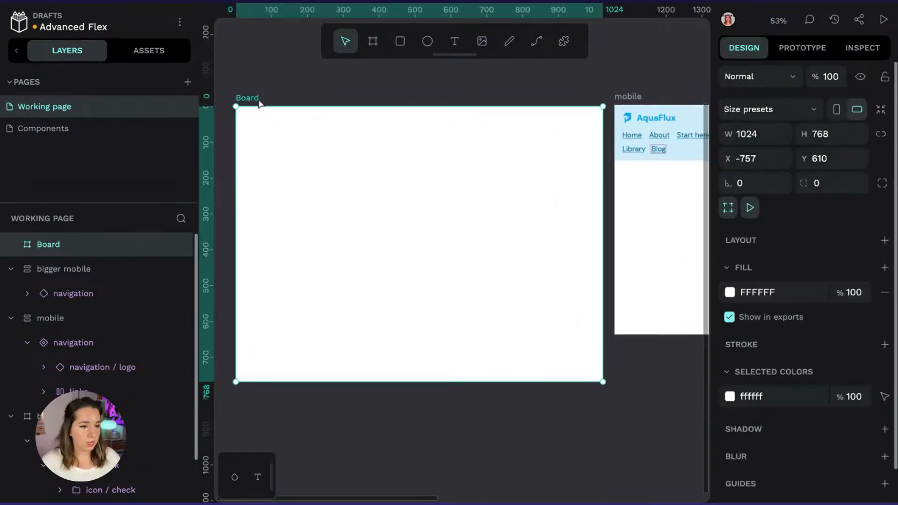
right_click(636, 100)
mouse_move(663, 107)
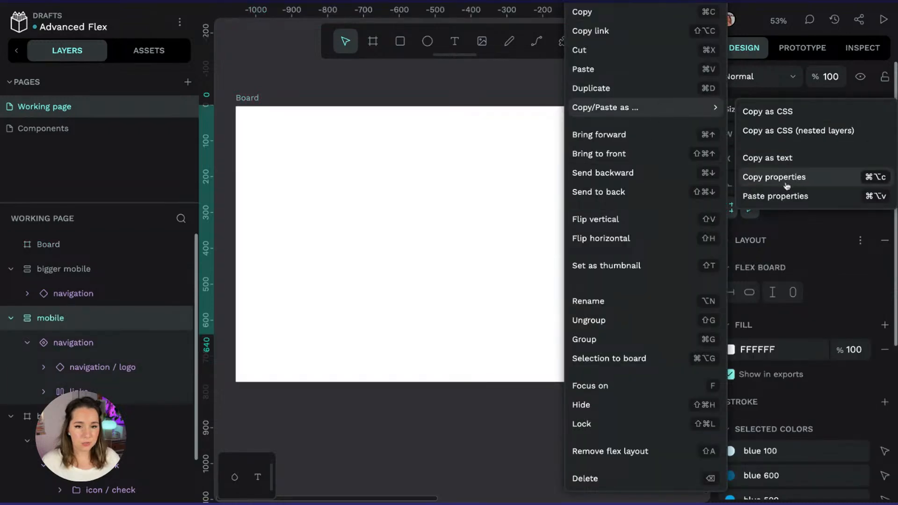
left_click(785, 176)
left_click(287, 109)
right_click(249, 107)
mouse_move(328, 101)
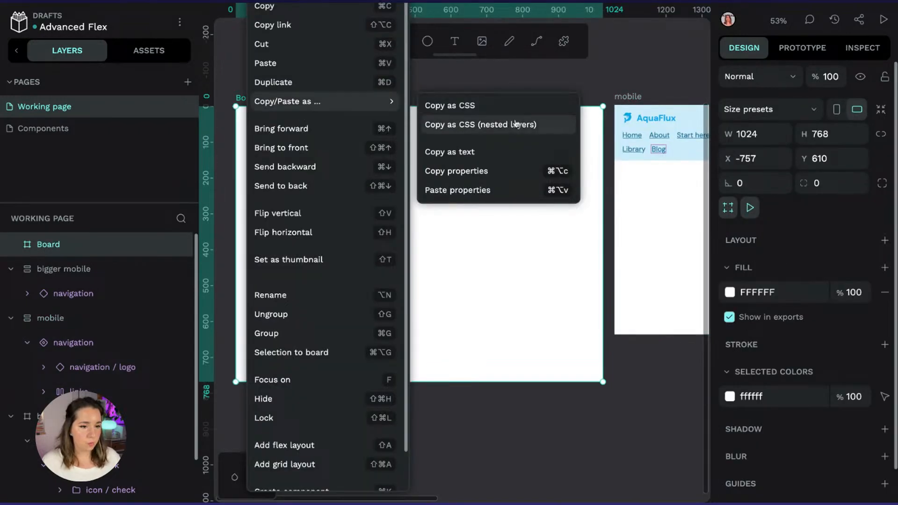
left_click(477, 192)
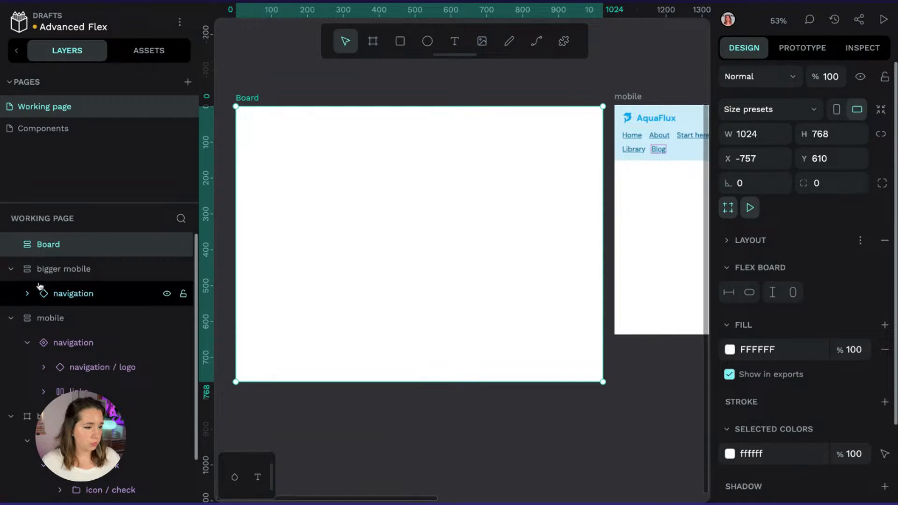
Rename the new board as laptop
double_click(58, 244)
type("lap")
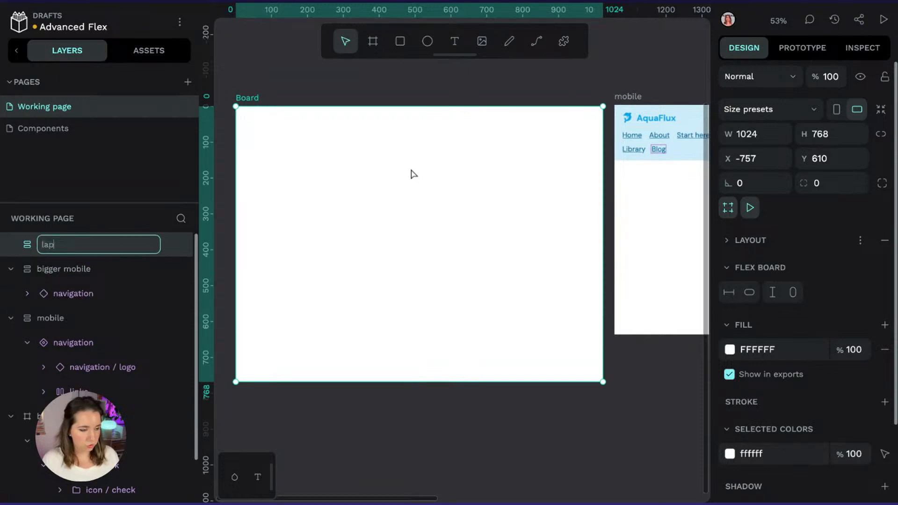
type("top")
key("Return")
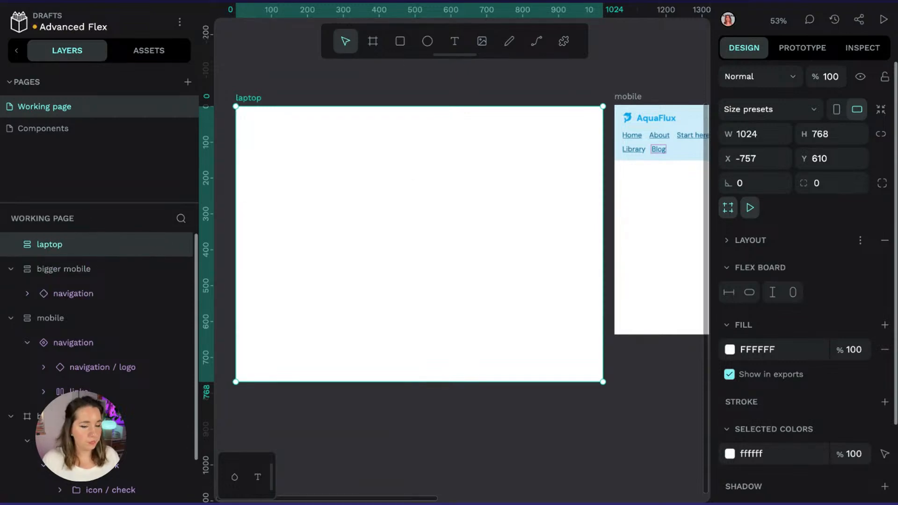
Copy the navigation component from the mobile board and rename the laptop board as tablet
left_click(640, 116)
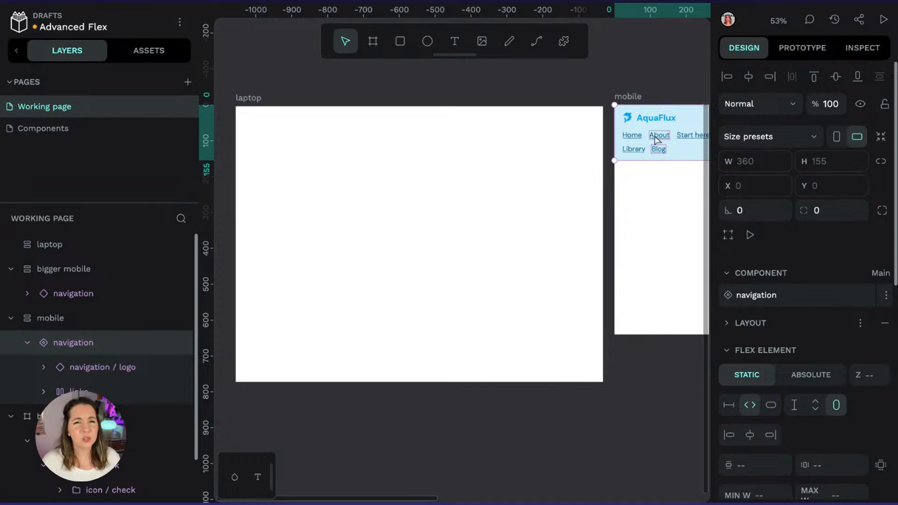
left_click(236, 97)
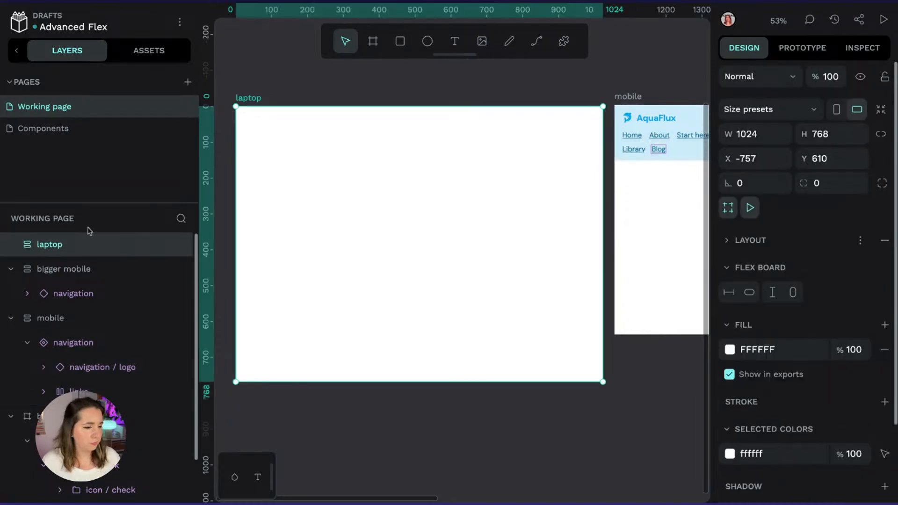
double_click(61, 245)
type("tablet")
key("Return")
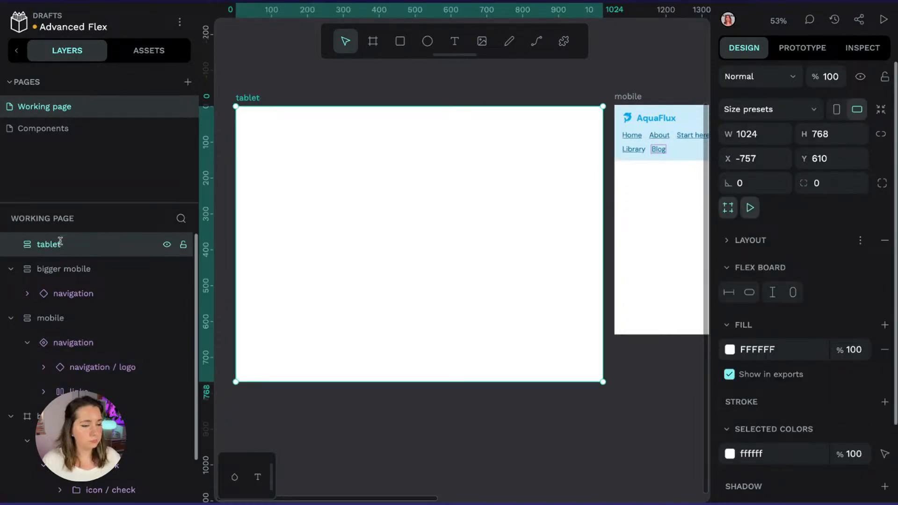
Paste the navigation component into the tablet board and make it fill the board's full width
key("ctrl+v")
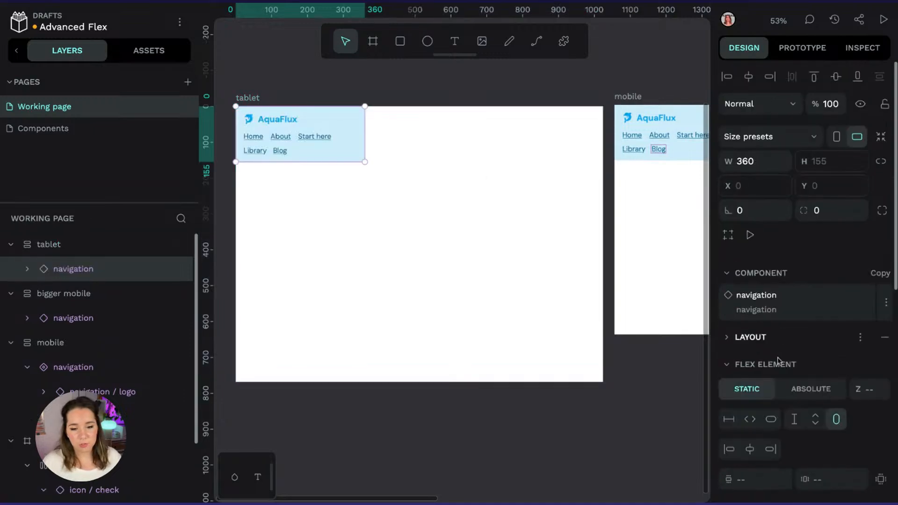
left_click(750, 419)
left_click(647, 61)
left_click_drag(646, 61, 657, 76)
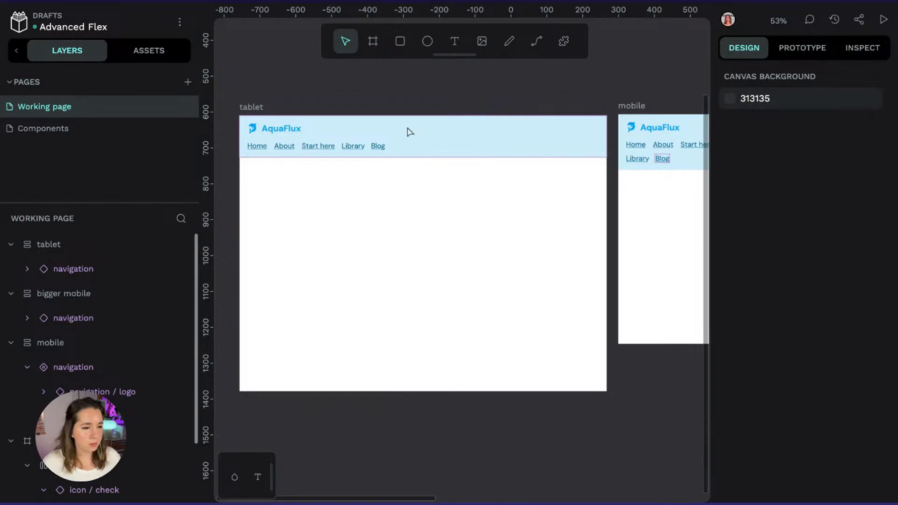
left_click_drag(656, 75, 660, 103)
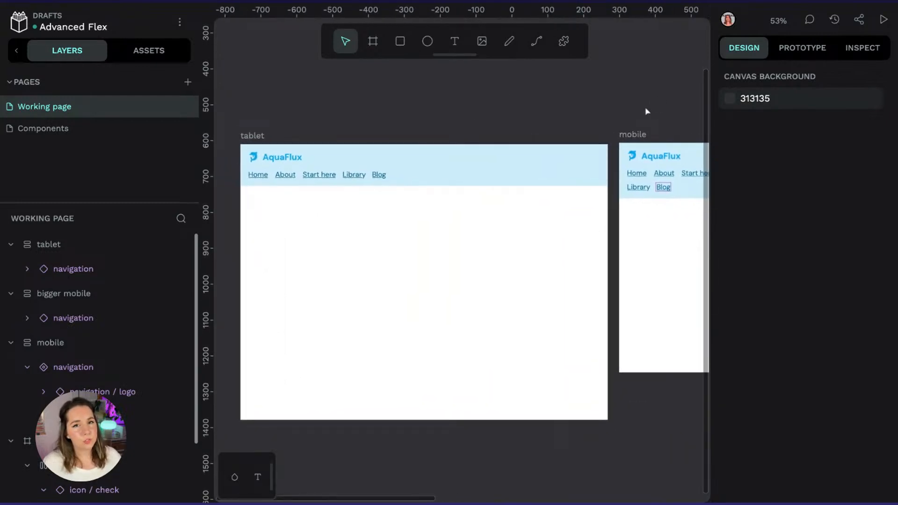
Detach the tablet board's navigation instance and turn it into a new main component named navigation wide
left_click(457, 168)
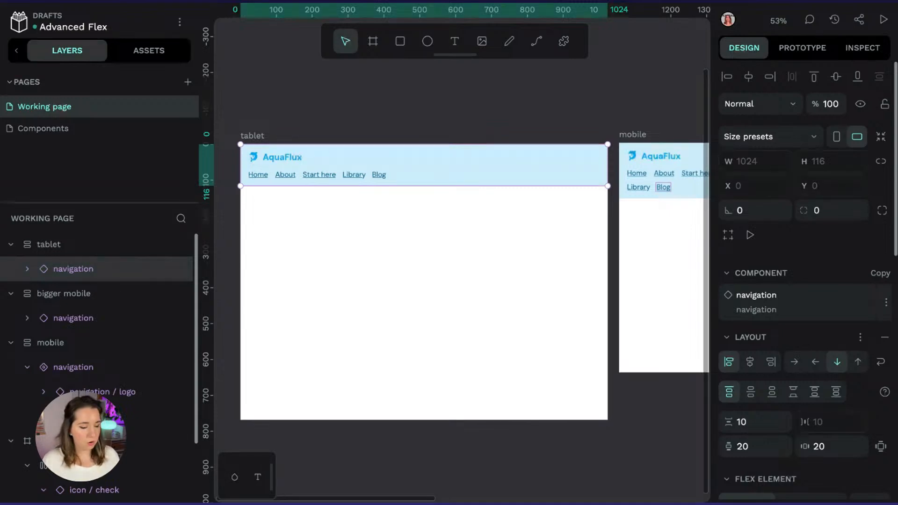
key("ctrl+shift+k")
double_click(100, 268)
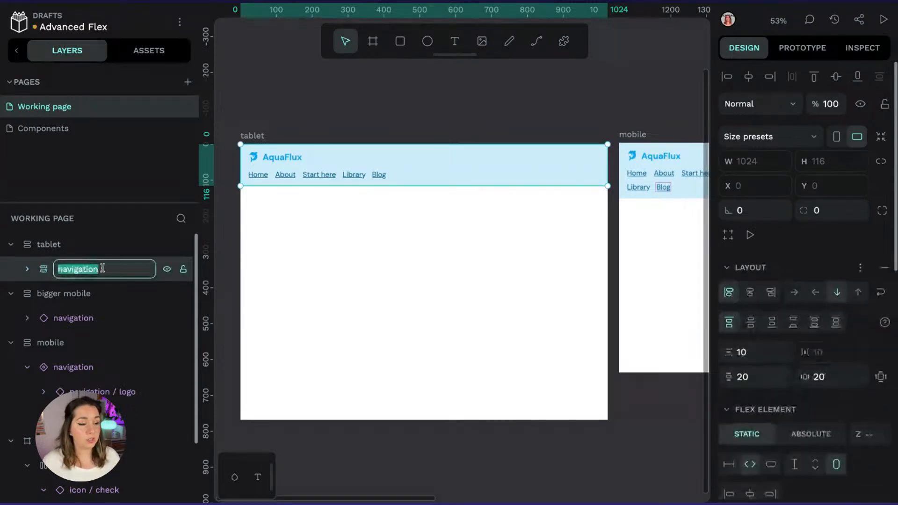
left_click(102, 269)
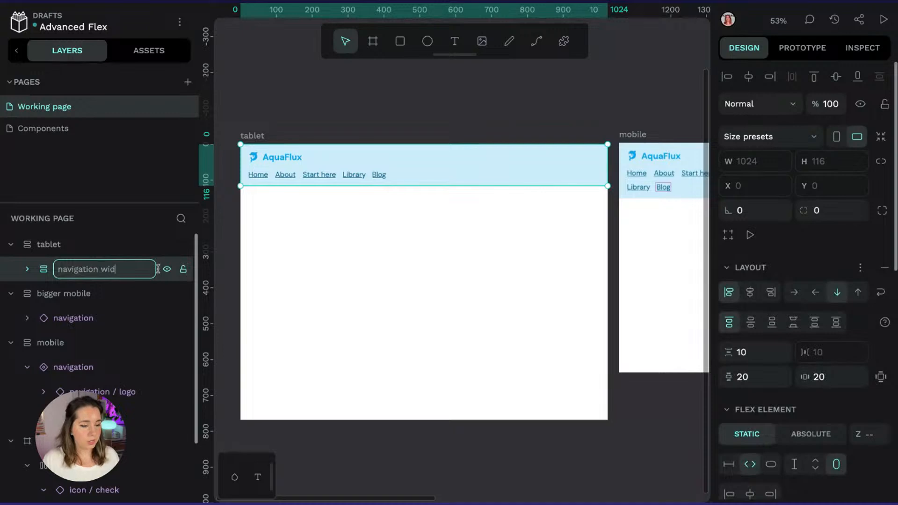
type("wide")
key("Return")
key("ctrl+k")
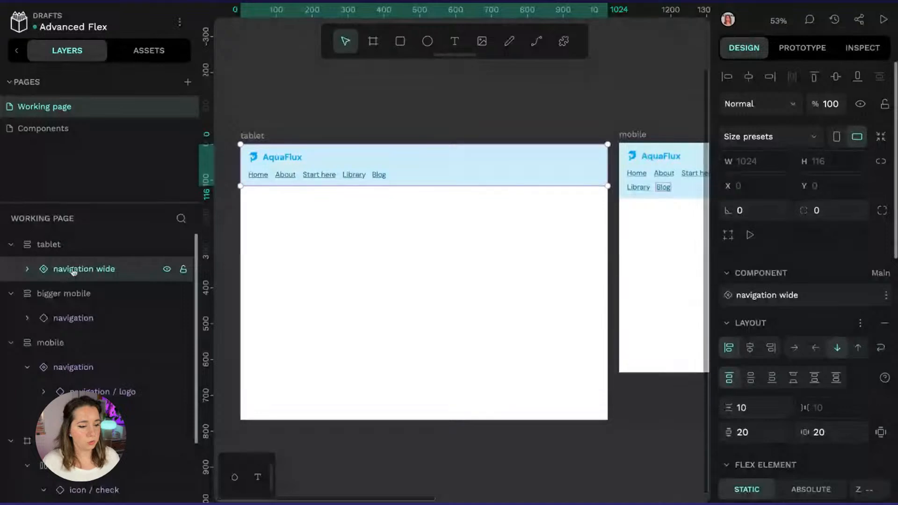
right_click(111, 267)
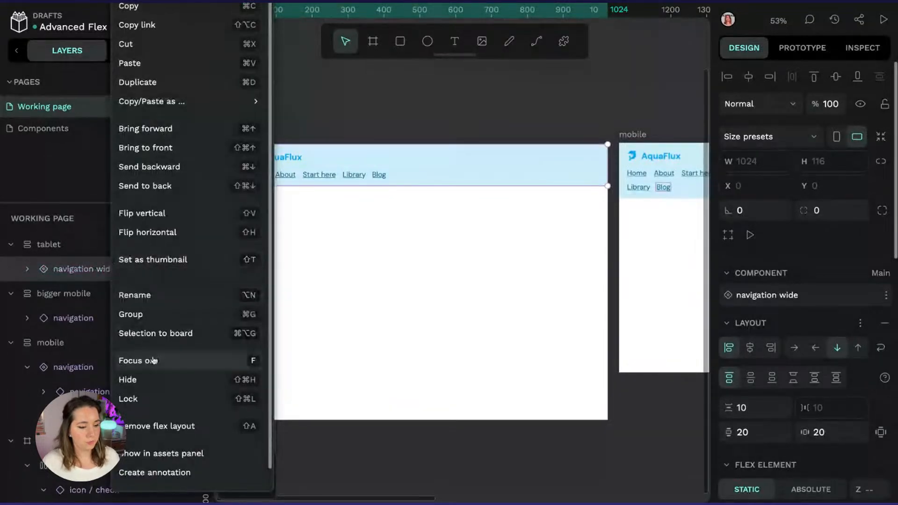
scroll(191, 363, "down", 1)
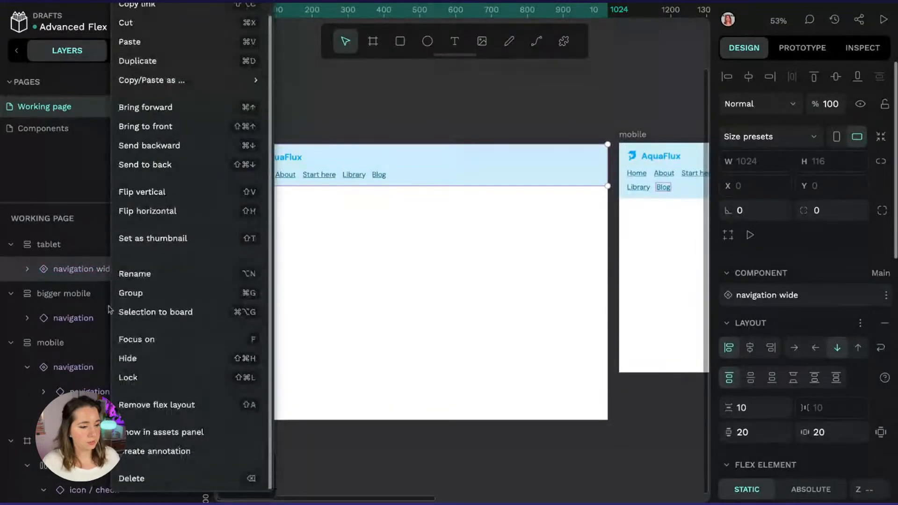
left_click(50, 265)
left_click(89, 317)
right_click(88, 316)
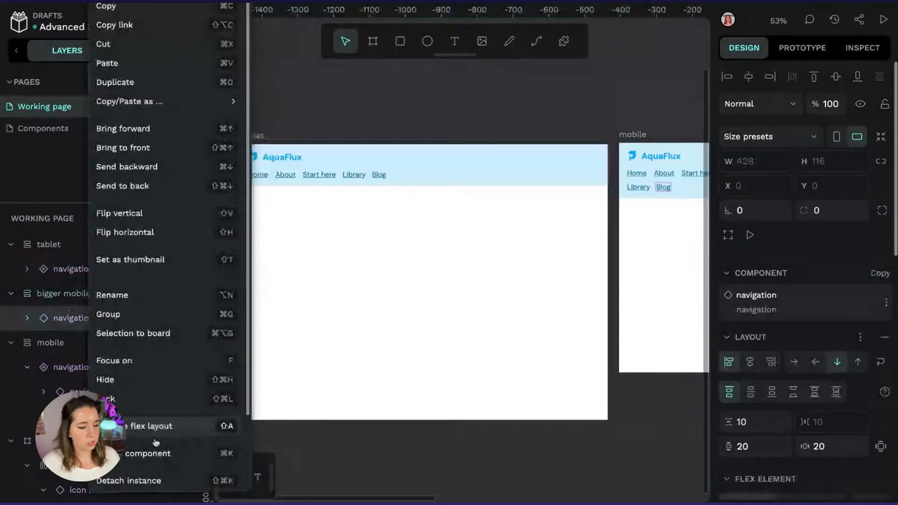
Set the navigation wide component's flex direction to row and align its items to the vertical center
left_click(62, 269)
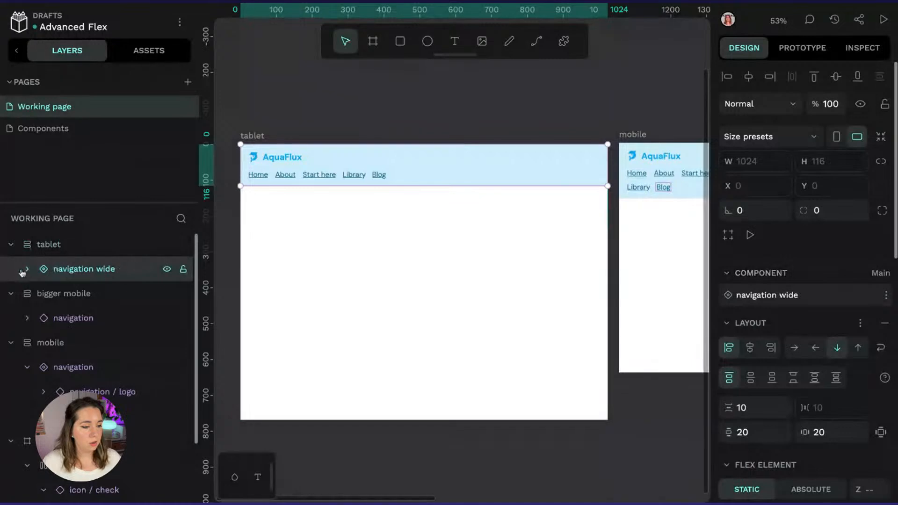
scroll(785, 276, "down", 2)
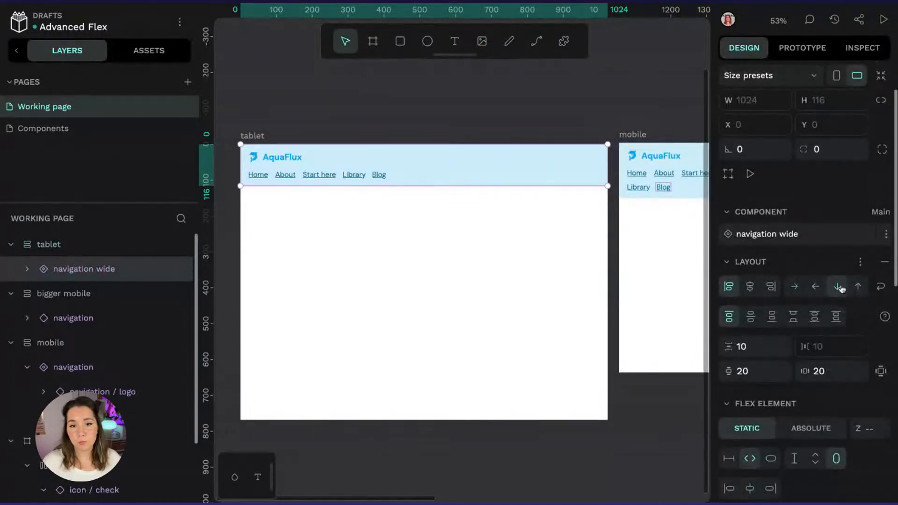
left_click(795, 289)
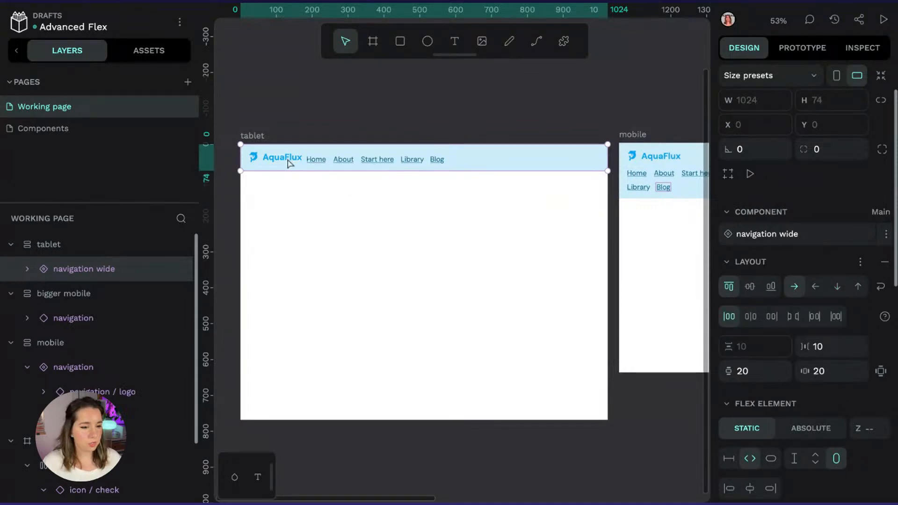
left_click(750, 288)
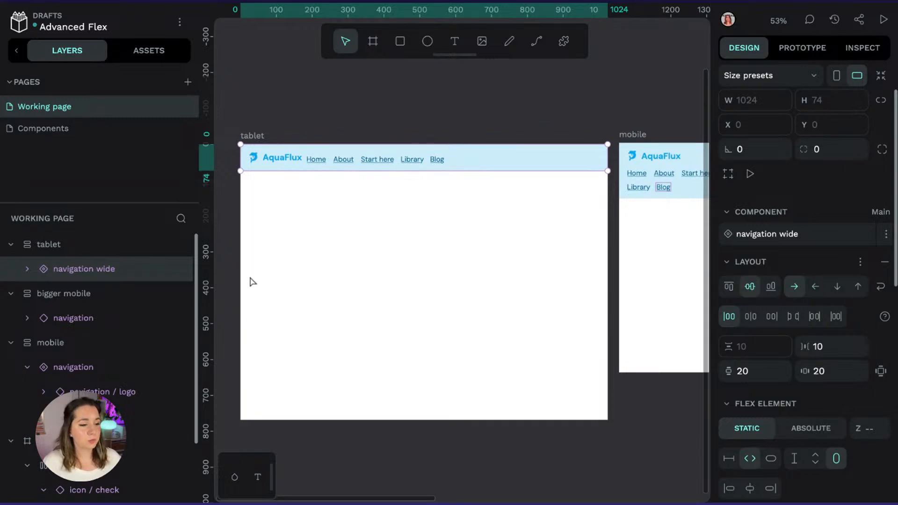
Set the top padding of the links group inside navigation wide to 0
left_click(28, 268)
left_click(93, 317)
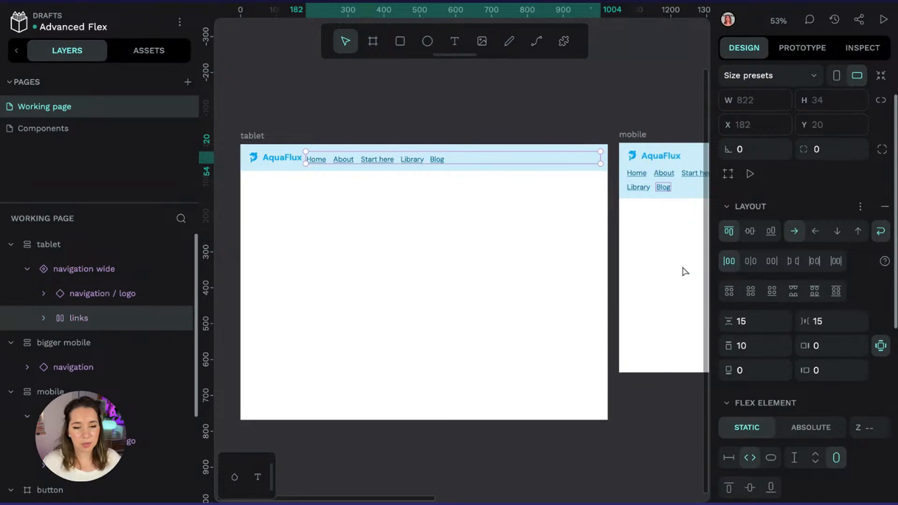
left_click(760, 348)
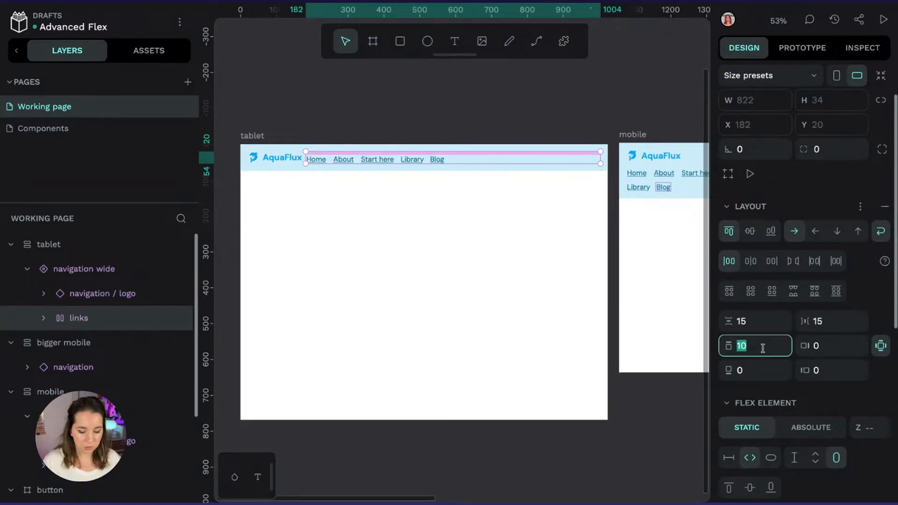
type("0")
key("Return")
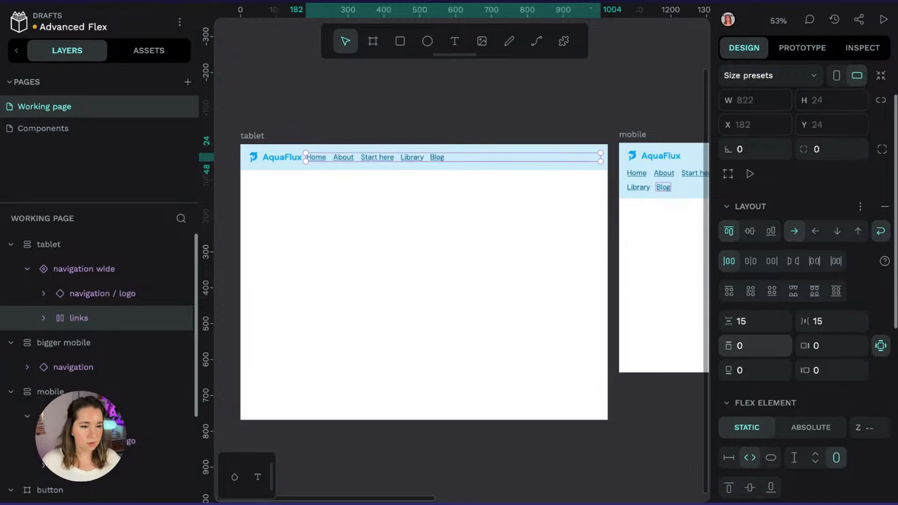
left_click(513, 136)
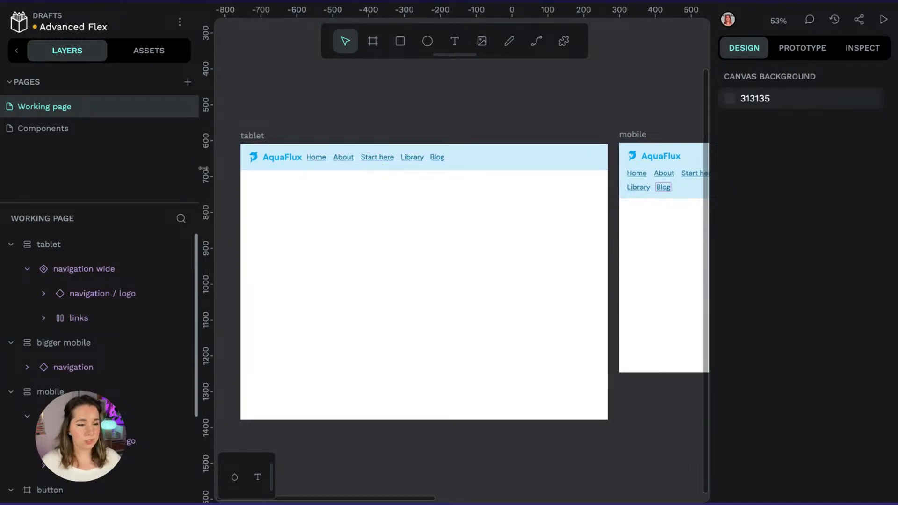
Make the links group in navigation wide fit the width of its content
left_click(83, 318)
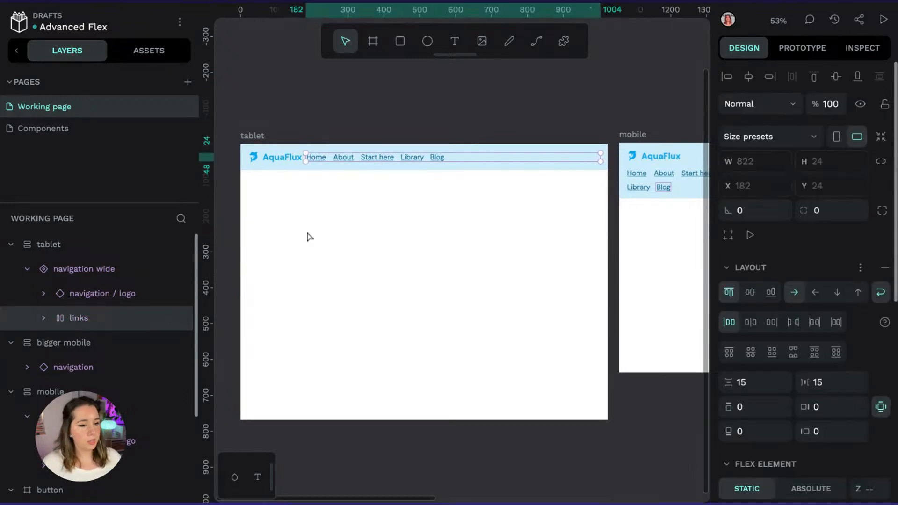
scroll(811, 303, "down", 1)
scroll(811, 303, "down", 3)
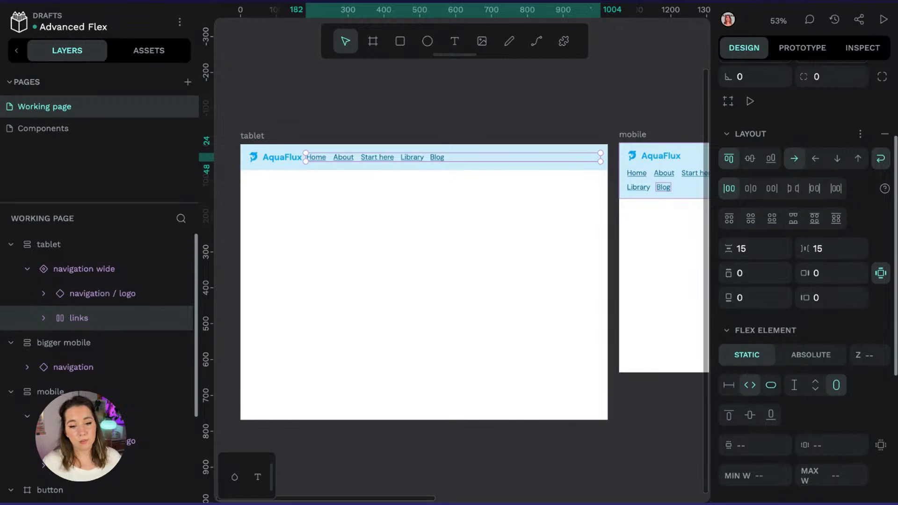
left_click(771, 385)
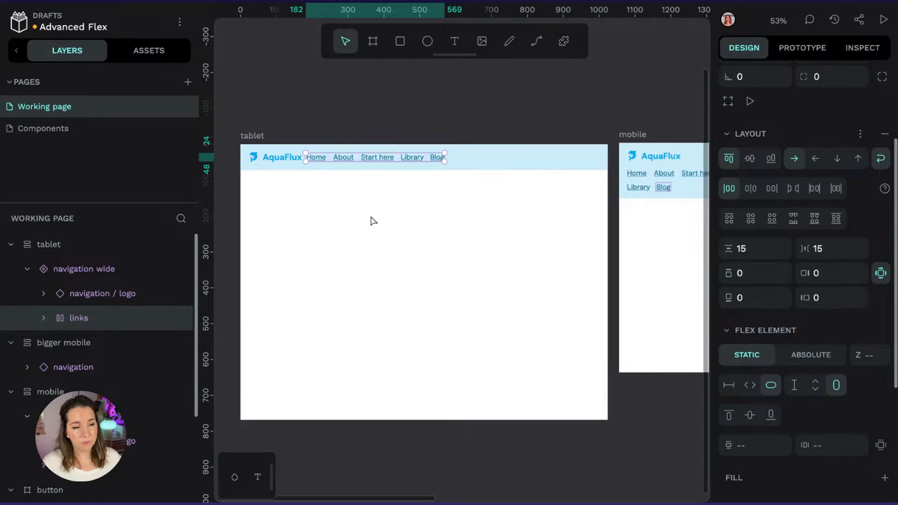
Distribute the logo and links in navigation wide with space between them
left_click(85, 269)
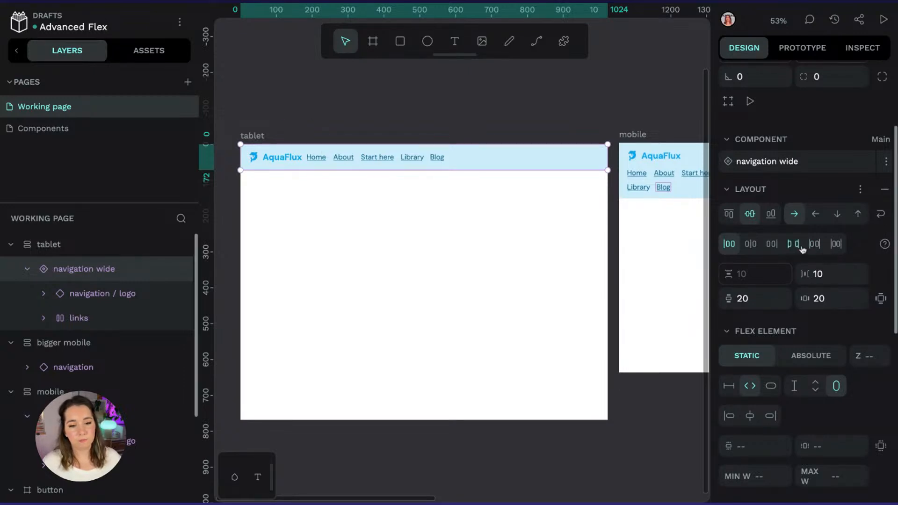
left_click(801, 247)
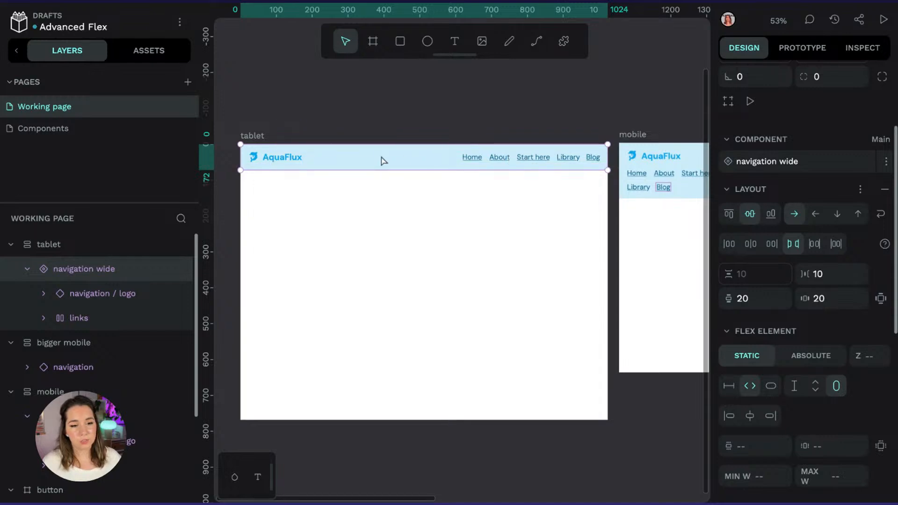
left_click(563, 101)
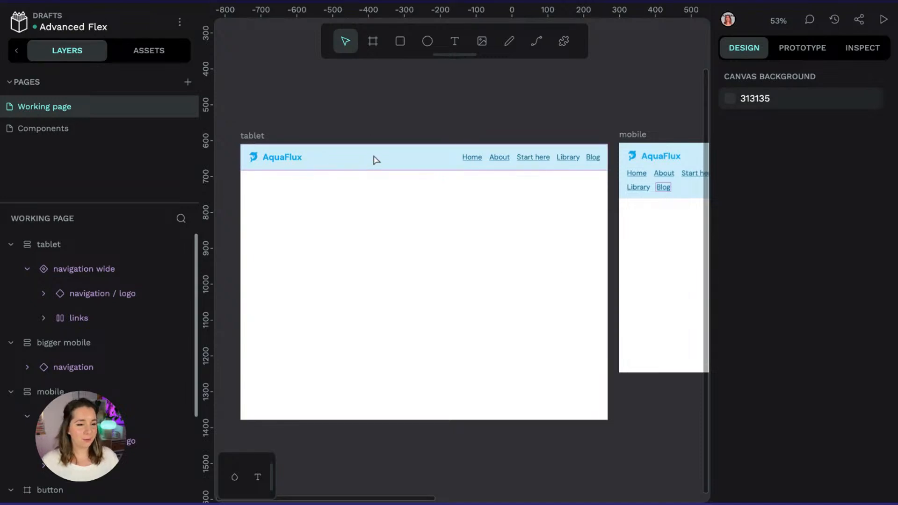
Compare the navigation boards and measure the AquaFlux text's vertical spacing within the tablet board's logo
left_click_drag(620, 107, 362, 88)
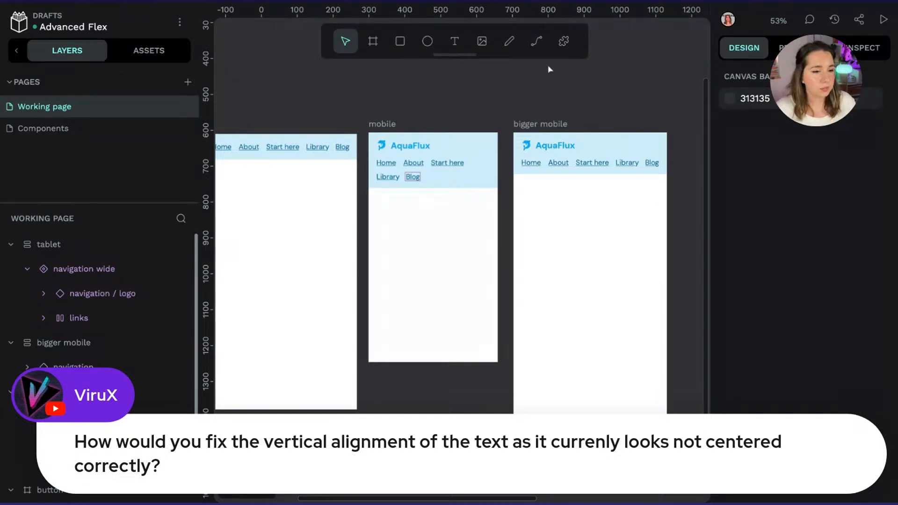
left_click_drag(270, 91, 523, 124)
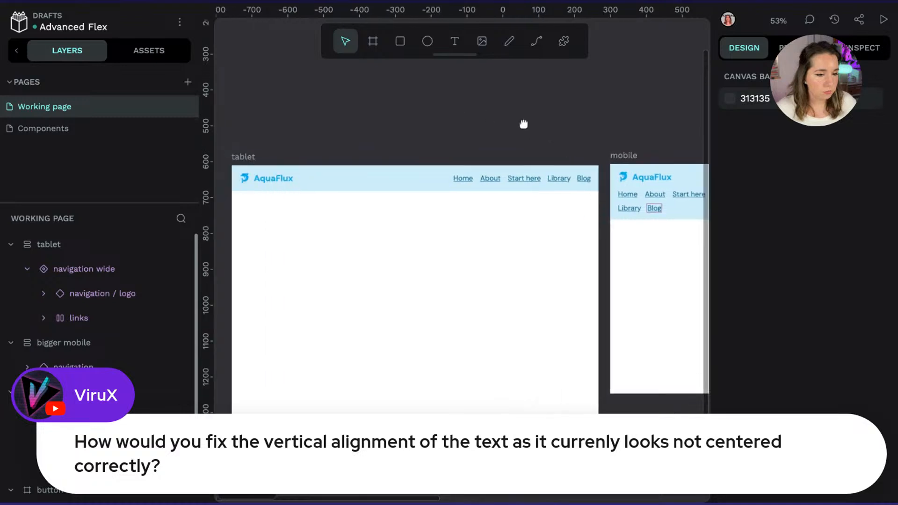
scroll(455, 164, "up", 5)
left_click_drag(501, 317, 444, 270)
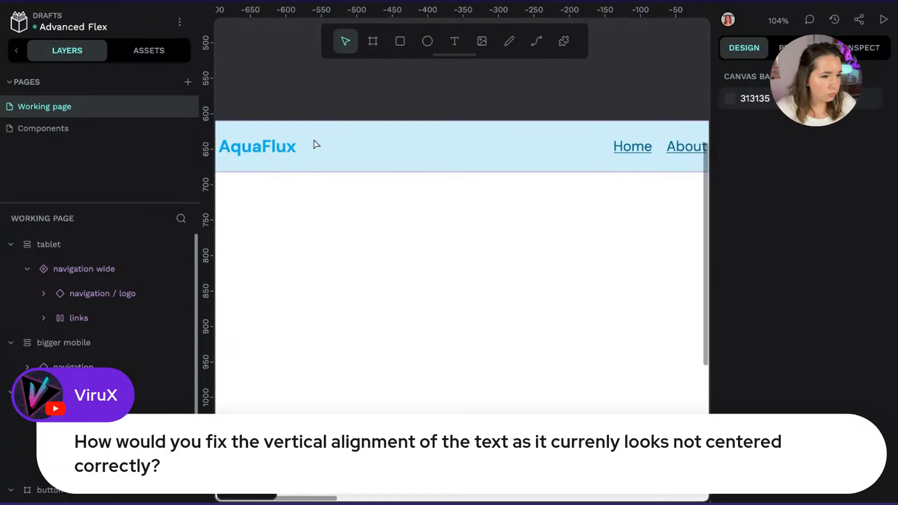
double_click(262, 149)
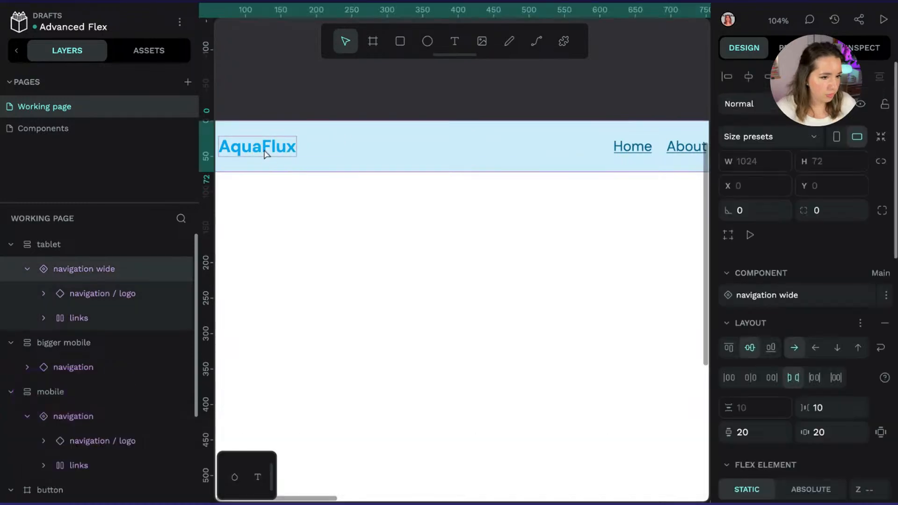
key("alt")
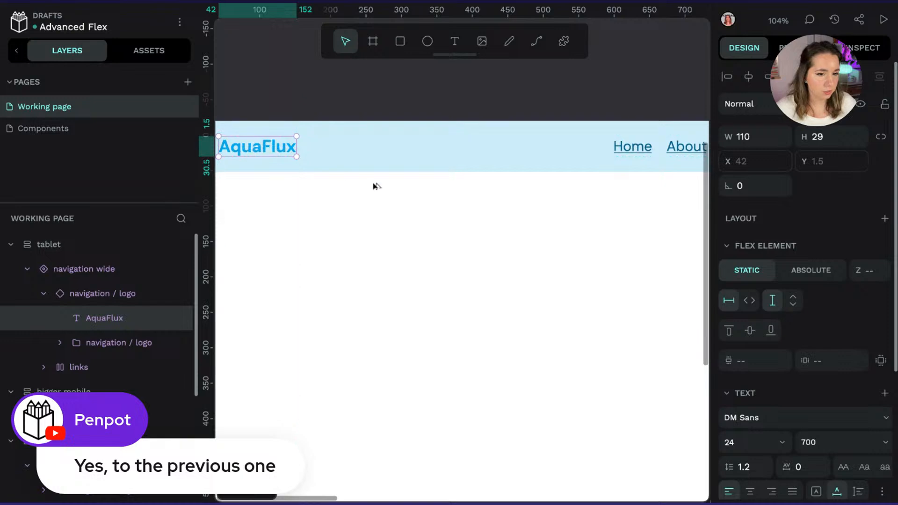
scroll(376, 186, "down", 5, "ctrl")
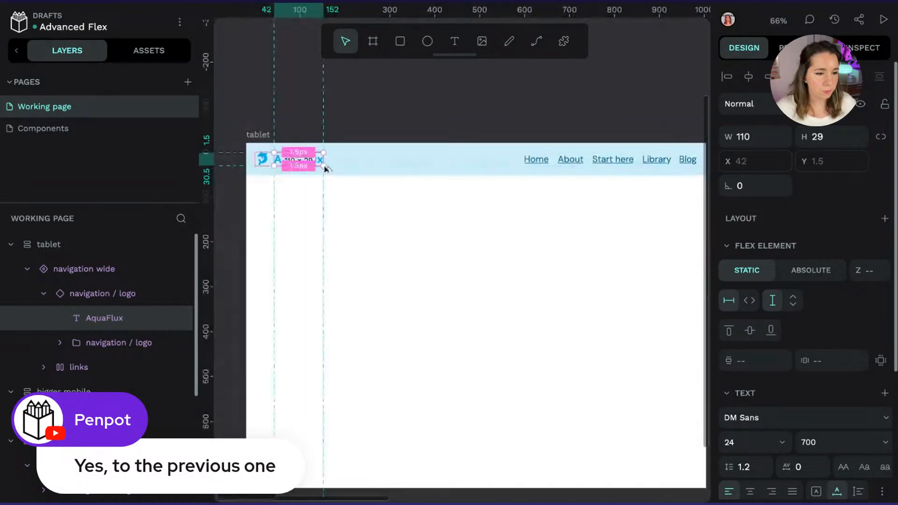
key("Escape")
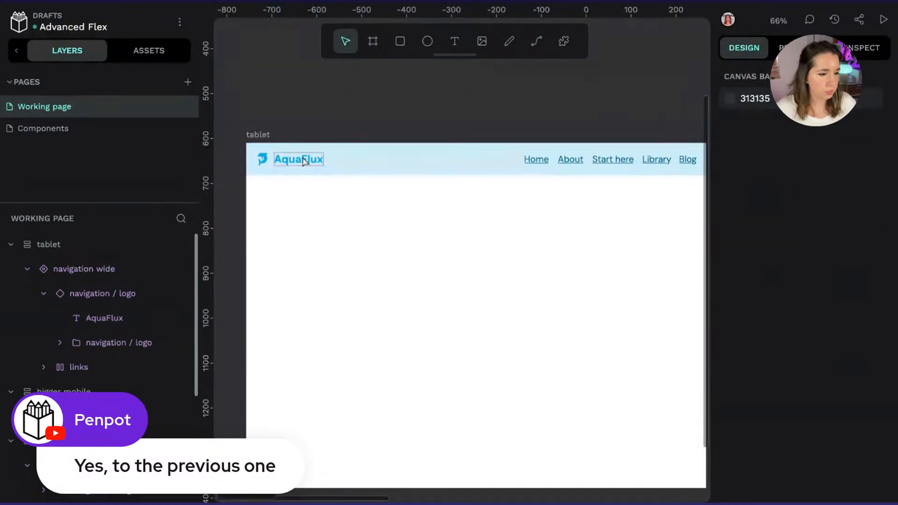
Examine how the logo, the links and the navigation wide component are vertically aligned on the tablet board
left_click(291, 162)
double_click(297, 160)
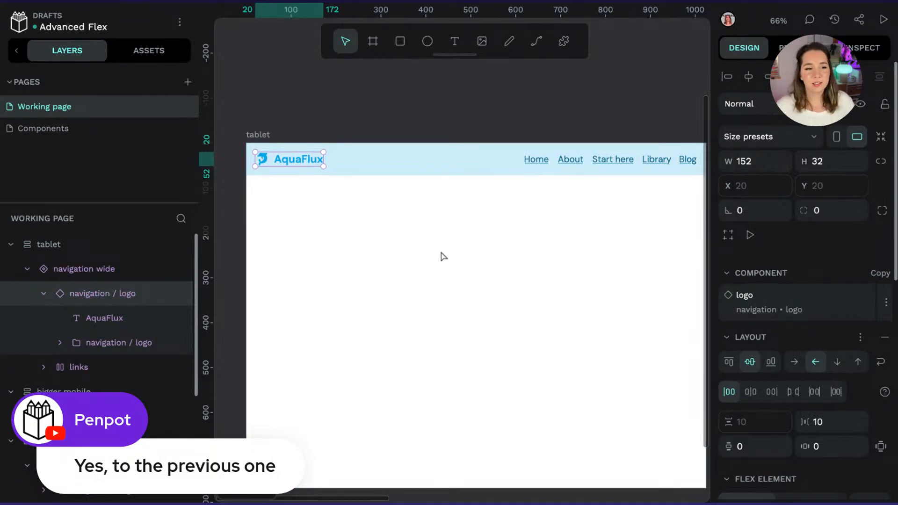
left_click(531, 159)
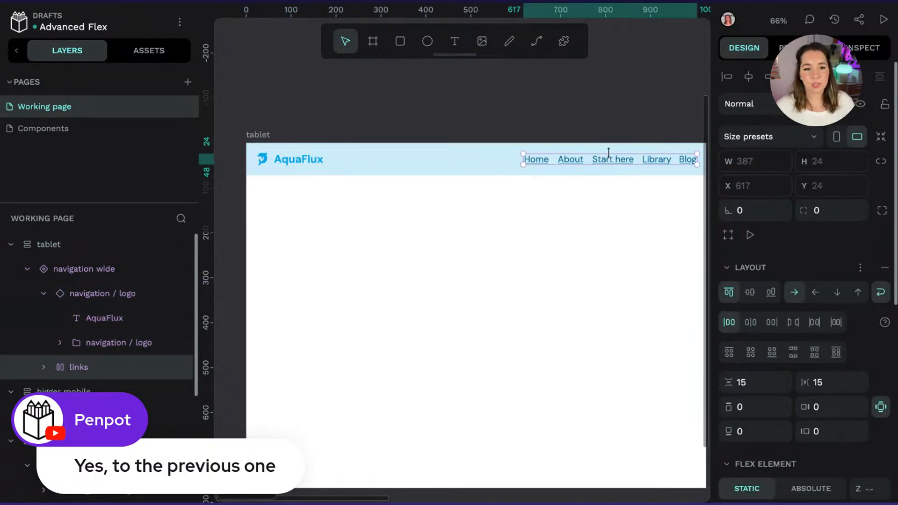
left_click(92, 269)
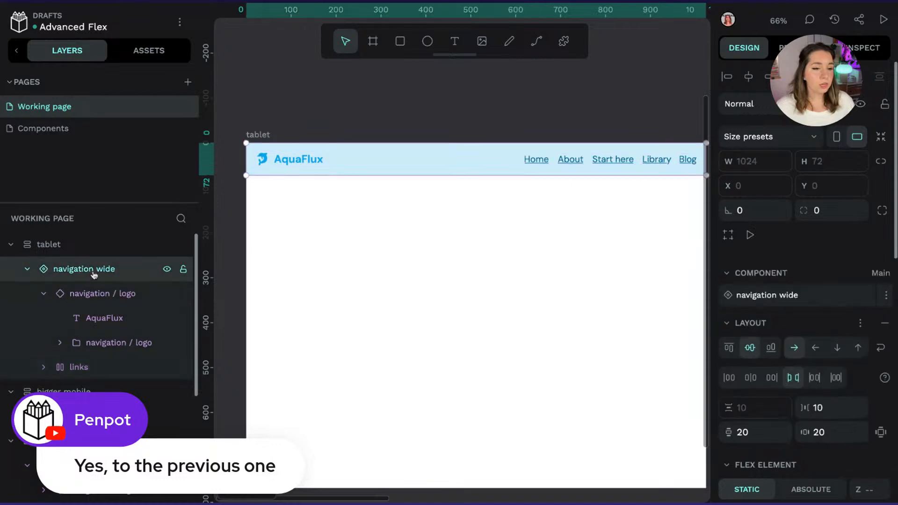
scroll(767, 280, "down", 1)
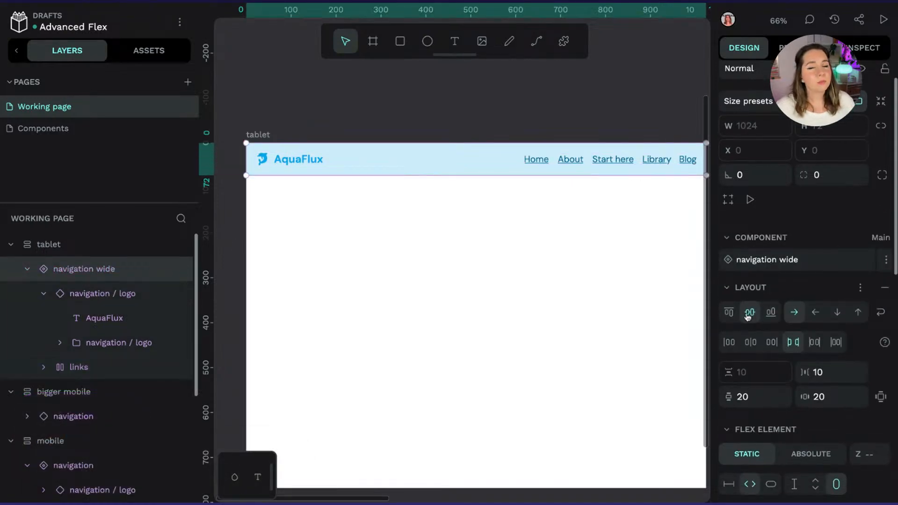
left_click(748, 313)
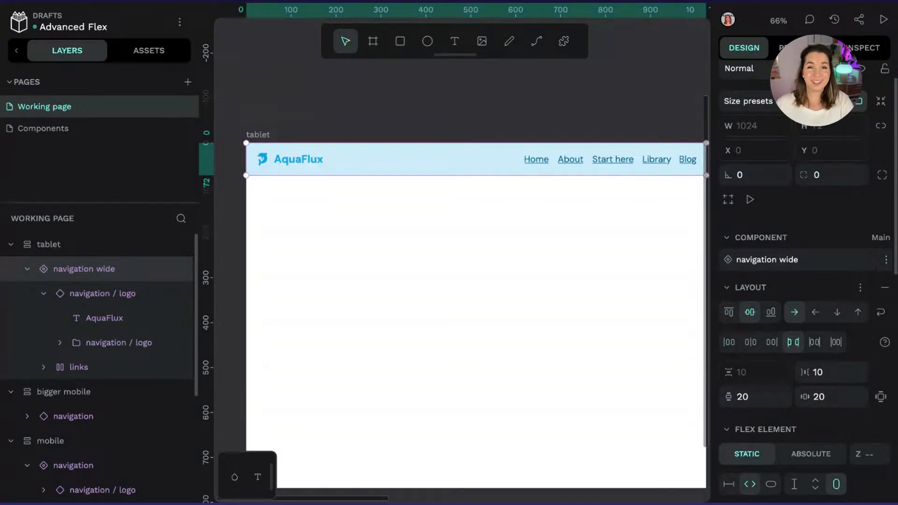
key("Escape")
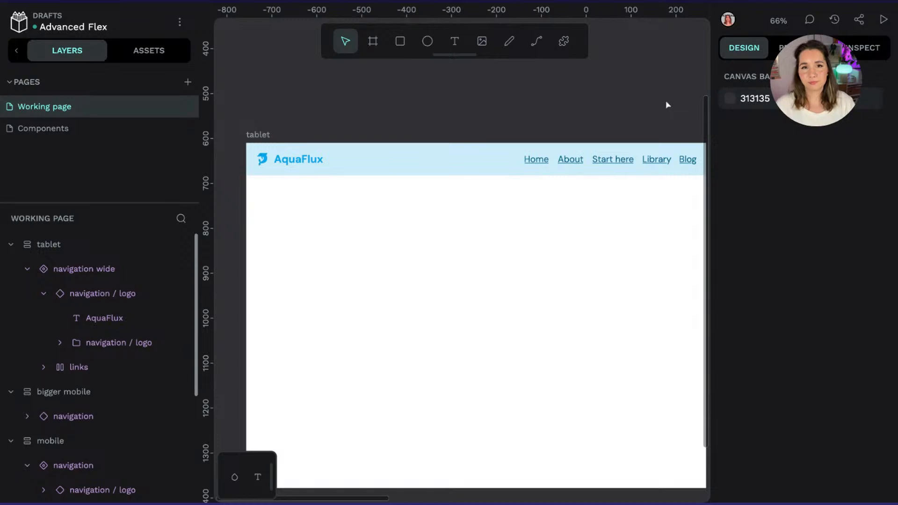
Look over the working page's boards and the free canvas around the button board, and open the Components page
scroll(314, 101, "down", 5, "ctrl")
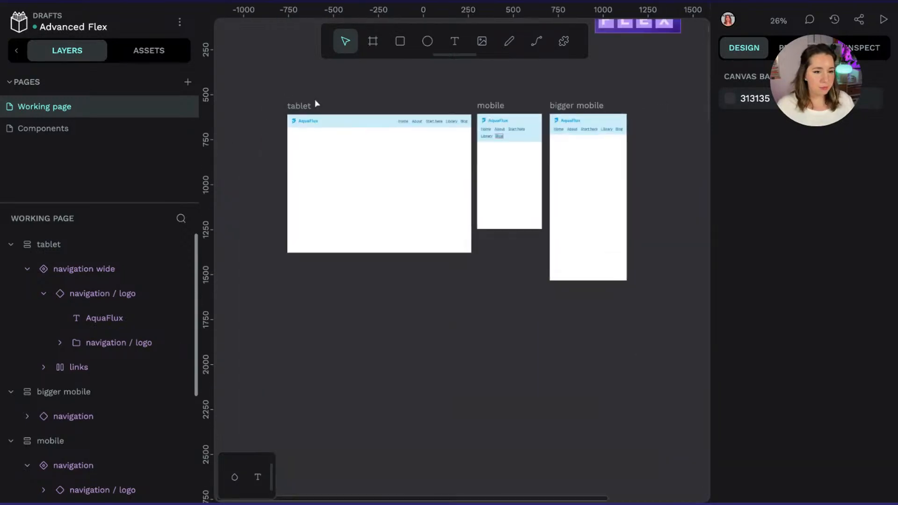
left_click_drag(283, 81, 248, 340)
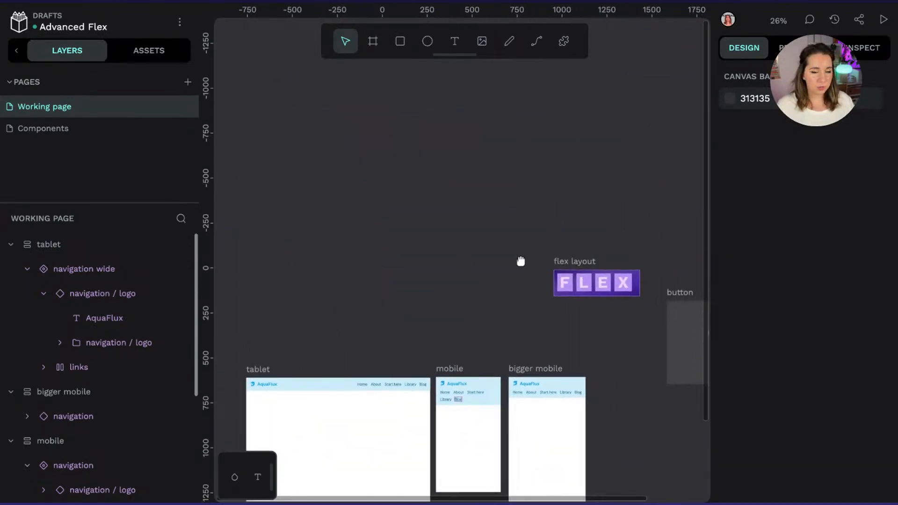
left_click_drag(521, 260, 352, 72)
left_click_drag(638, 376, 599, 421)
scroll(608, 227, "up", 1, "ctrl")
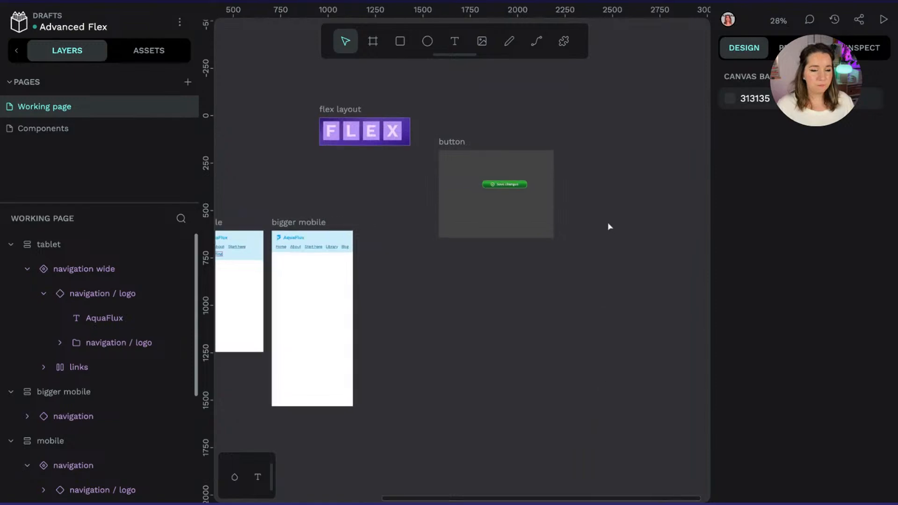
scroll(609, 226, "up", 5, "ctrl")
left_click_drag(317, 373, 535, 240)
left_click_drag(569, 443, 533, 315)
scroll(637, 340, "down", 1, "ctrl")
scroll(639, 343, "down", 1, "ctrl")
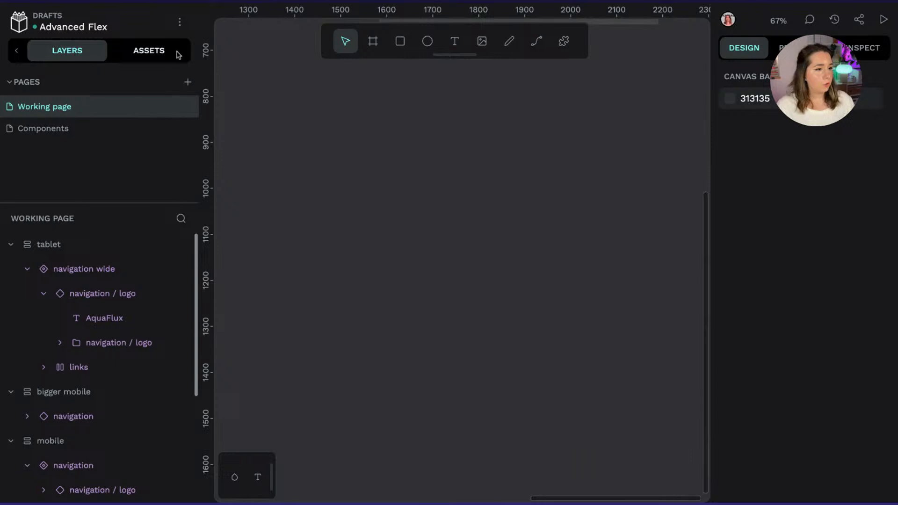
left_click(60, 134)
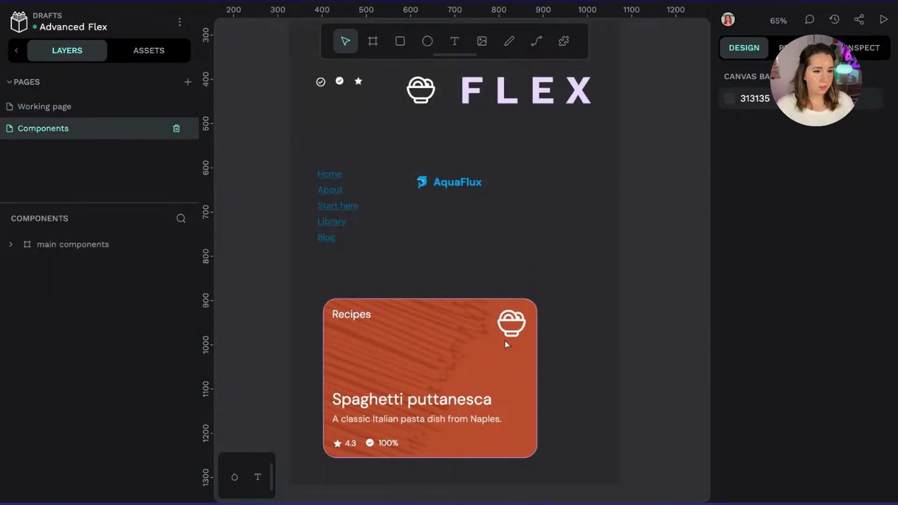
Place an instance of the recipe card component from the local library's card group on the Working page canvas
left_click(74, 106)
left_click(149, 50)
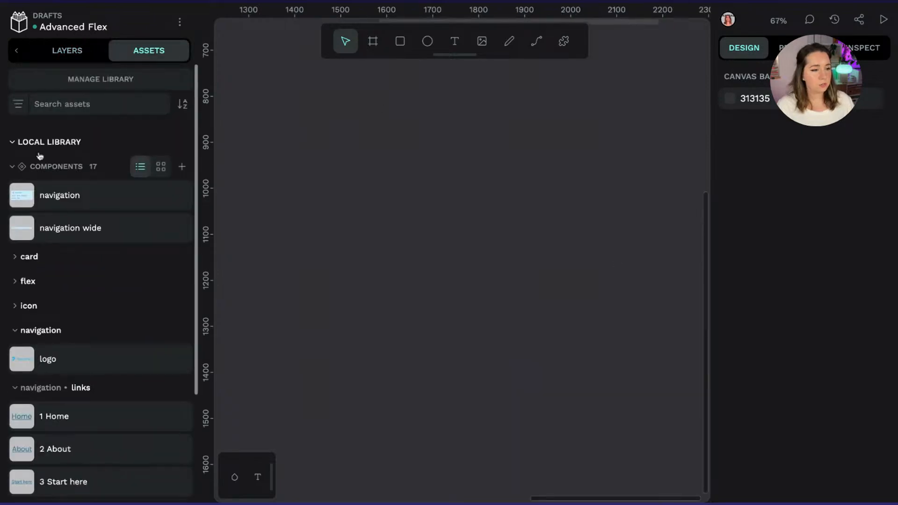
left_click(12, 167)
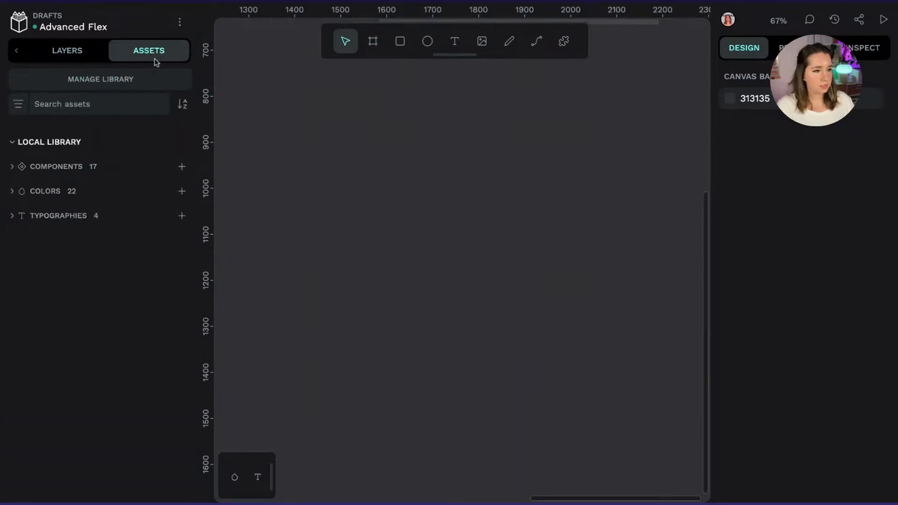
left_click(40, 167)
scroll(31, 252, "down", 1)
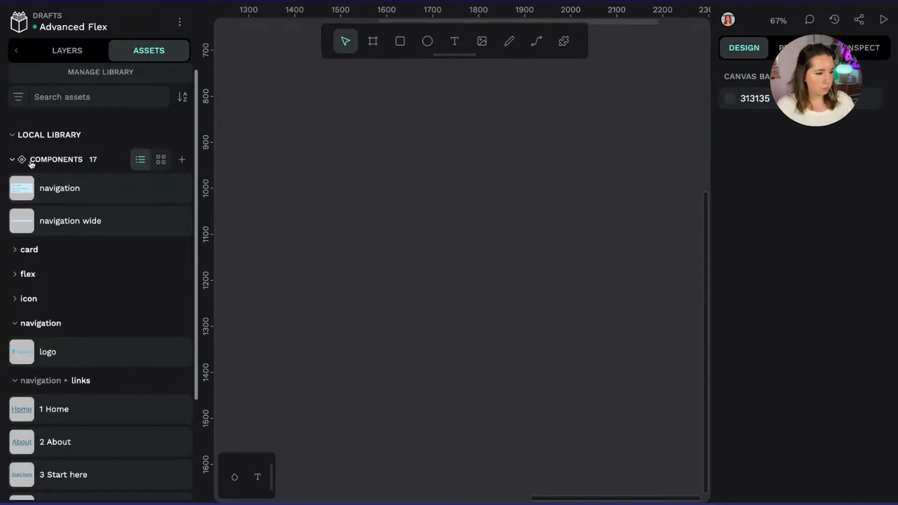
left_click(31, 166)
left_click(31, 165)
left_click(29, 256)
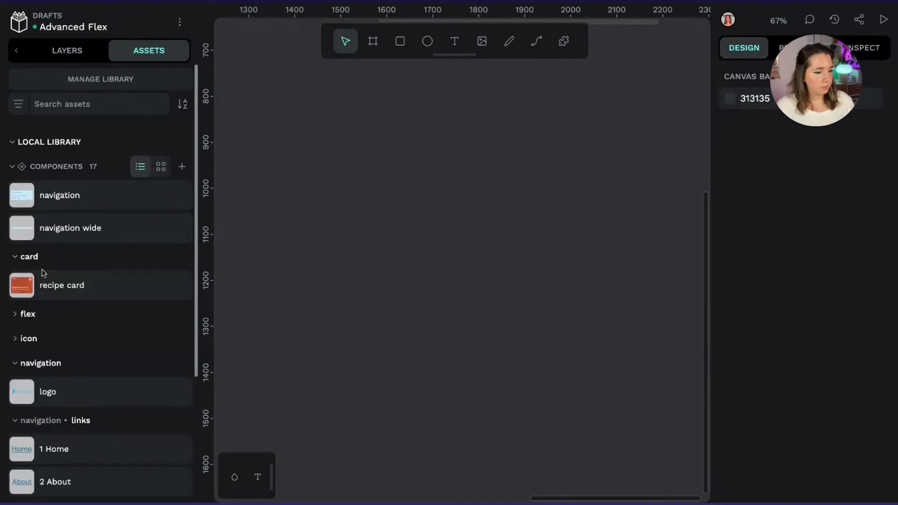
left_click(57, 290)
left_click_drag(57, 292, 567, 257)
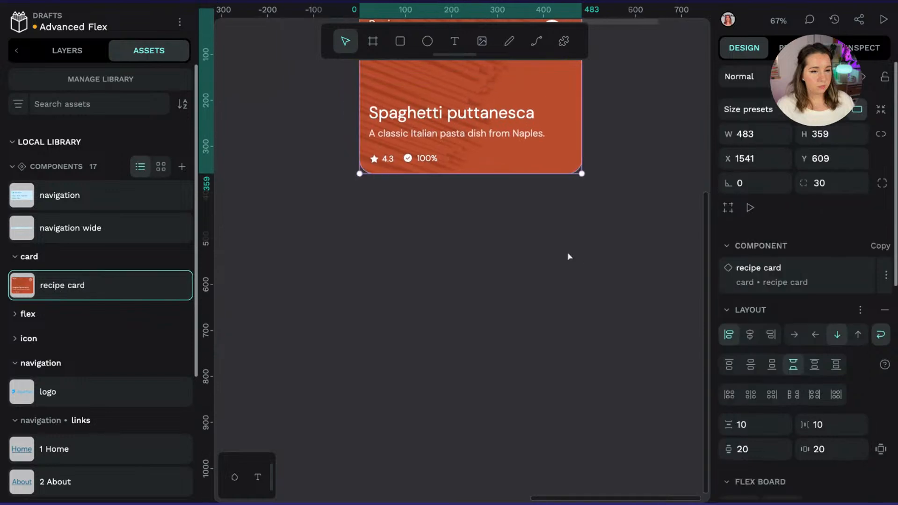
Move the recipe card instance to the free canvas area just below the existing boards
scroll(567, 257, "up", 2)
scroll(567, 256, "up", 5)
scroll(456, 177, "right", 4)
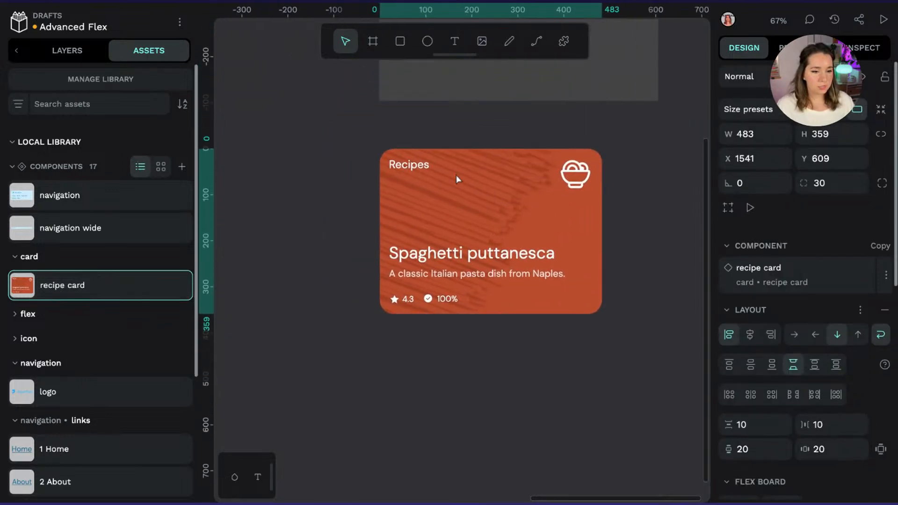
left_click_drag(349, 201, 335, 183)
scroll(580, 251, "down", 1)
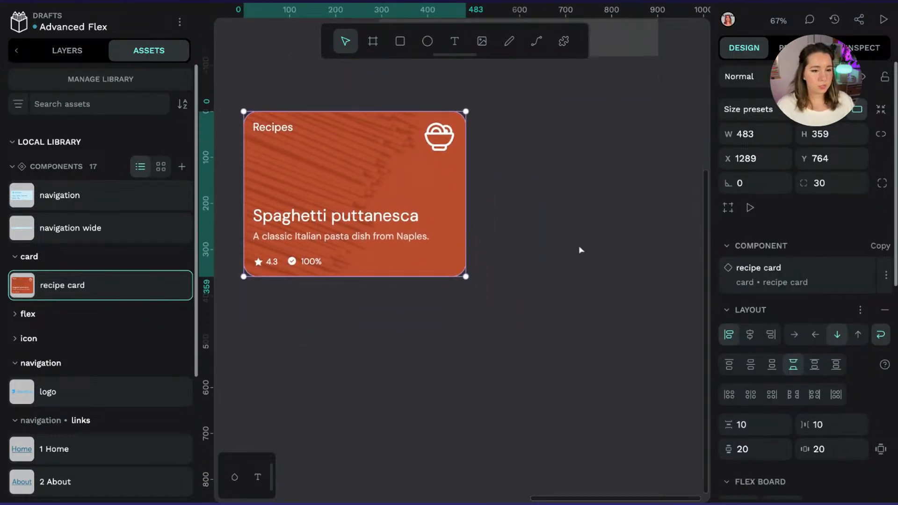
left_click(569, 267)
left_click_drag(295, 151, 297, 119)
left_click(578, 166)
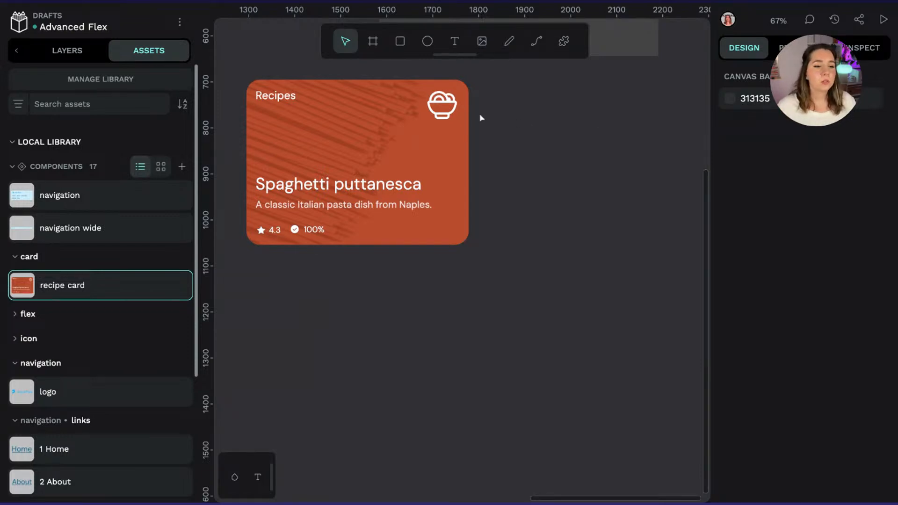
Draw a board about 540 by 416 below the recipe card and fill it with the terracotta 600 library color
left_click(82, 55)
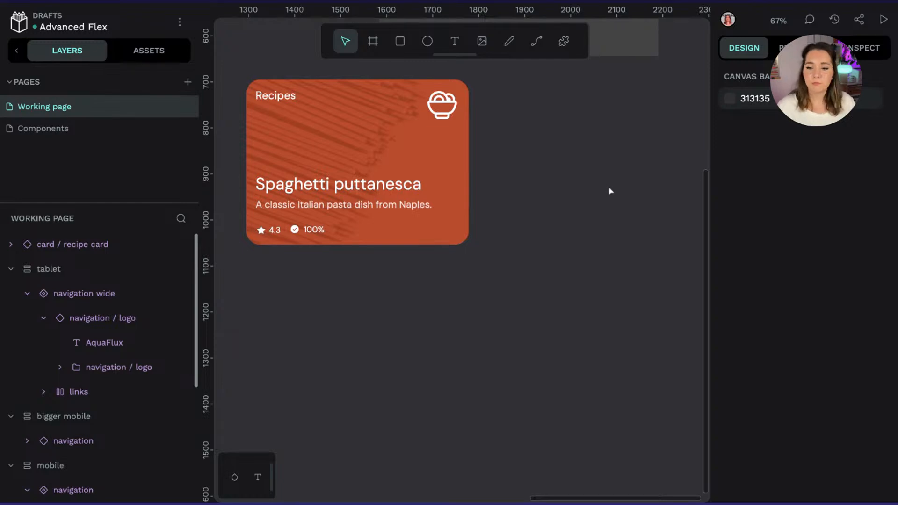
left_click(372, 41)
mouse_move(334, 281)
left_mouse_down()
mouse_move(617, 434)
mouse_move(582, 472)
left_mouse_up()
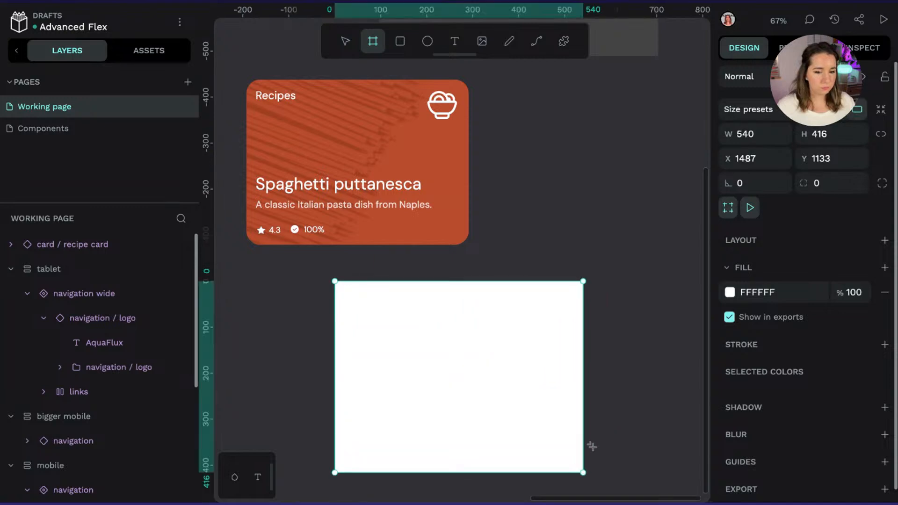
left_click(730, 292)
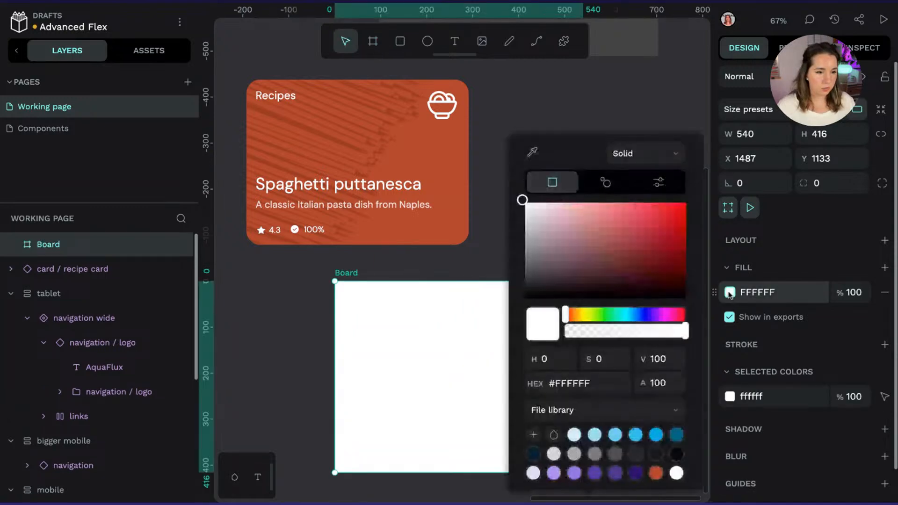
left_click(656, 472)
left_click(655, 116)
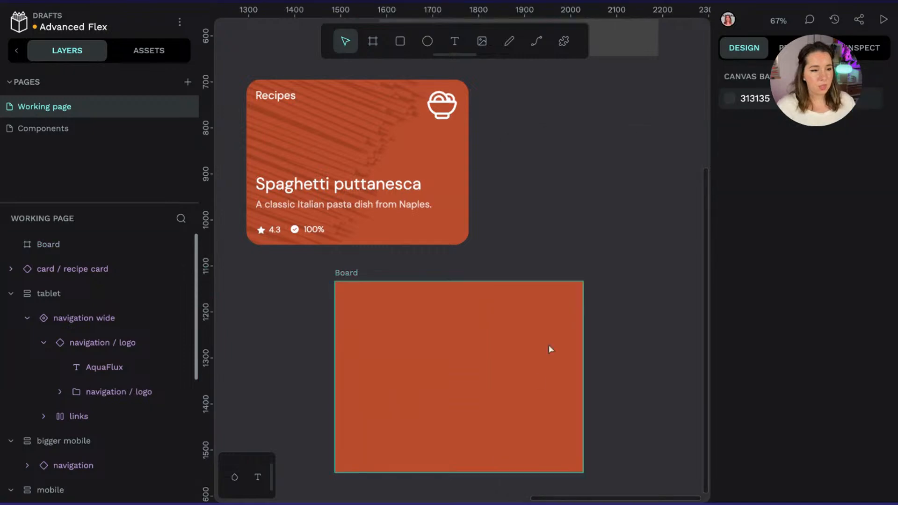
Add a second fill above terracotta 600 on the new board, using the striped terracotta texture image
left_click(399, 348)
scroll(691, 318, "down", 1)
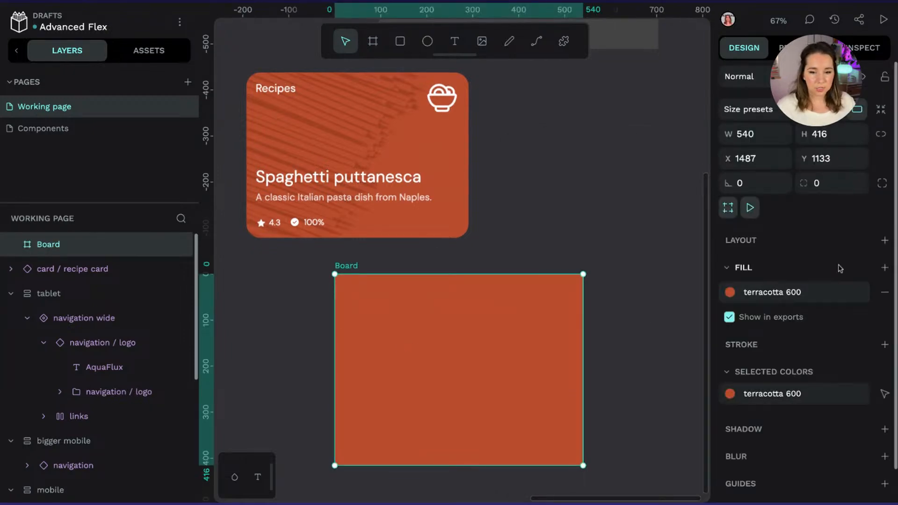
left_click(884, 267)
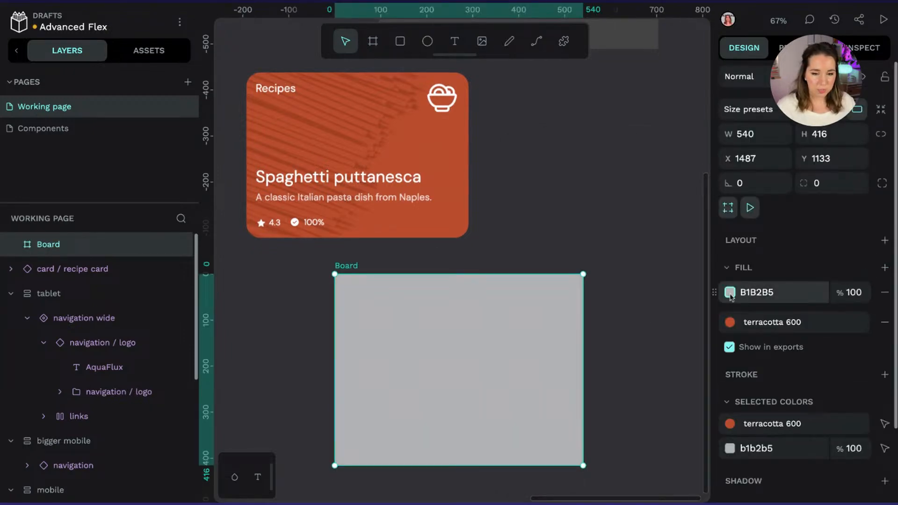
left_click(730, 293)
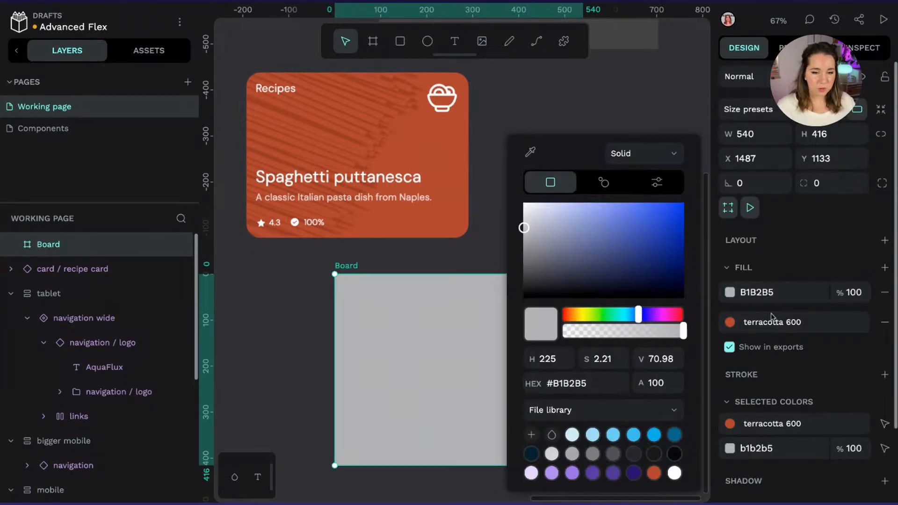
left_click(641, 162)
left_click(626, 221)
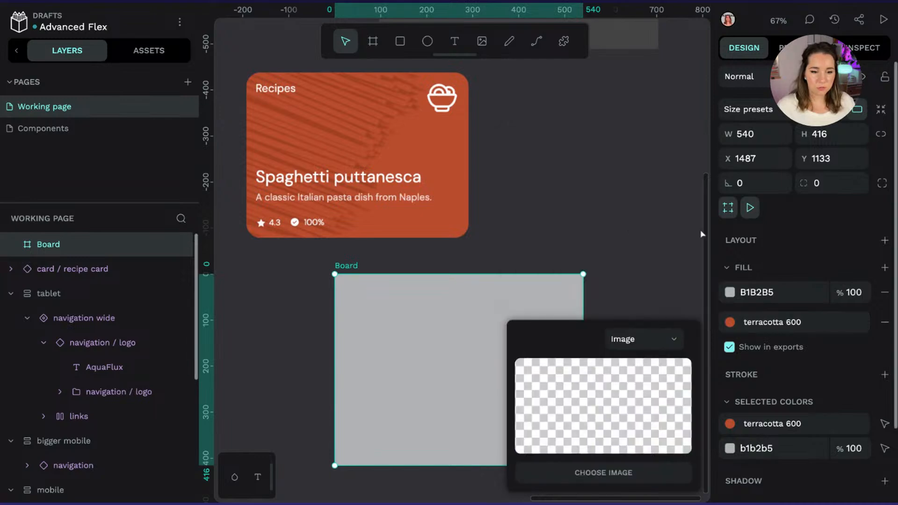
left_click(568, 476)
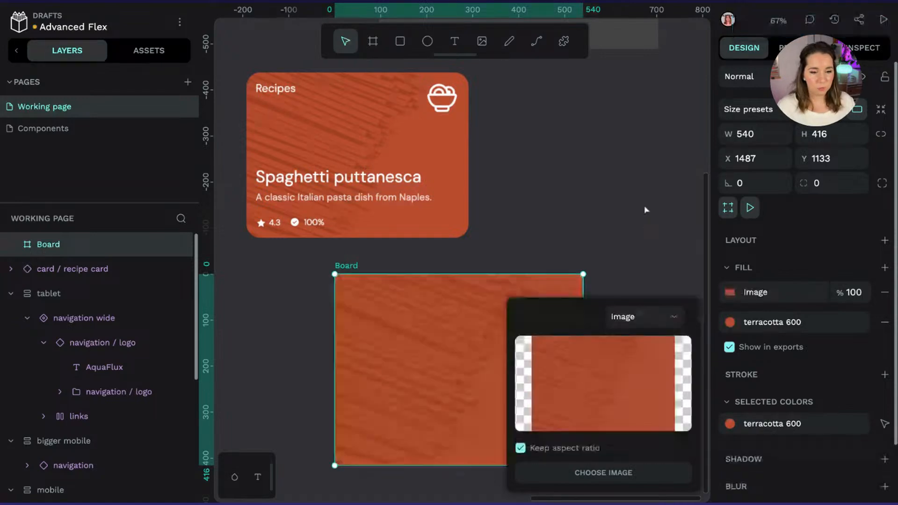
left_click(580, 220)
Rename the new board as "recipe card recreation"
double_click(86, 243)
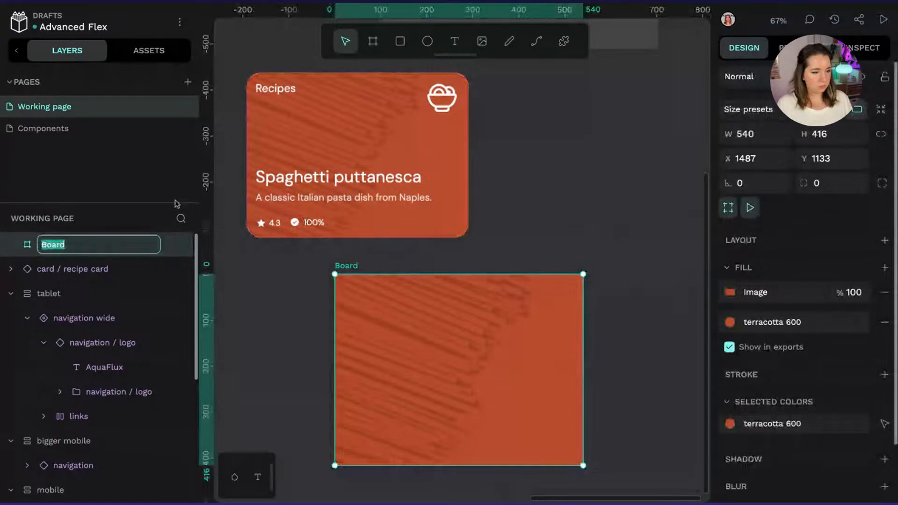
type("r")
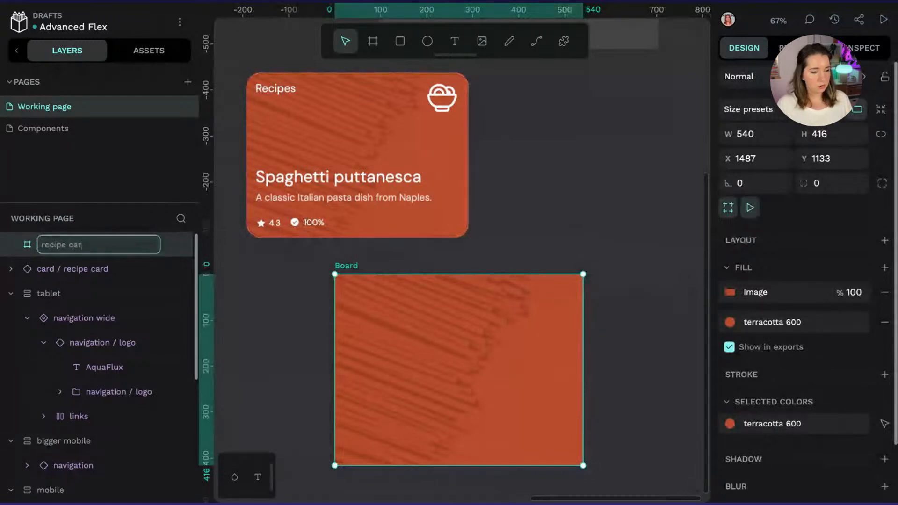
type("ecepe card rech")
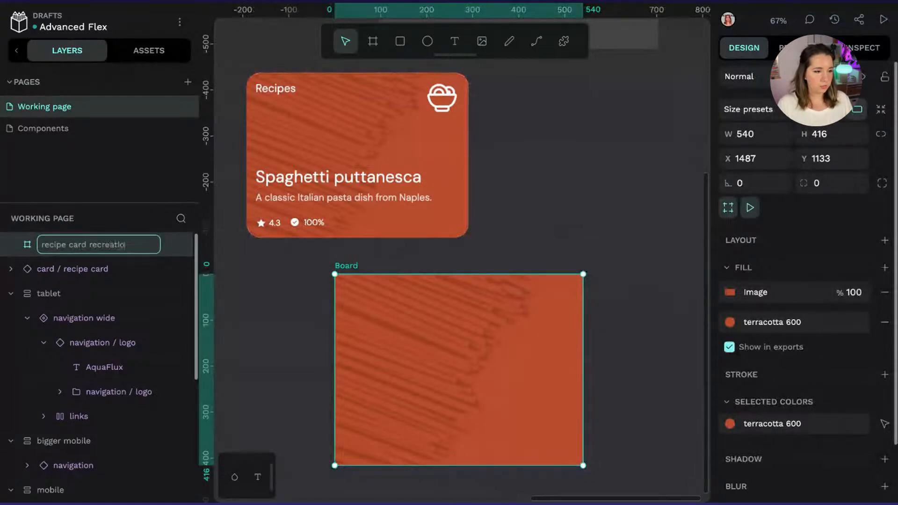
type("eation")
key("Return")
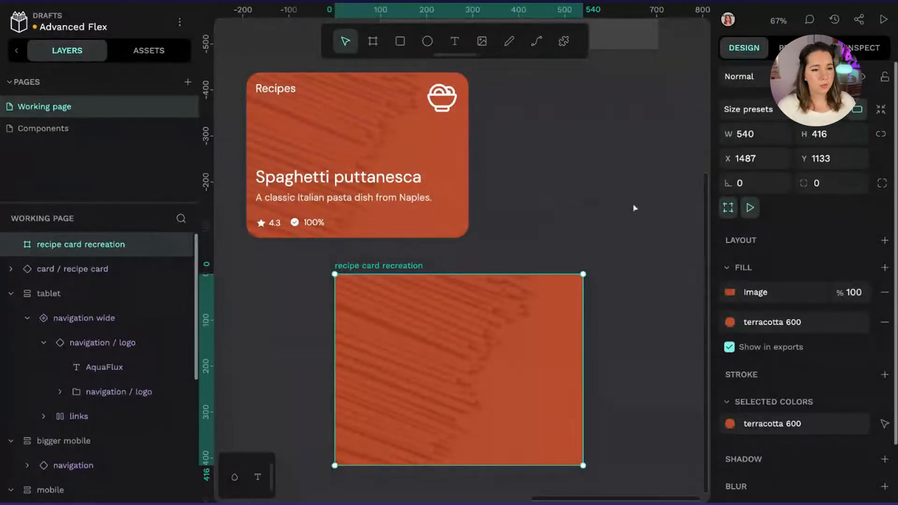
Set the corner radius of the recipe card recreation board to 30
left_click(825, 183)
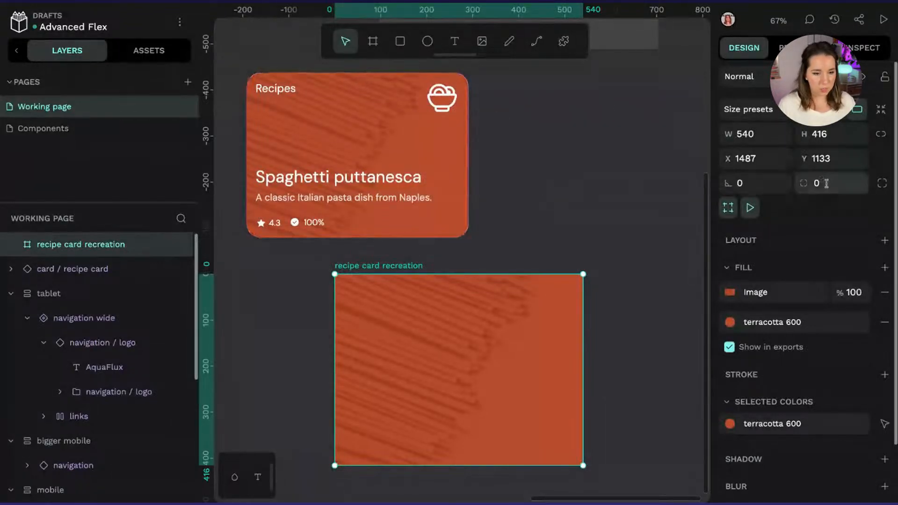
type("30")
key("Return")
left_click(647, 192)
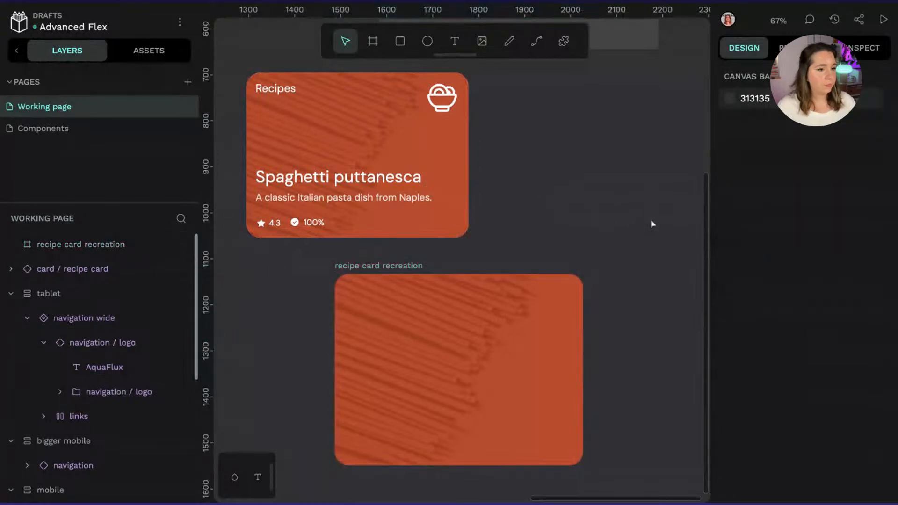
Add a text layer reading "Recipes" in the upper part of the recipe card recreation board, at about X 94, Y 91
left_click(454, 41)
left_click(379, 317)
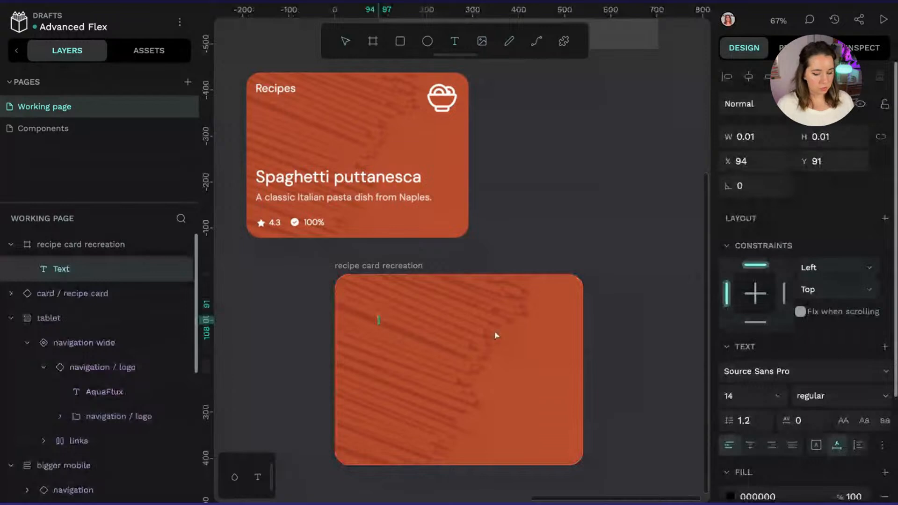
type("Recipes")
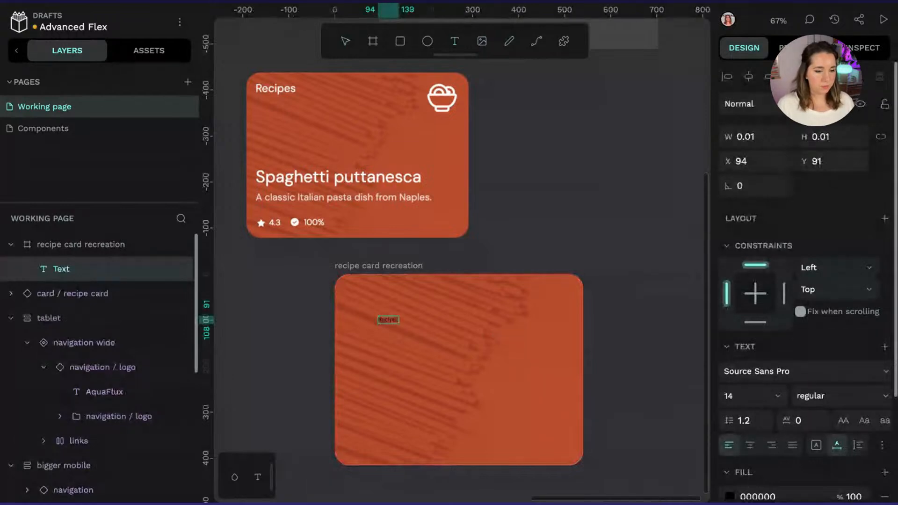
key("Escape")
Duplicate the Recipes text, place the copy below it at about Y 160, and change its wording to "Spaghetti puttanesca"
key("ctrl+d")
left_click_drag(390, 321, 391, 352)
double_click(384, 354)
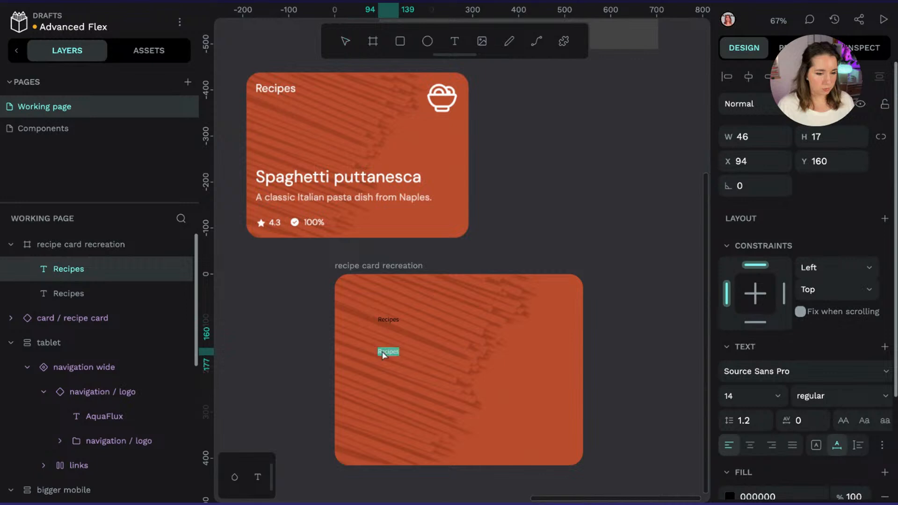
type("S")
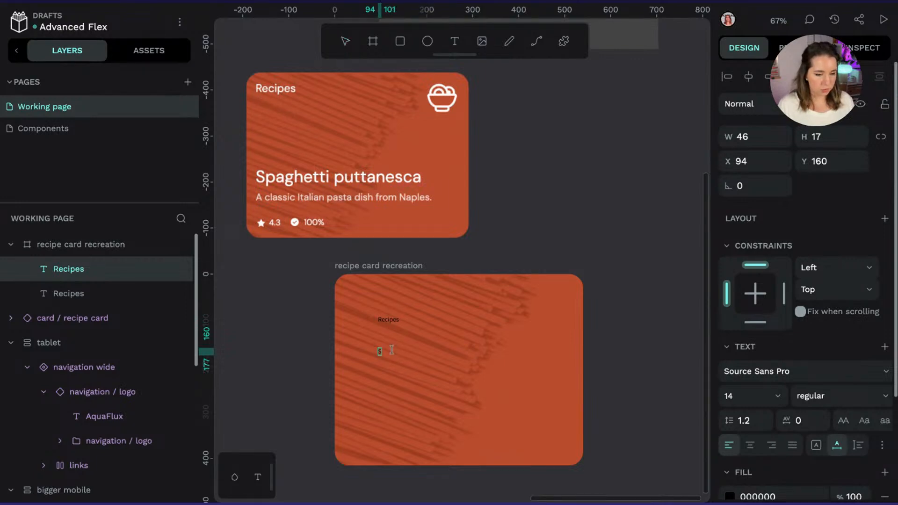
type("paghetti")
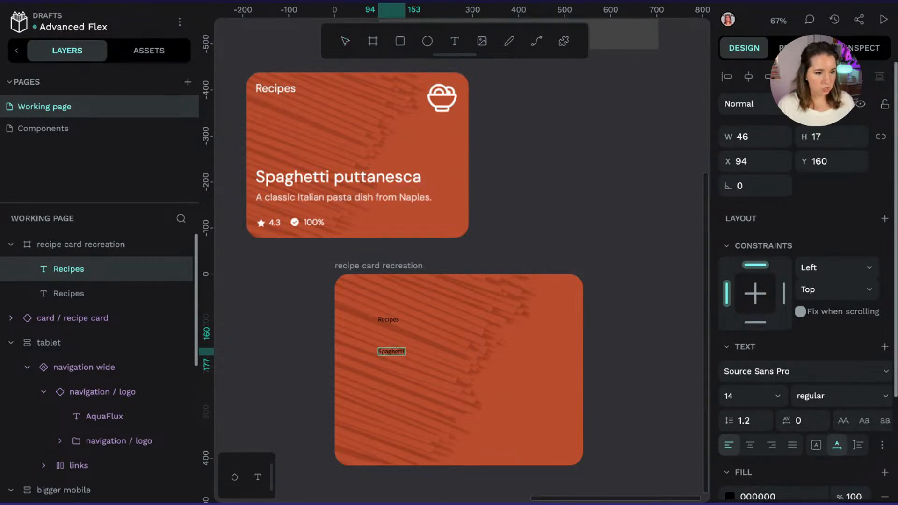
type(" puttanes")
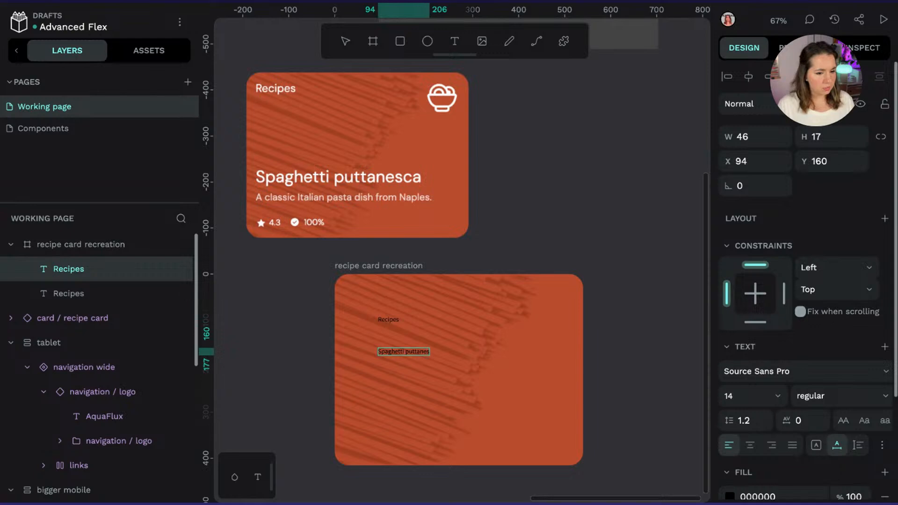
type("ca")
key("Escape")
Duplicate the Spaghetti puttanesca text, place the copy below it at Y 210, and change its wording to "A classic Italian pasta dish from Naples."
key("ctrl+d")
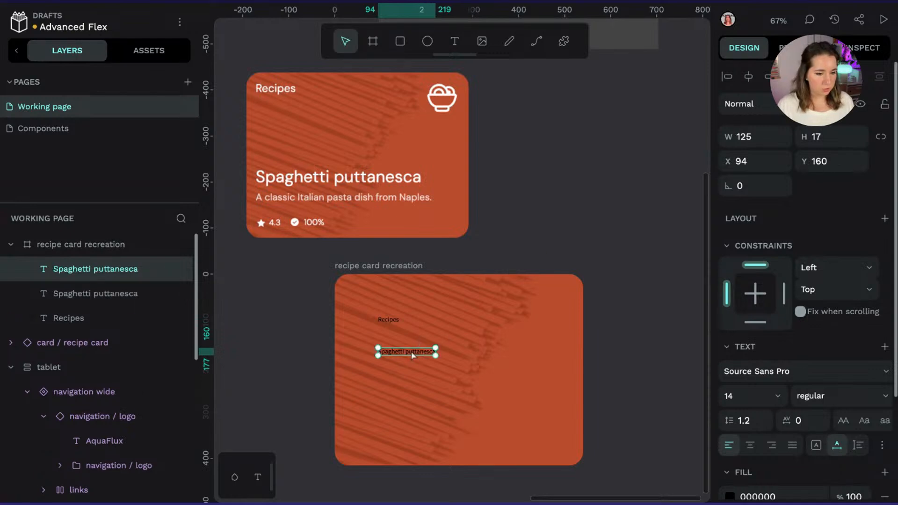
left_click_drag(411, 356, 412, 380)
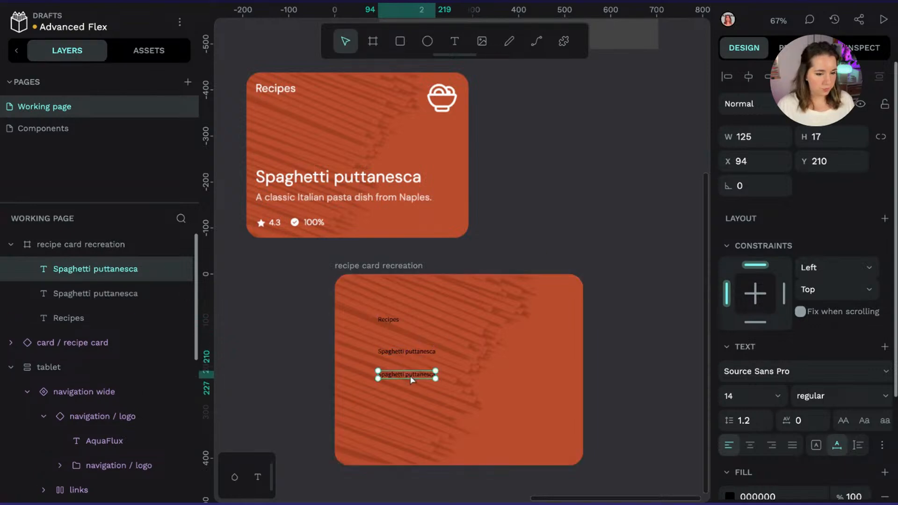
key("Return")
type("A")
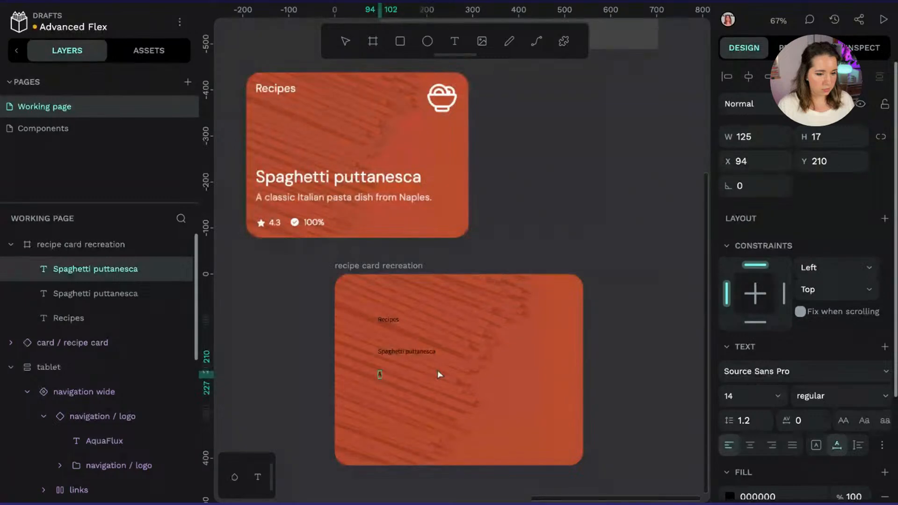
type(" classic It")
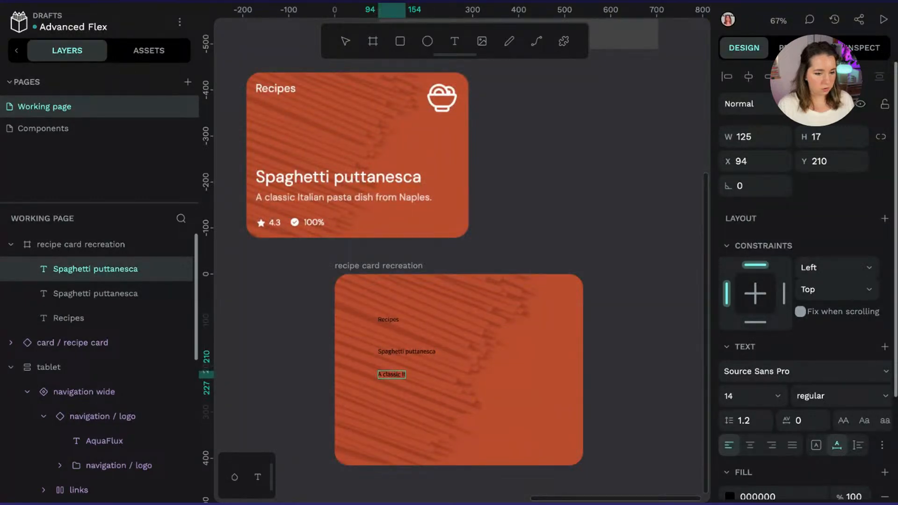
type("alian past")
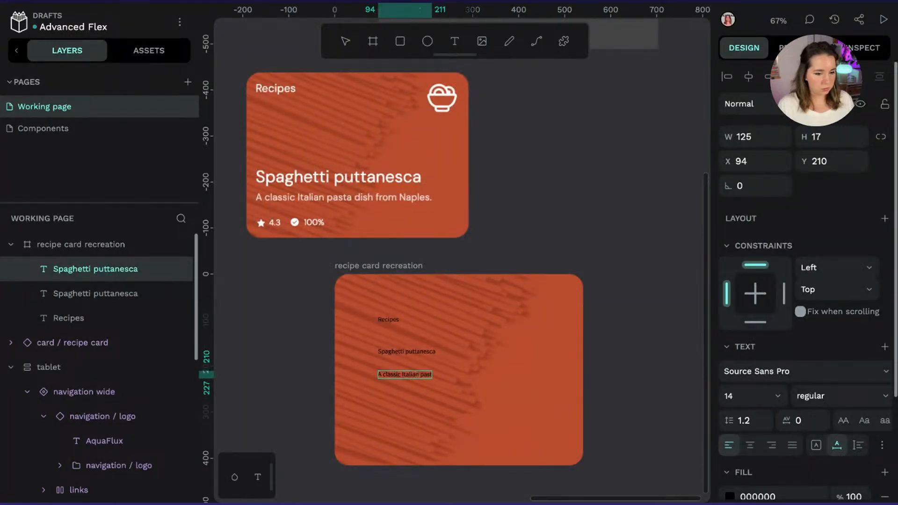
type("a dish")
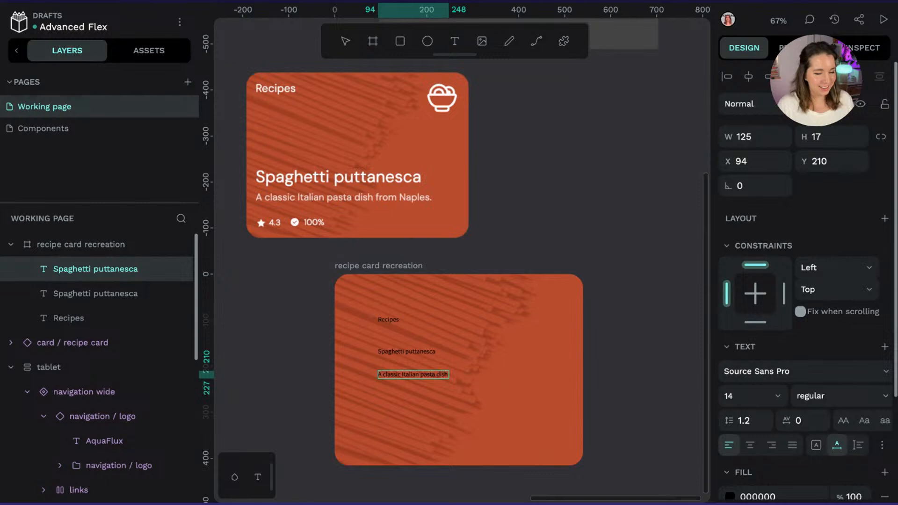
type(" from Naples.")
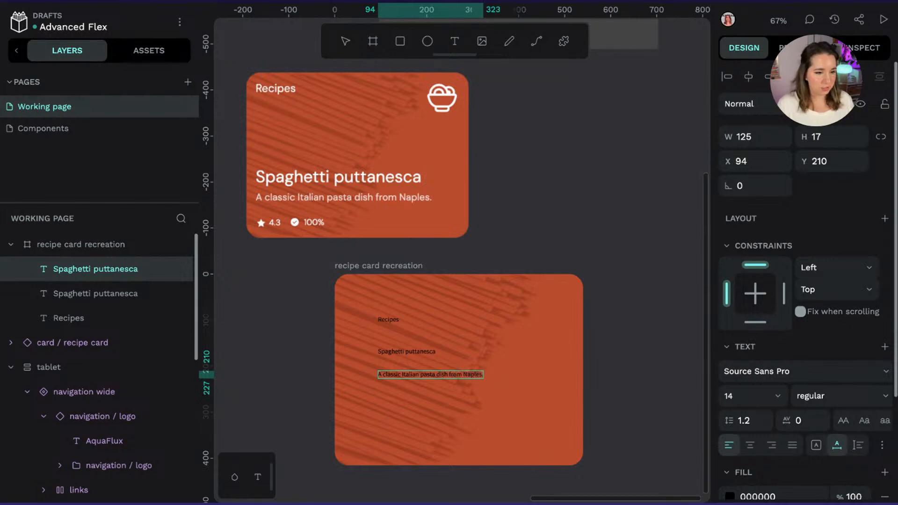
key("Escape")
Duplicate the description text, place the copy below it at about X 104, Y 311, and change its wording to "4.3"
left_click_drag(438, 379, 443, 425)
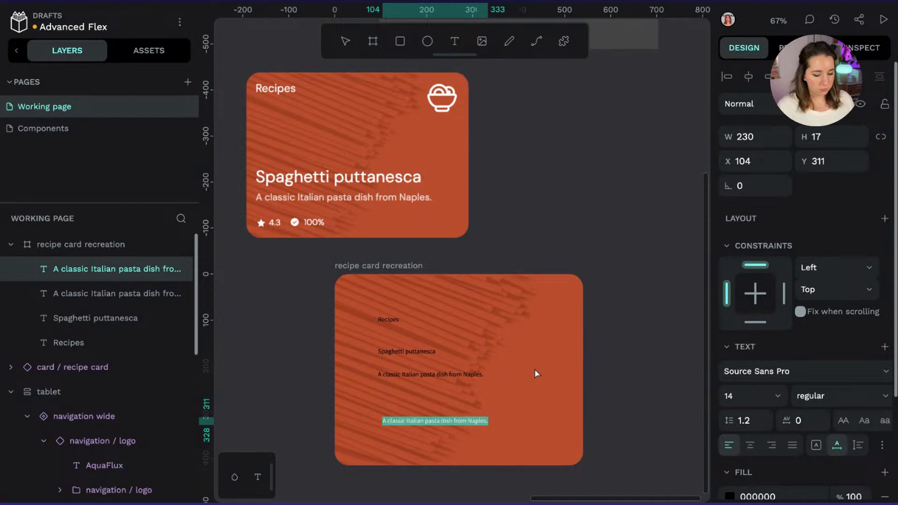
type("4.3")
key("Escape")
Duplicate the 4.3 text, place the copy beside it on the same line at Y 311, and change its wording to "100"
key("ctrl+d")
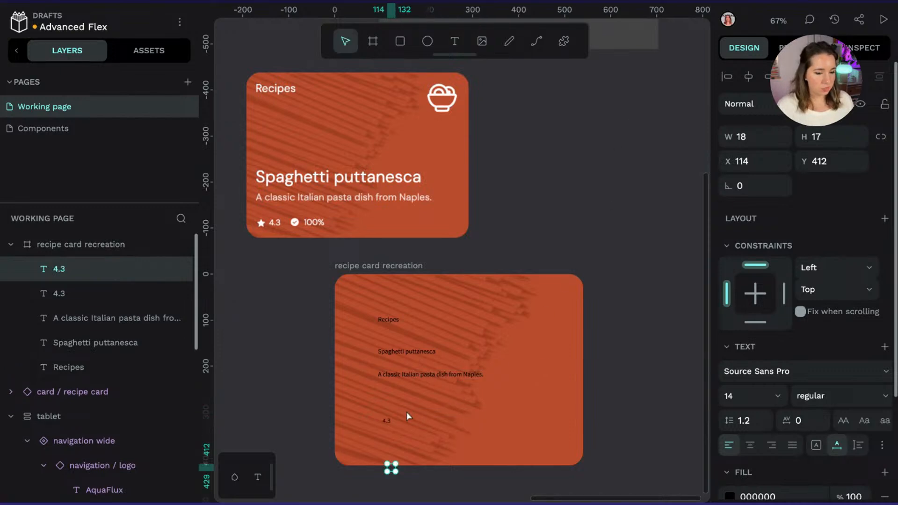
left_click_drag(394, 472, 447, 428)
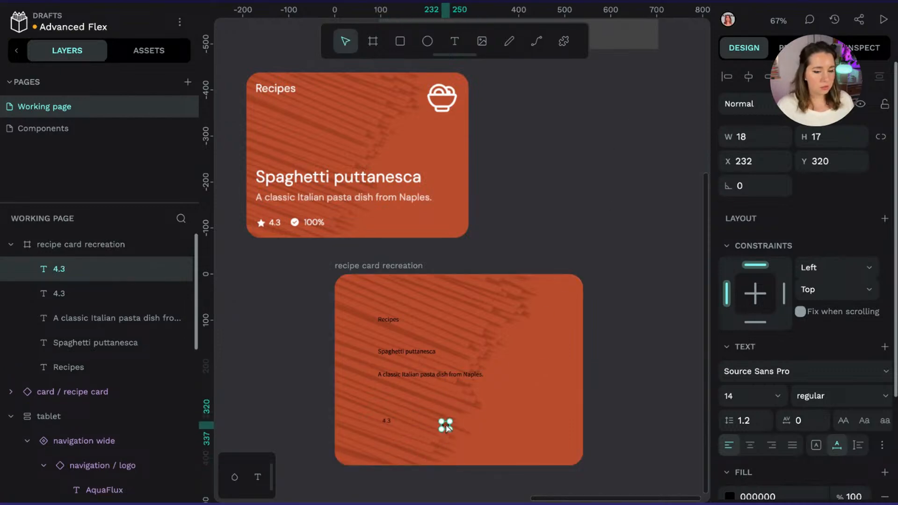
double_click(446, 427)
type("100")
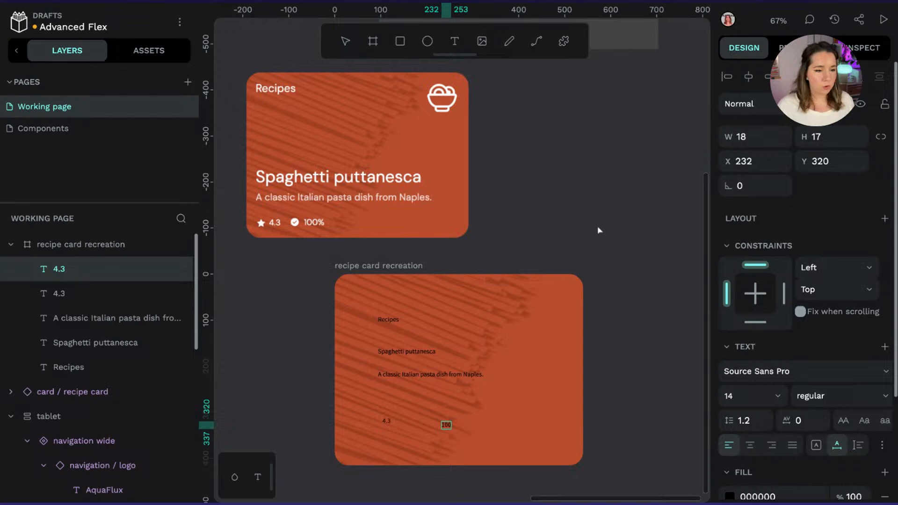
key("Escape")
left_click_drag(448, 429, 442, 425)
Apply the Meta typography and the library's white fill to both the 4.3 and 100 texts
left_click(386, 429, "shift")
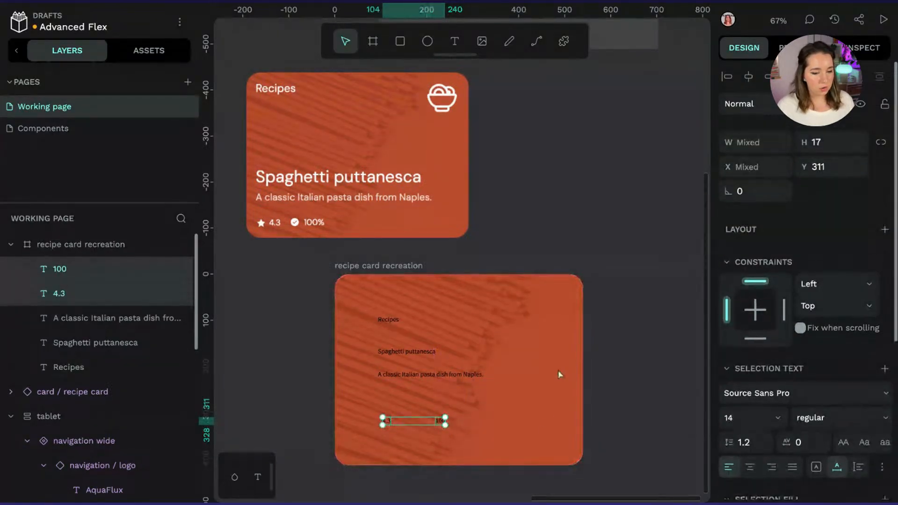
scroll(523, 411, "down", 3)
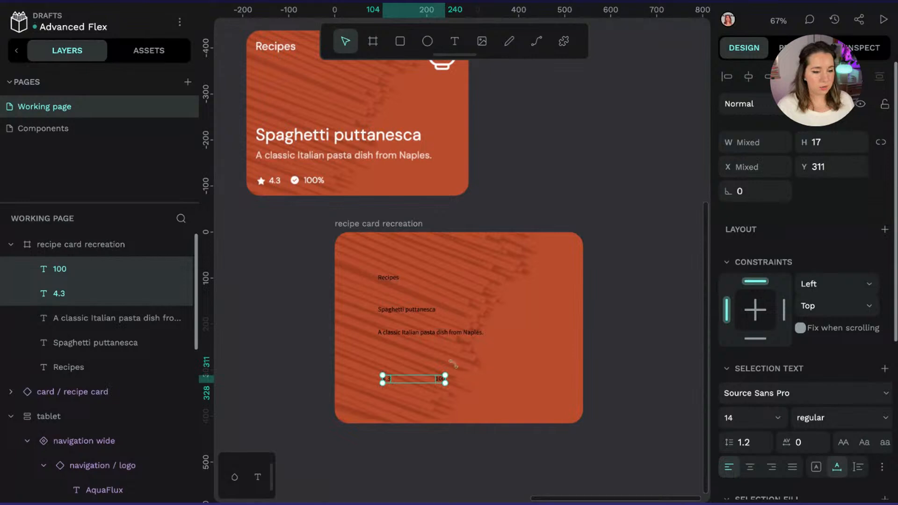
left_click(258, 476)
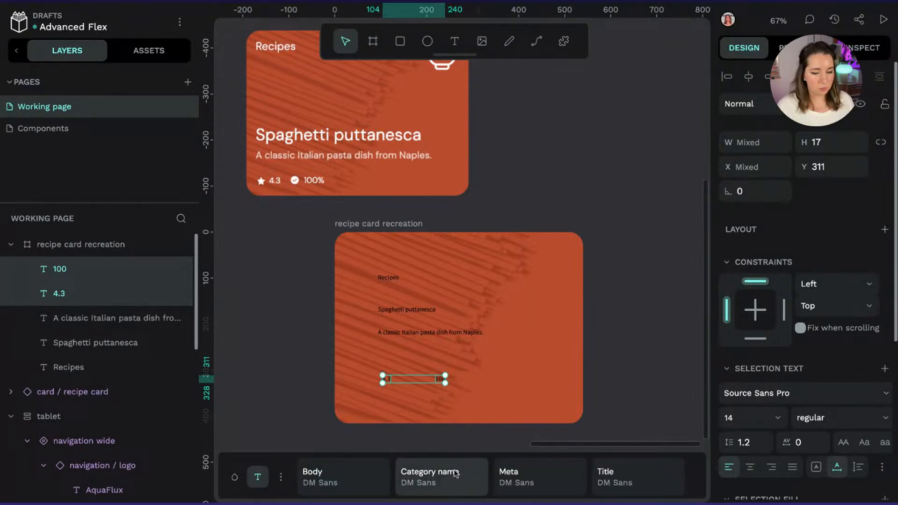
left_click(538, 470)
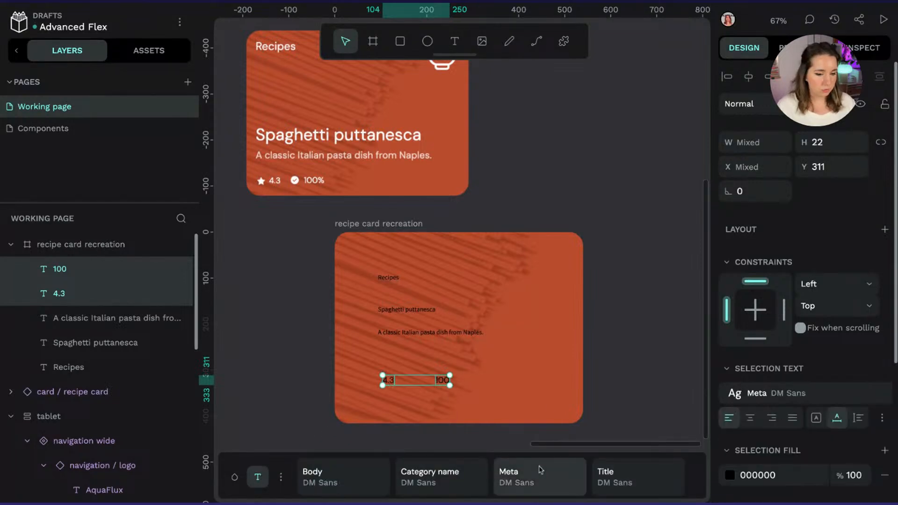
left_click(729, 475)
left_click(677, 472)
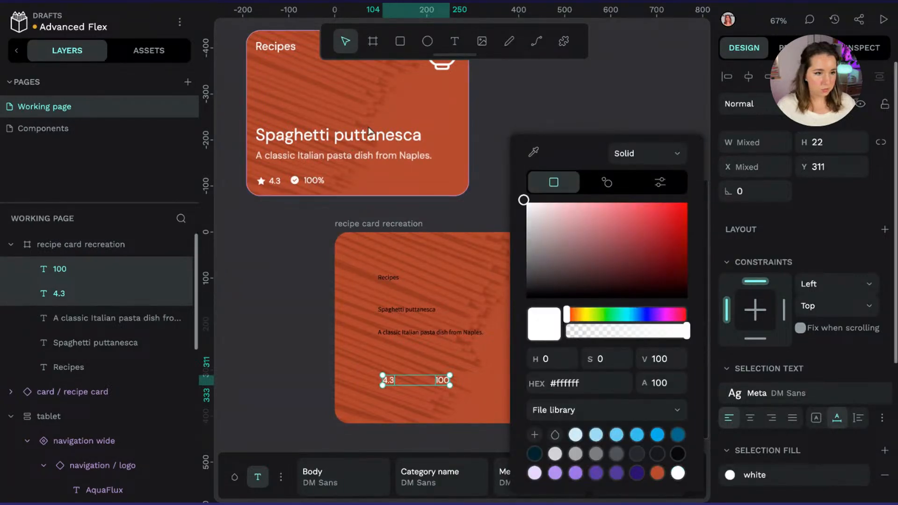
key("Escape")
Apply the Body typography and the library's white fill to the description text about the Italian pasta dish
left_click(451, 336)
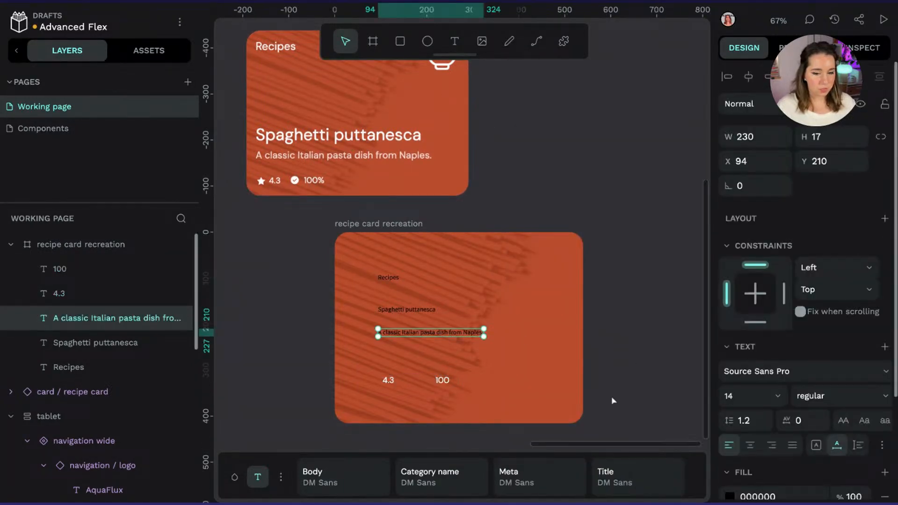
left_click(337, 476)
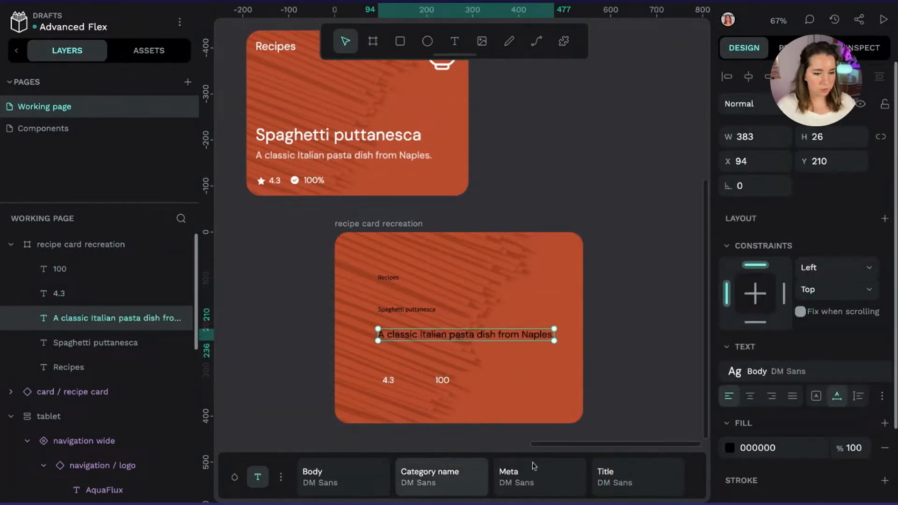
left_click(730, 447)
left_click(678, 473)
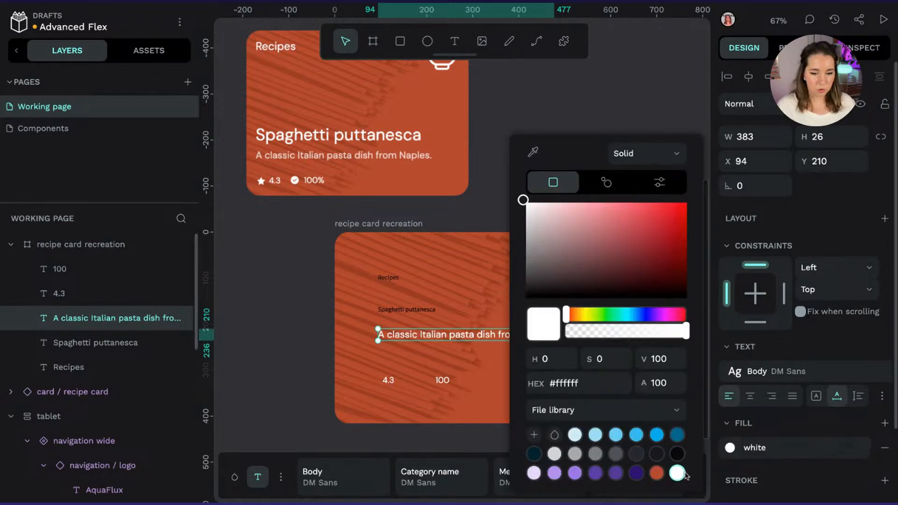
Set the opacity of the description text's white fill to 85%
left_click(667, 383)
key("BackSpace")
key("BackSpace")
key("BackSpace")
type("90")
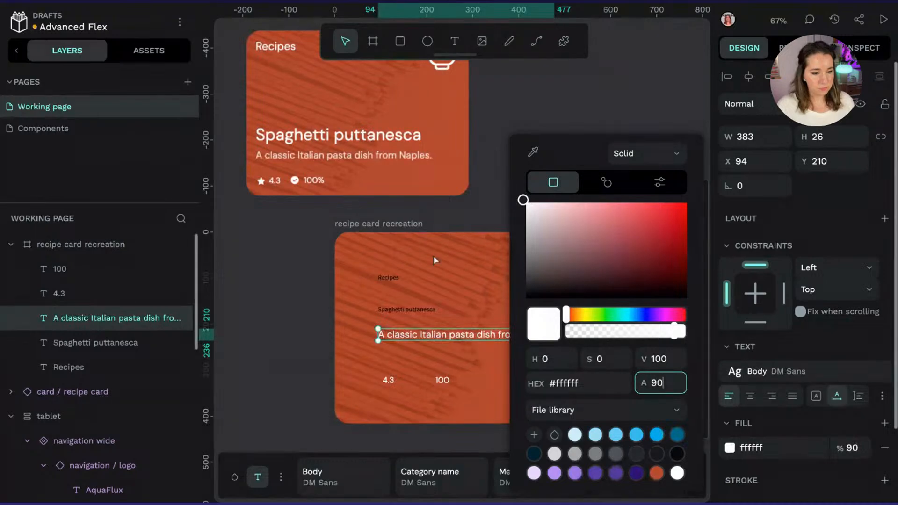
double_click(660, 380)
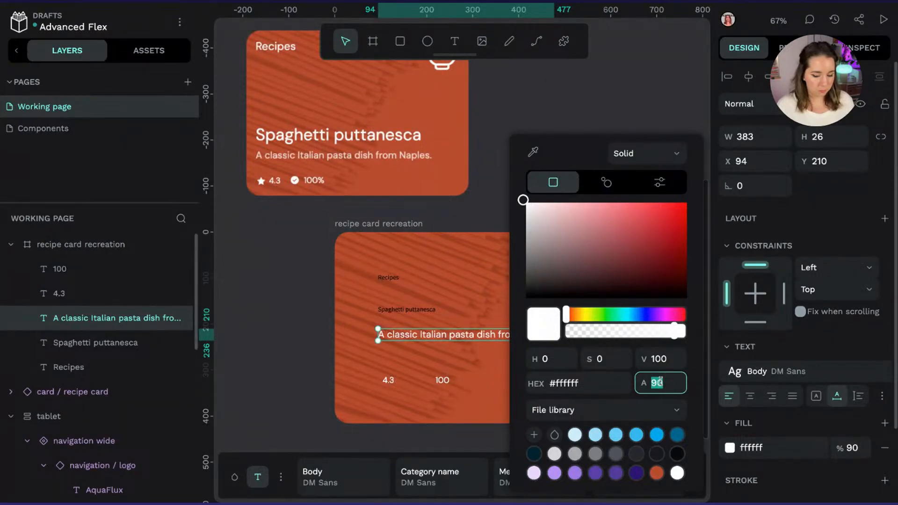
type("85")
left_click(457, 317)
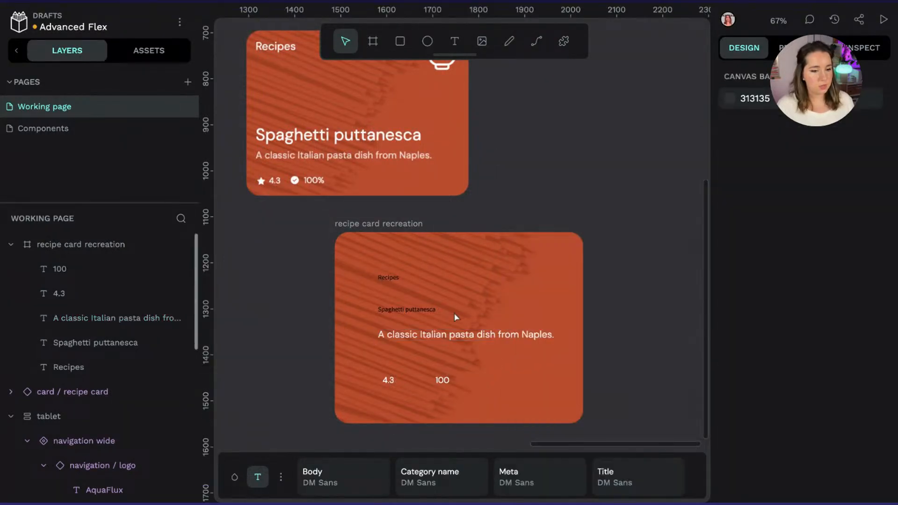
Apply the Title typography and the library's white fill to the Spaghetti puttanesca text in the recreation board
left_click(427, 310)
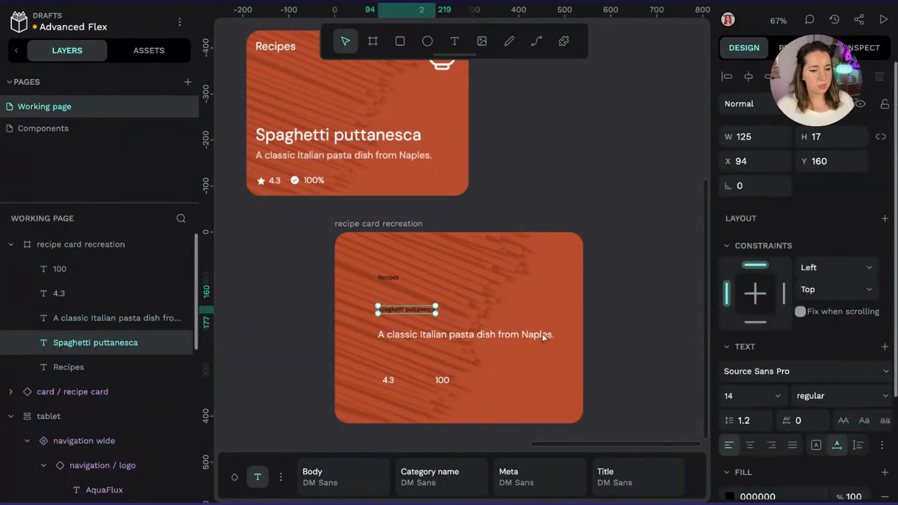
left_click(626, 473)
left_click(729, 448)
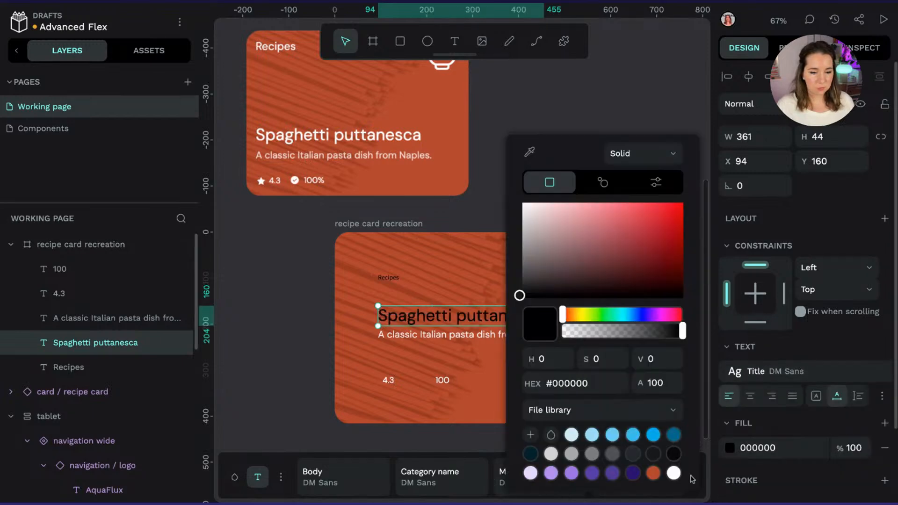
left_click(673, 472)
left_click(245, 282)
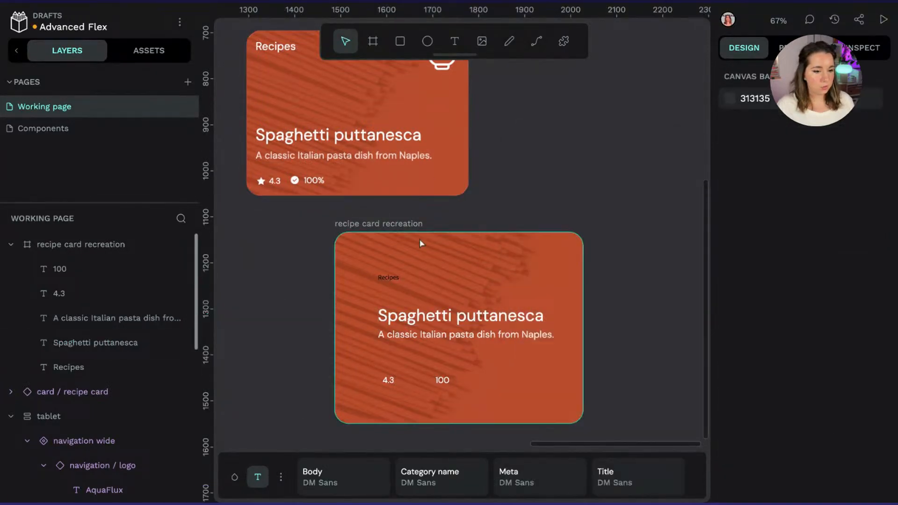
Apply the Category name typography to the Recipes text in the recreation board
left_click(387, 278)
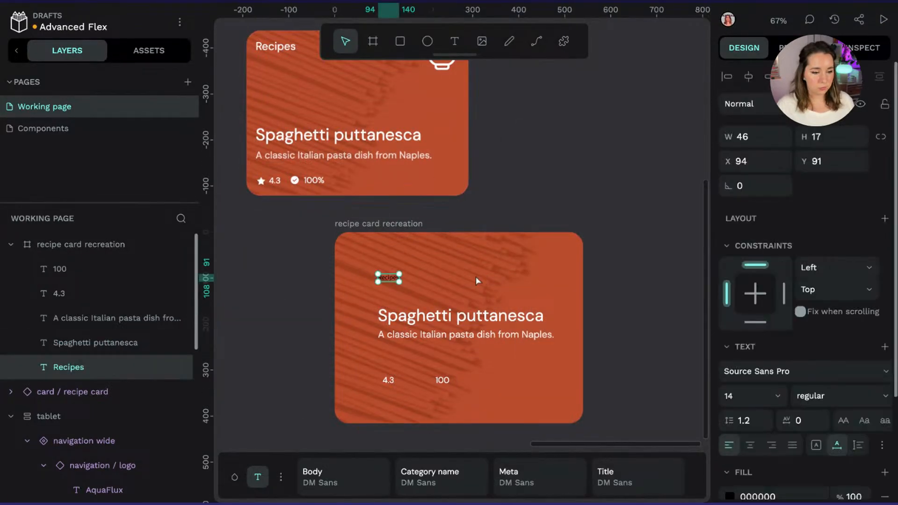
left_click(243, 477)
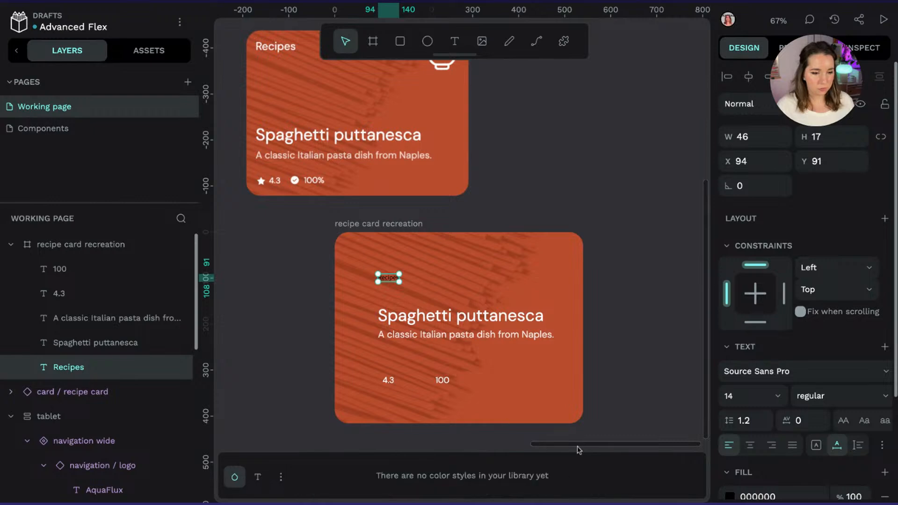
left_click(260, 479)
left_click(461, 475)
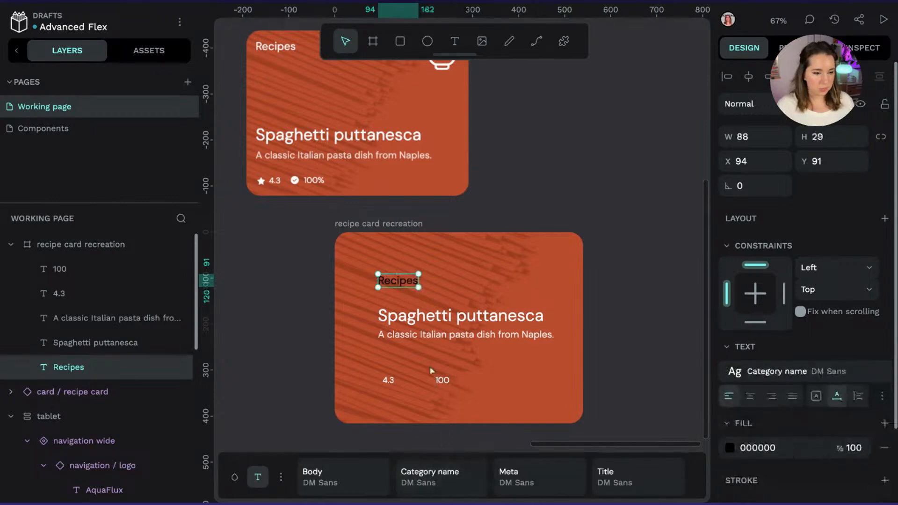
Switch the color palette to the file library and apply its white color to the Recipes text
left_click(234, 477)
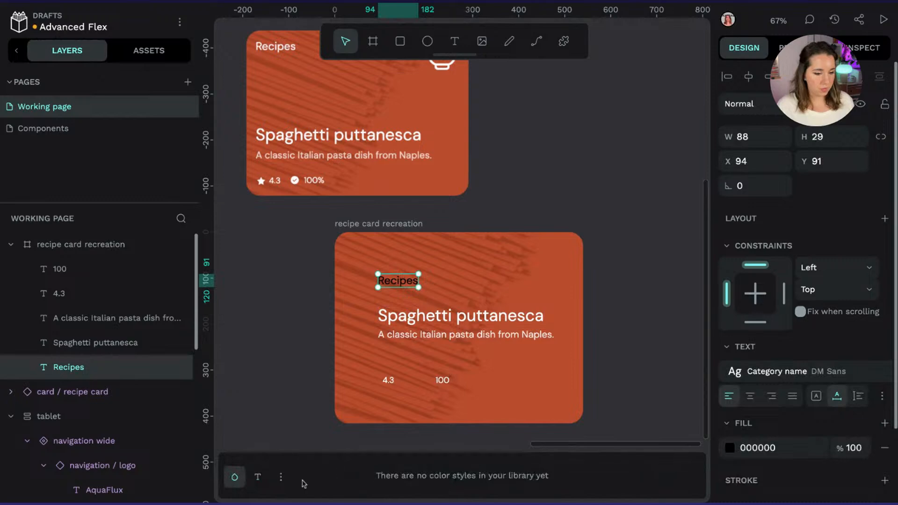
left_click(281, 477)
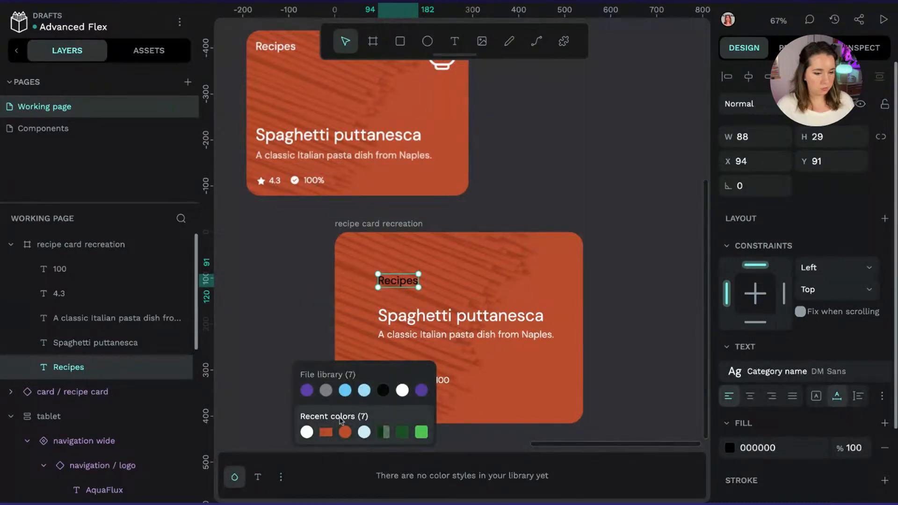
left_click(339, 380)
scroll(472, 479, "right", 10)
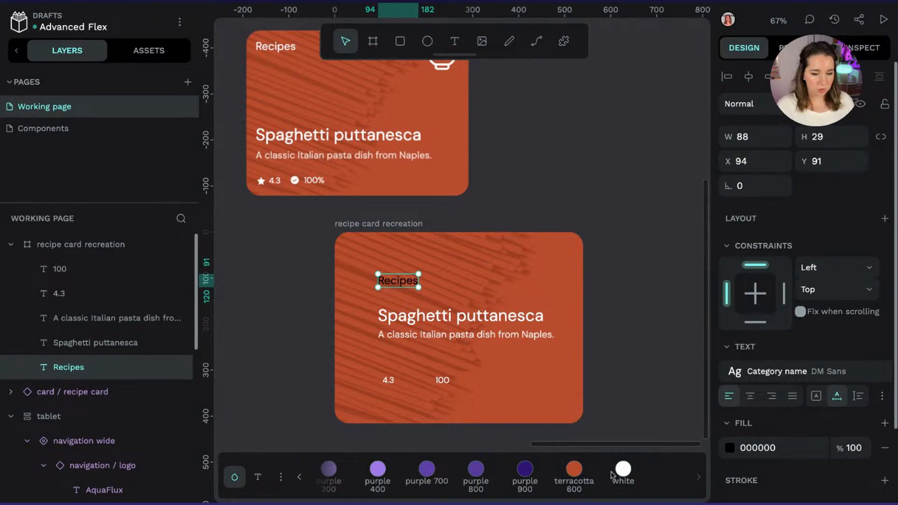
left_click(613, 471)
left_click(614, 132)
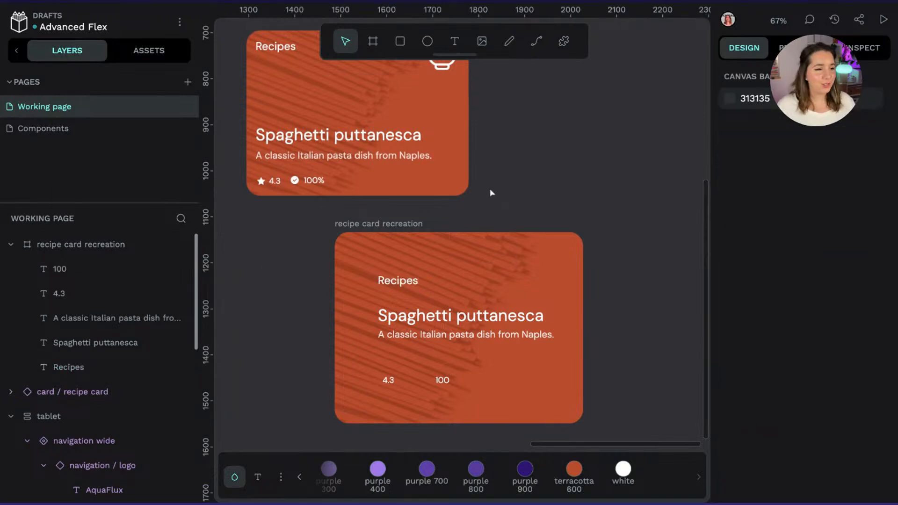
Place the food icon at the recreation board's upper right, the star icon beside 4.3 and the check filled icon beside 100
scroll(434, 112, "up", 2)
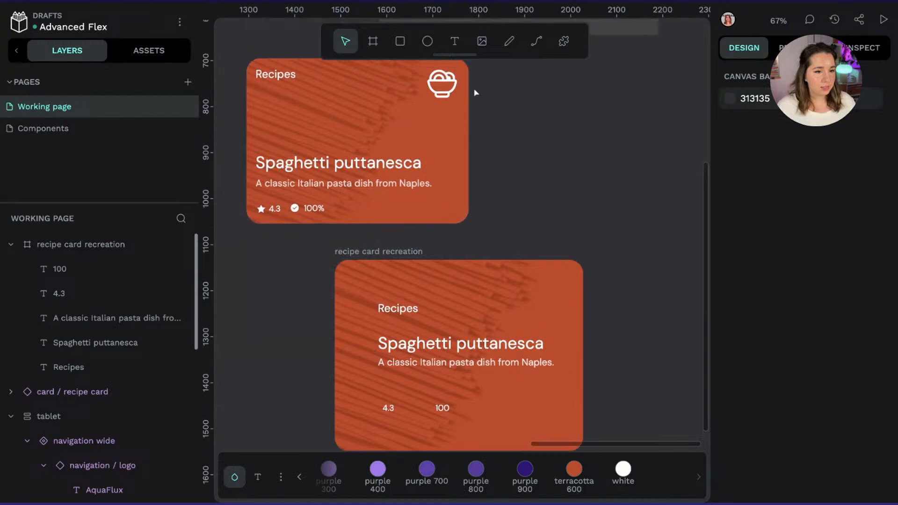
scroll(535, 139, "down", 3)
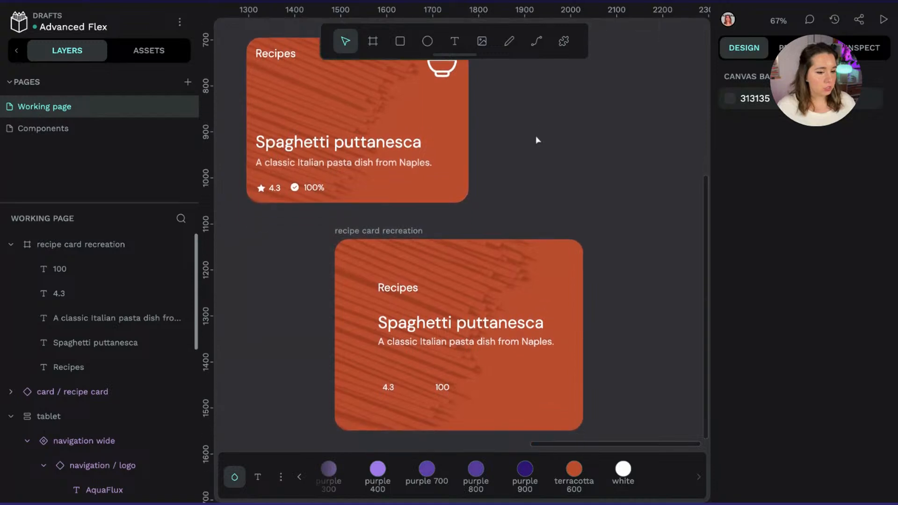
left_click(149, 50)
left_click(41, 340)
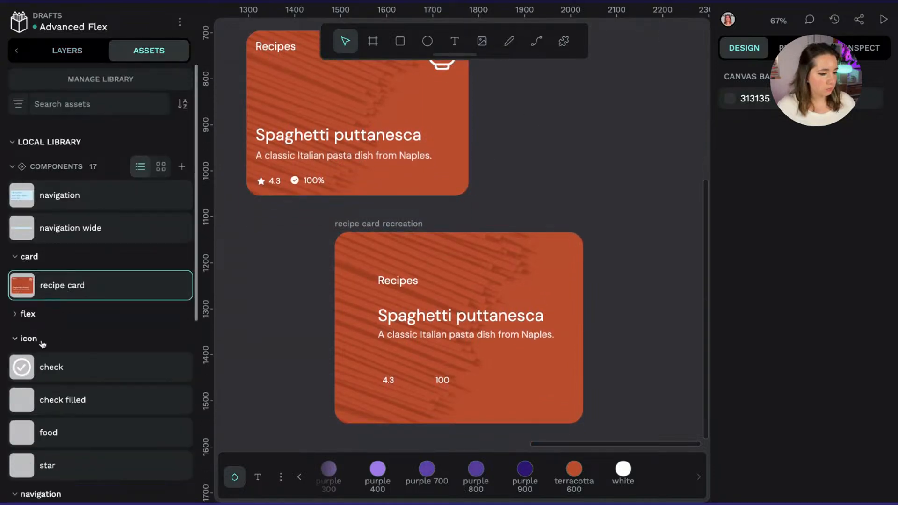
scroll(42, 344, "down", 3)
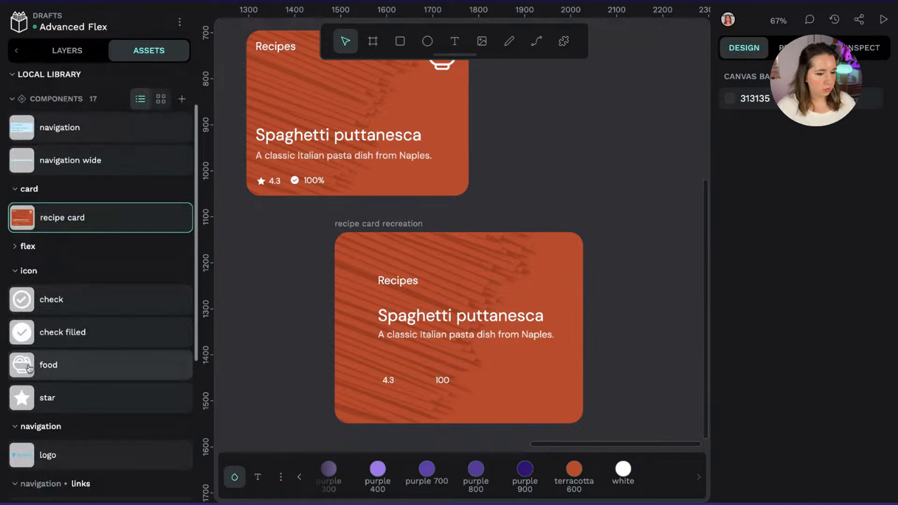
left_click_drag(29, 369, 507, 258)
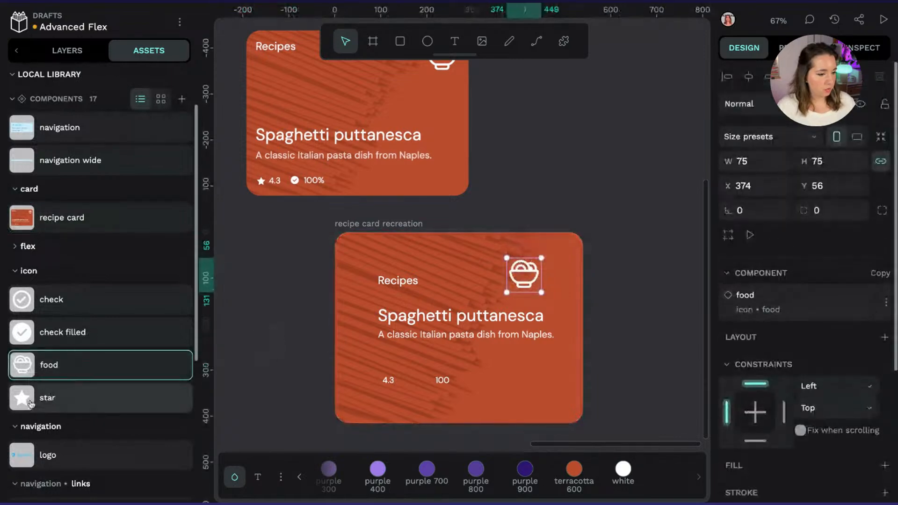
left_click_drag(29, 403, 373, 379)
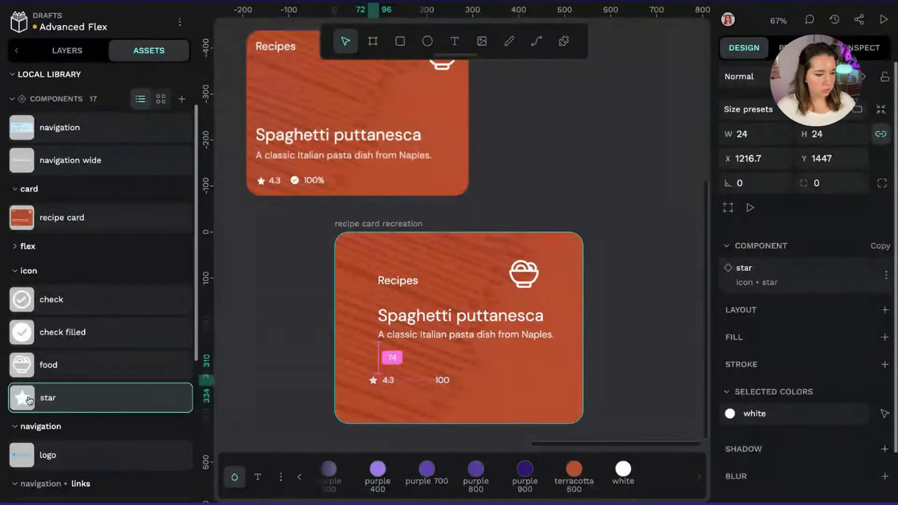
left_click_drag(24, 335, 429, 381)
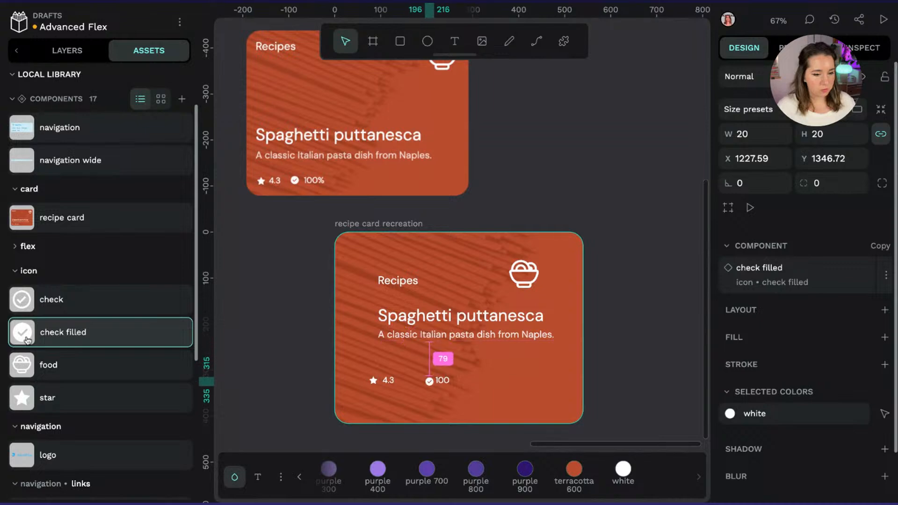
Change the 100 text in the recreation board to 100%
left_click(67, 50)
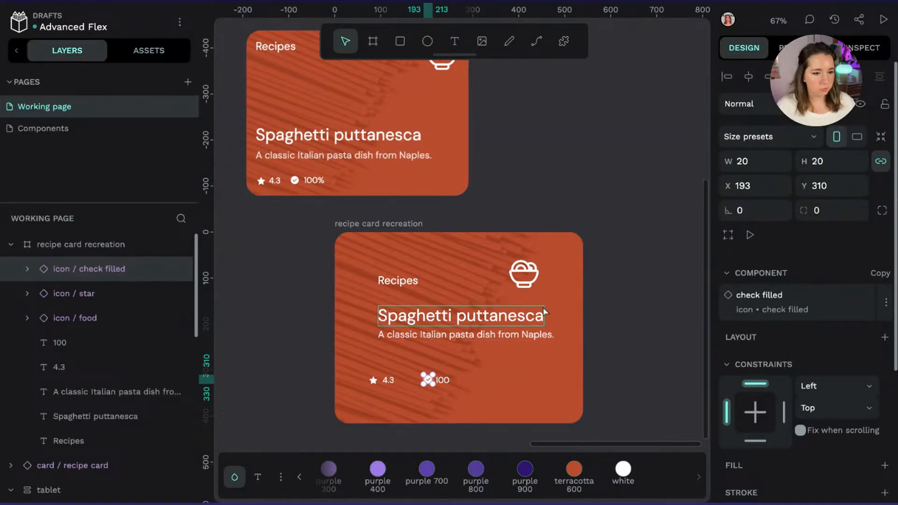
double_click(442, 380)
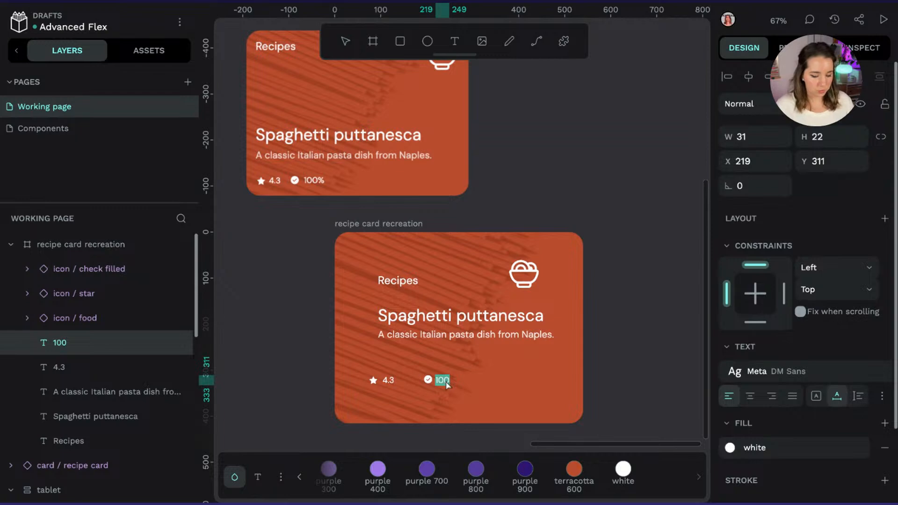
key("Right")
type("%")
key("Escape")
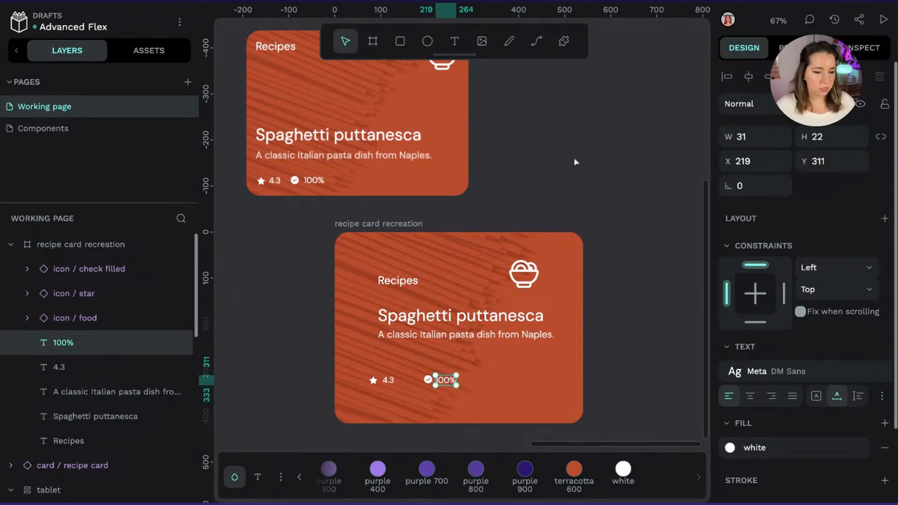
key("Escape")
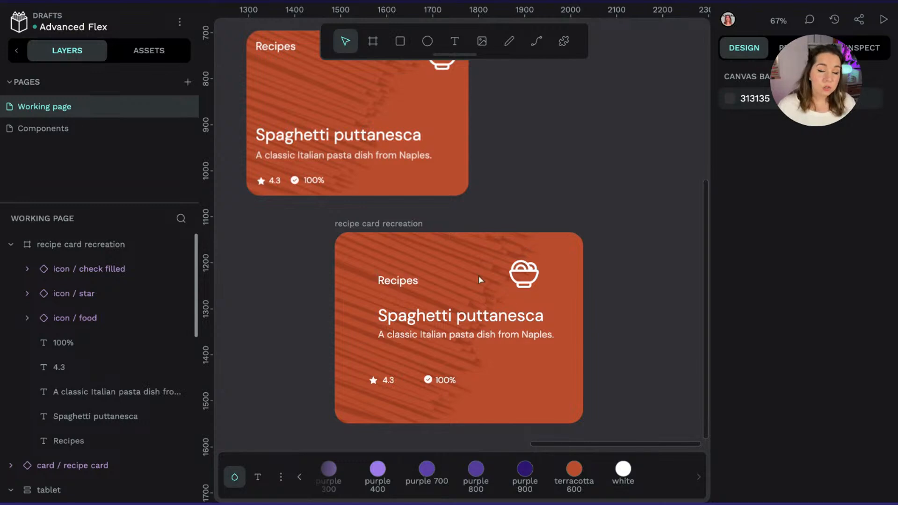
Move Recipes to the board's upper-left corner, the food icon further into the upper-right corner, and the title and description lower
left_click_drag(392, 283, 368, 253)
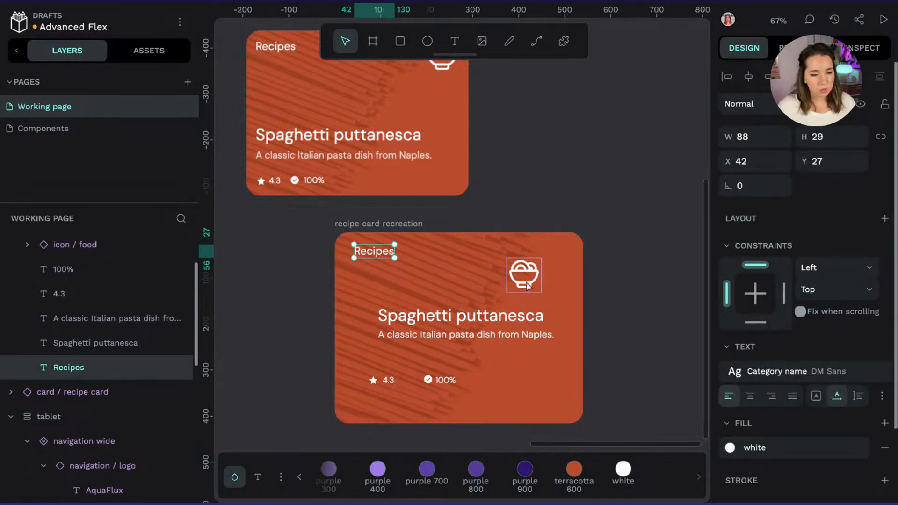
left_click_drag(523, 273, 546, 257)
left_click_drag(486, 318, 496, 358)
left_click(510, 340)
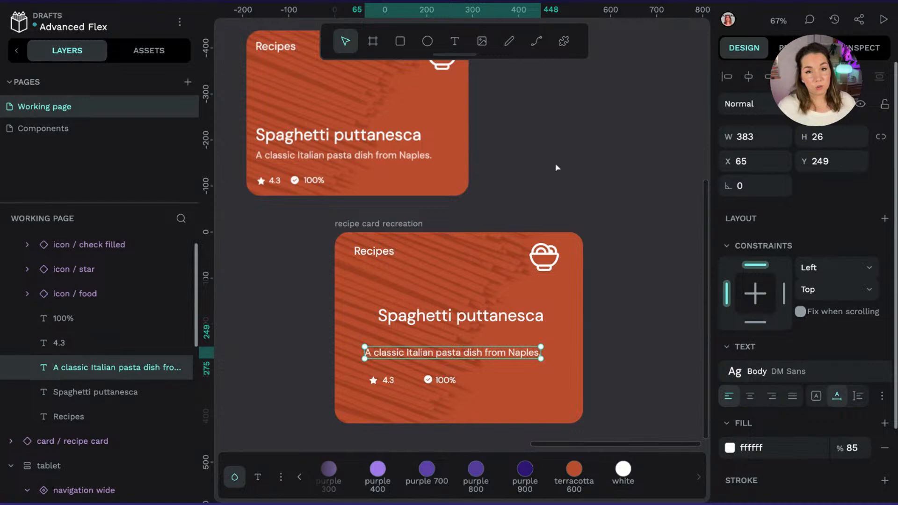
left_click_drag(461, 322, 441, 337)
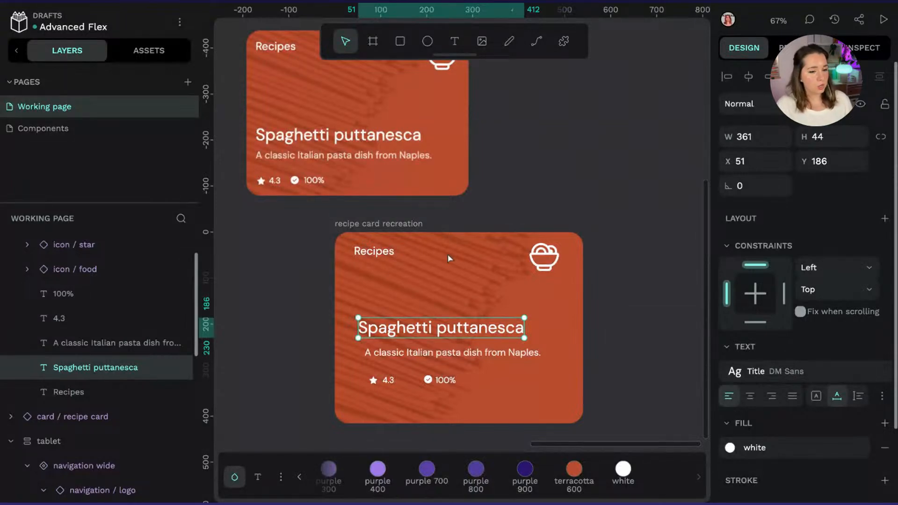
left_click(378, 253)
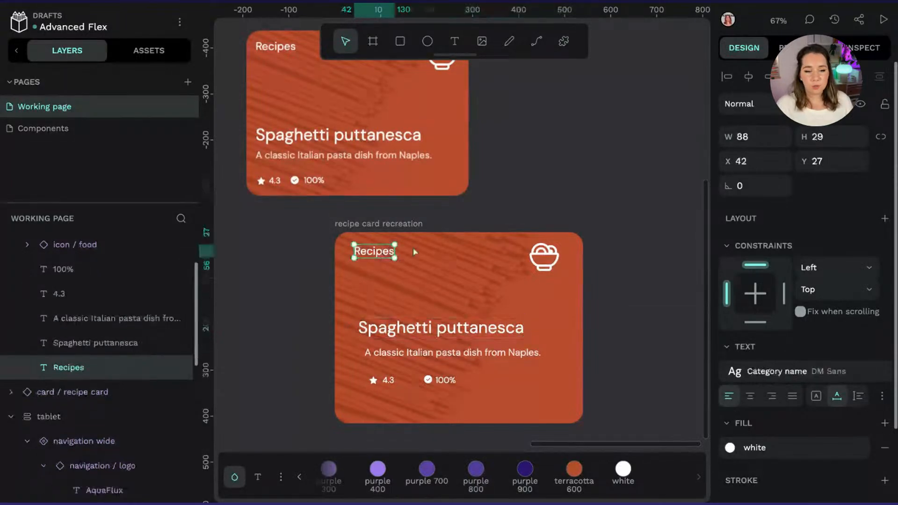
Add a flex layout to the recipe card recreation board with column direction and a row gap of 10
left_click(389, 225)
left_click(884, 240)
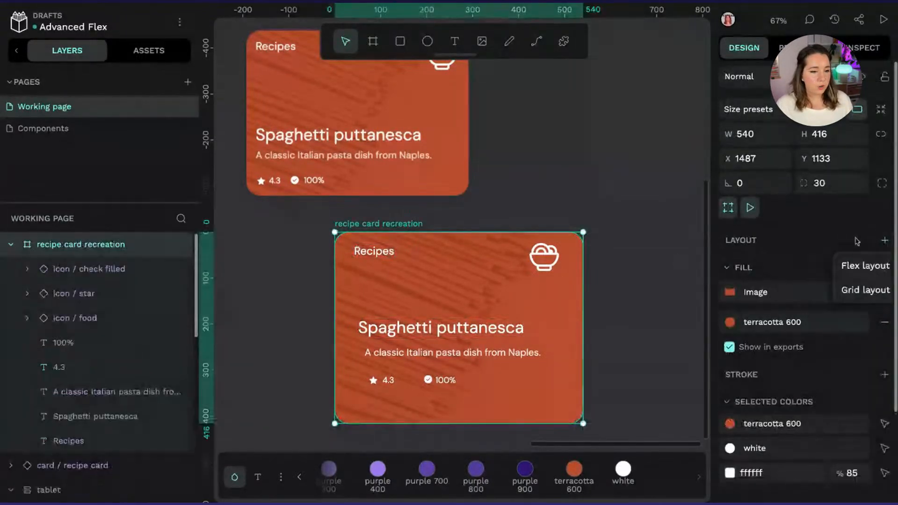
left_click(864, 264)
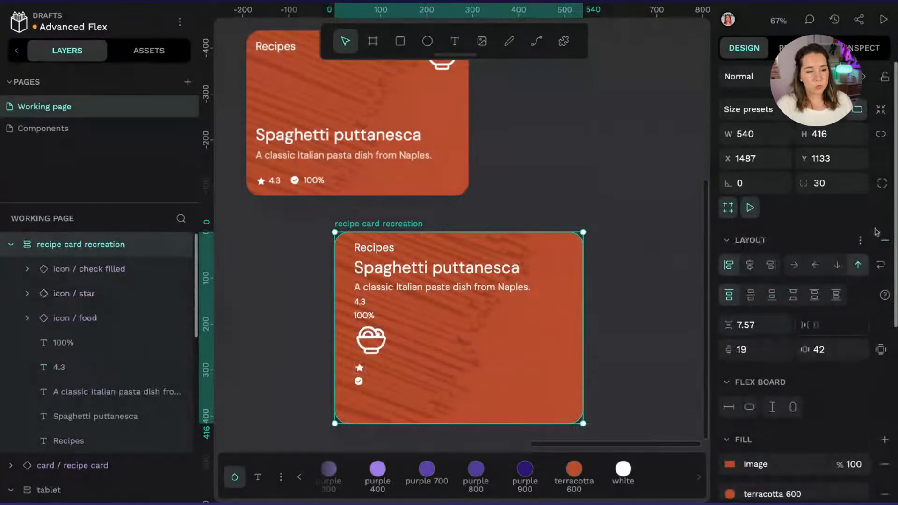
left_click(837, 266)
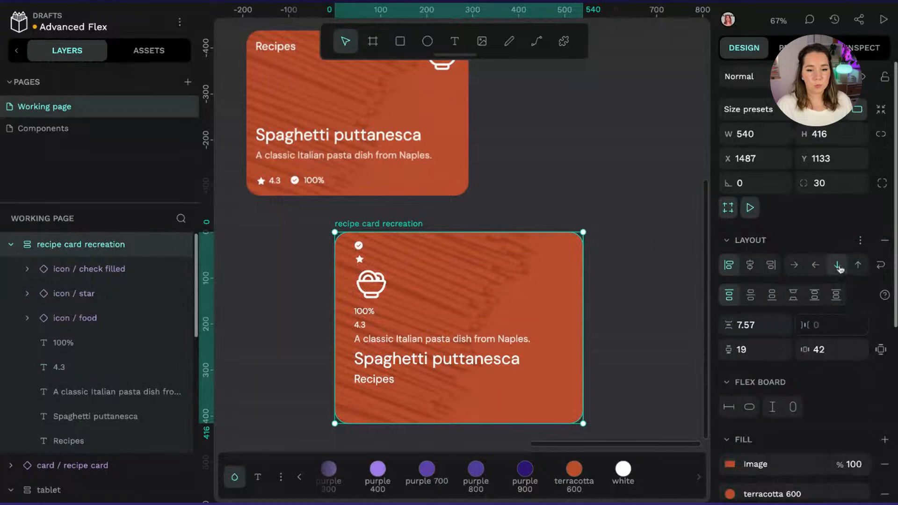
left_click(748, 324)
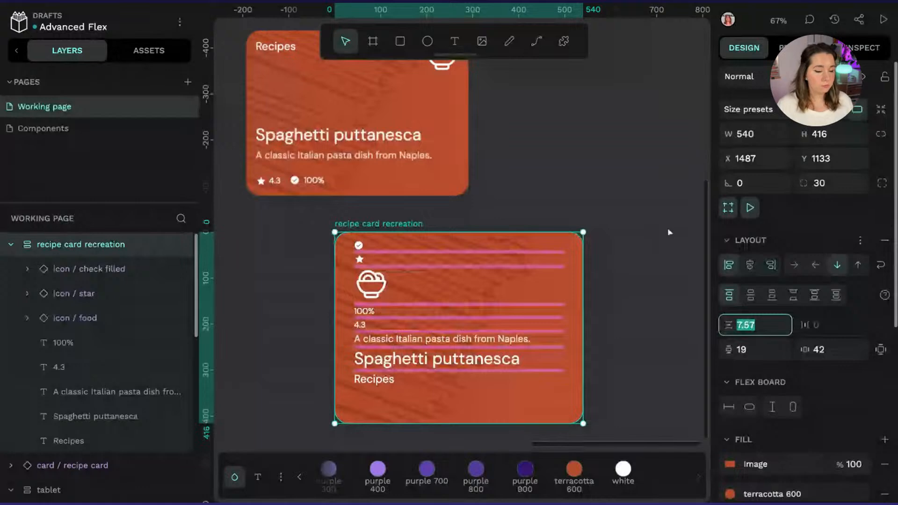
type("10")
key("Return")
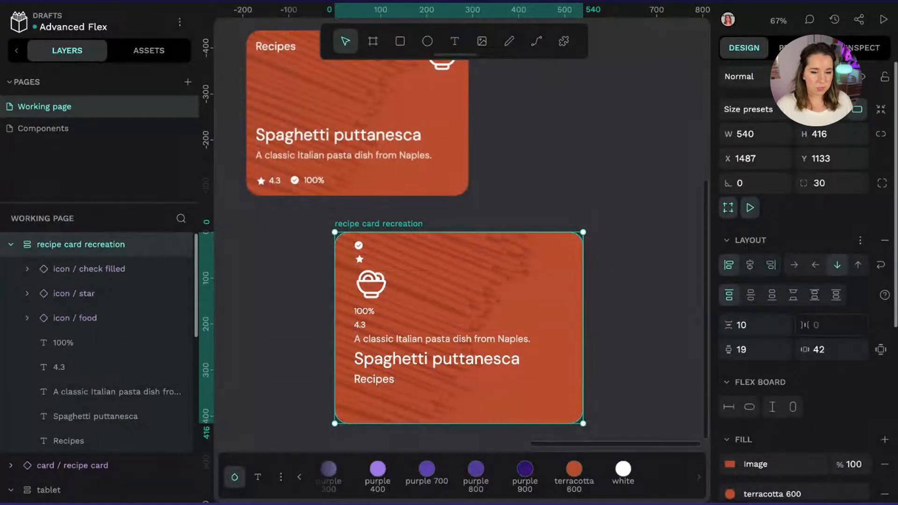
Set the board's vertical and horizontal padding to 20 and use fixed width and height sizing
left_click(761, 348)
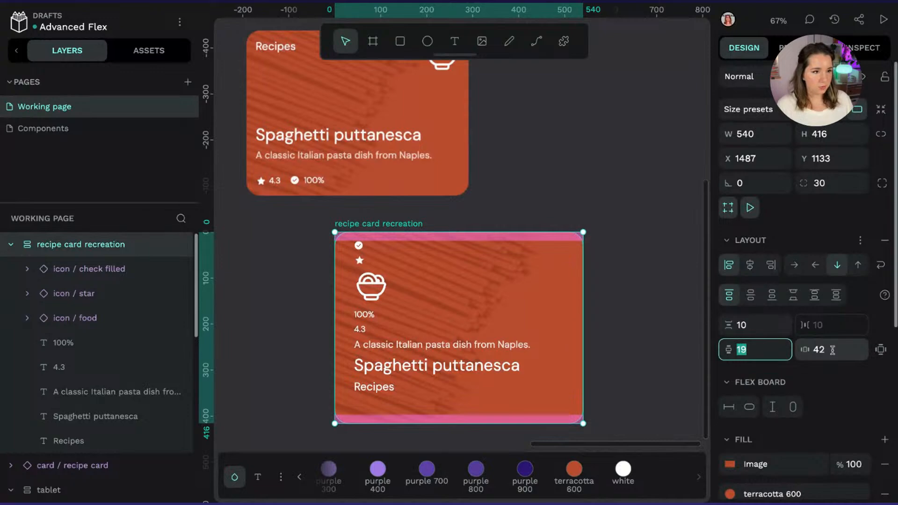
type("20")
key("Return")
left_click(847, 351)
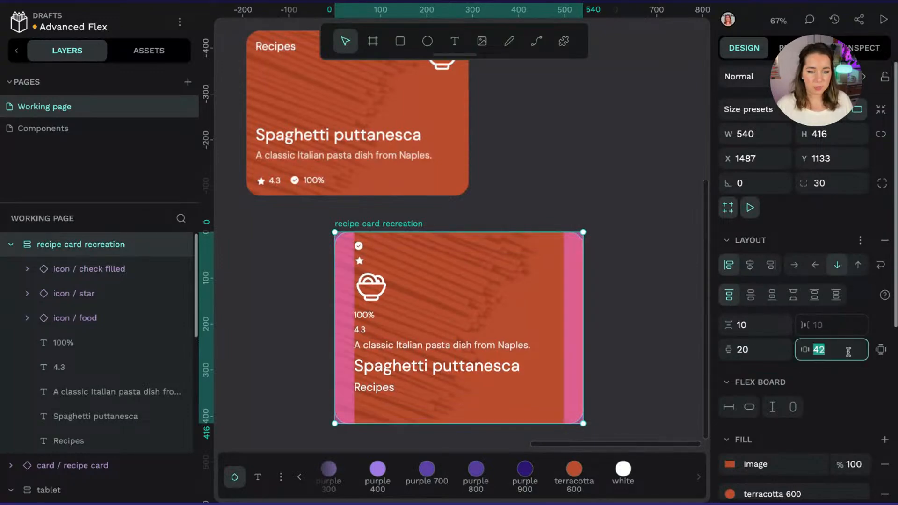
type("20")
key("Return")
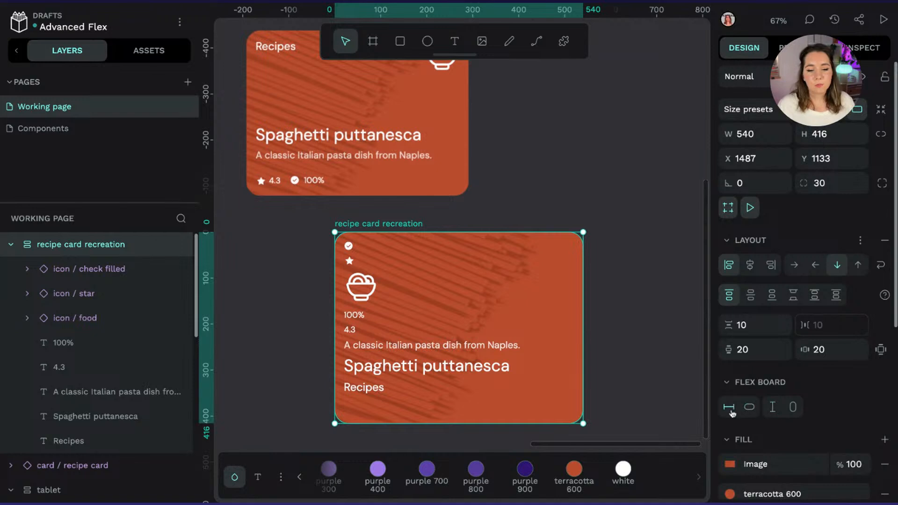
left_click(772, 406)
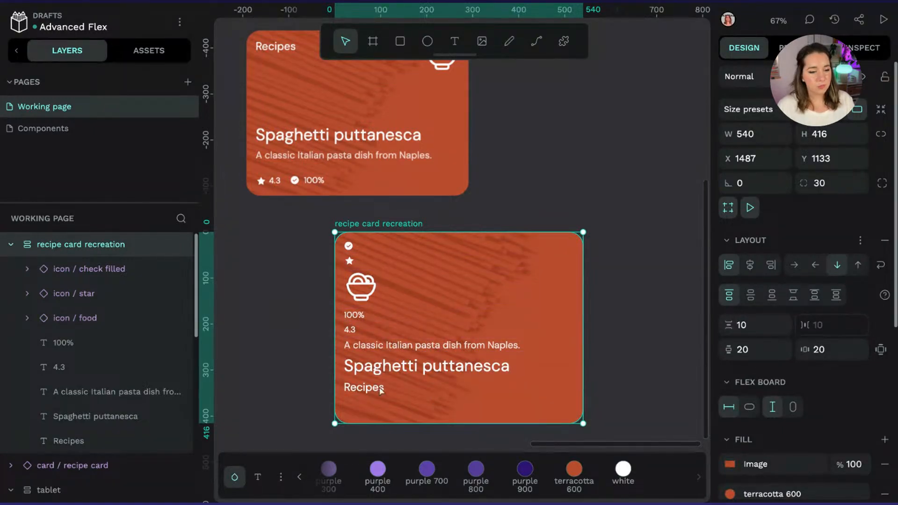
Wrap the food icon and the Recipes text of the recreation board in their own flex layout, following the original card
scroll(611, 160, "up", 3)
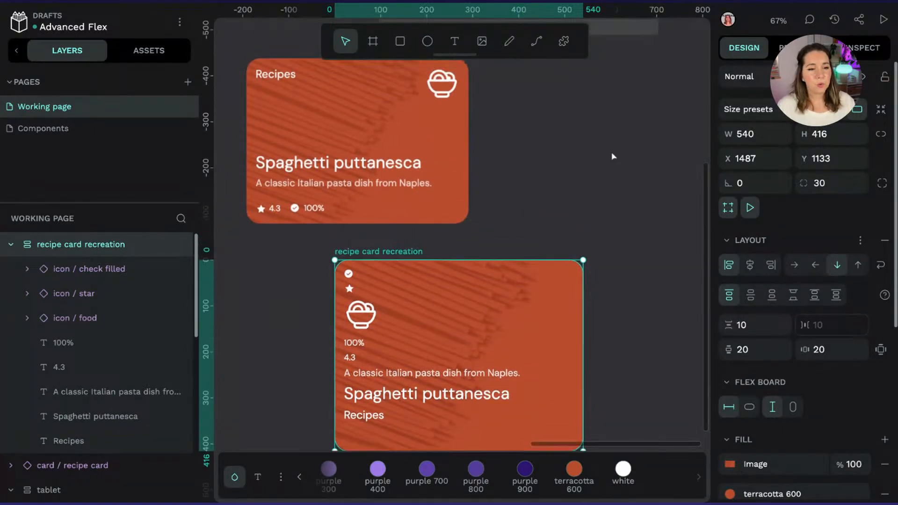
left_click(613, 156)
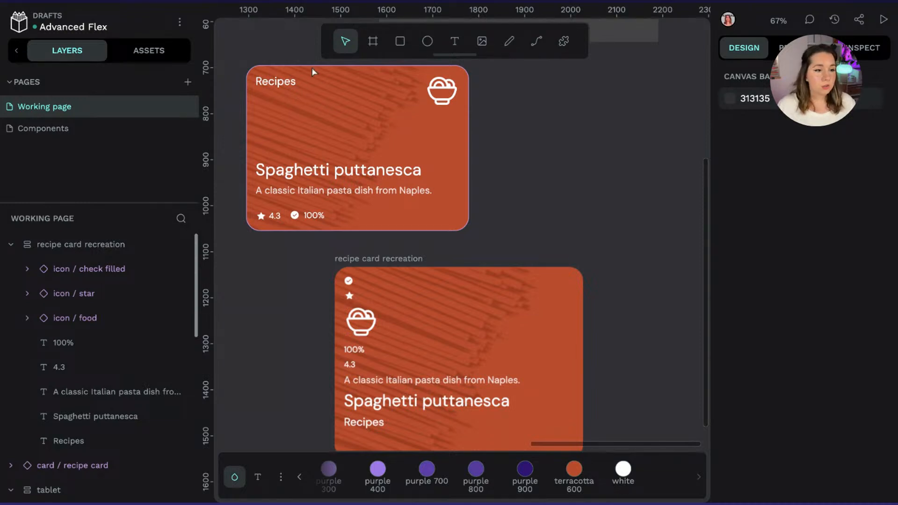
left_click(286, 87)
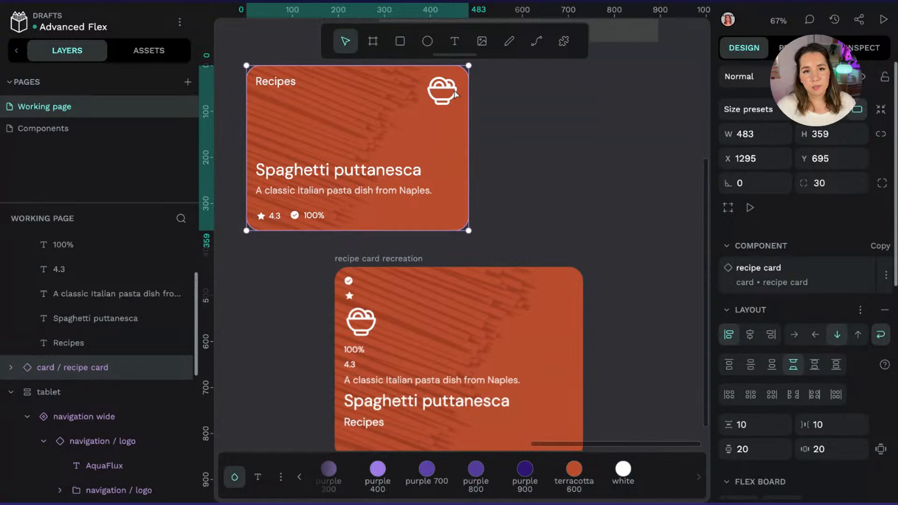
scroll(562, 211, "down", 1)
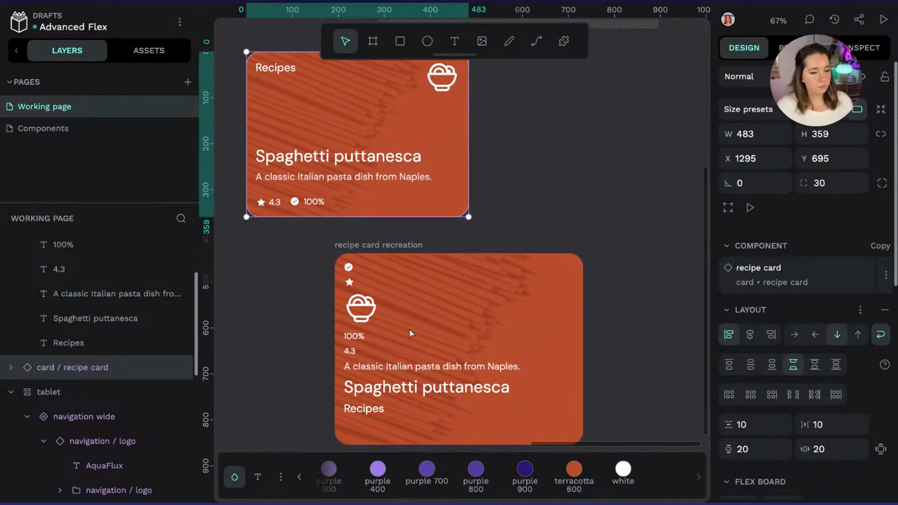
left_click(361, 306)
left_click(367, 411)
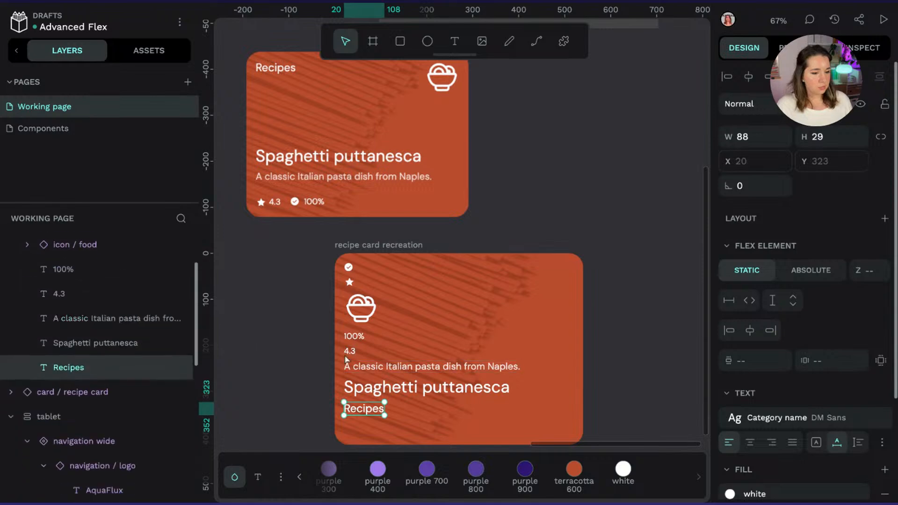
left_click(370, 321, "shift")
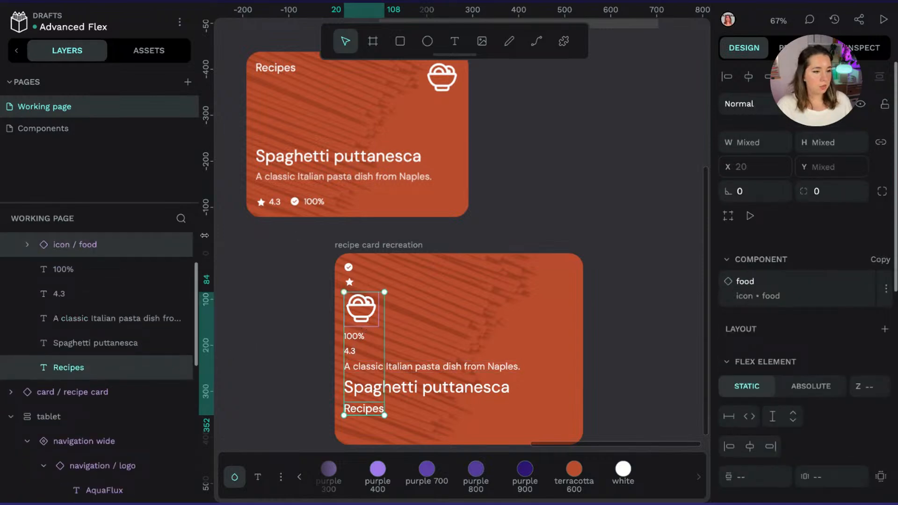
right_click(127, 244)
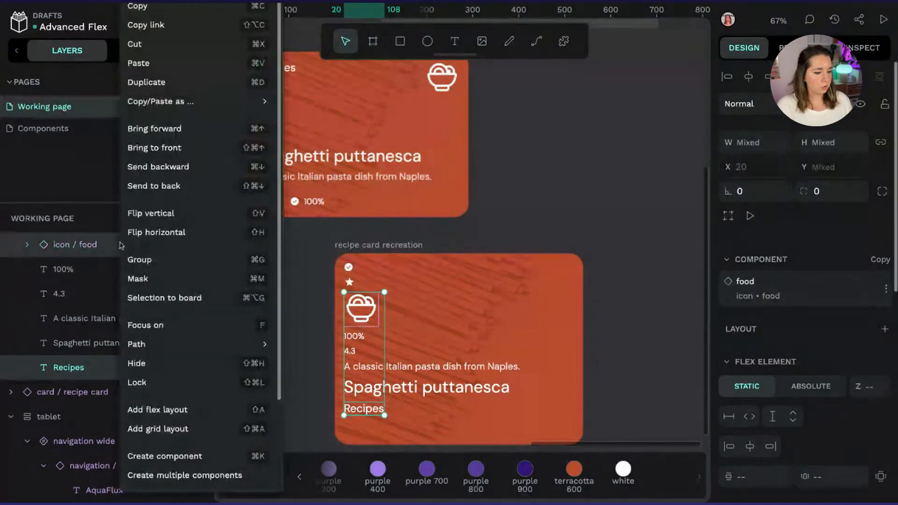
left_click(175, 411)
Rename the new flex board as category and set its direction to row
double_click(79, 318)
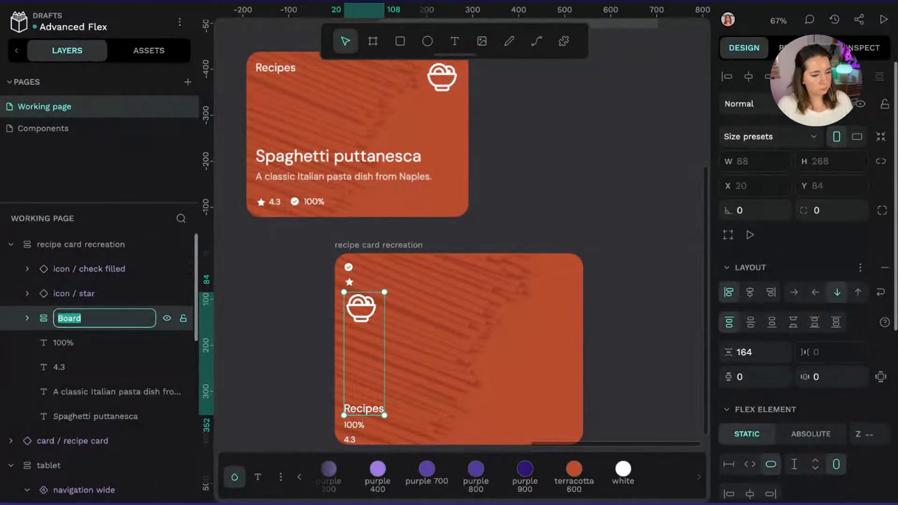
type("category")
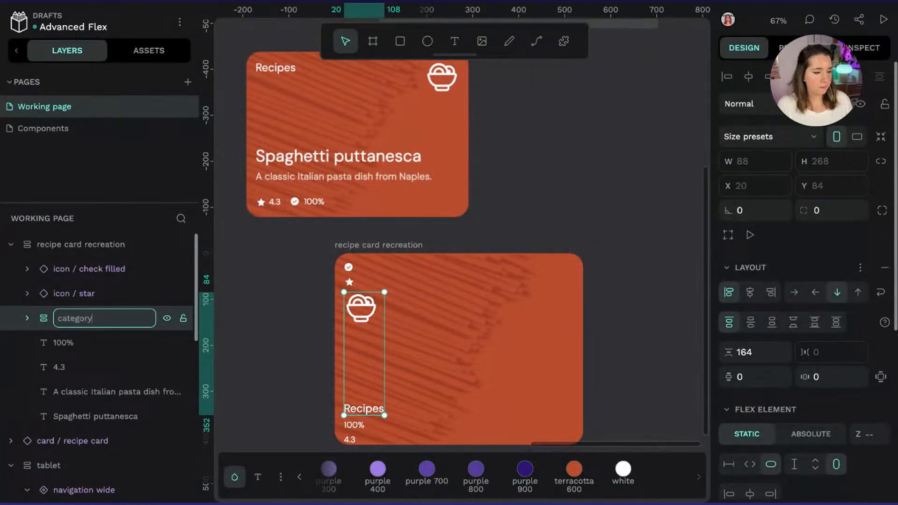
key("Return")
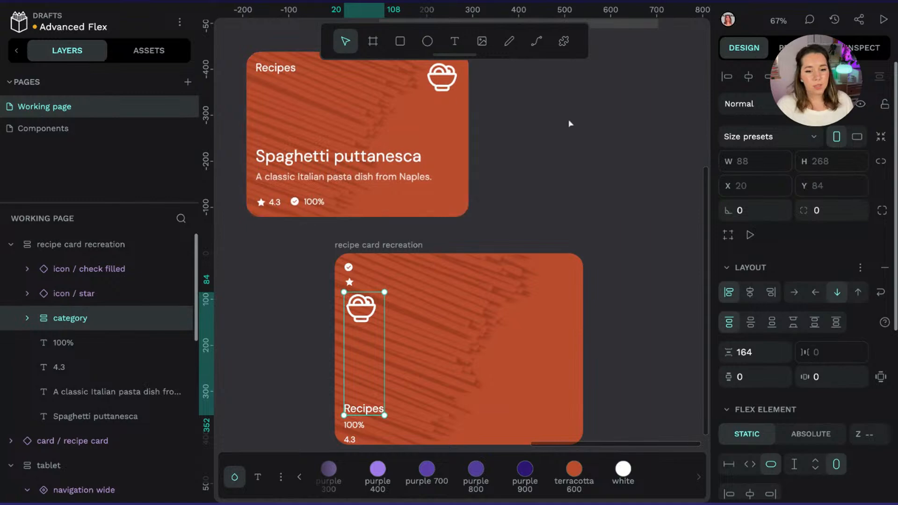
left_click(794, 293)
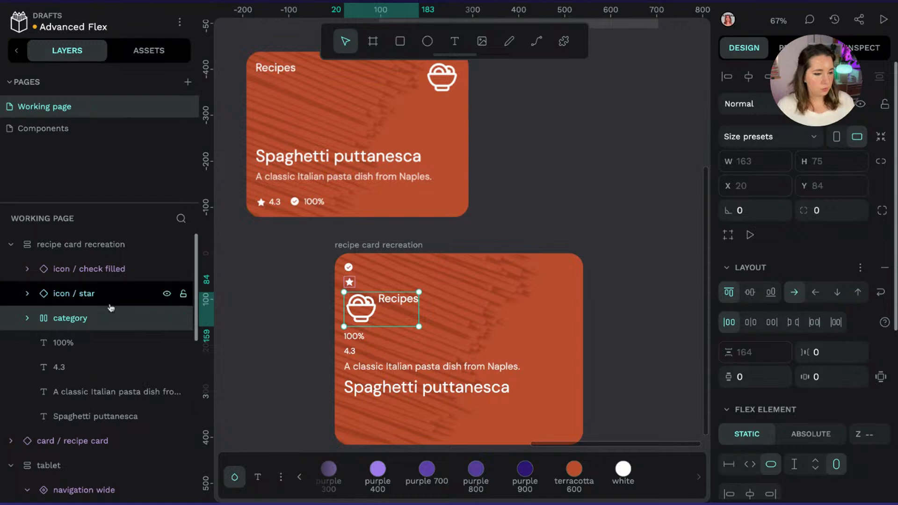
Move the category board to the start of the recreation card's layers and place the Recipes text before the food icon
key("ctrl+Up")
key("ctrl+Up")
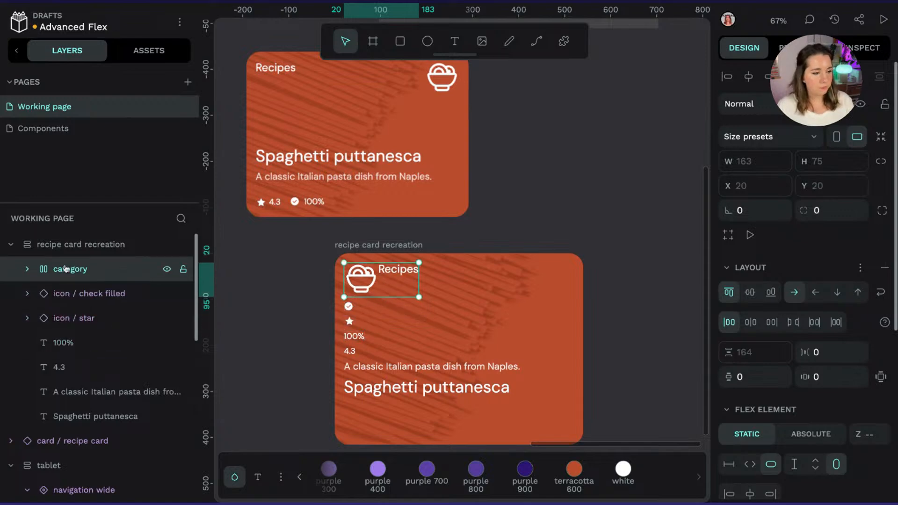
left_click(27, 269)
left_click(109, 302)
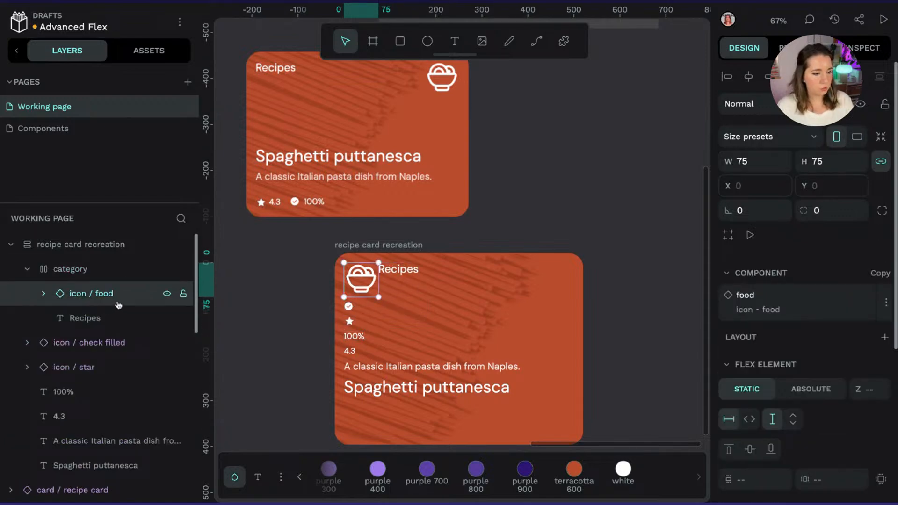
key("ctrl+Down")
Set the category board's width to fill its parent and its content distribution to space between
left_click(112, 274)
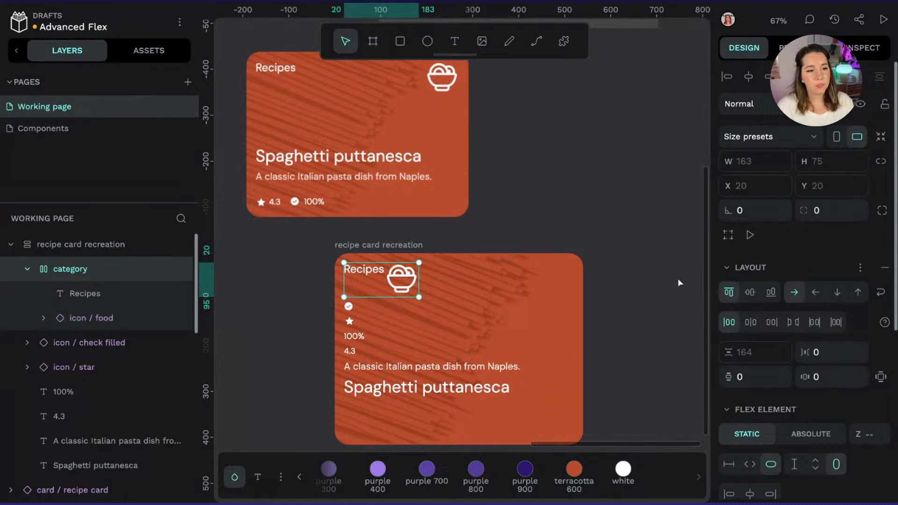
scroll(828, 336, "down", 4)
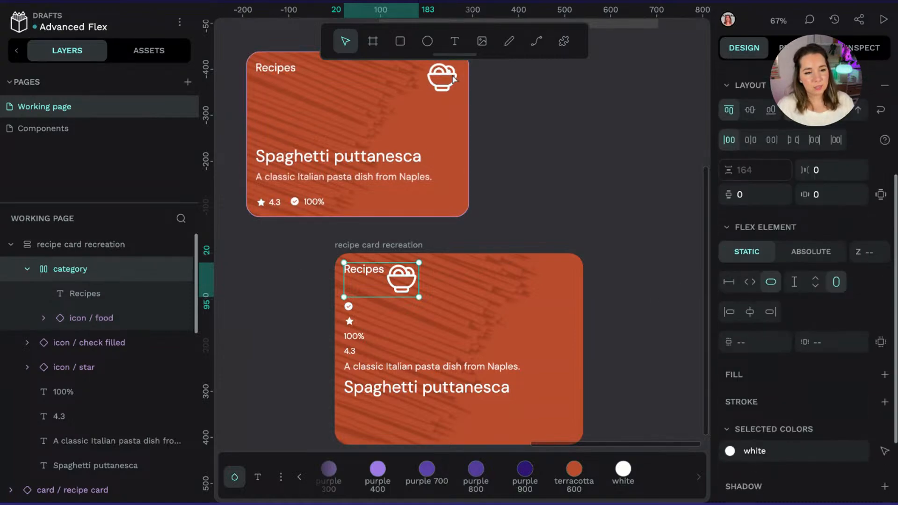
scroll(447, 84, "up", 1)
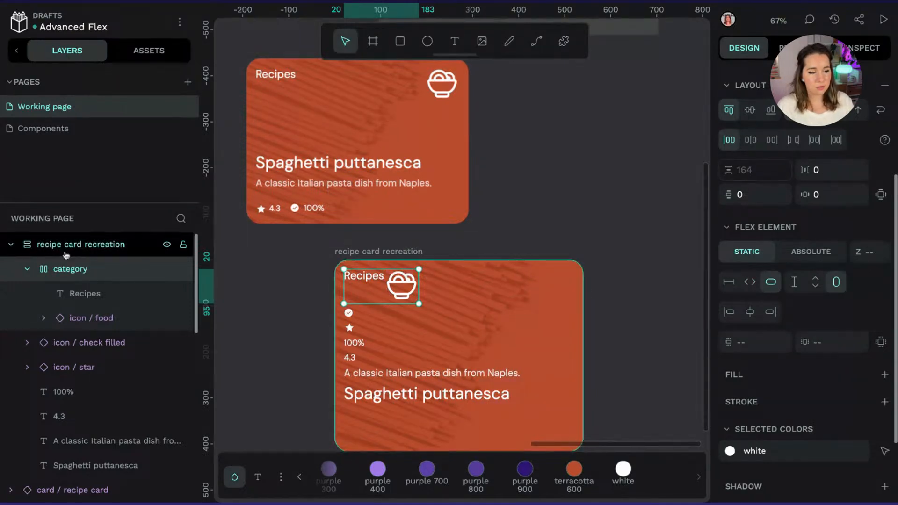
left_click(746, 282)
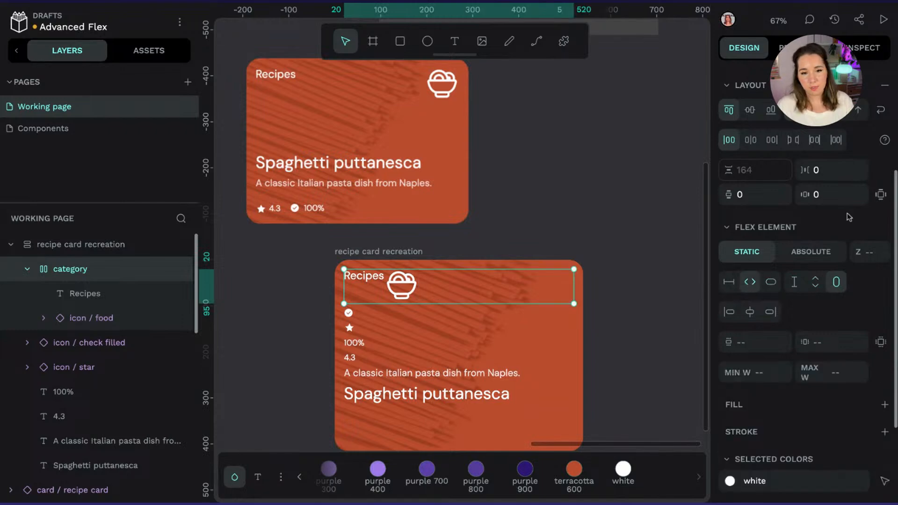
scroll(825, 188, "up", 1)
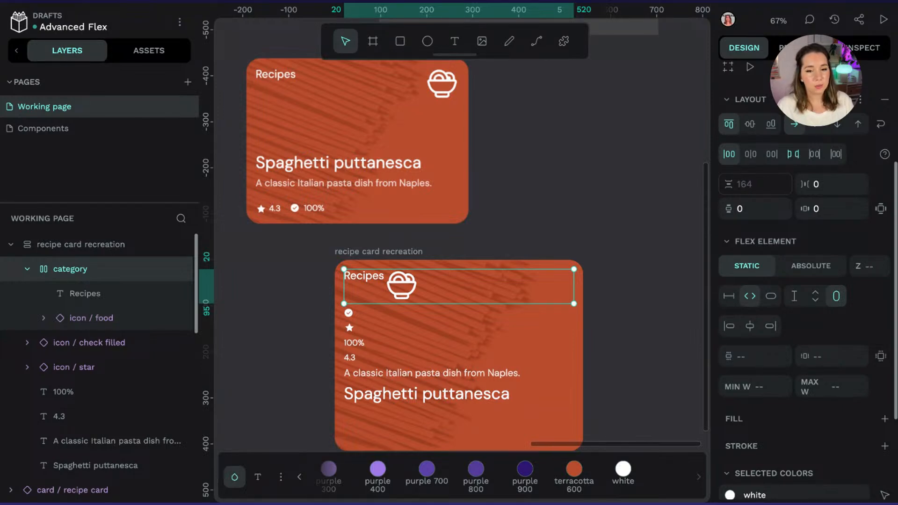
left_click(792, 153)
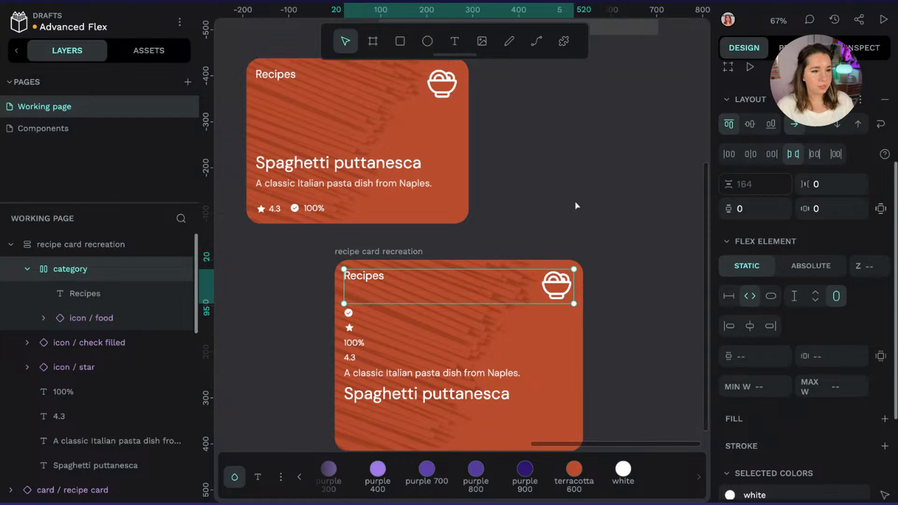
Wrap the check and star icons together with the 100% and 4.3 texts in their own flex layout
scroll(606, 189, "down", 2)
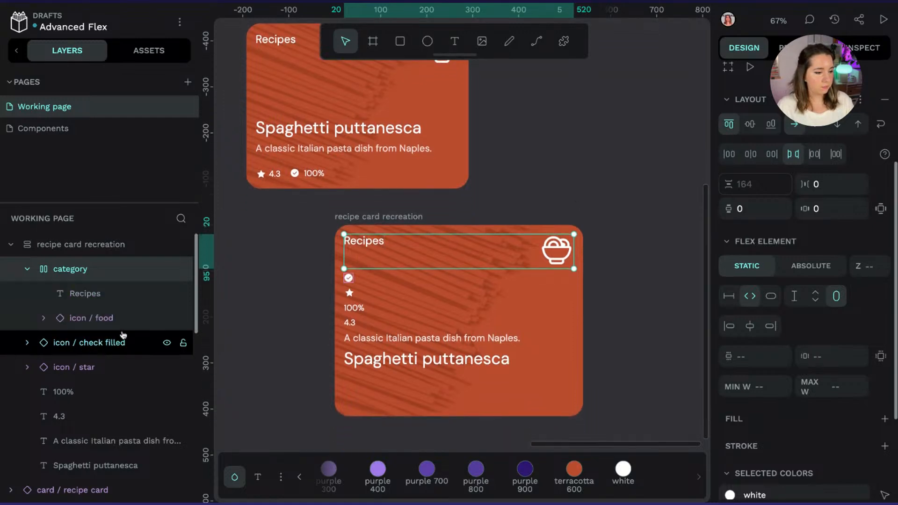
left_click(122, 318)
left_click(348, 279)
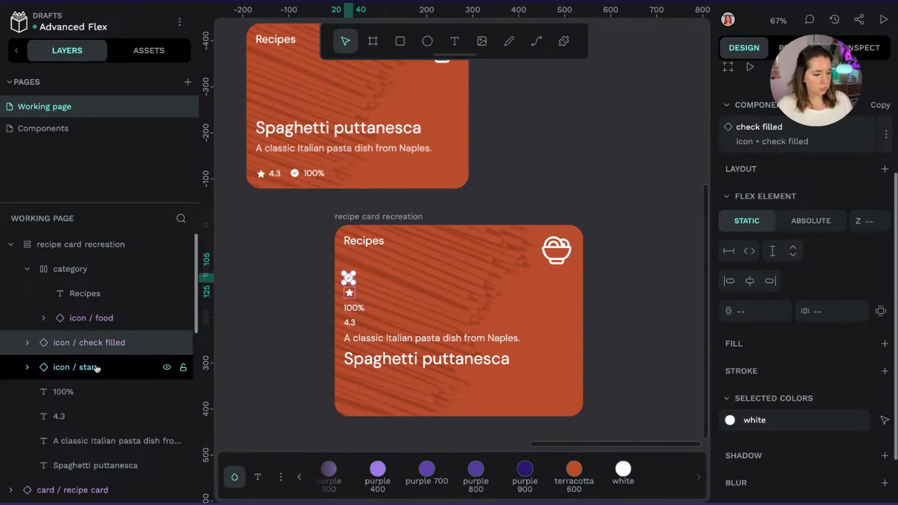
left_click(101, 391, "shift")
left_click(100, 416, "shift")
right_click(98, 367)
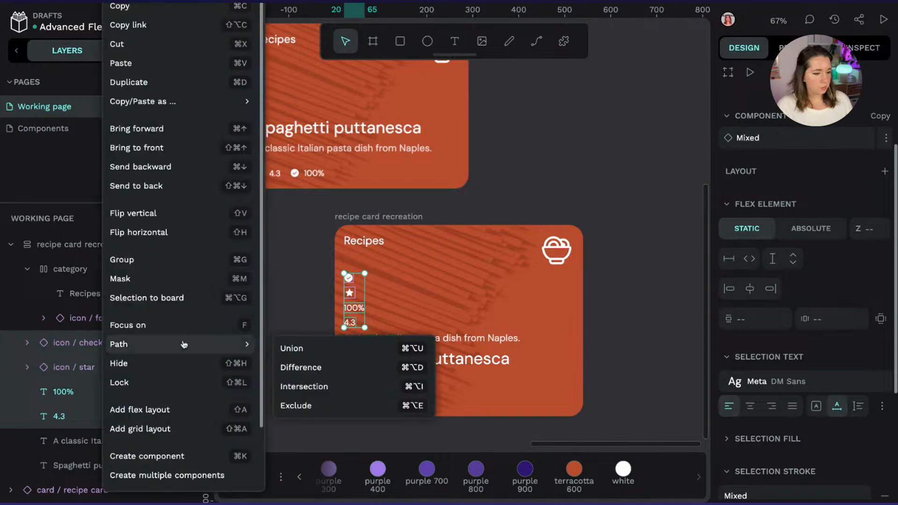
left_click(154, 410)
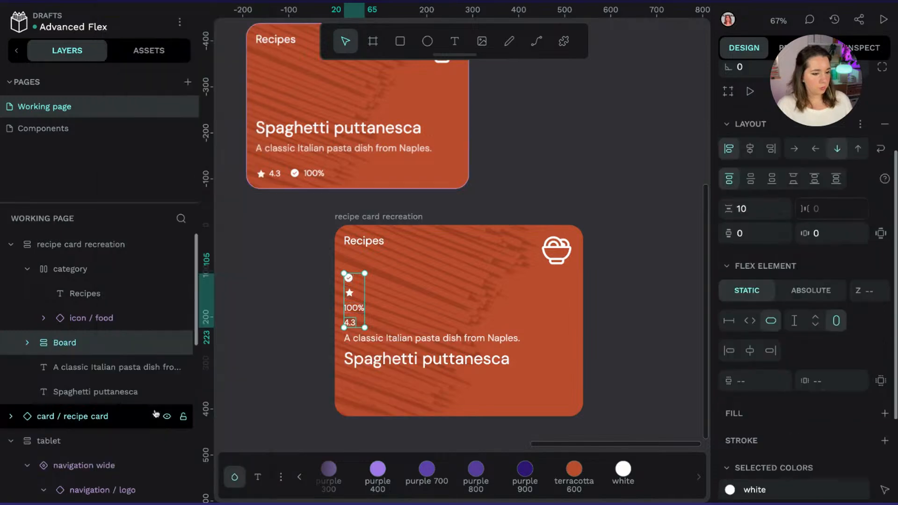
Rename the board holding the check and star icons and their texts as meta
double_click(65, 343)
type("me")
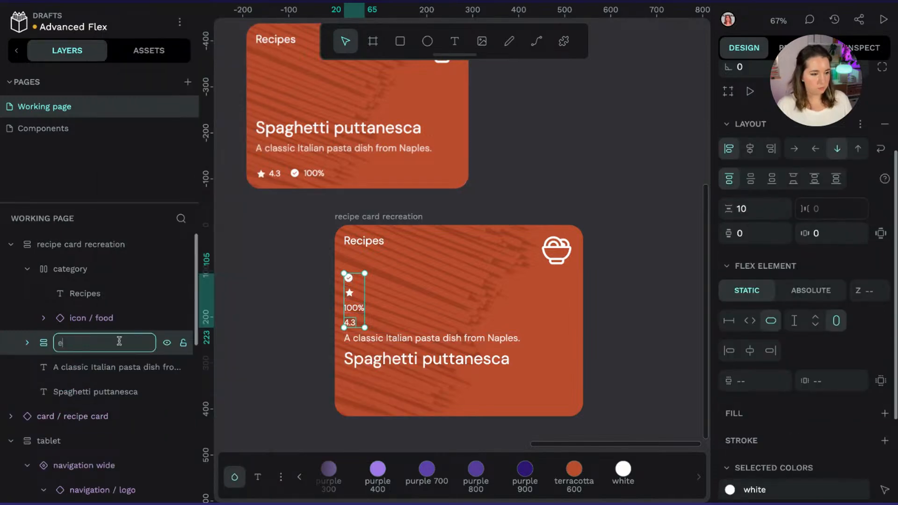
type("ta")
key("Return")
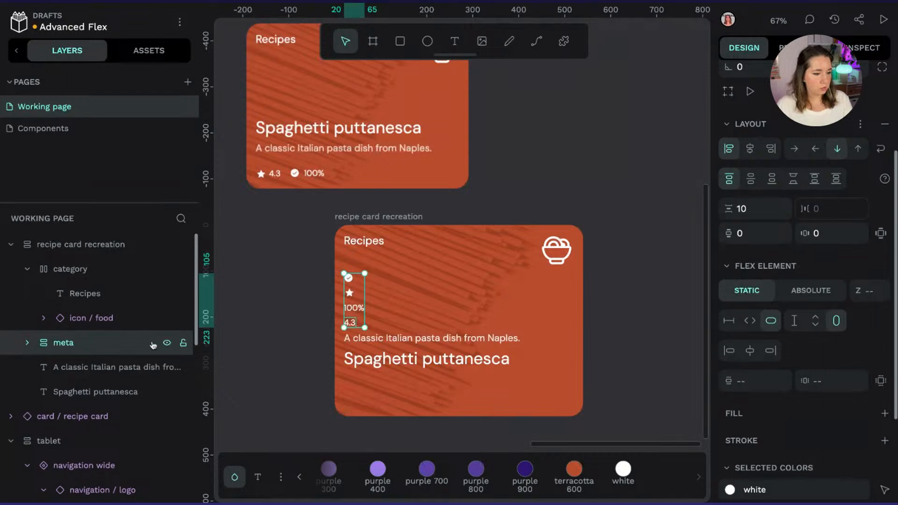
Order the card as Spaghetti puttanesca, description and meta below the category, and make the meta board fill the parent's width
key("ctrl+Down")
left_click(113, 392)
key("ctrl+Up")
key("ctrl+Up")
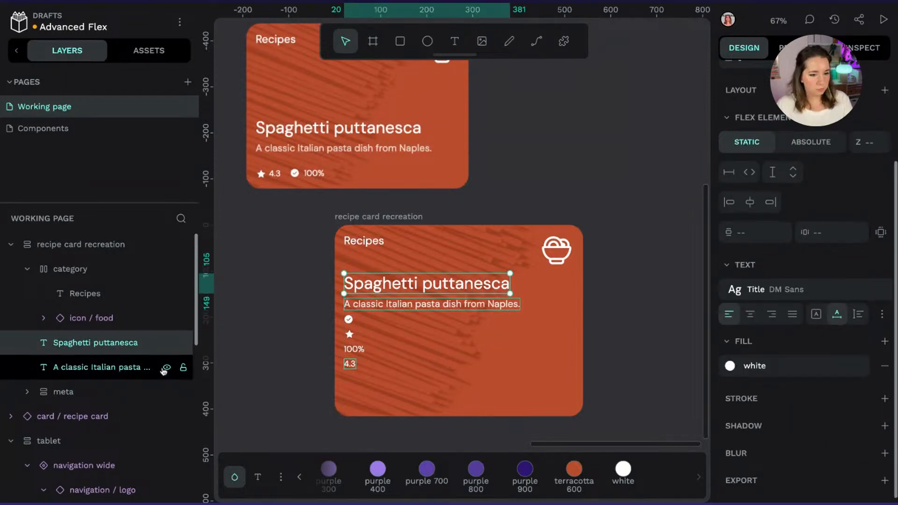
left_click(154, 392)
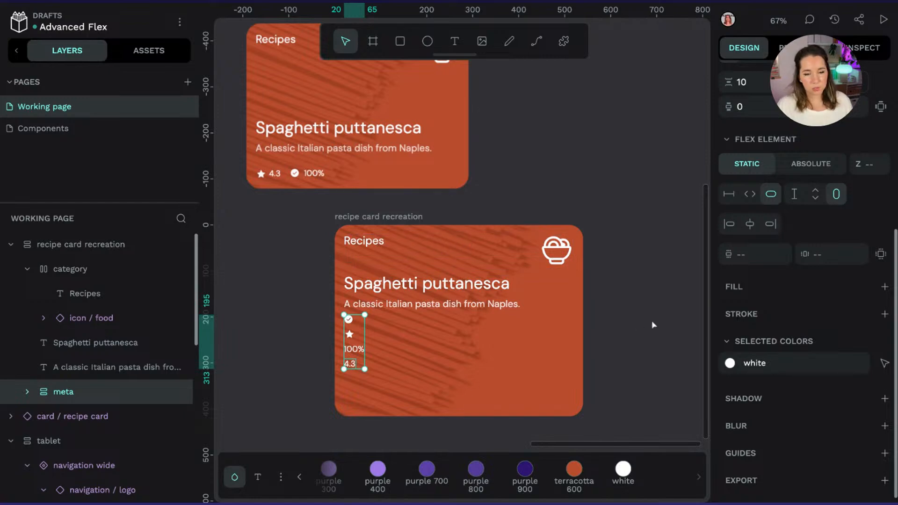
left_click(750, 194)
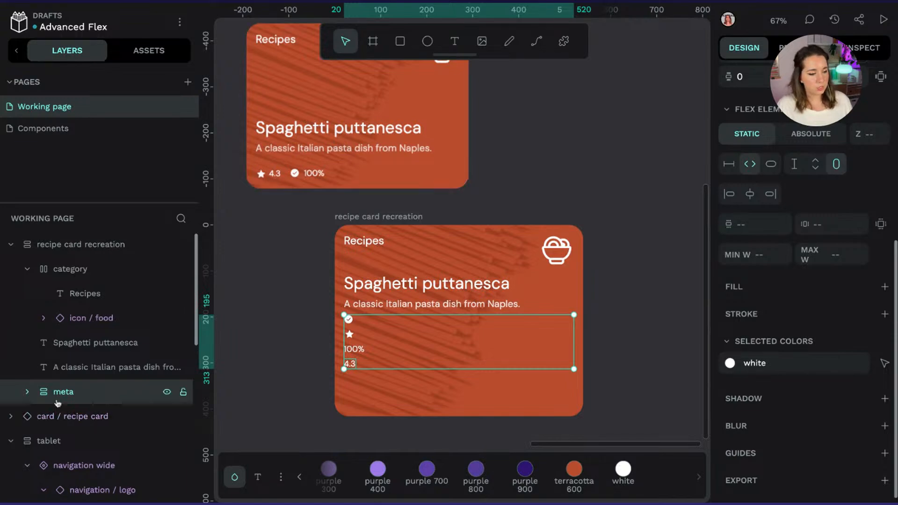
Wrap the star icon and the 4.3 text inside meta in their own flex layout
left_click(27, 391)
scroll(92, 399, "down", 2)
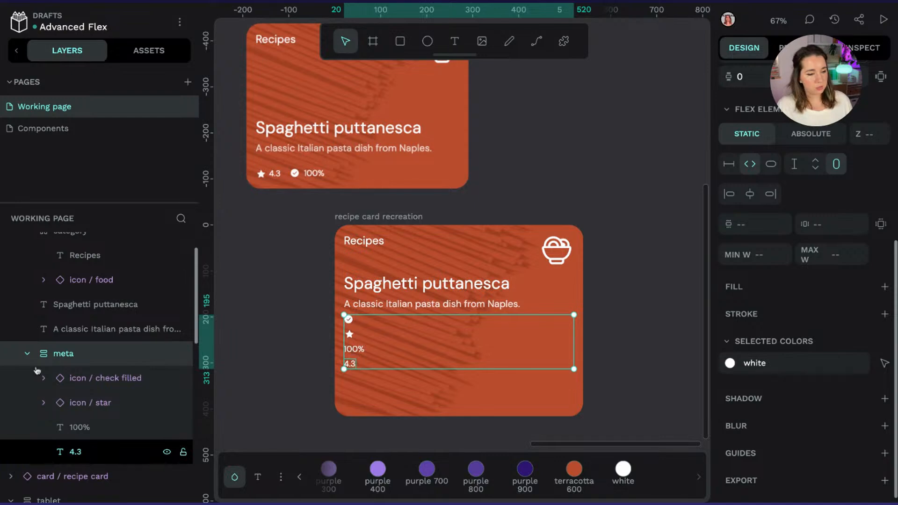
left_click(94, 402)
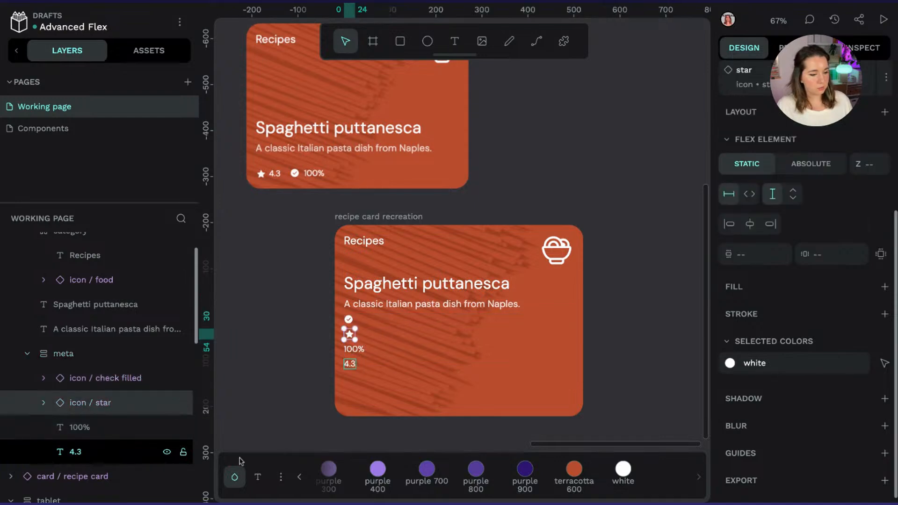
left_click(84, 456)
left_click(109, 405, "shift")
right_click(112, 406)
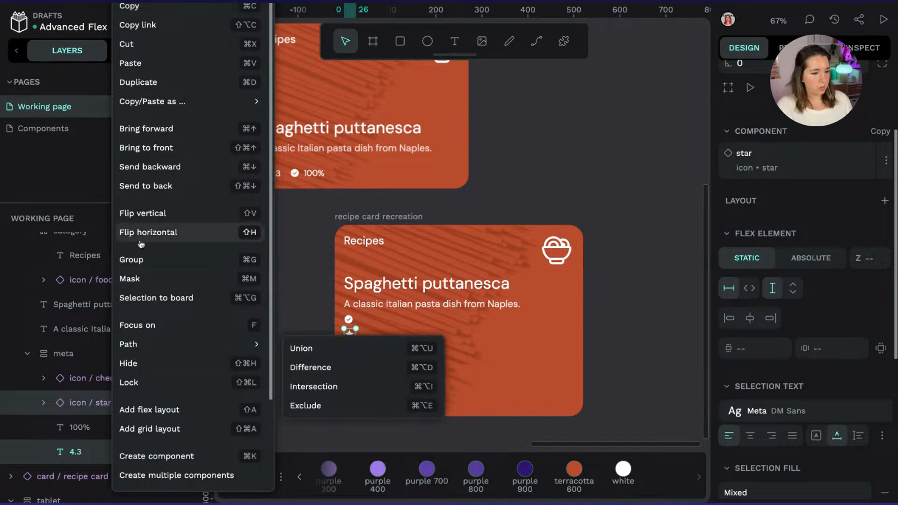
left_click(156, 415)
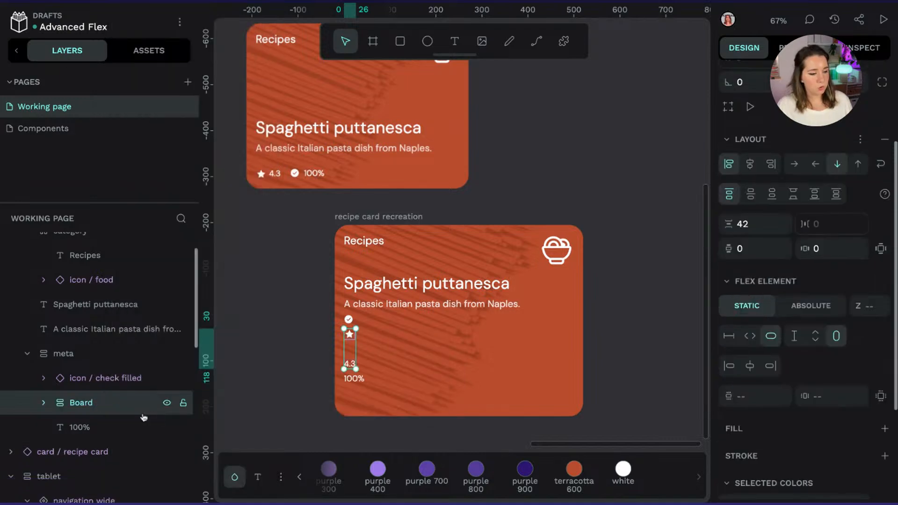
Rename the board holding the star icon and the 4.3 text as star rating
scroll(150, 366, "down", 1)
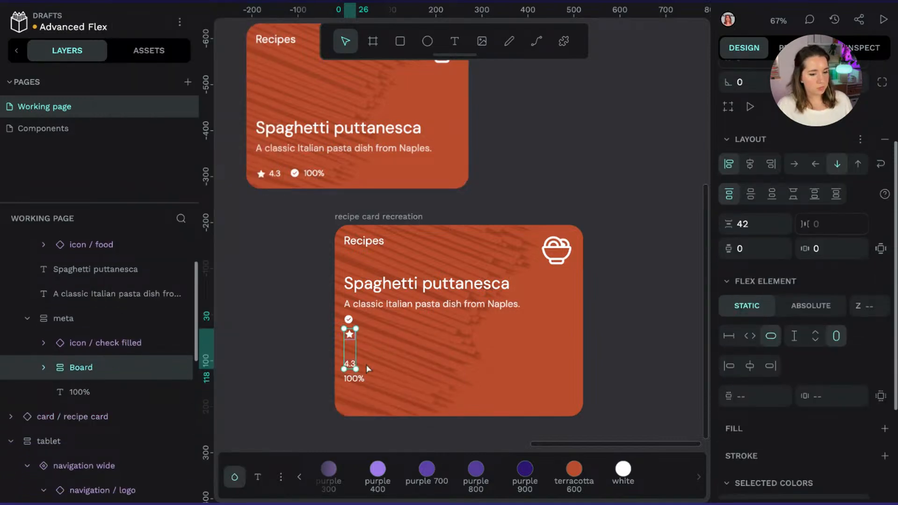
double_click(79, 368)
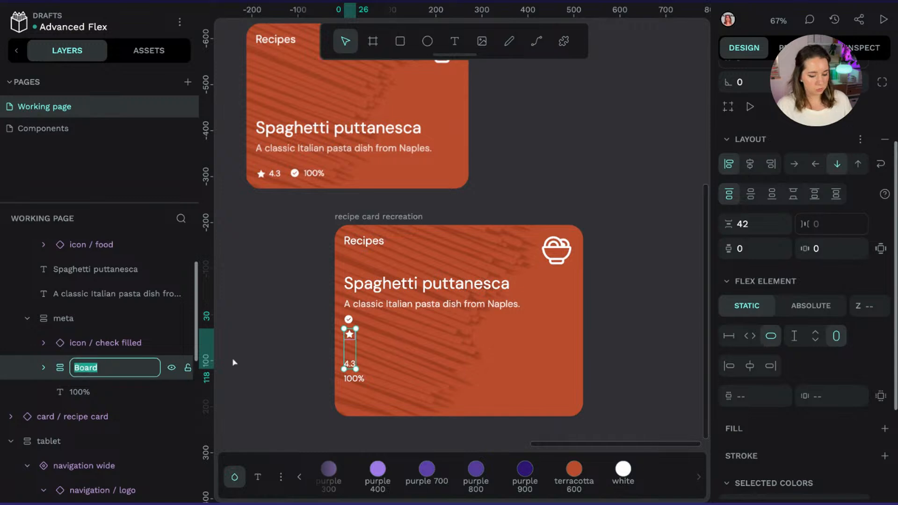
type("stt")
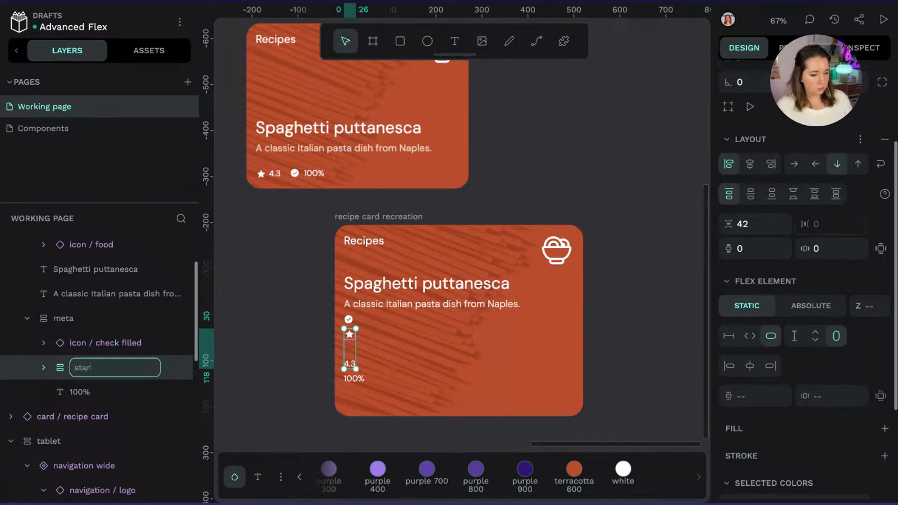
key("Return")
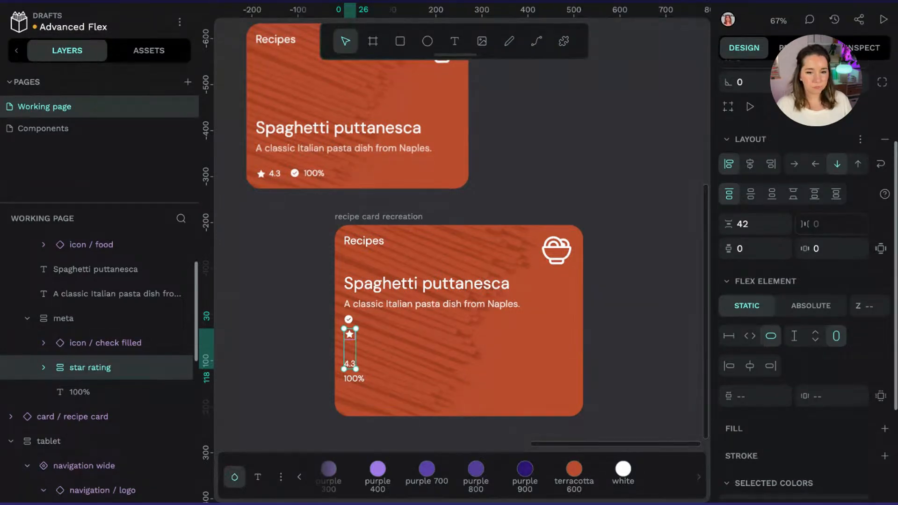
Set the star rating board to row direction with a column gap of 10 and vertically centred items
left_click(800, 167)
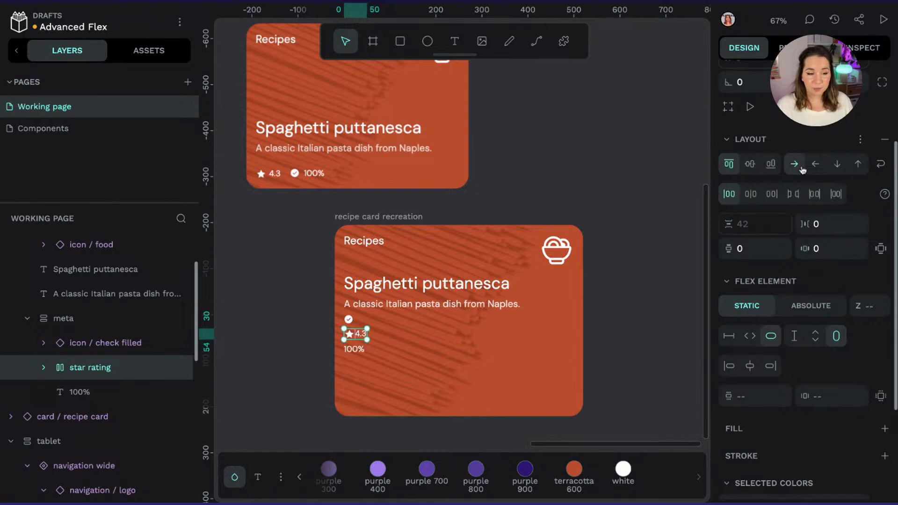
left_click(822, 224)
type("10")
key("Return")
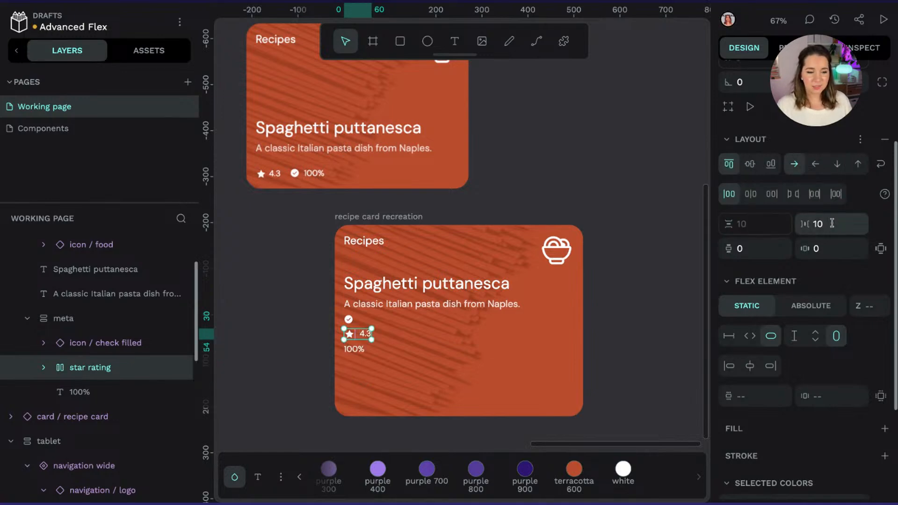
left_click(754, 166)
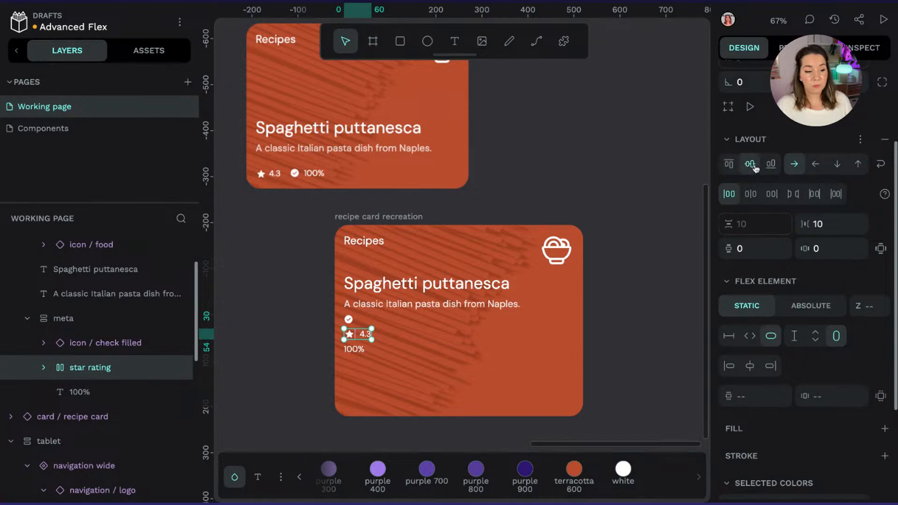
Copy the star rating board's layout properties
left_click(97, 387)
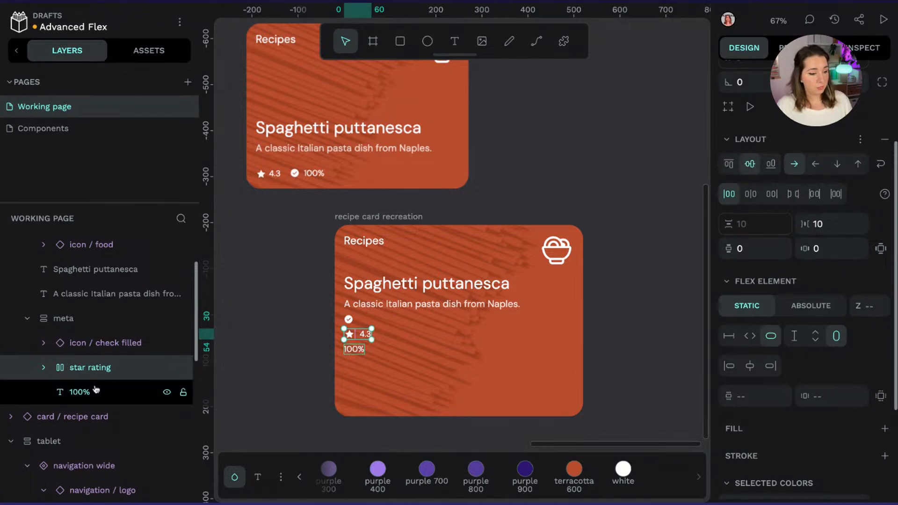
left_click(96, 369)
right_click(95, 370)
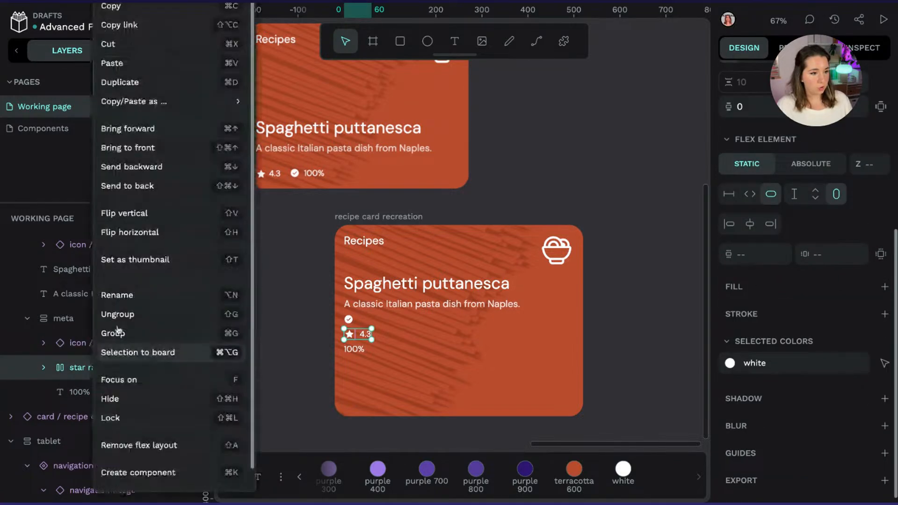
mouse_move(158, 109)
left_click(302, 171)
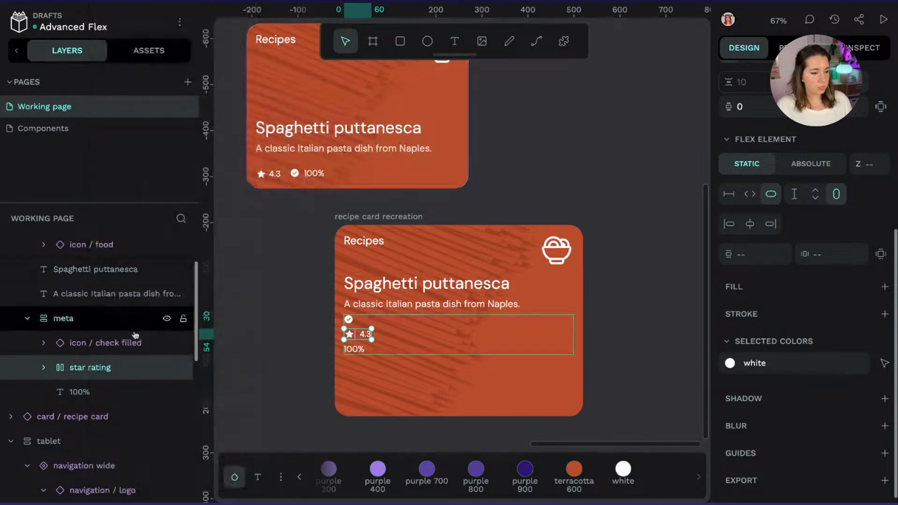
Wrap the check icon and the 100% text inside meta in their own flex layout
left_click(131, 344)
left_click(100, 391, "shift")
right_click(101, 391)
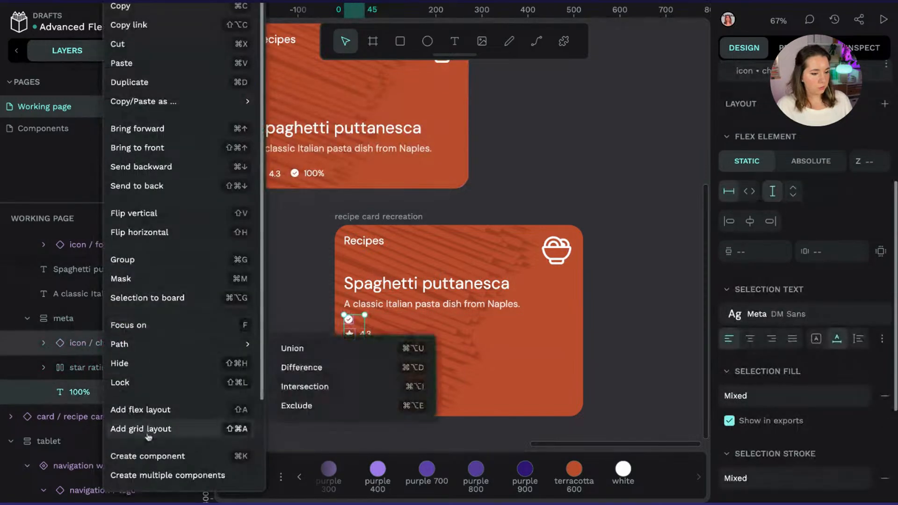
left_click(159, 410)
Paste the star rating board's layout properties onto the board with the check icon and the 100% text
right_click(106, 367)
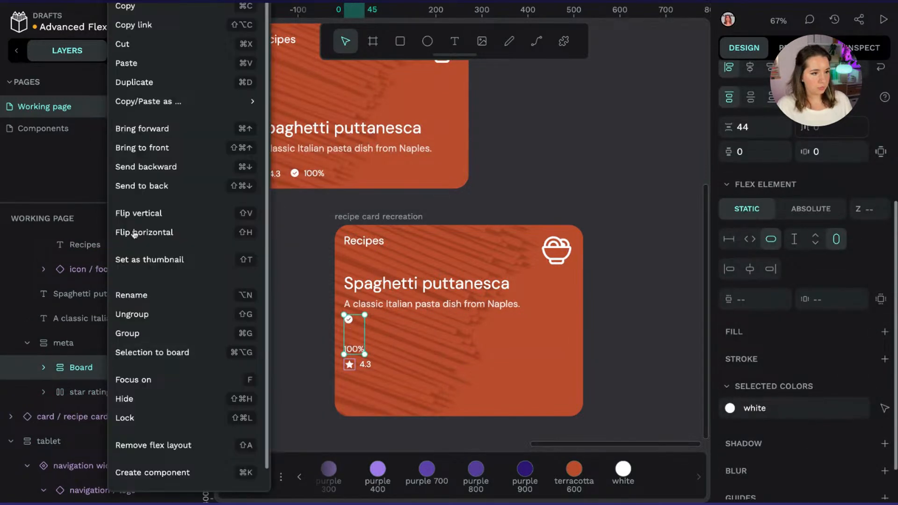
mouse_move(210, 101)
left_click(323, 191)
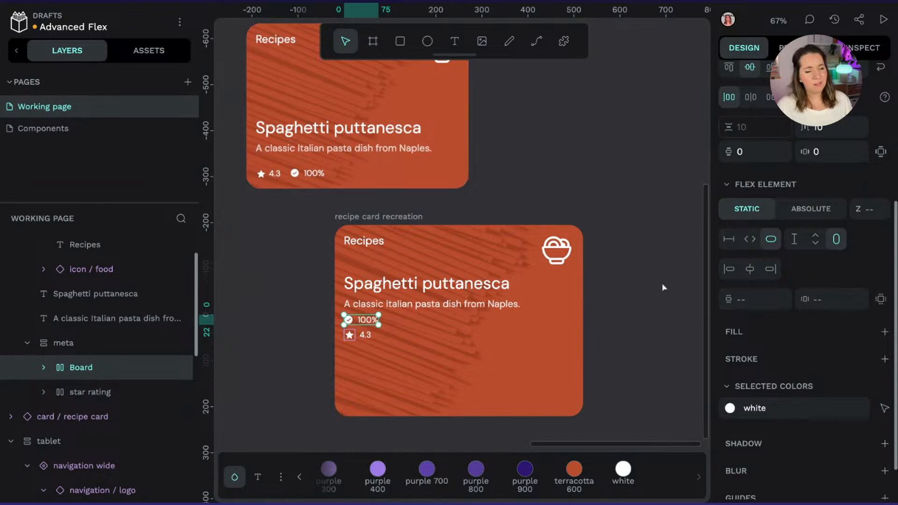
Rename the board holding the check icon and the 100% text as completion
double_click(123, 359)
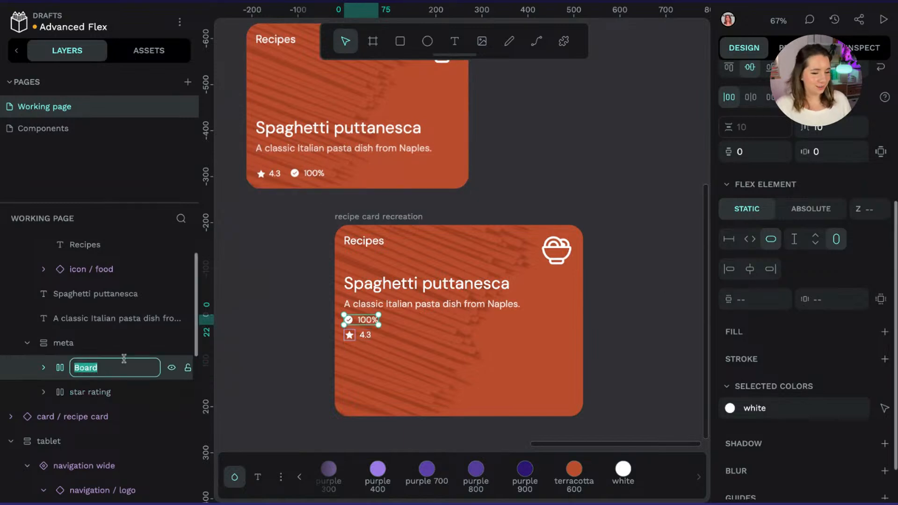
type("comp")
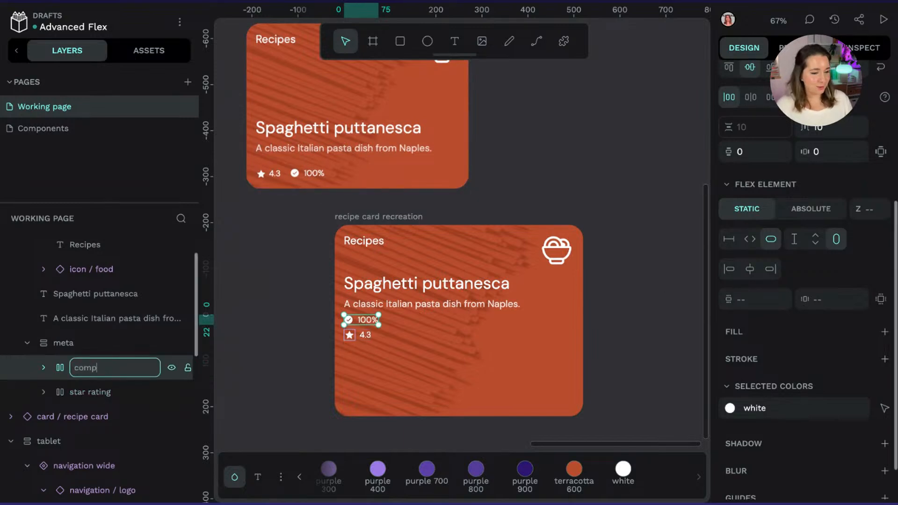
type("letion")
key("Return")
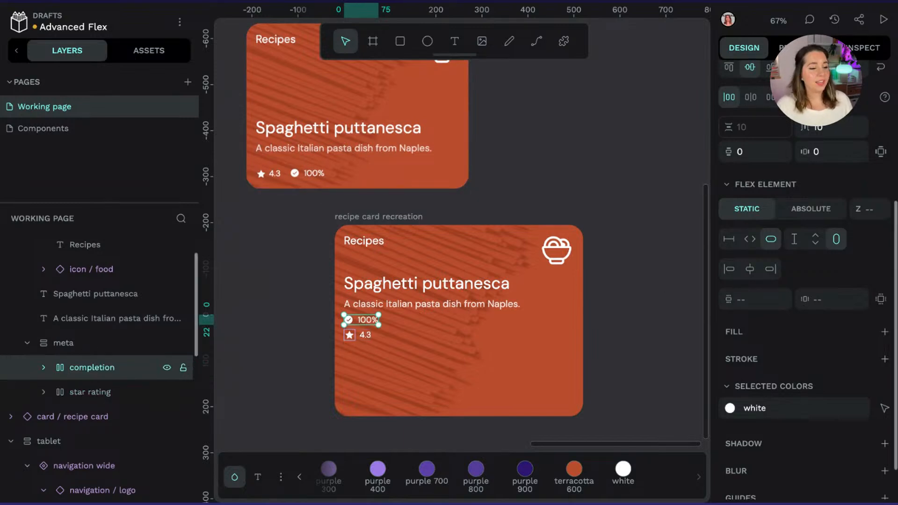
Set meta's layout to row direction and move star rating ahead of completion
left_click(134, 342)
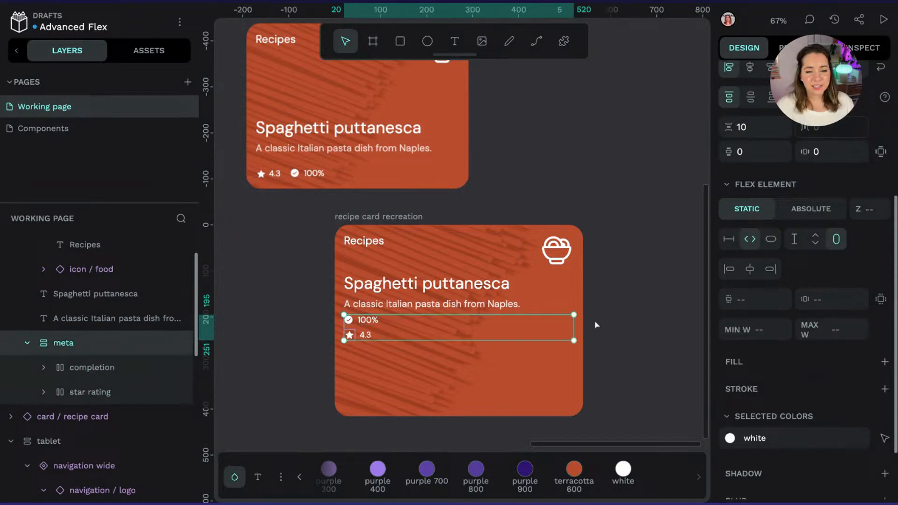
left_click(91, 369)
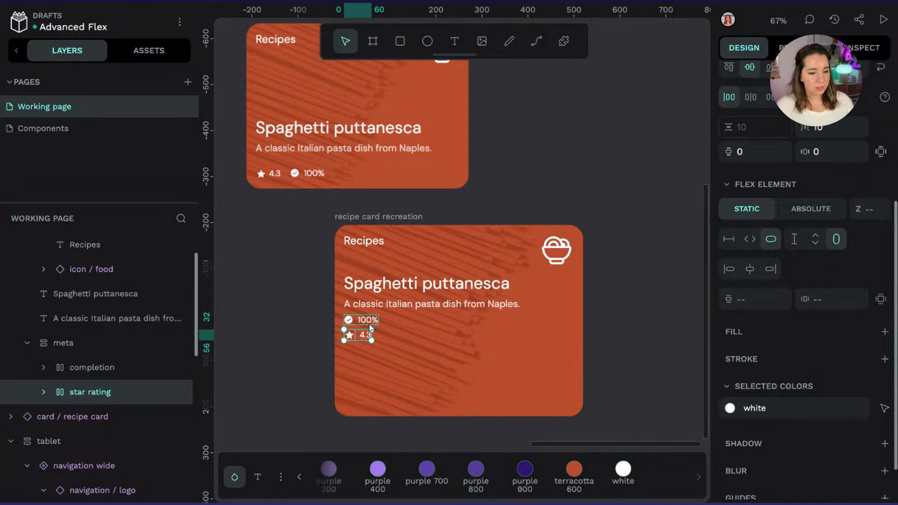
left_click(364, 336)
left_click(68, 320)
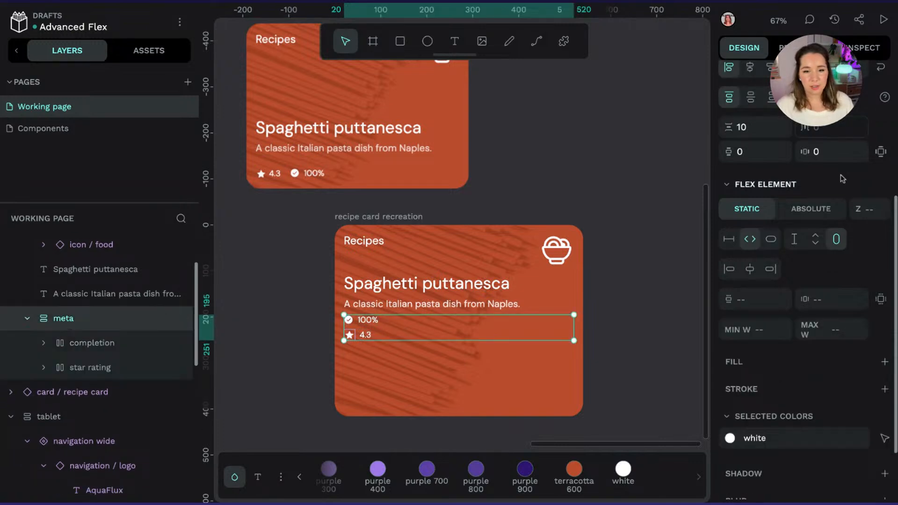
scroll(830, 142, "up", 1)
scroll(831, 143, "up", 1)
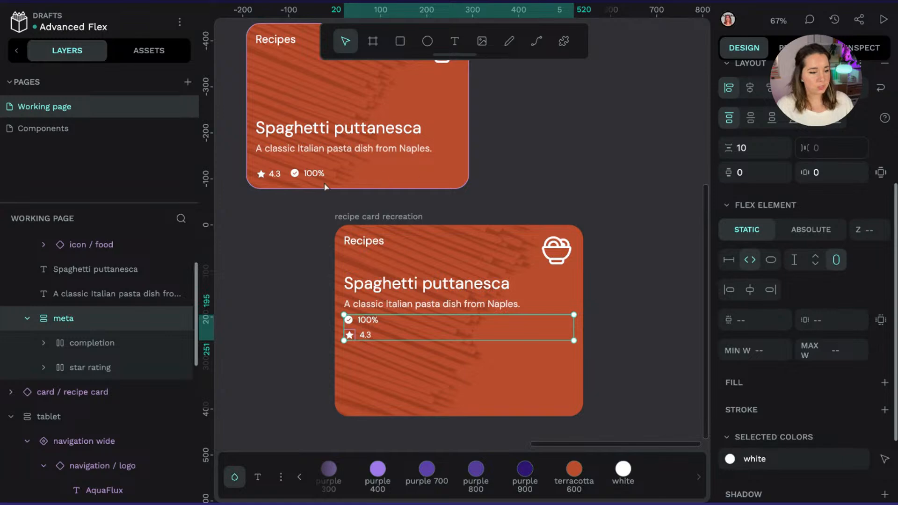
left_click(794, 88)
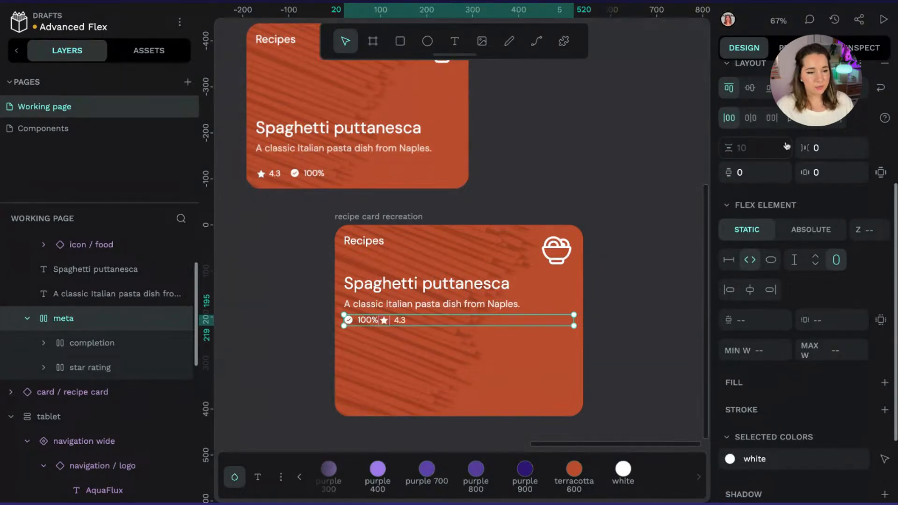
left_click_drag(104, 366, 145, 345)
left_click(87, 319)
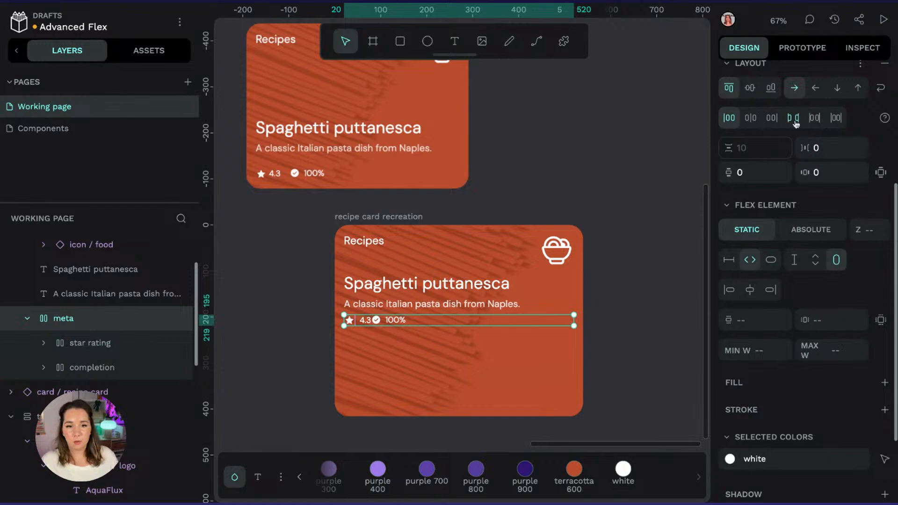
Vertically centre meta's items and set its column gap to 20
left_click(749, 87)
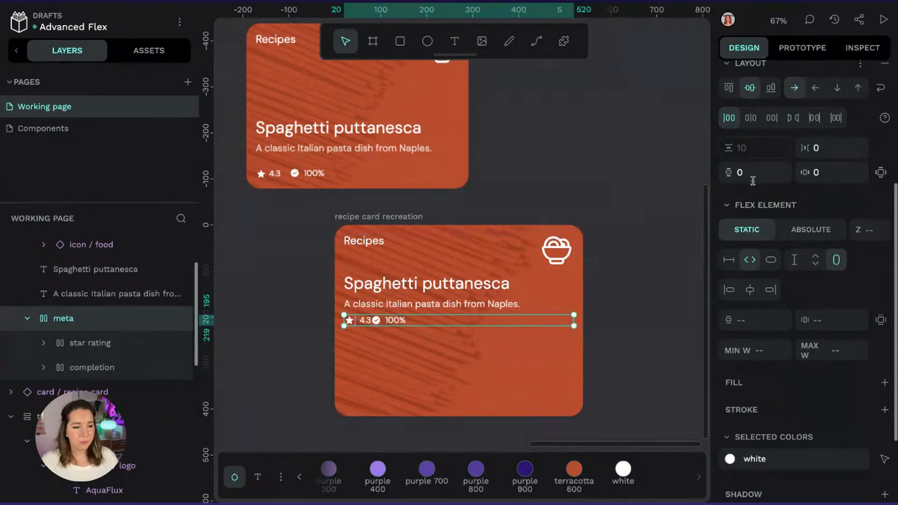
left_click(830, 150)
type("20")
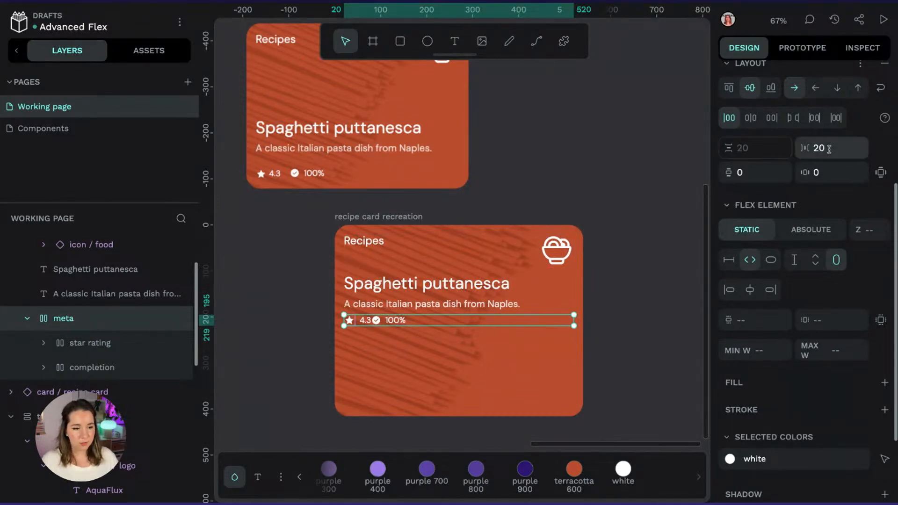
key("Return")
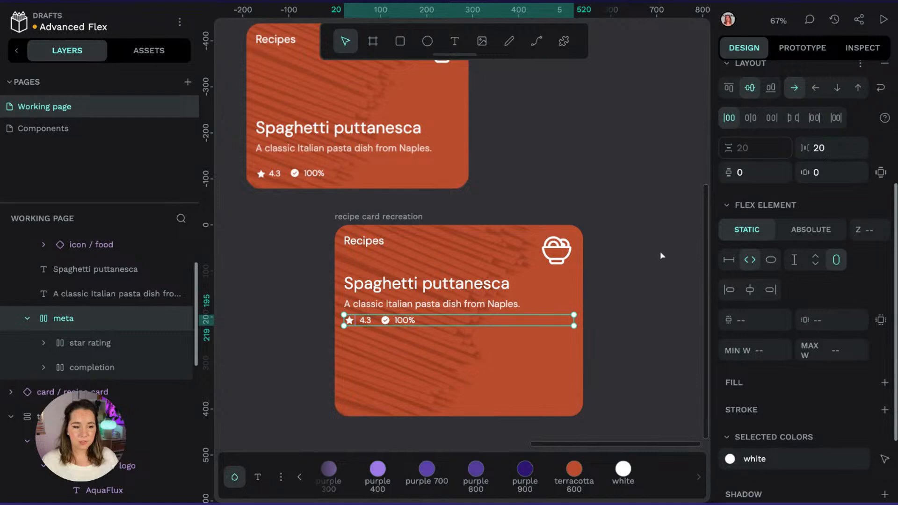
Compare the placement of the category, title, description and meta in the recreated card with the original recipe card
scroll(632, 235, "up", 3)
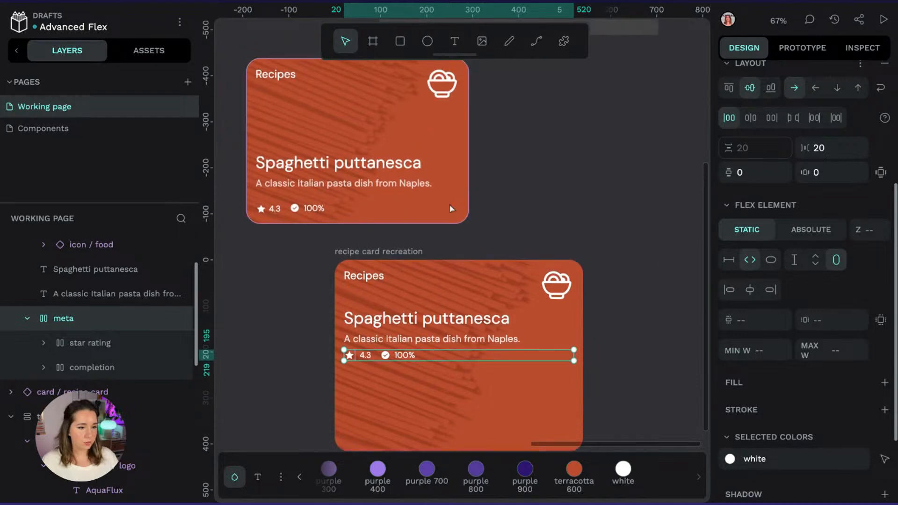
left_click(451, 322)
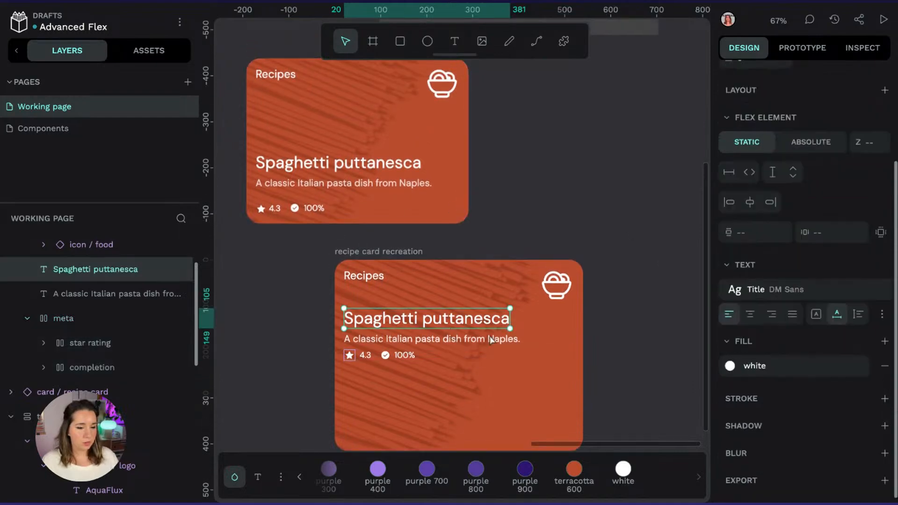
left_click(527, 182)
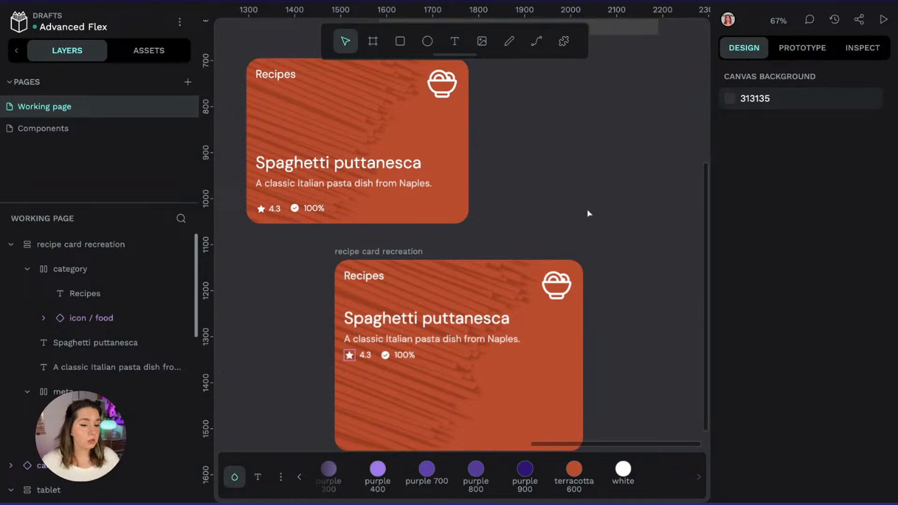
scroll(588, 213, "down", 3)
left_click(464, 231)
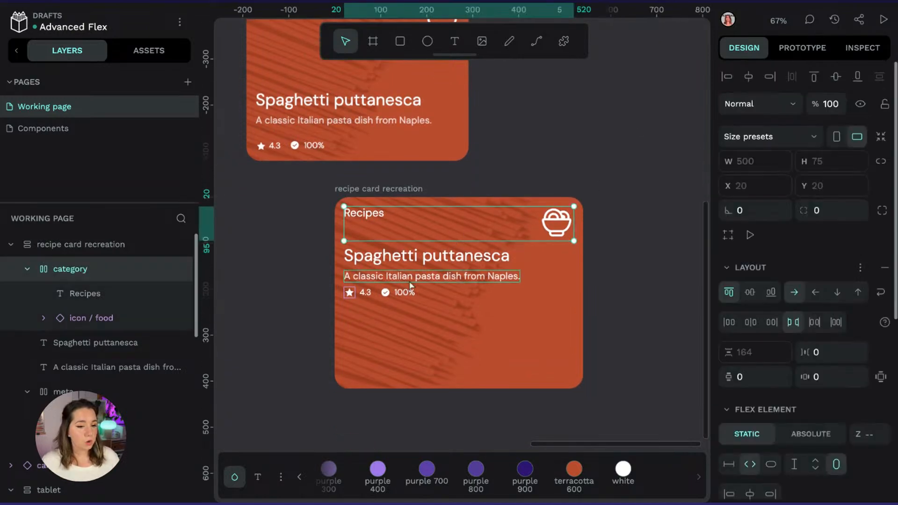
scroll(296, 92, "up", 2)
scroll(295, 92, "up", 2)
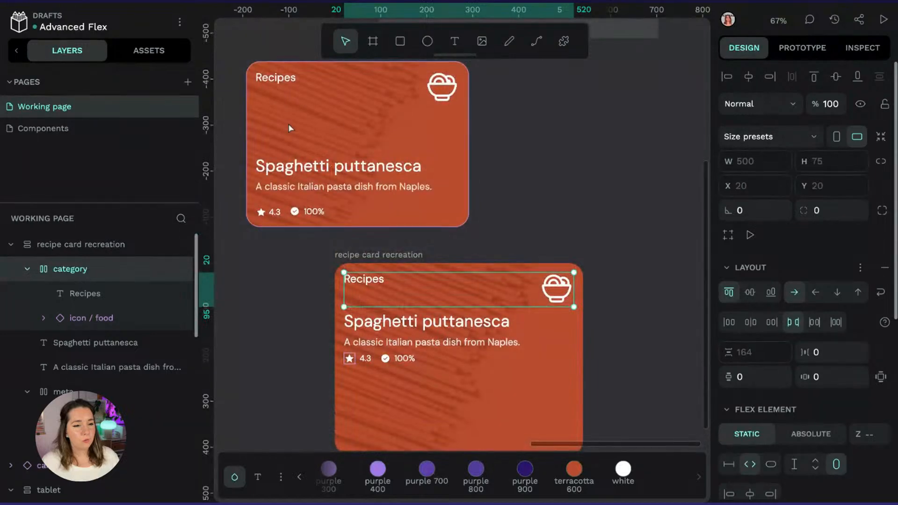
scroll(538, 149, "down", 3)
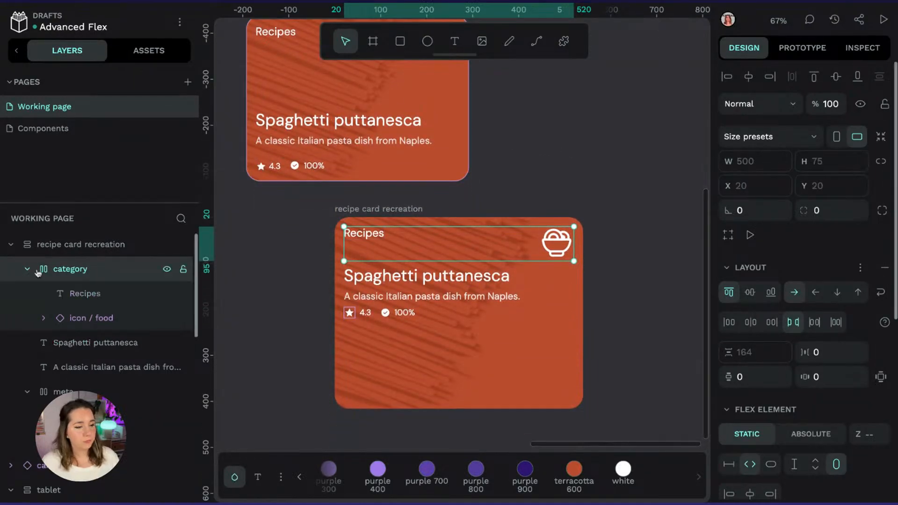
Group the Spaghetti puttanesca title, the description text and meta inside the recipe card recreation board
left_click(27, 270)
scroll(495, 251, "up", 1)
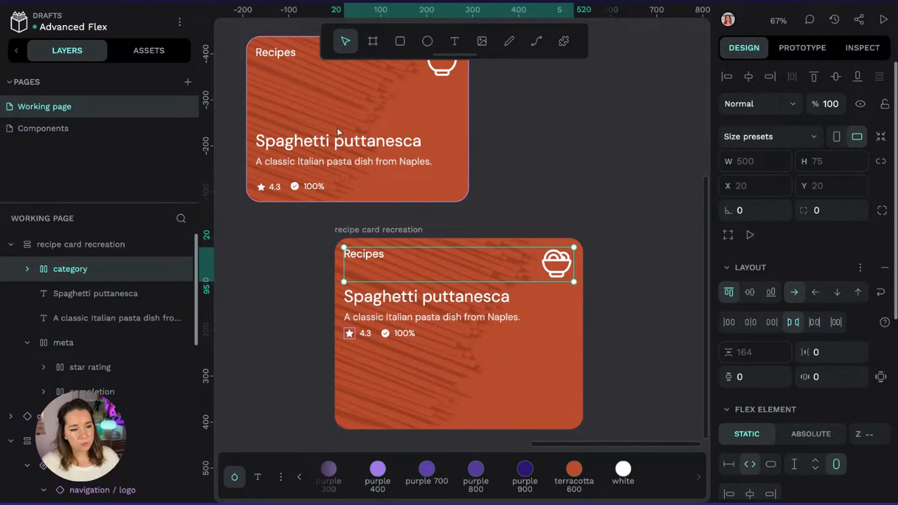
left_click(114, 292)
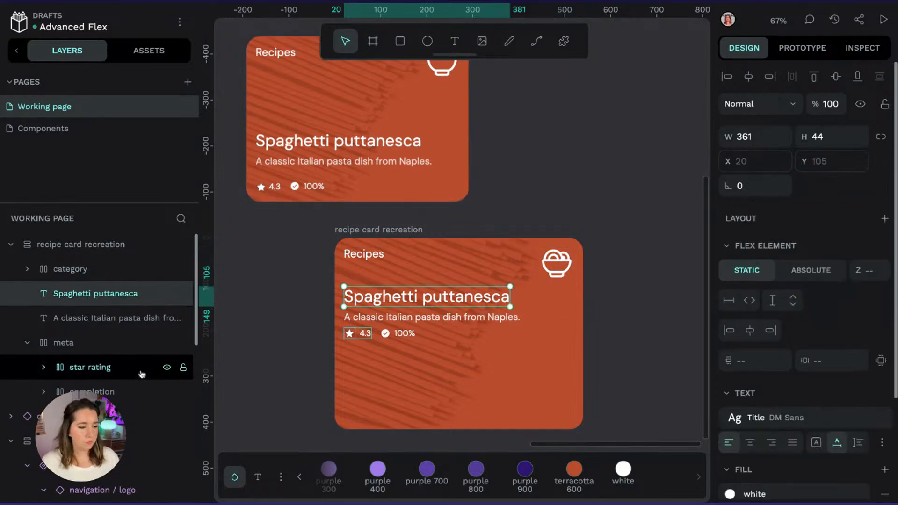
left_click(29, 344)
left_click(64, 344, "shift")
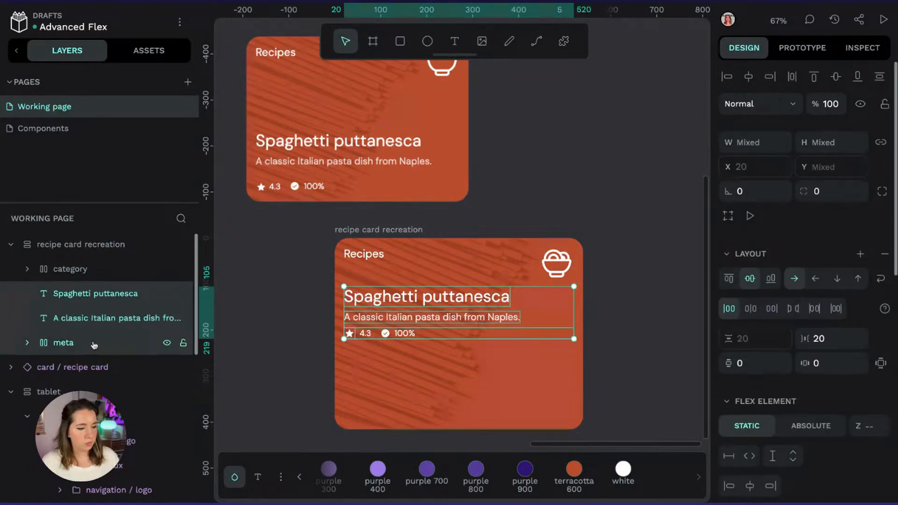
right_click(91, 346)
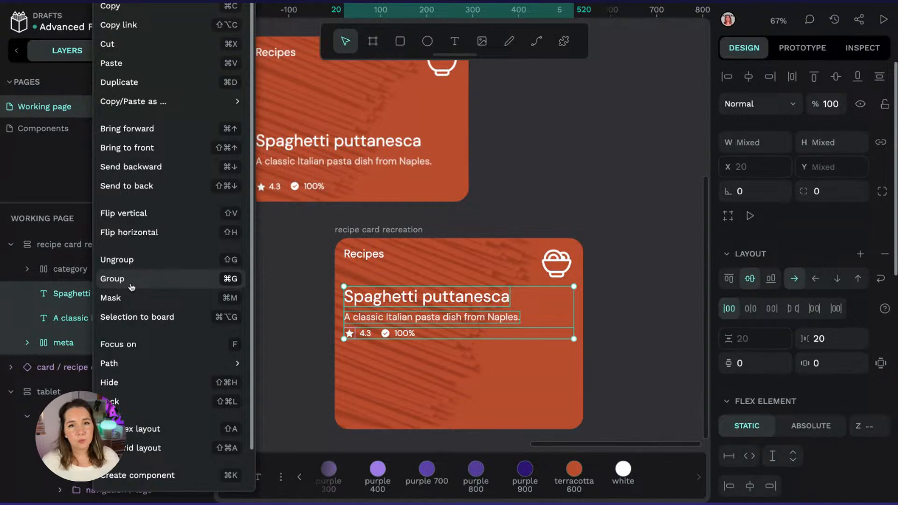
left_click(131, 278)
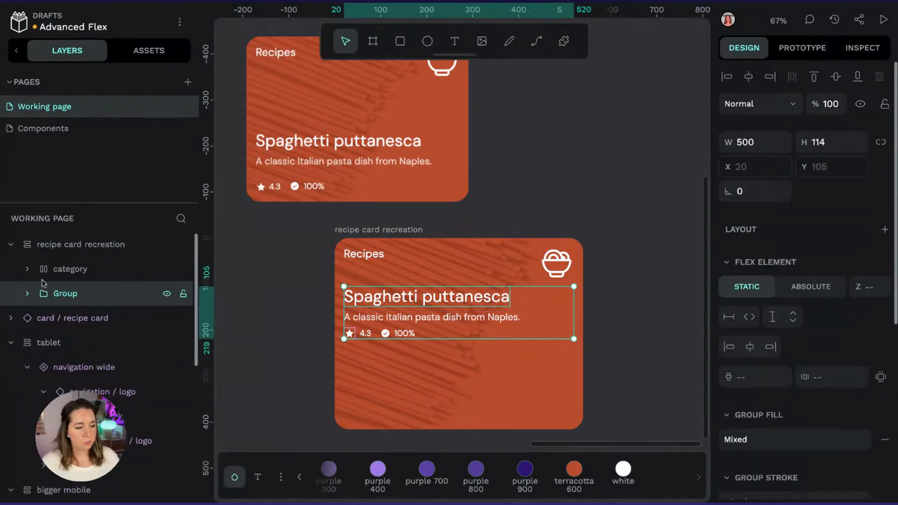
Rename the new group as content and add a flex layout to it
double_click(134, 293)
type("content")
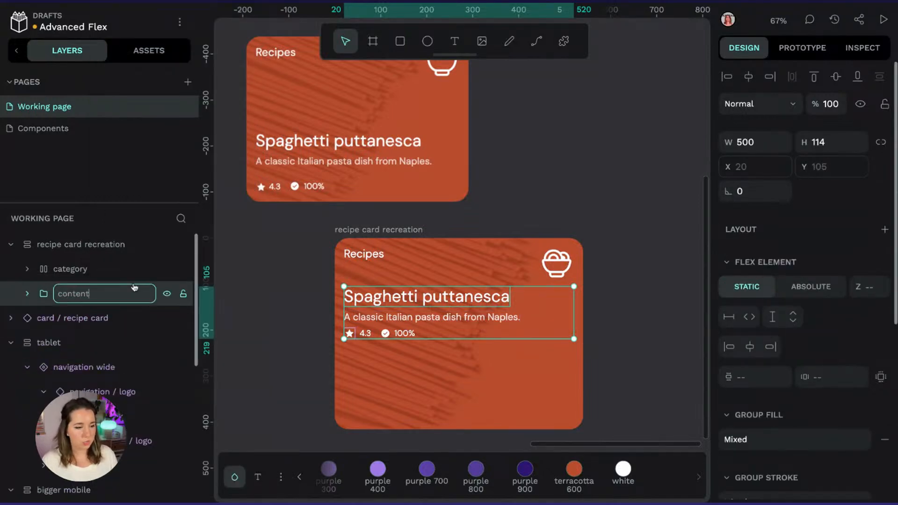
key("Return")
left_click(884, 228)
left_click(865, 254)
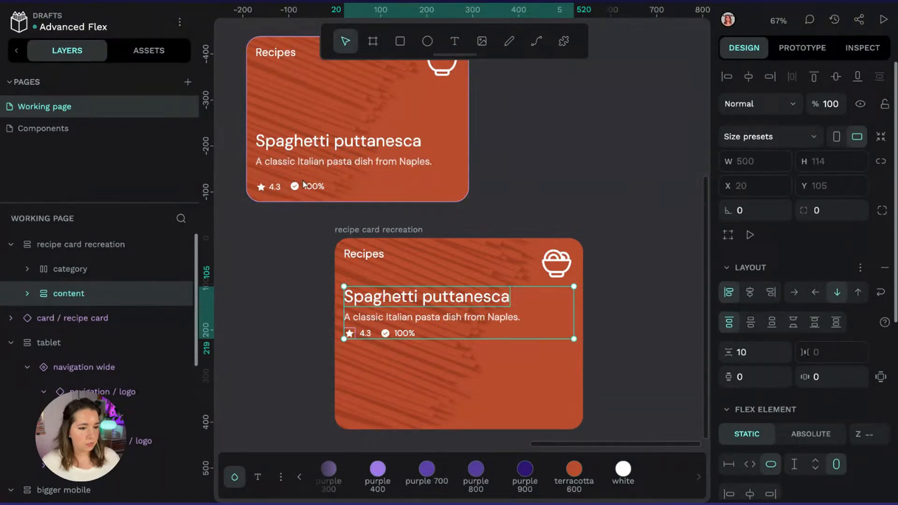
Switch meta to individual side paddings and set only its top padding to 15
left_click(27, 293)
left_click(78, 367)
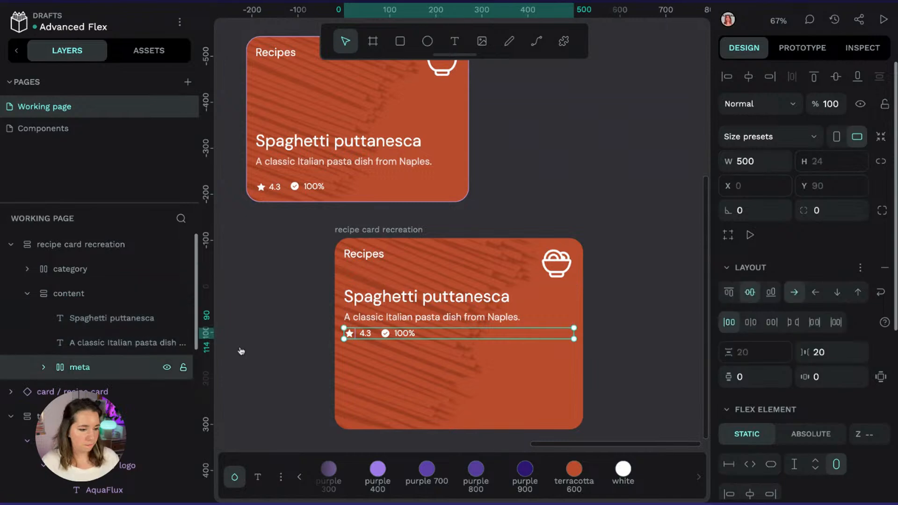
left_click(880, 376)
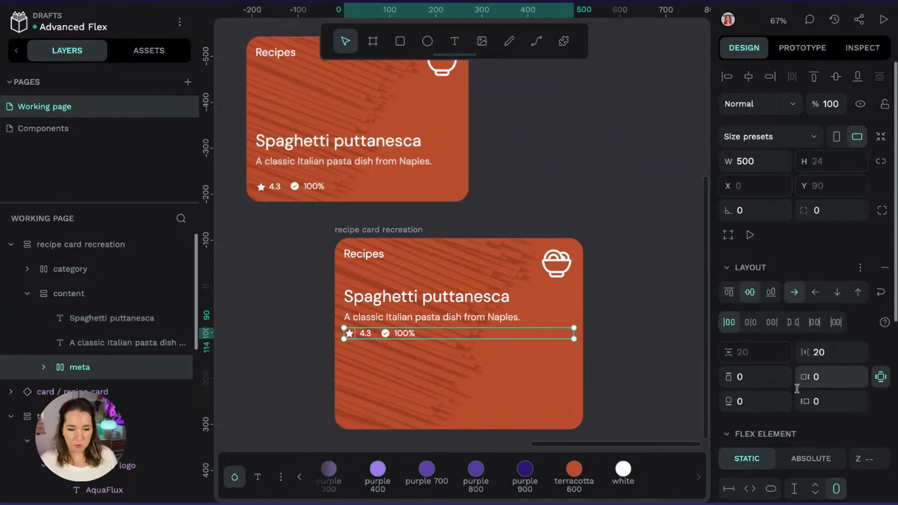
left_click(759, 378)
type("10")
key("Return")
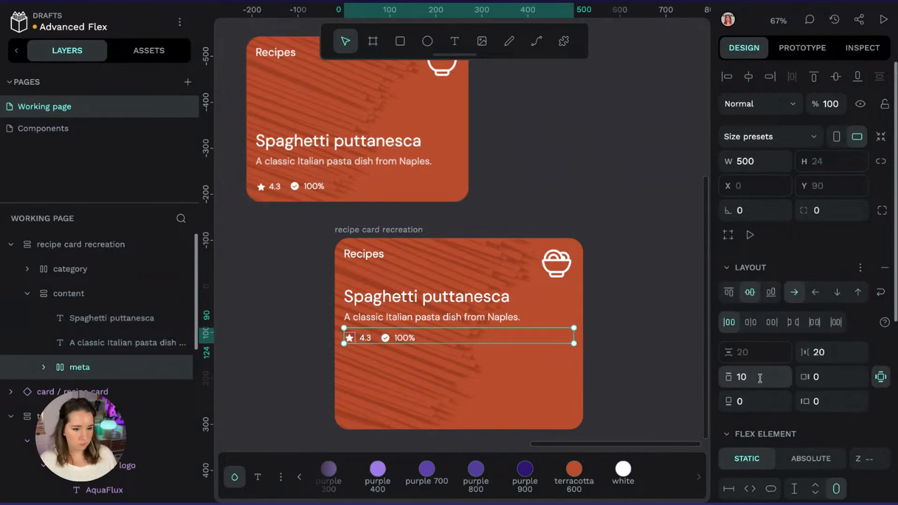
left_click(759, 378)
type("15")
key("Return")
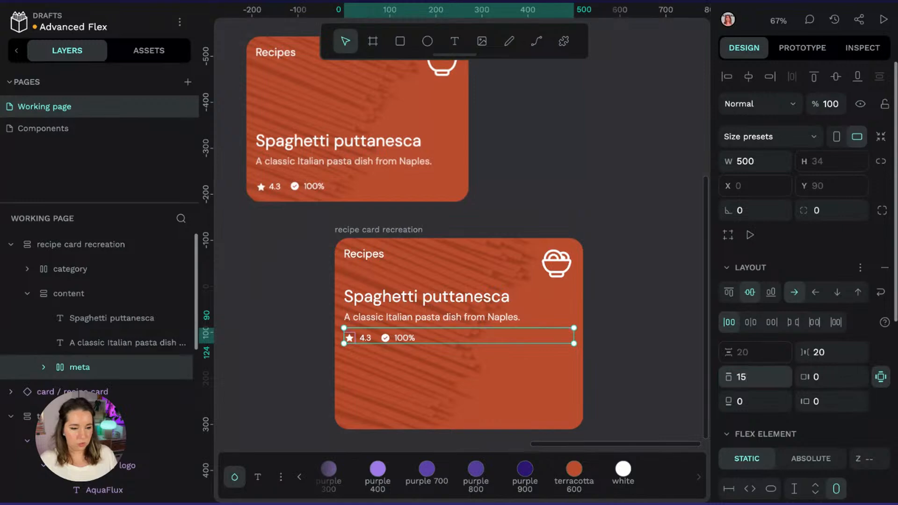
Justify the recipe card recreation board's layout with space between so category and content sit at opposite ends
left_click(103, 295)
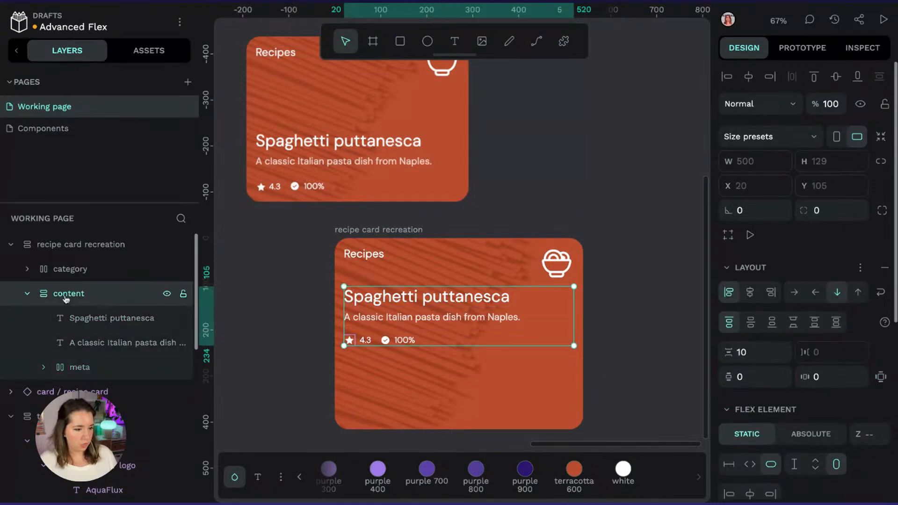
left_click(28, 293)
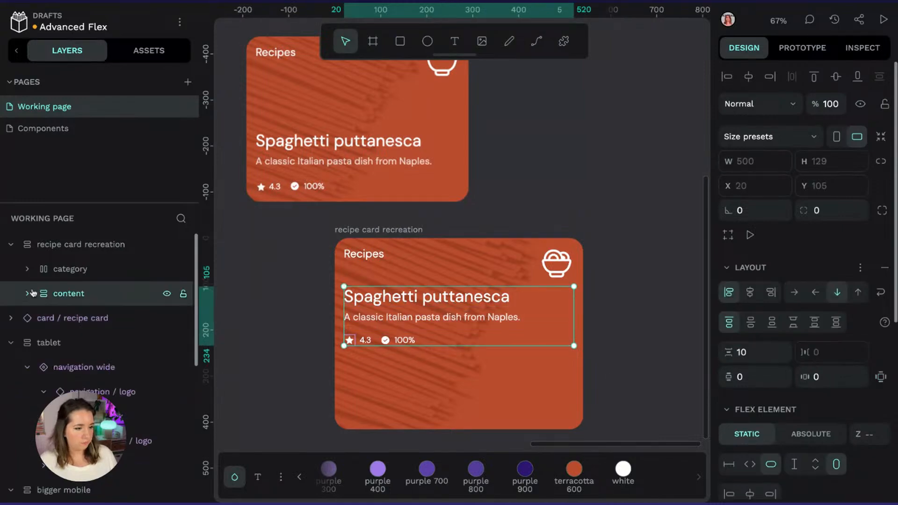
left_click(74, 276)
left_click(52, 293)
left_click(55, 269)
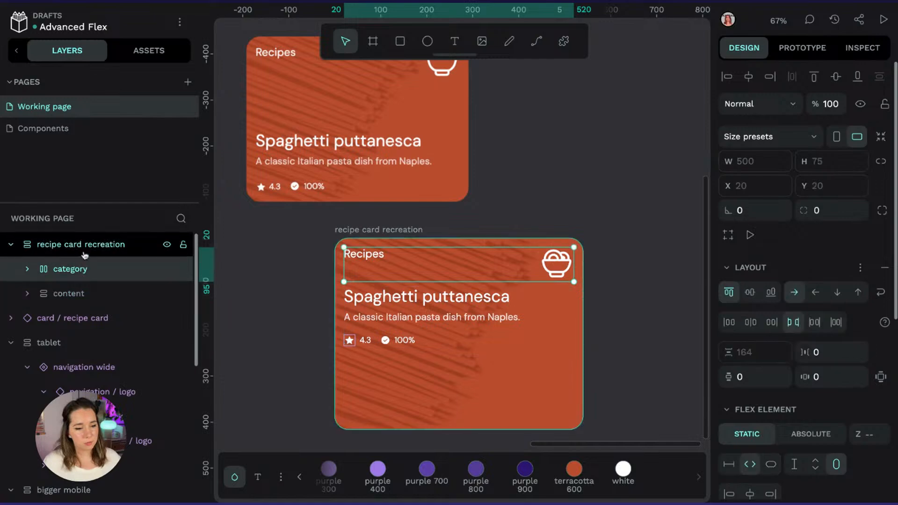
left_click(84, 254)
left_click(90, 275)
left_click(95, 256)
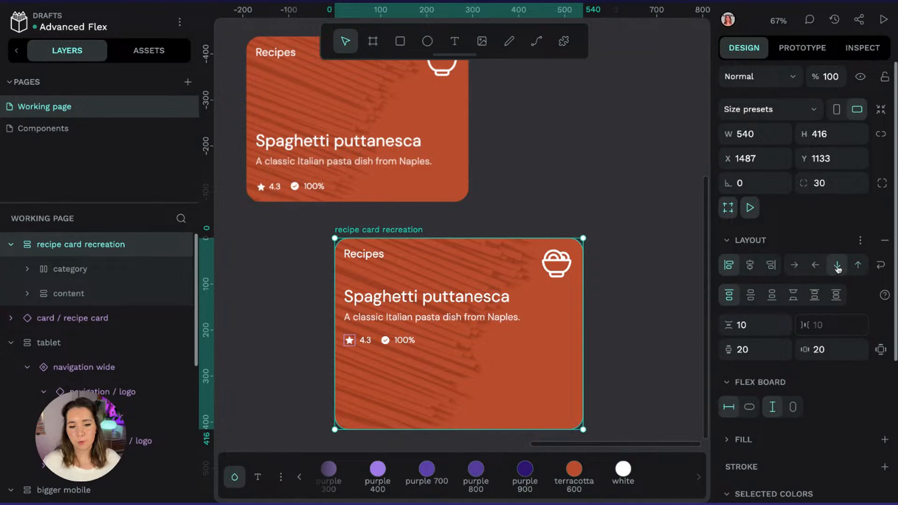
left_click(793, 296)
left_click(609, 180)
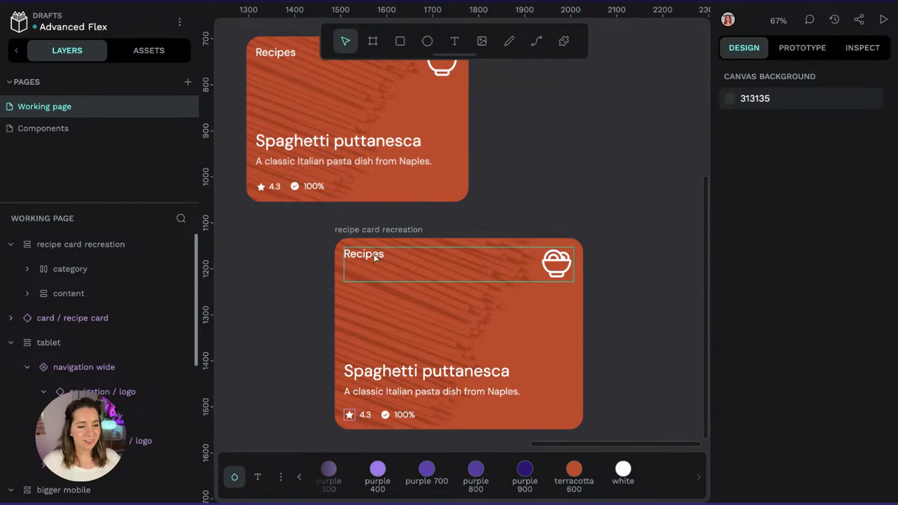
Examine the flex layout settings of the recipe card recreation board and its content and category groups
left_click(579, 280)
scroll(653, 256, "down", 2)
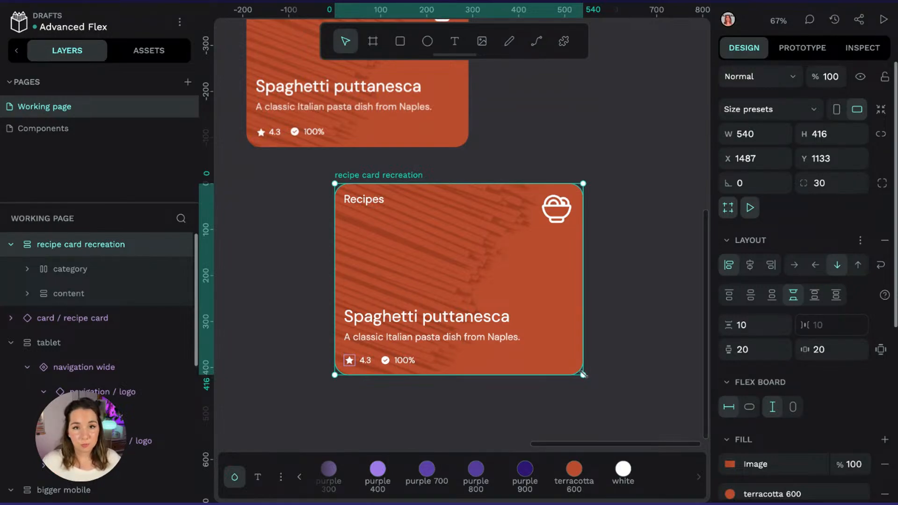
left_click(436, 345)
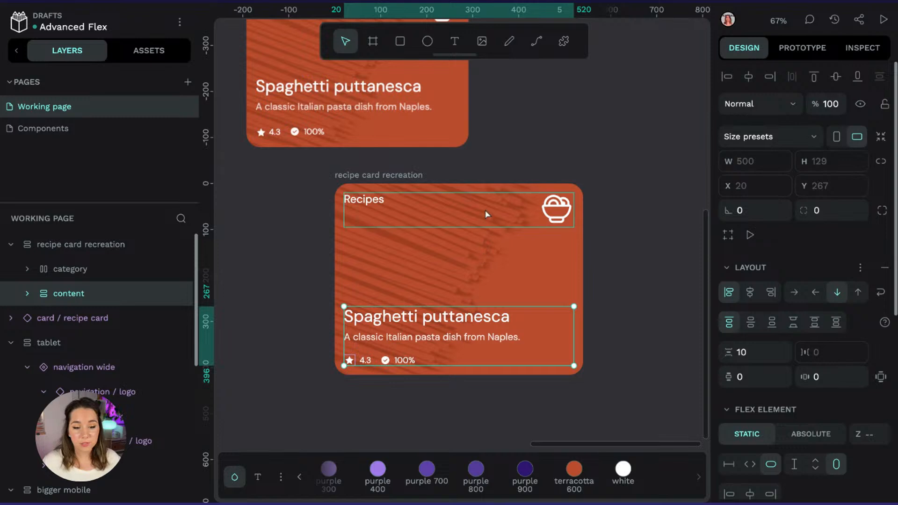
scroll(790, 348, "down", 1)
left_click(516, 226)
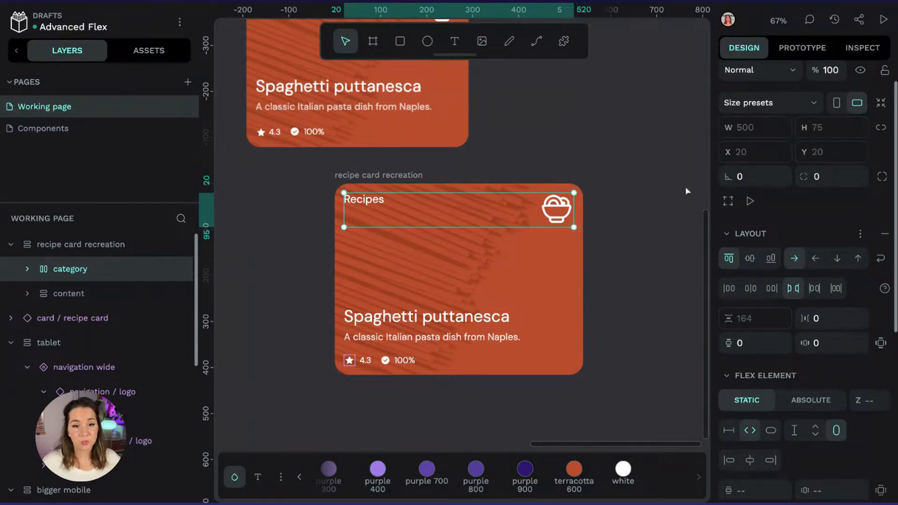
Try making the recipe card recreation board narrower and shorter, and undo the resize
left_click(415, 187)
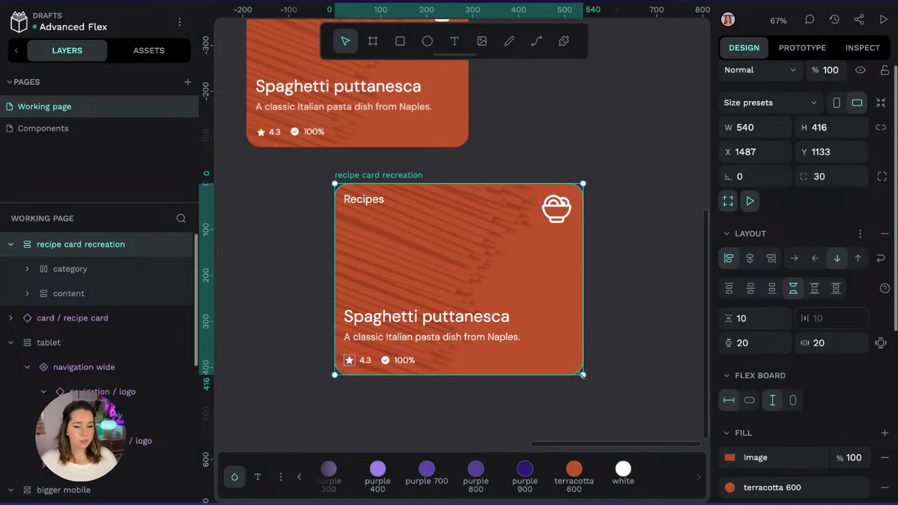
left_click_drag(583, 375, 651, 360)
mouse_move(532, 345)
left_mouse_down()
mouse_move(547, 282)
mouse_move(554, 341)
mouse_move(530, 342)
left_mouse_up()
left_click(635, 322)
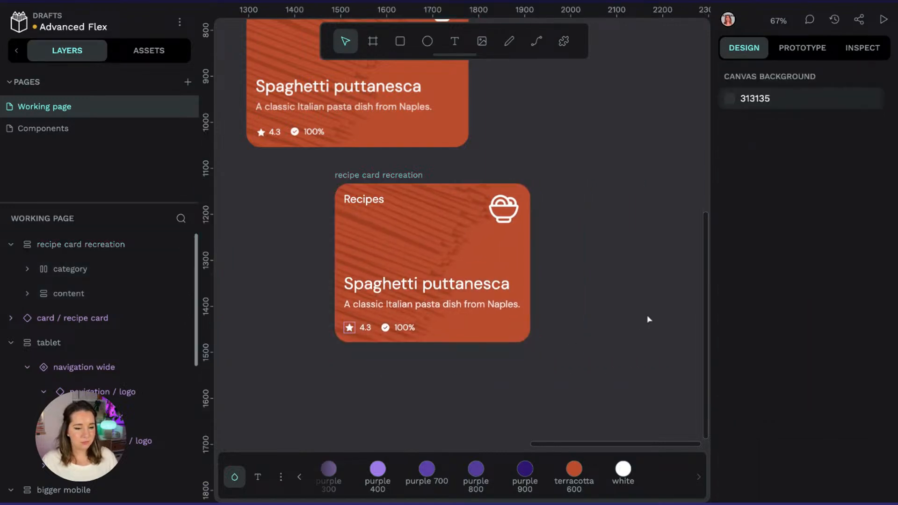
key("ctrl+z")
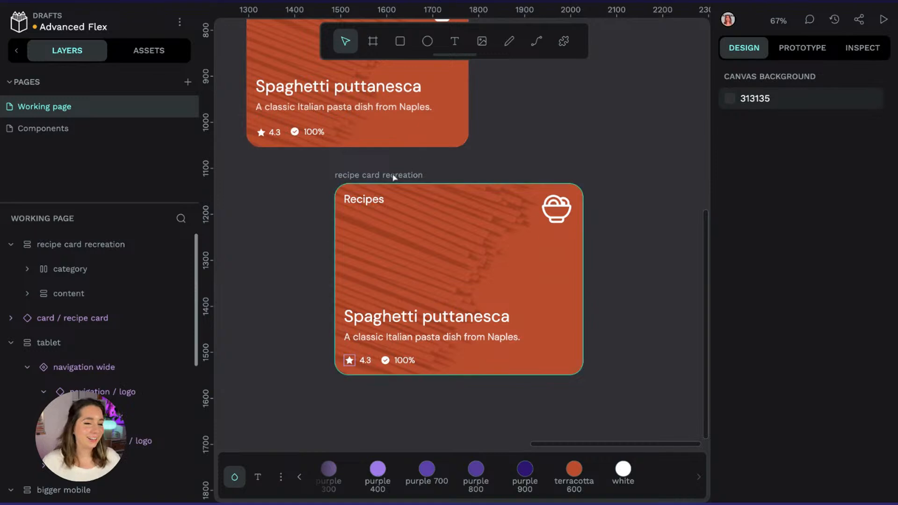
Move the recipe card recreation board further left beneath the original recipe card
left_click_drag(393, 175, 343, 178)
left_click(598, 143)
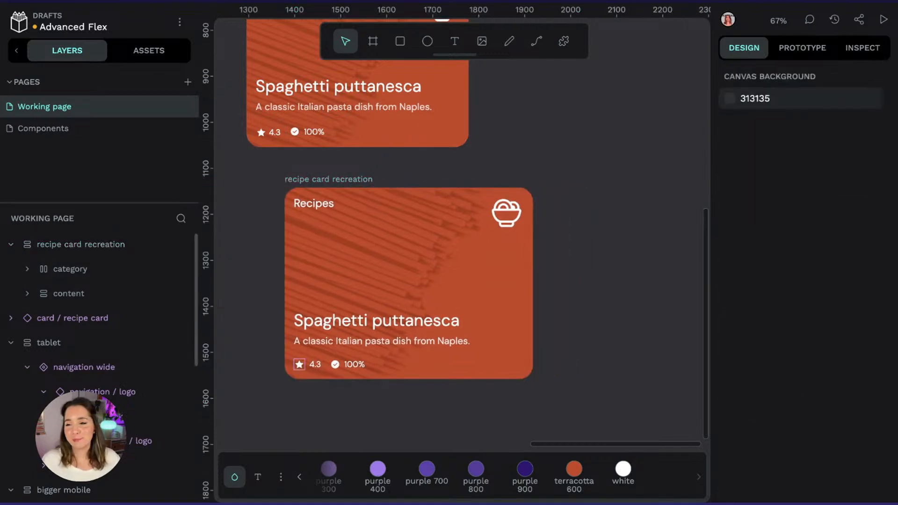
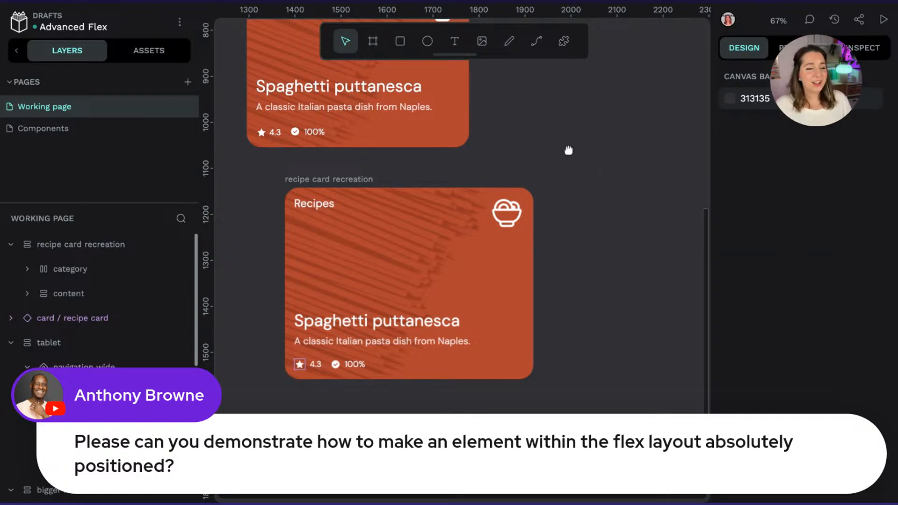
left_click_drag(568, 149, 596, 133)
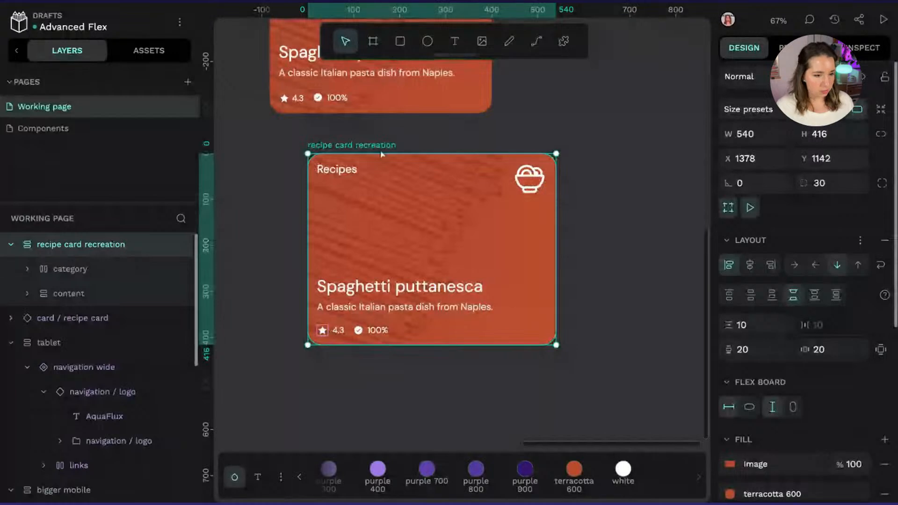
left_click_drag(376, 142, 303, 140)
Duplicate the recipe card recreation board and place the copy in the empty space to its right, at about X 2009, Y 1054
key("ctrl+d")
left_click(630, 113)
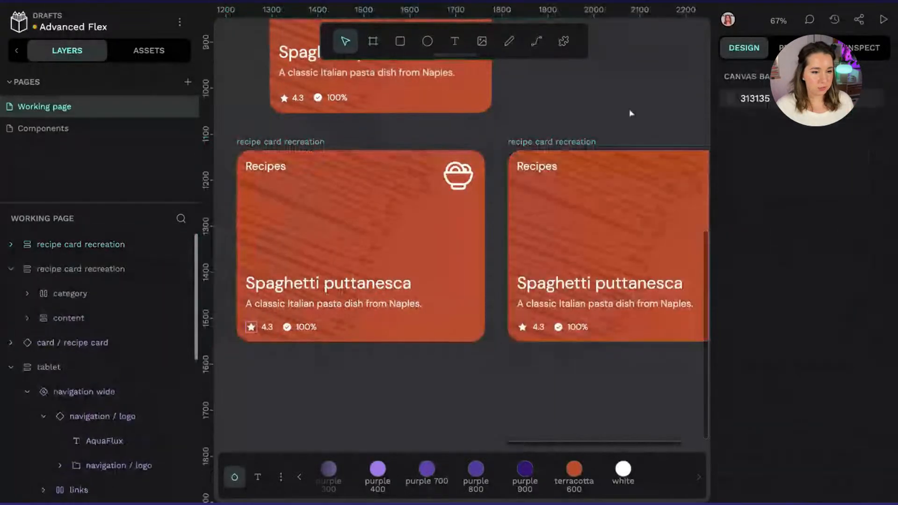
left_click_drag(629, 111, 434, 105)
left_click_drag(363, 147, 455, 110)
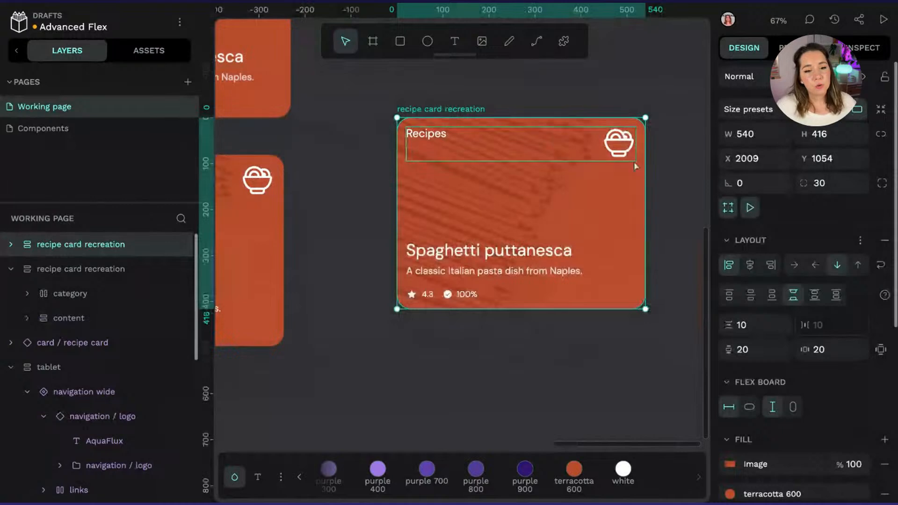
Try enlarging the duplicated recipe card recreation board, and undo the resize
left_click_drag(645, 309, 677, 360)
key("ctrl+z")
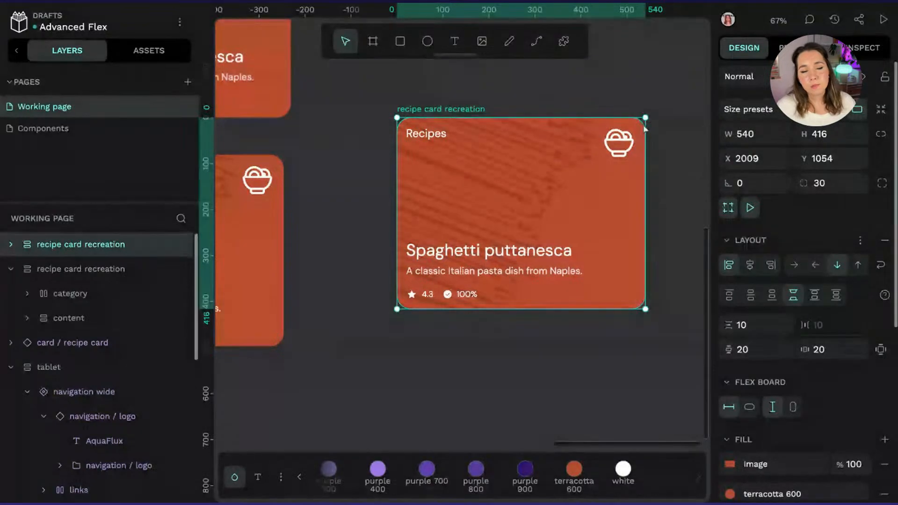
left_click(580, 145)
key("Escape")
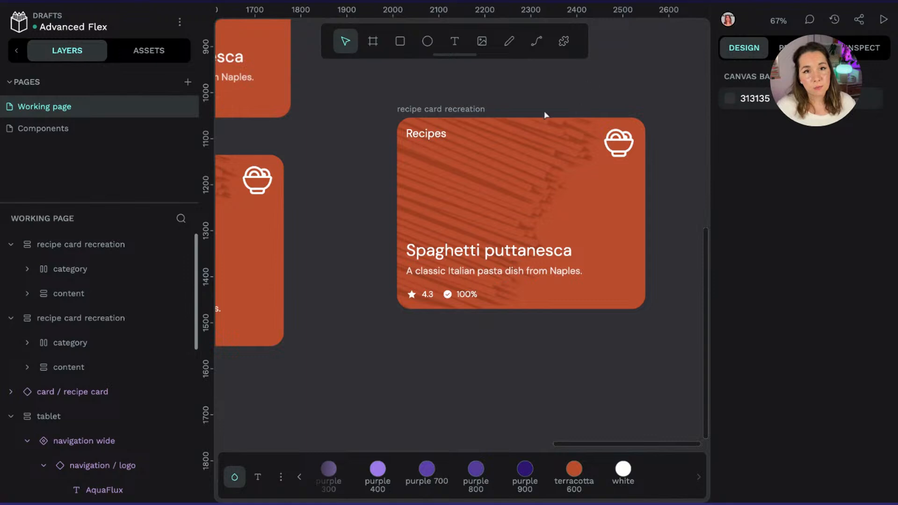
Open the Icon finder plugin from the installed plugins
left_click(450, 115)
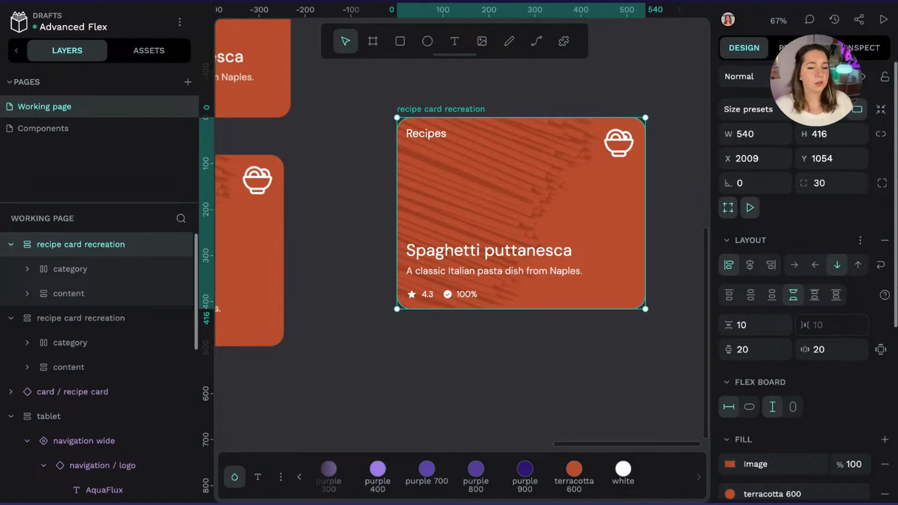
left_click(563, 41)
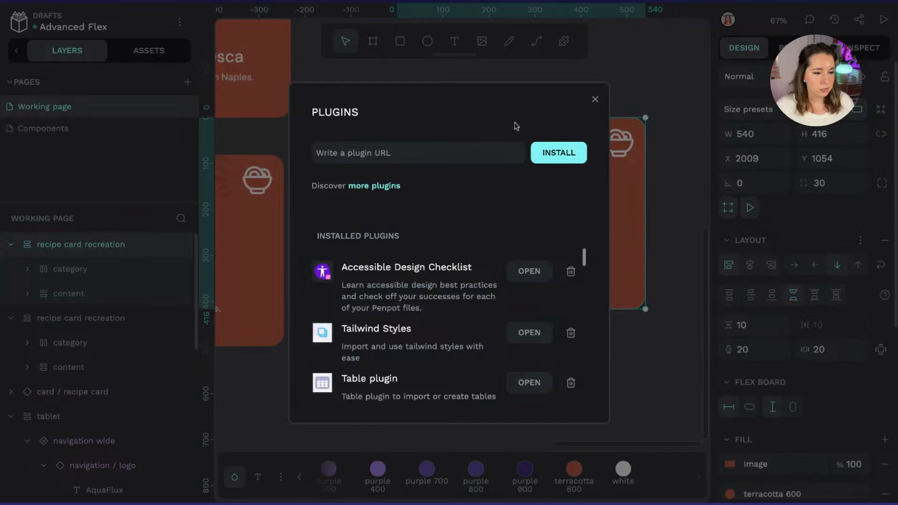
scroll(478, 278, "down", 5)
scroll(478, 279, "down", 6)
scroll(498, 332, "up", 2)
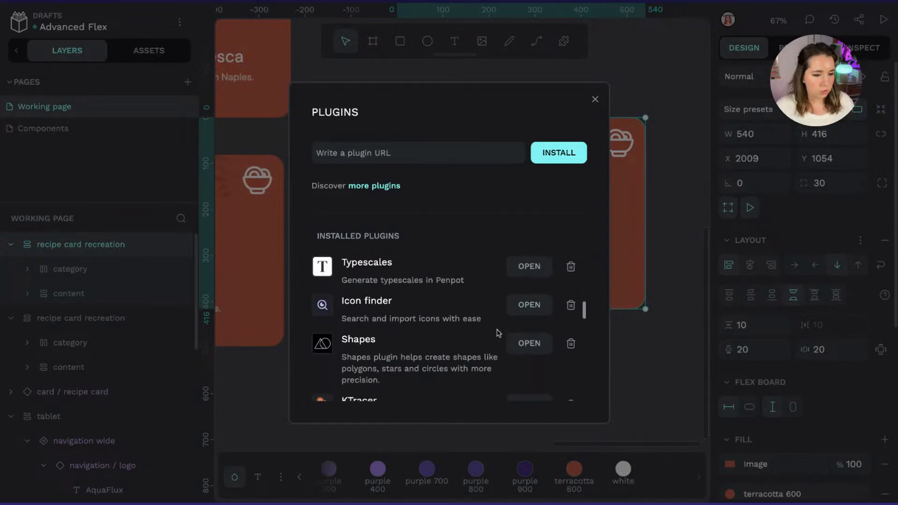
left_click(529, 304)
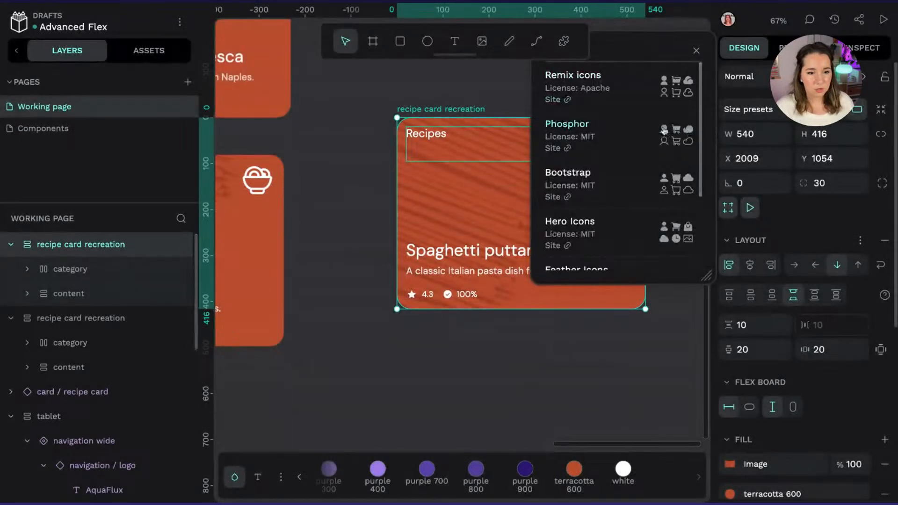
Insert the half-filled circle icon from one of the listed icon sets and close the Icon finder plugin
scroll(559, 240, "down", 1)
scroll(559, 241, "down", 1)
left_click(568, 245)
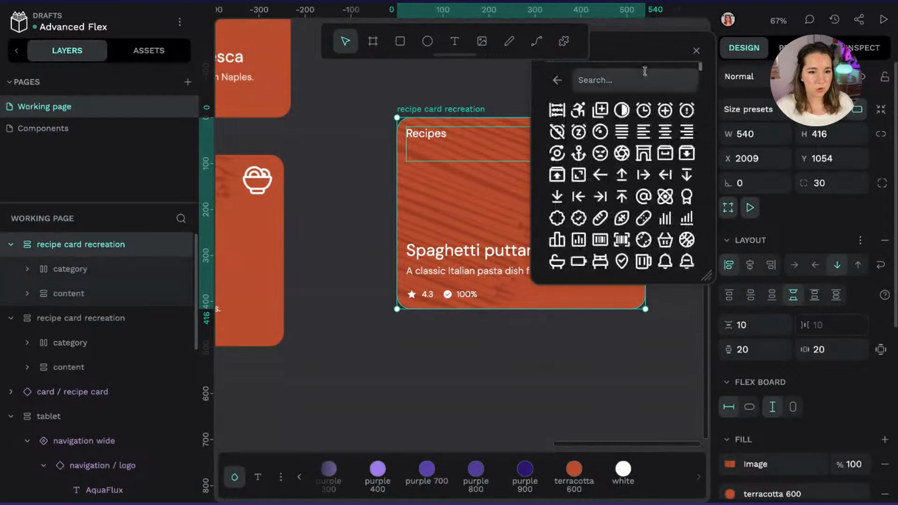
left_click(622, 110)
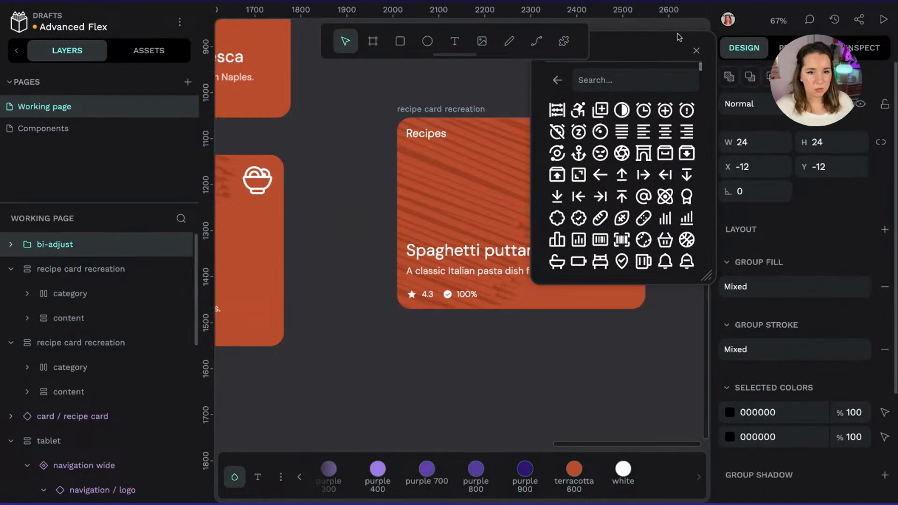
left_click(696, 51)
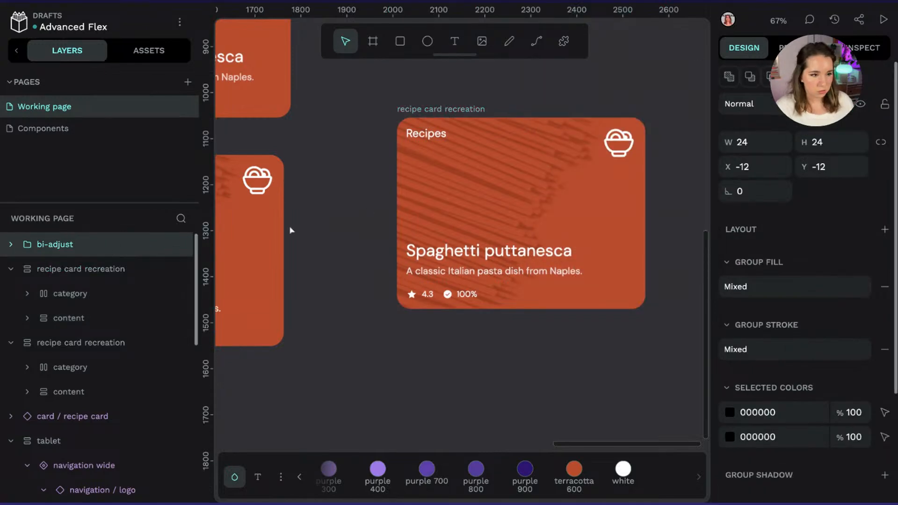
Nest the bi-adjust icon inside the duplicated recipe card recreation board, above category
scroll(366, 233, "down", 2)
scroll(366, 233, "up", 1)
left_click_drag(81, 247, 80, 271)
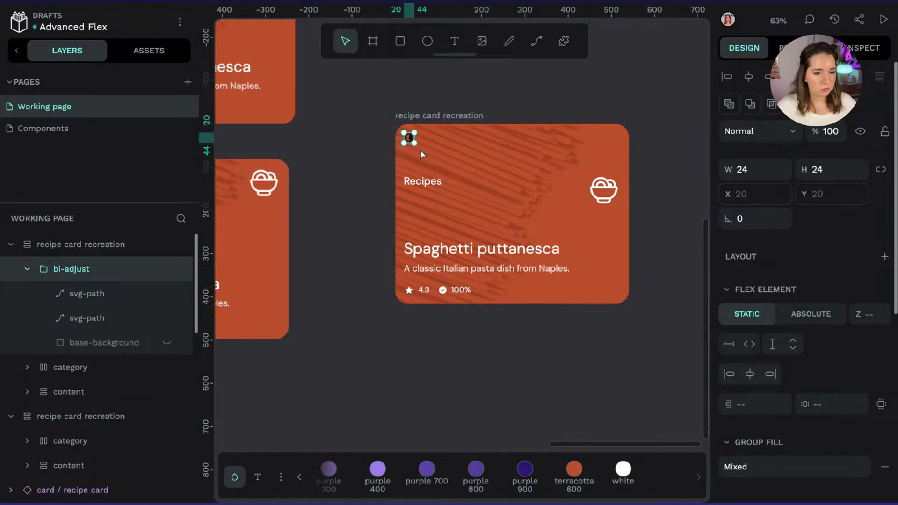
Set the bi-adjust icon's size to 60 by 60 with its proportions locked
left_click(835, 170)
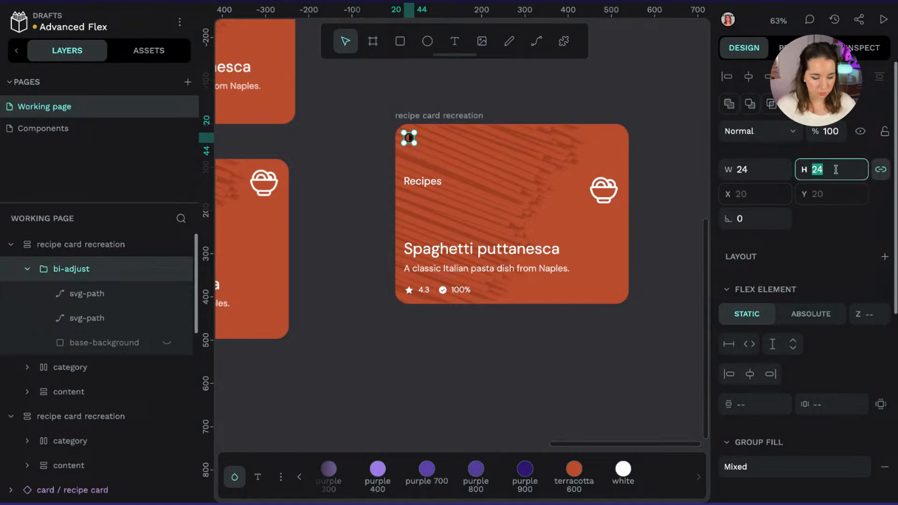
type("60")
key("Return")
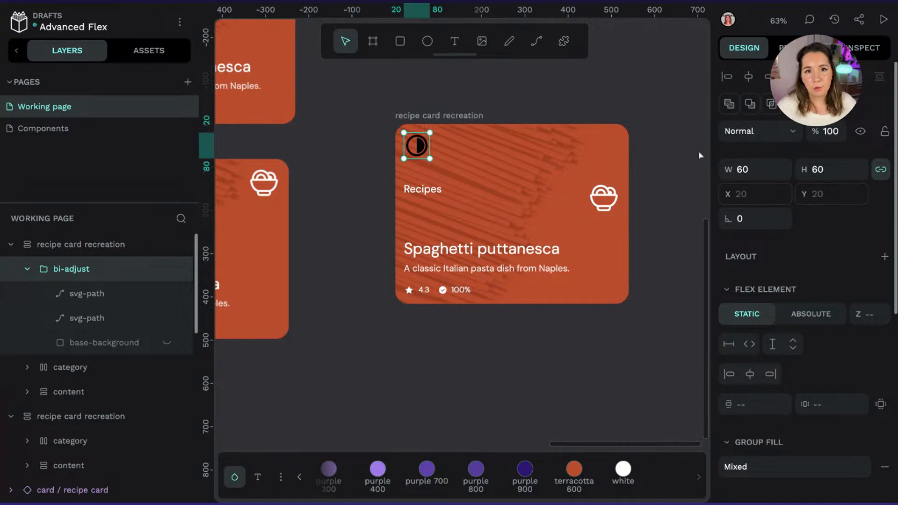
Enlarge the bi-adjust icon to about 190 by 190 and set its opacity to 40%
left_click(465, 117)
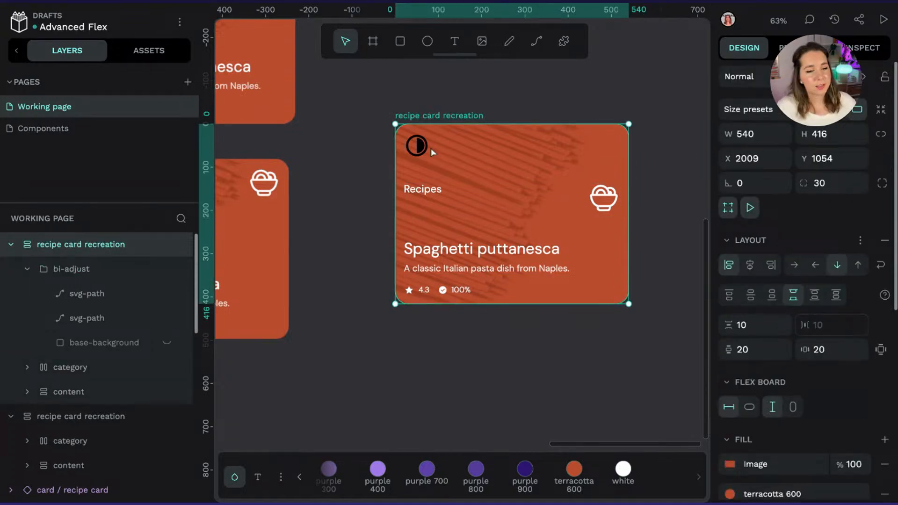
left_click(416, 149)
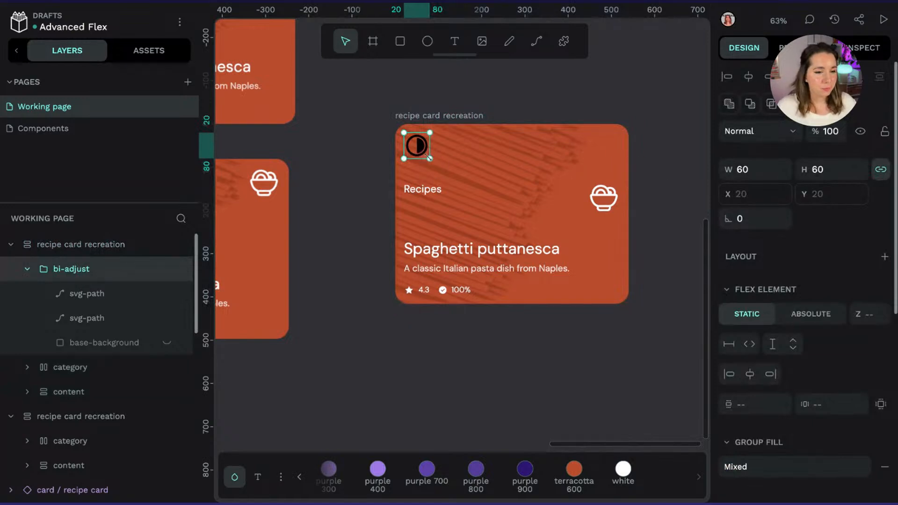
left_click_drag(429, 158, 487, 214)
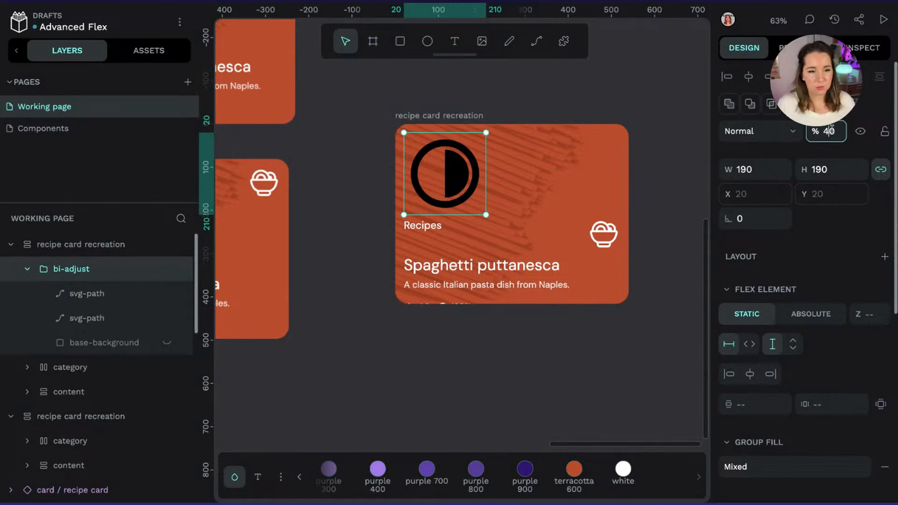
key("Return")
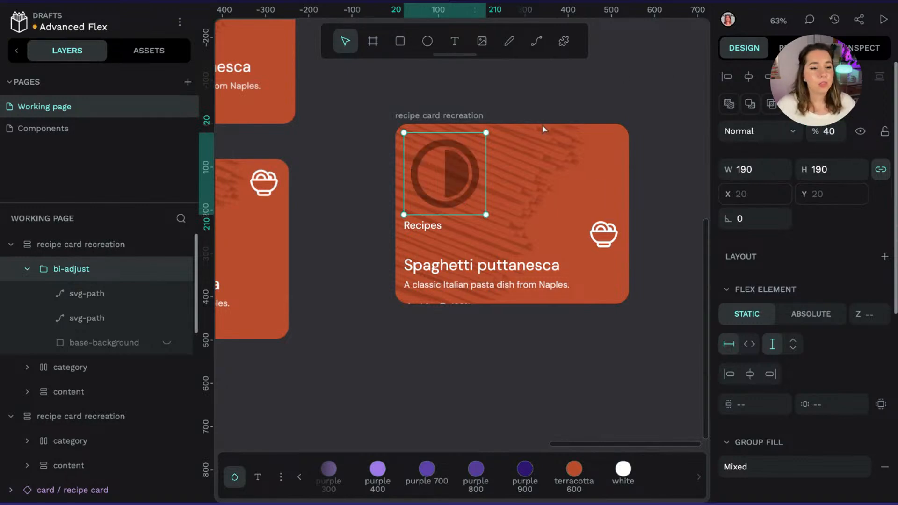
Change the bi-adjust icon's flex element positioning from static to absolute
left_click(28, 270)
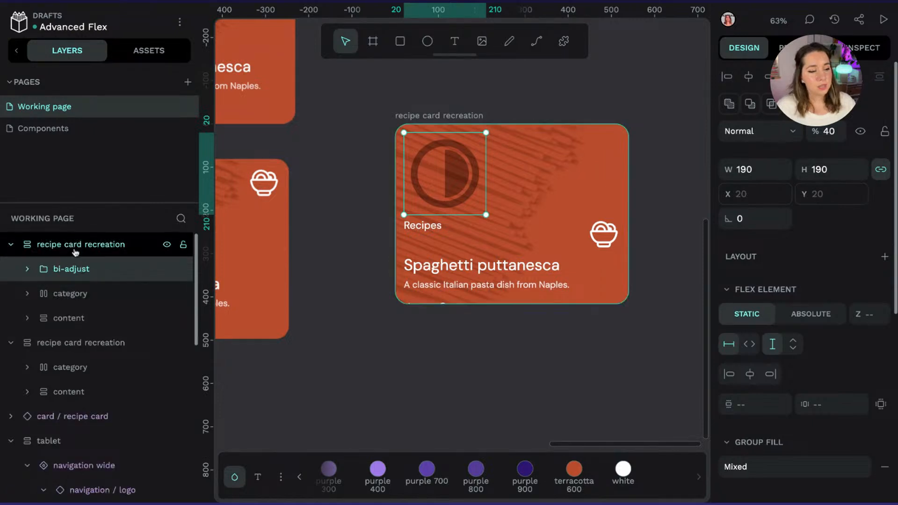
left_click(80, 251)
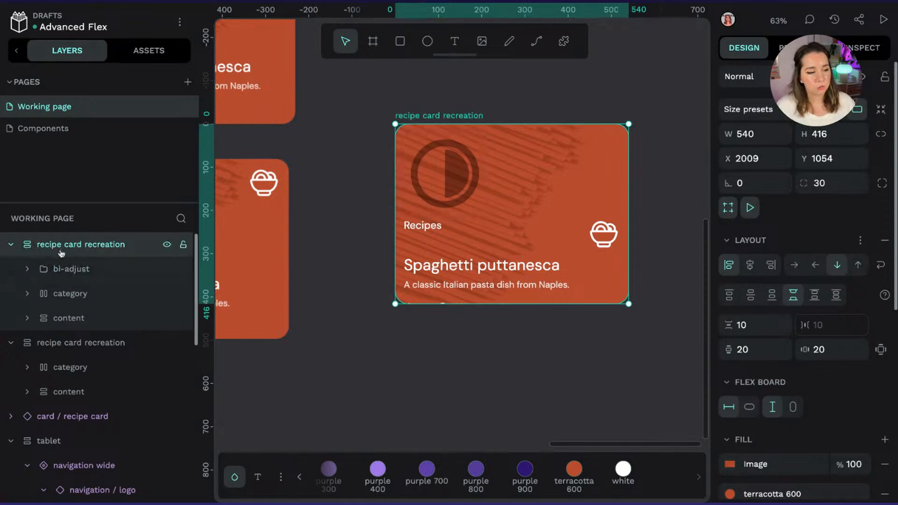
left_click(81, 272)
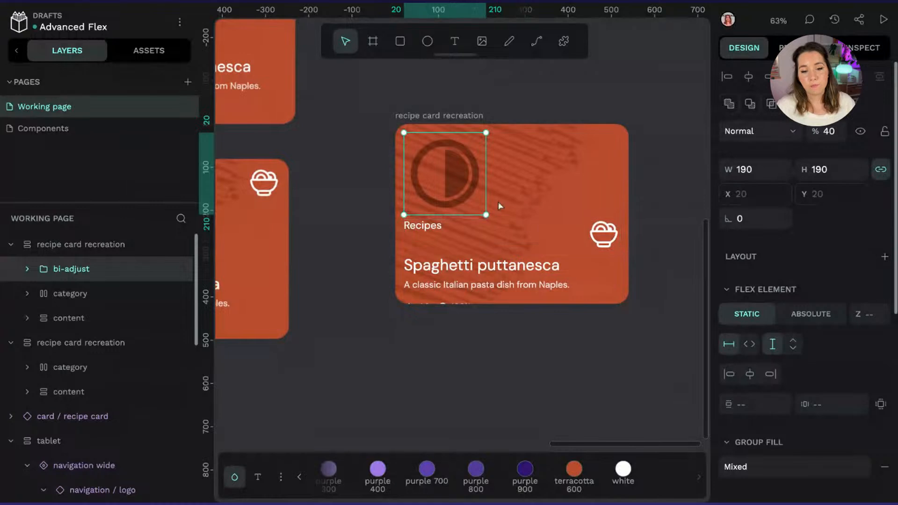
left_click(818, 323)
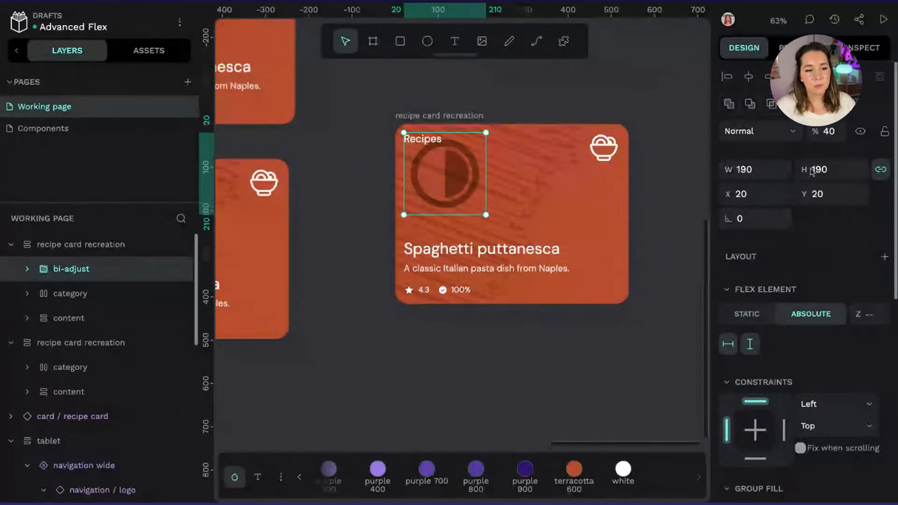
Compare the X and Y position fields of the absolute bi-adjust icon with those of the static content group
left_click(762, 194)
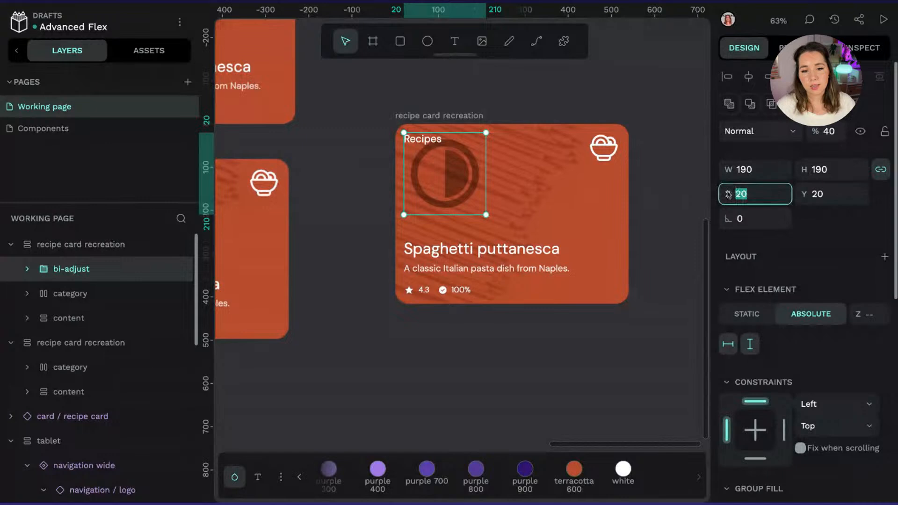
left_click(843, 195)
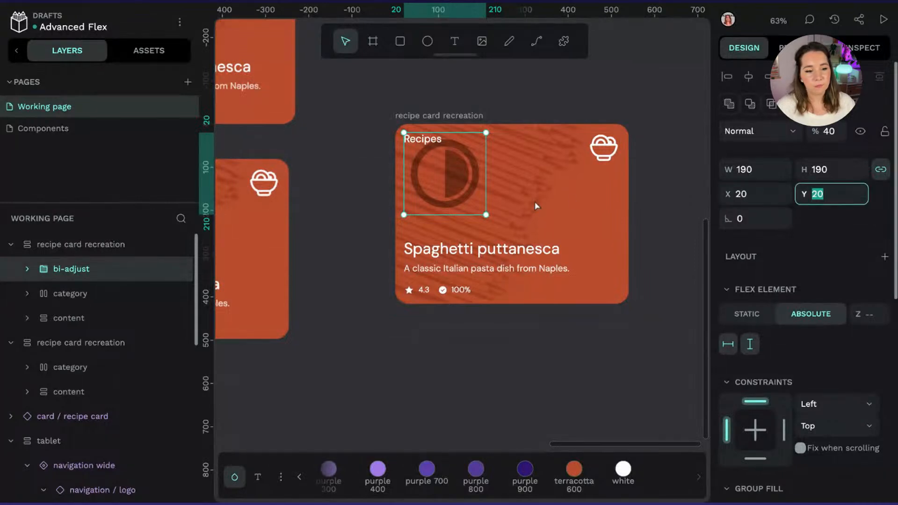
left_click(618, 260)
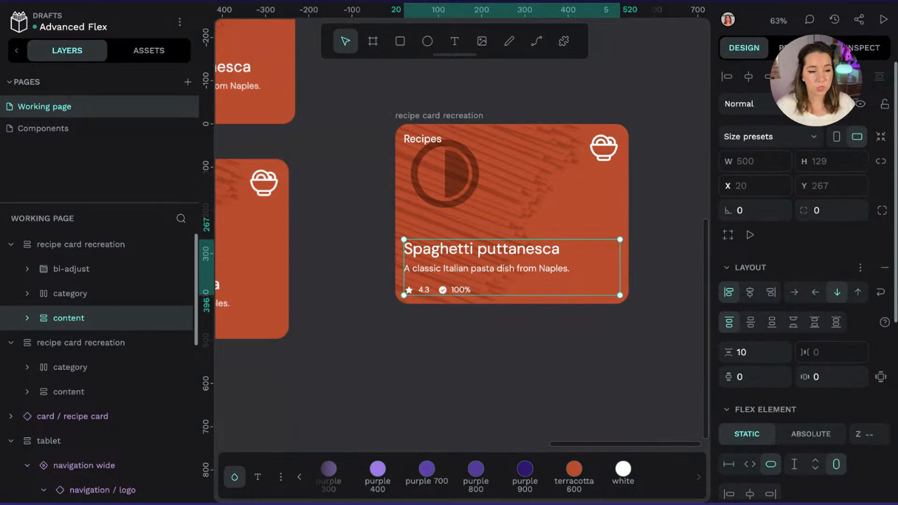
left_click(71, 268)
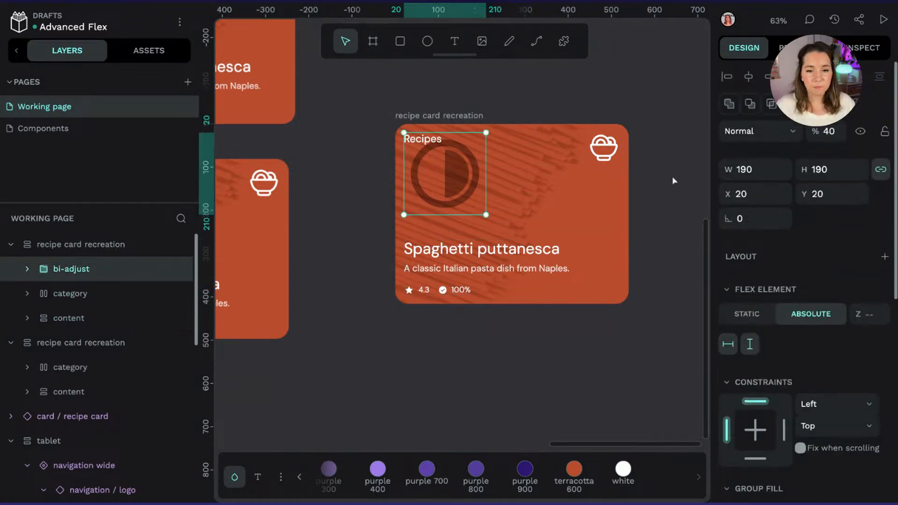
Set the absolute bi-adjust icon's X position to 40, then move it freely to about X 270, Y 144
left_click(753, 190)
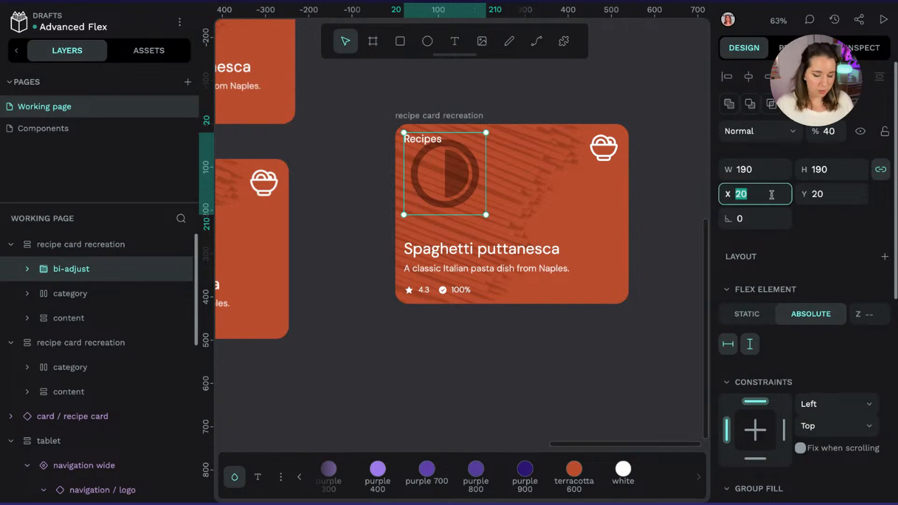
type("40")
key("Return")
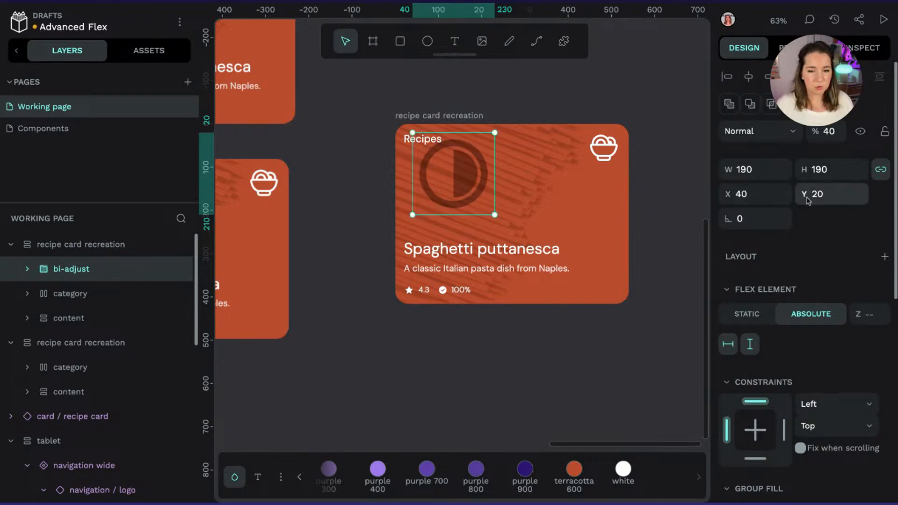
left_click(819, 194)
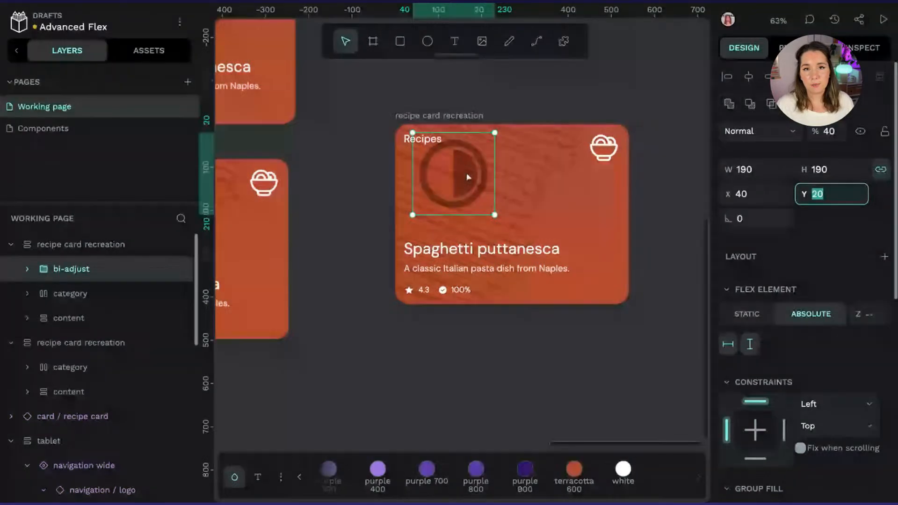
left_click_drag(466, 176, 565, 230)
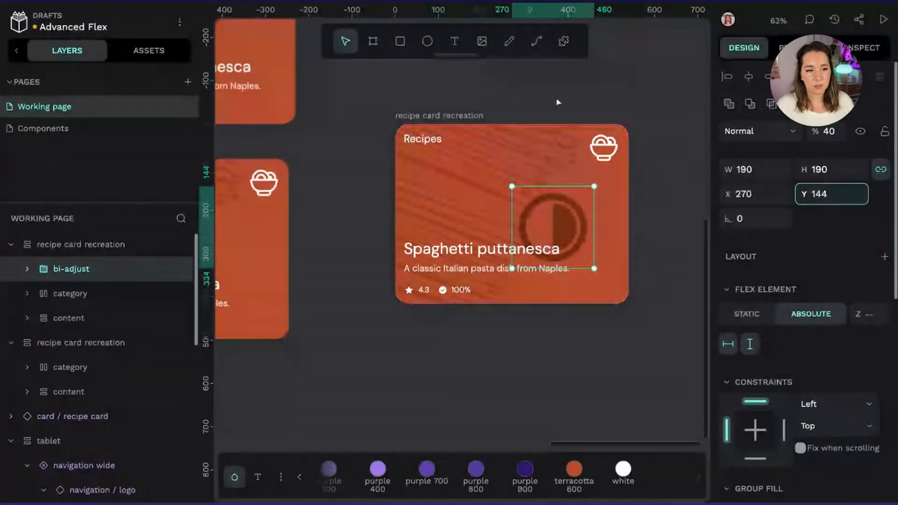
left_click(557, 102)
Try shrinking the recipe card board containing the absolute icon and restore it to 540 by 416
left_click(425, 118)
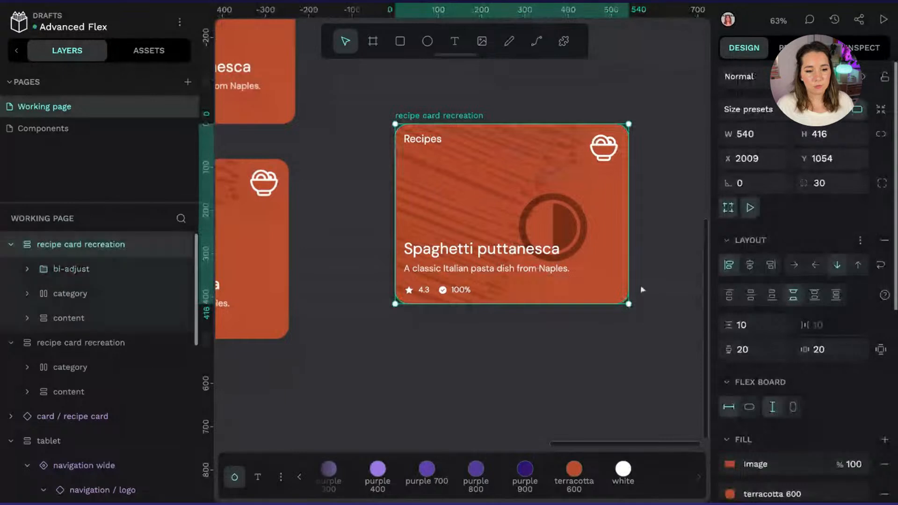
left_click_drag(628, 304, 547, 259)
left_click_drag(622, 285, 629, 304)
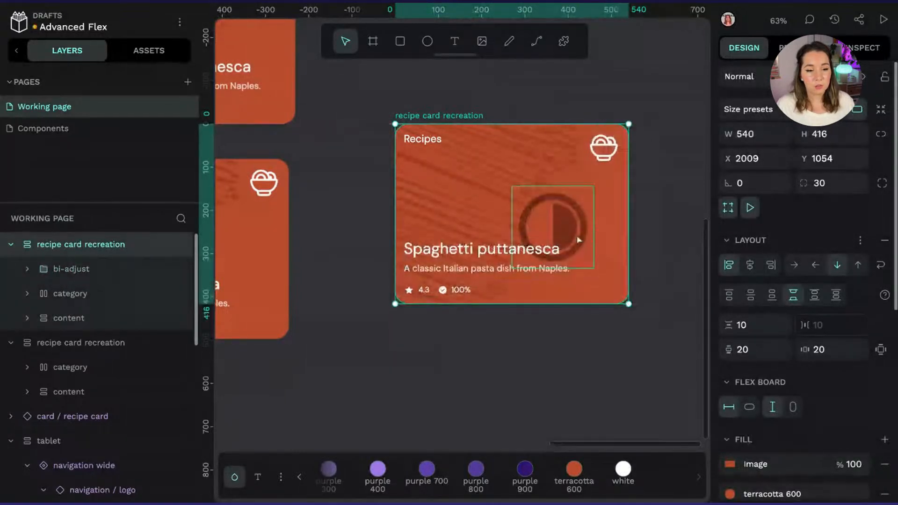
Set the bi-adjust icon's z-index to 2 in its flex element settings
left_click(574, 229)
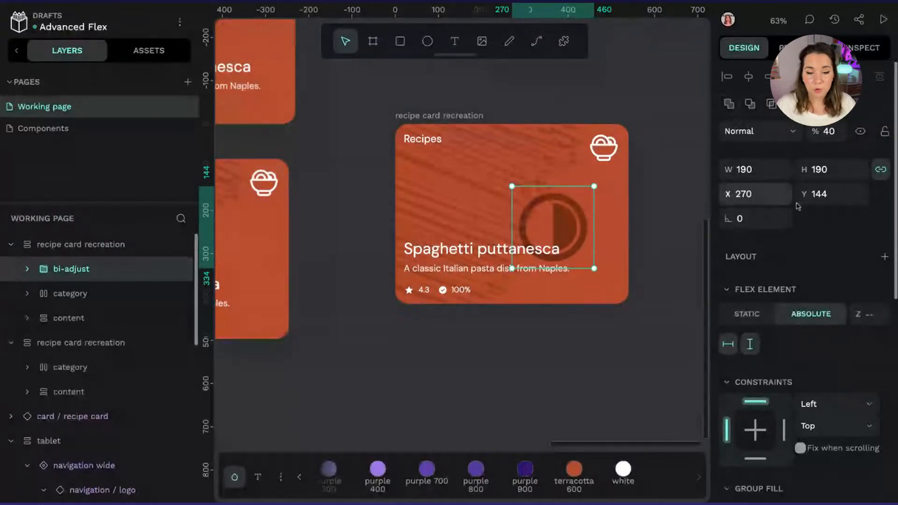
scroll(831, 248, "down", 1)
scroll(831, 248, "down", 1)
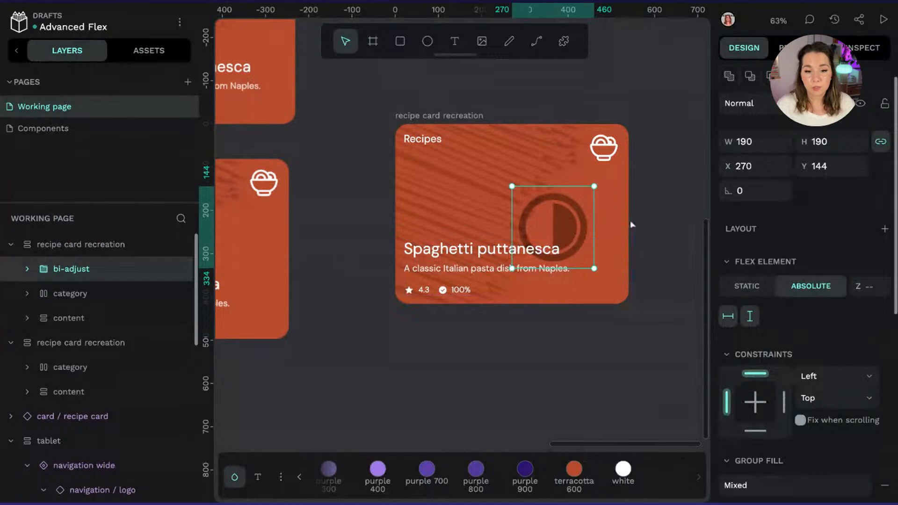
left_click(868, 286)
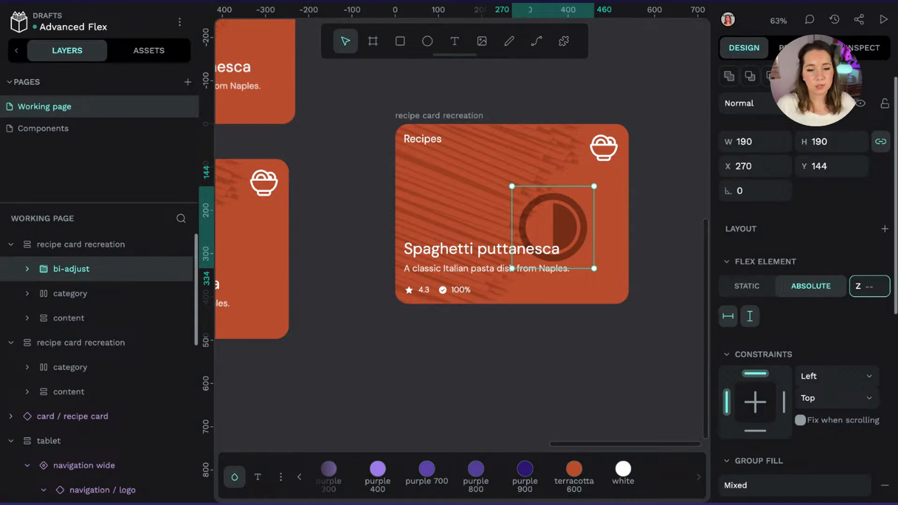
type("2")
key("Return")
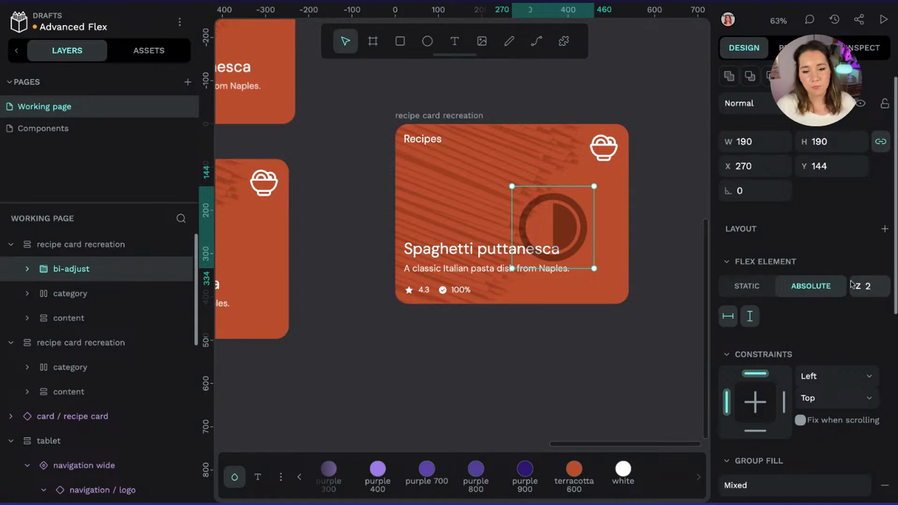
Make the bi-adjust icon fully opaque over the card's title text
left_click(879, 288)
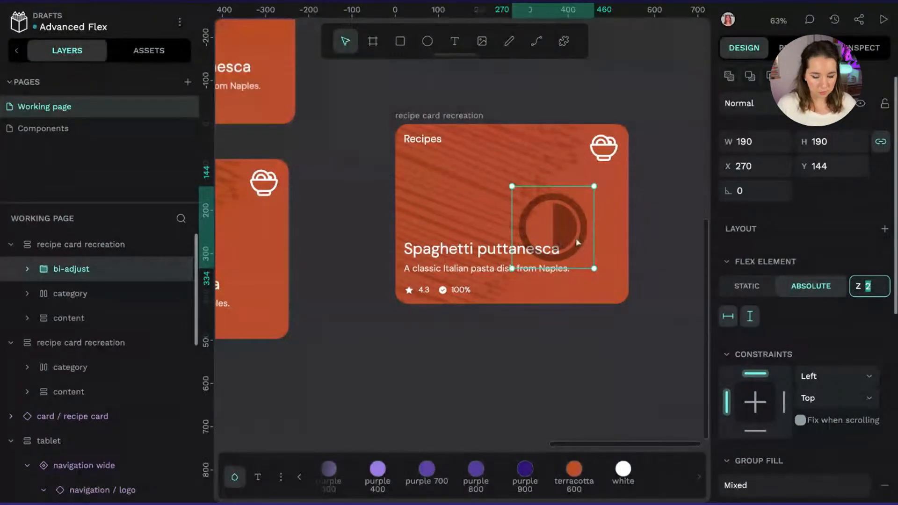
key("Return")
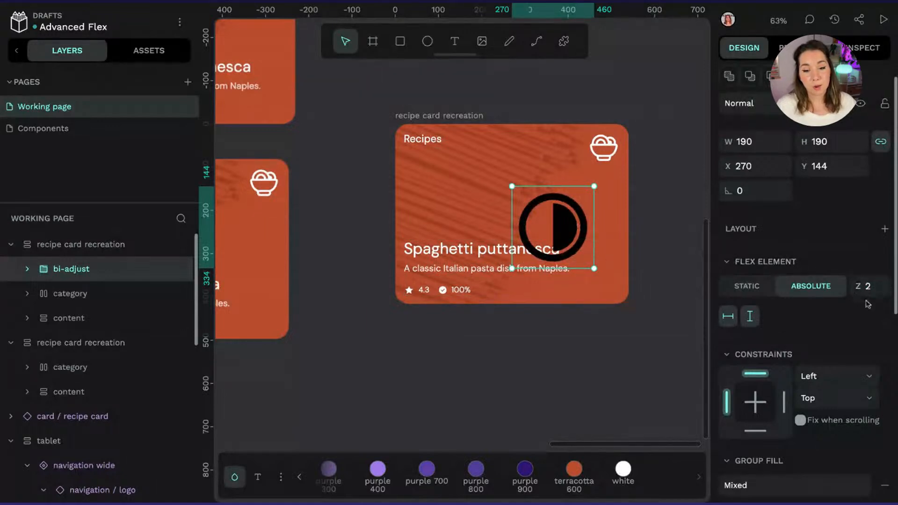
left_click(869, 287)
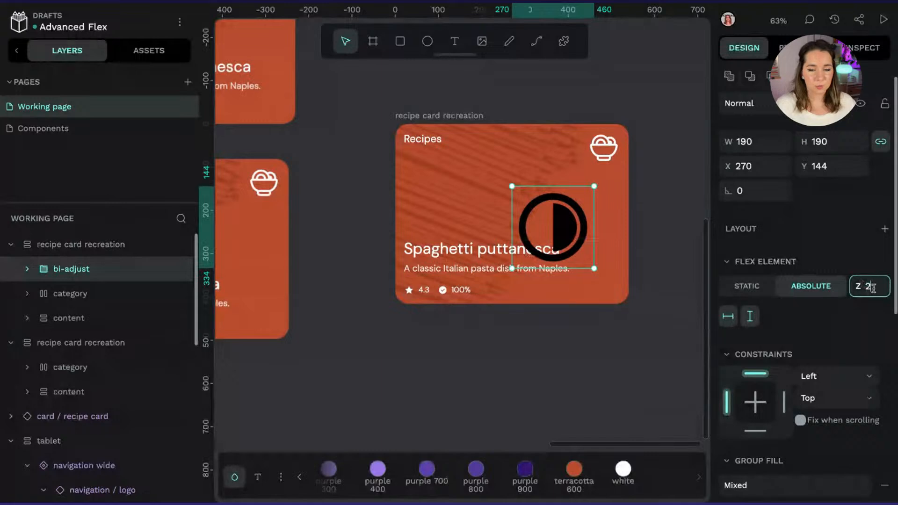
left_click(836, 336)
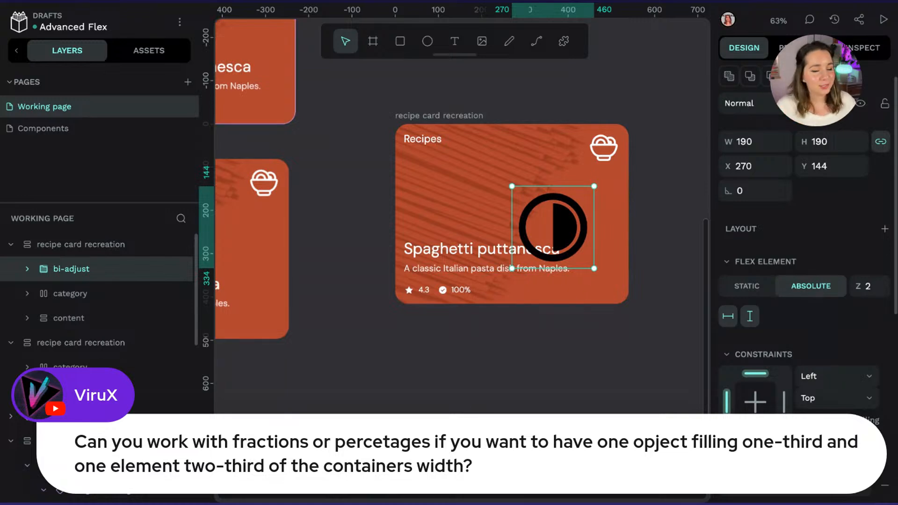
Draw a new board about 952 by 688 in the empty canvas area below the recipe card
left_click(458, 85)
left_click_drag(591, 88, 494, 69)
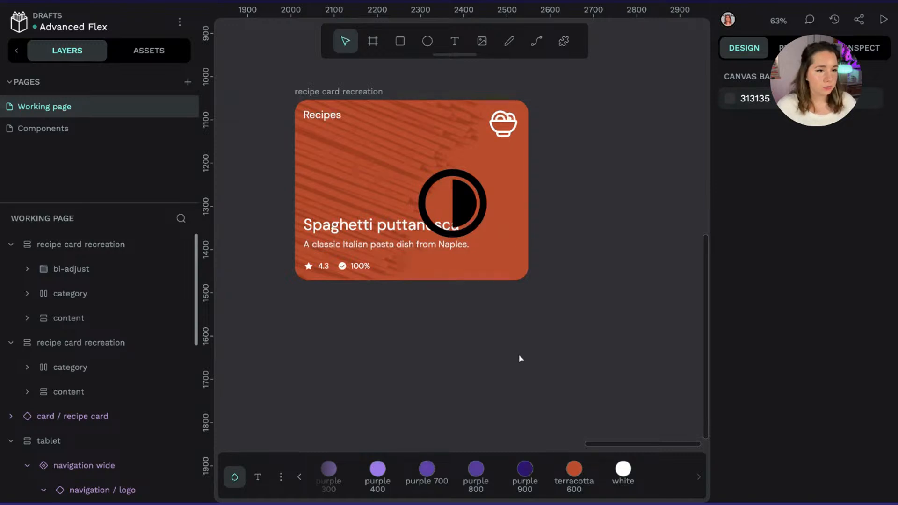
scroll(521, 358, "down", 3)
scroll(577, 384, "down", 5)
key("b")
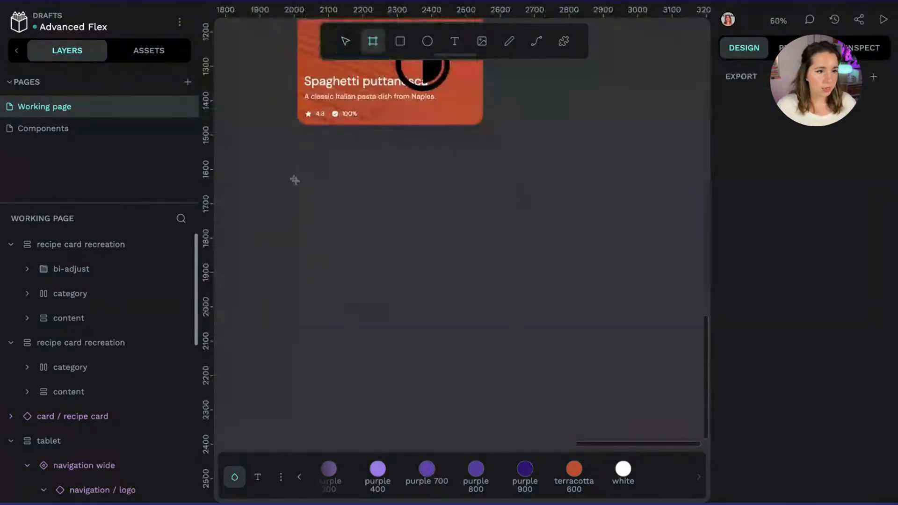
left_click_drag(297, 181, 624, 417)
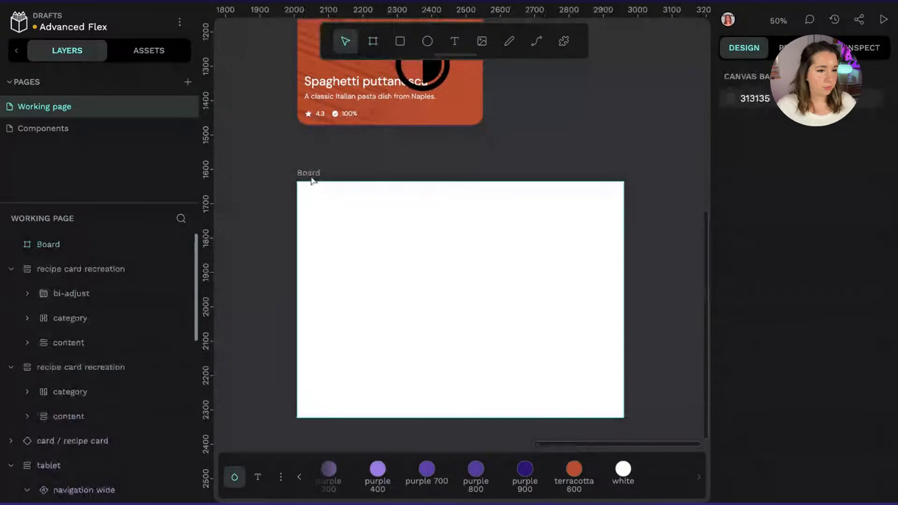
key("r")
key("v")
Rename the new board as "layout with fractions"
double_click(51, 244)
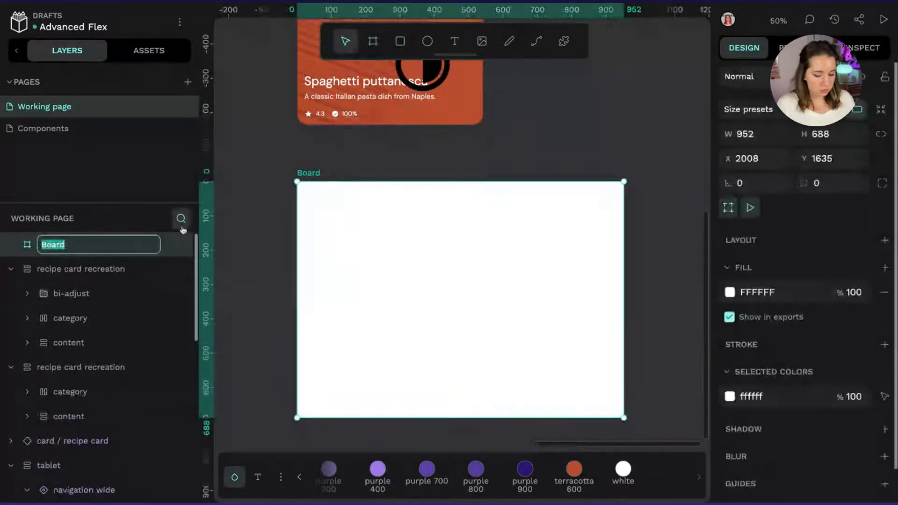
type("layout wi")
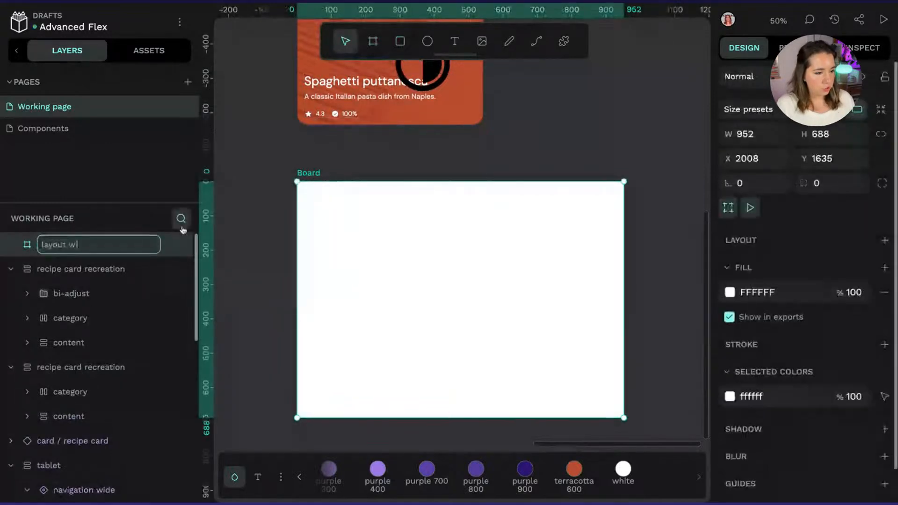
type("t")
type("h fractions")
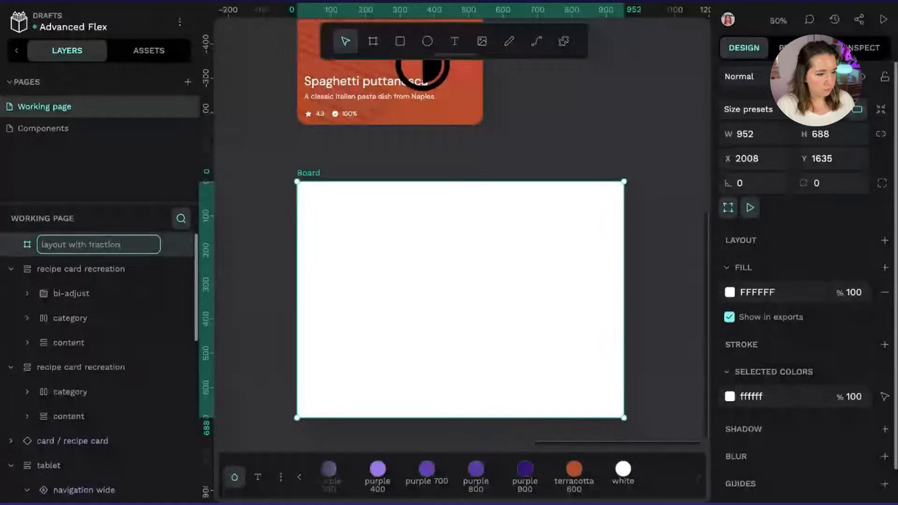
key("Return")
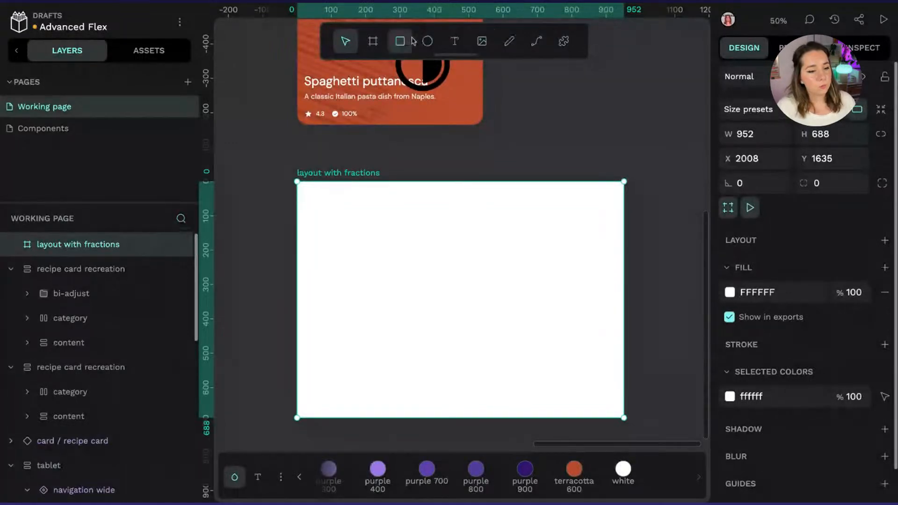
Draw a tall rectangle about 200 by 473 in the board and move it to about X 72, Y 92
left_click(400, 41)
left_click_drag(351, 211, 421, 374)
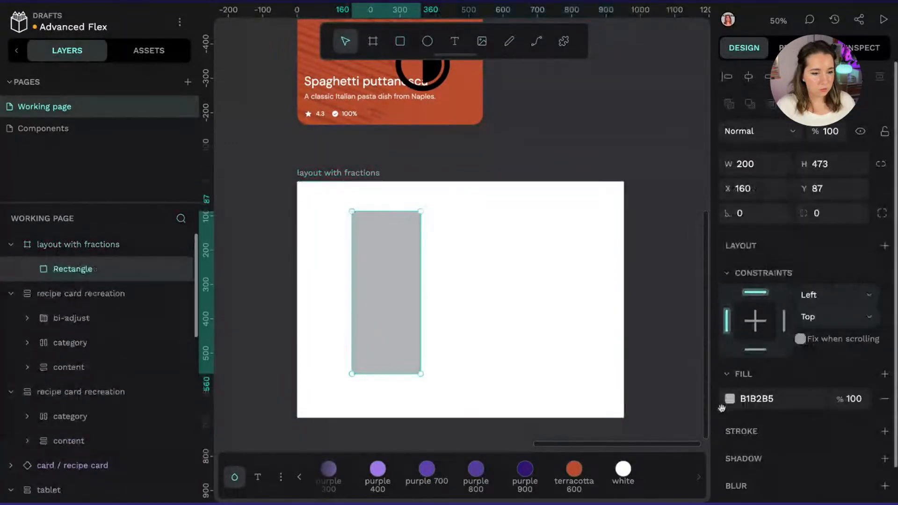
left_click(332, 184)
left_click_drag(407, 243, 377, 245)
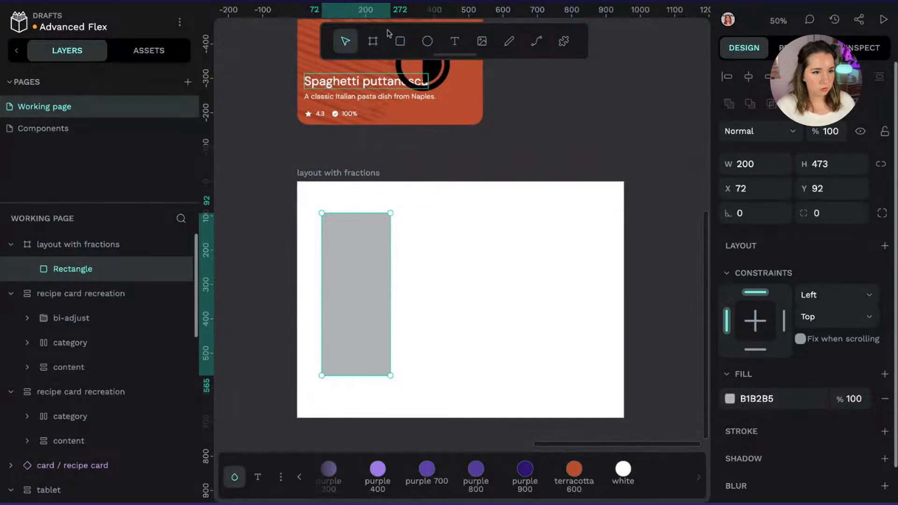
Draw two more tall rectangles beside the first, the last one about 198 by 477 at X 691, Y 88
left_click(399, 41)
left_click_drag(428, 205, 505, 375)
left_click(589, 274)
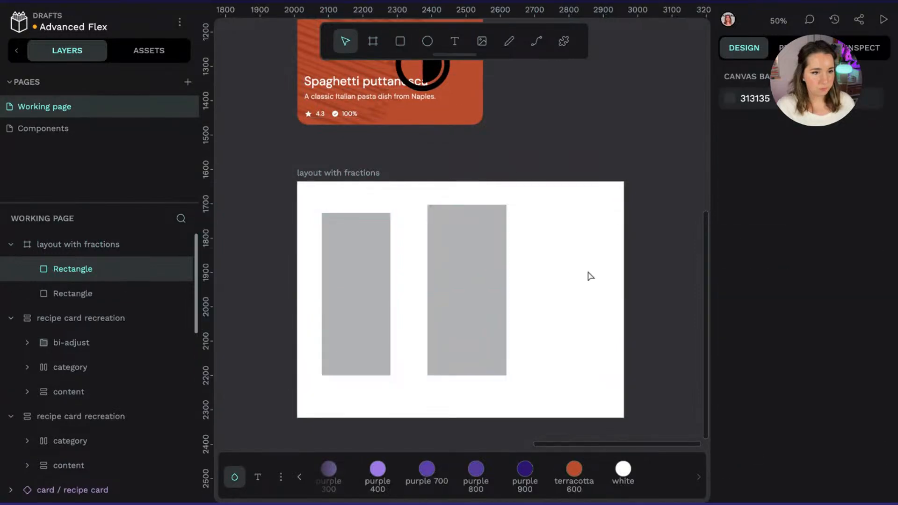
key("r")
left_click_drag(534, 211, 602, 375)
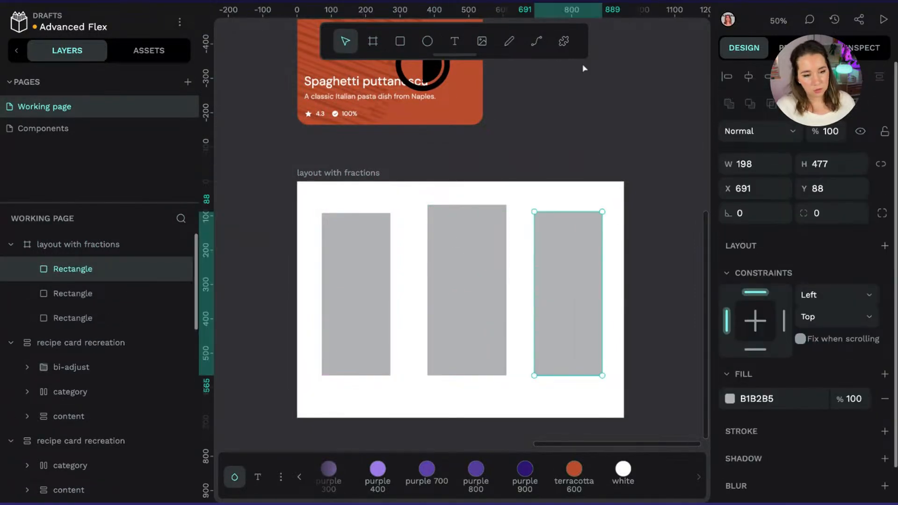
left_click(587, 132)
Apply a grid layout to the "layout with fractions" board
left_click(362, 174)
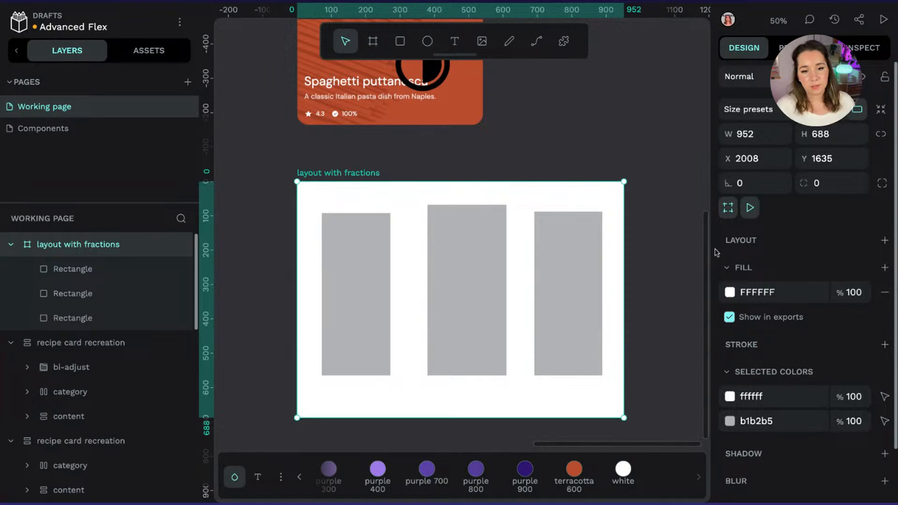
left_click(885, 240)
left_click(870, 291)
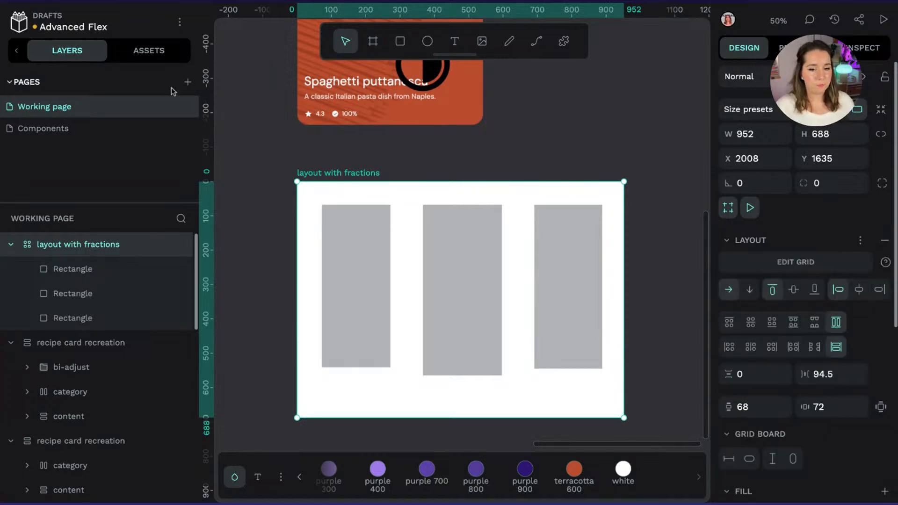
Set the grid's column gap and its vertical and horizontal padding to 10, and fix the board's width and height
left_click(825, 374)
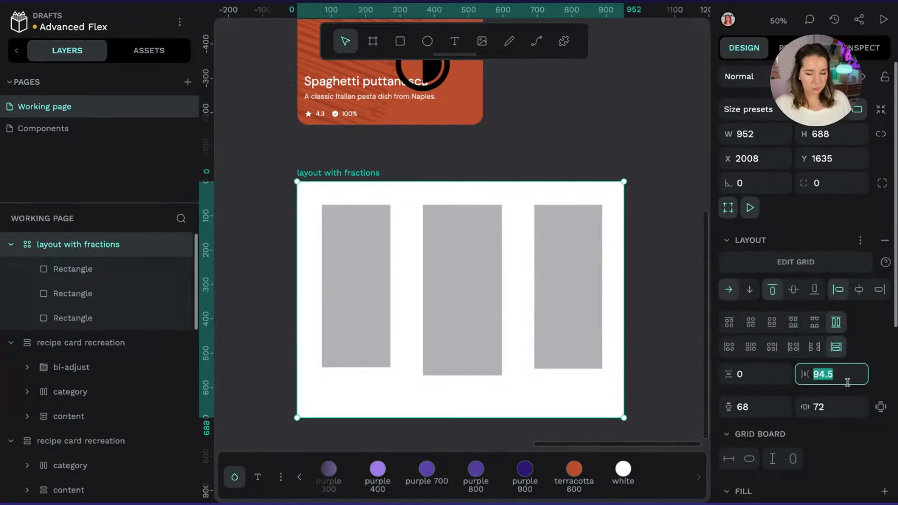
type("10")
key("Return")
left_click(749, 415)
type("10")
key("Return")
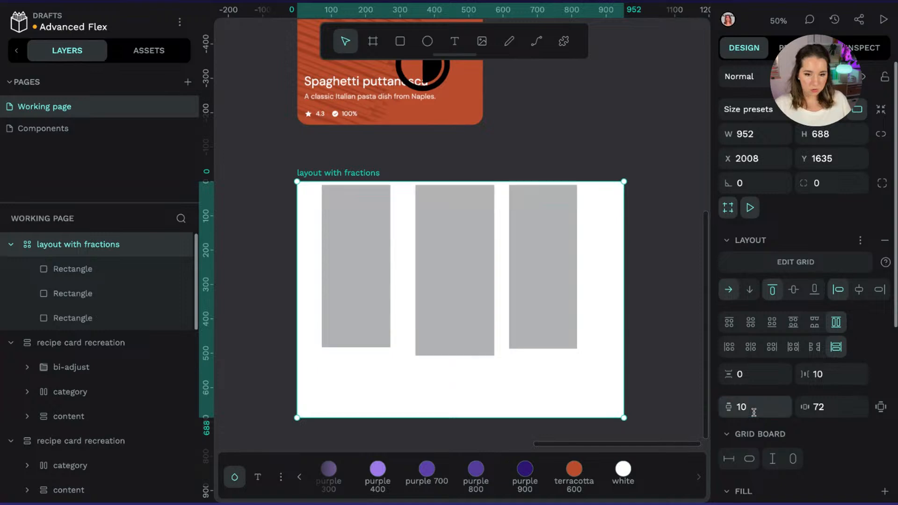
left_click(819, 406)
type("10")
key("Return")
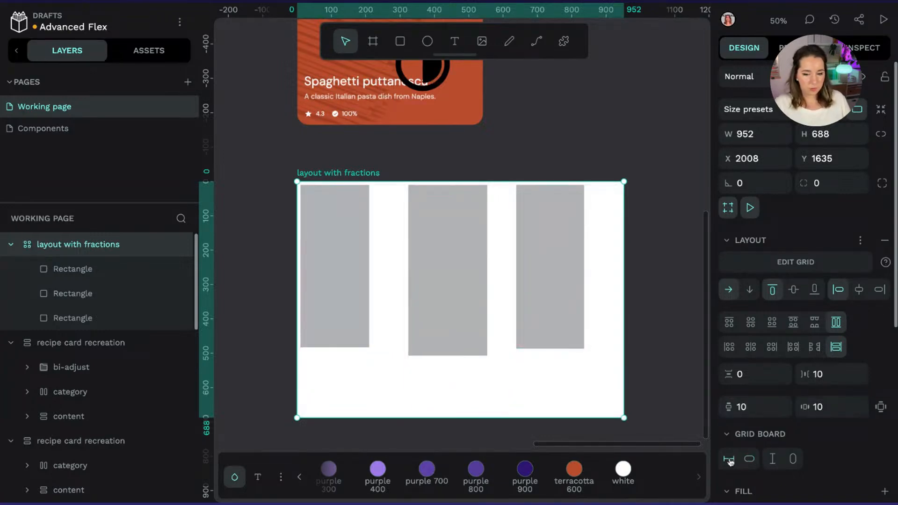
left_click(771, 461)
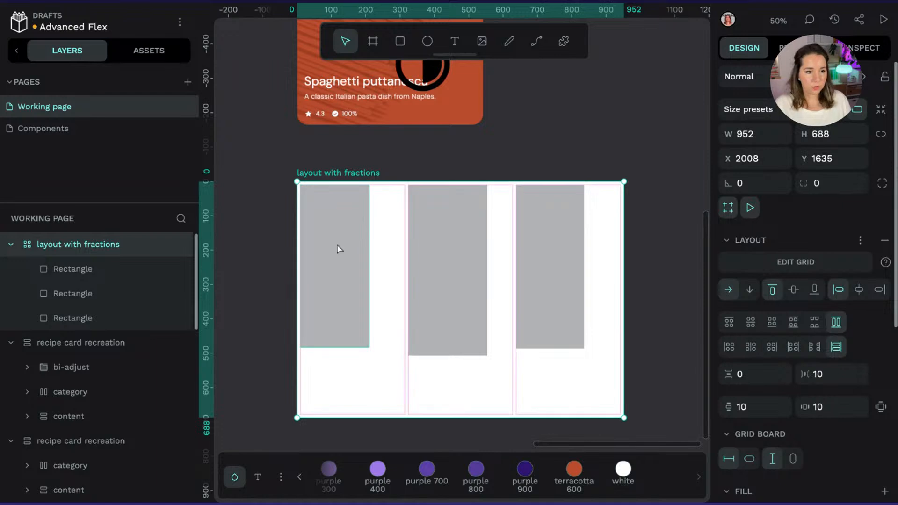
Edit the grid's columns and set the first column's width to 2 FR
left_click(826, 271)
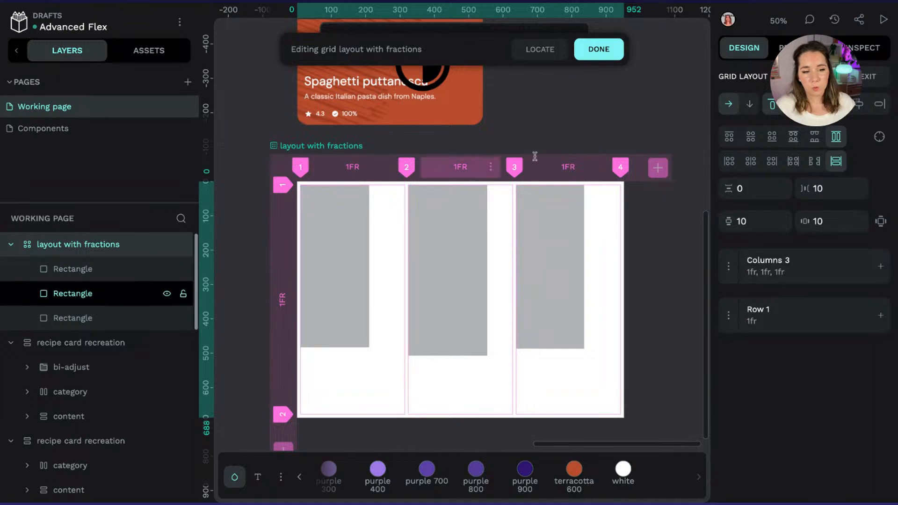
left_click(787, 276)
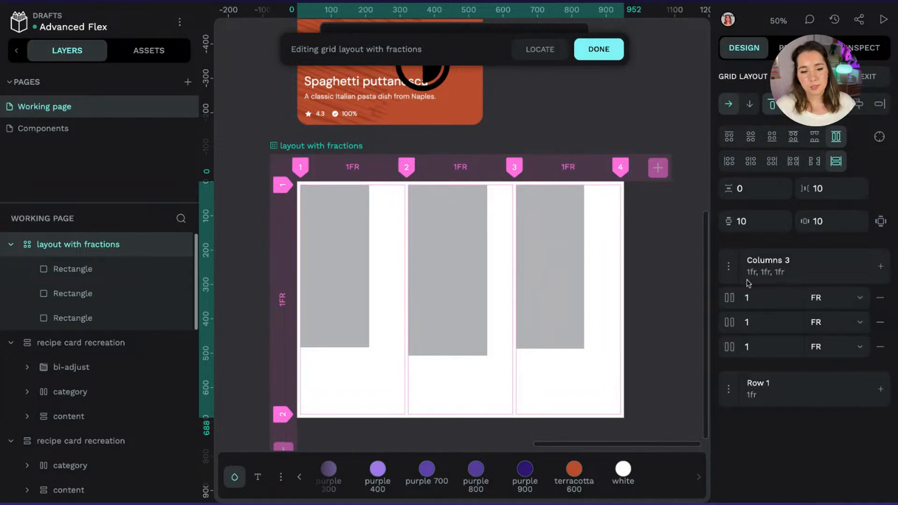
left_click(796, 297)
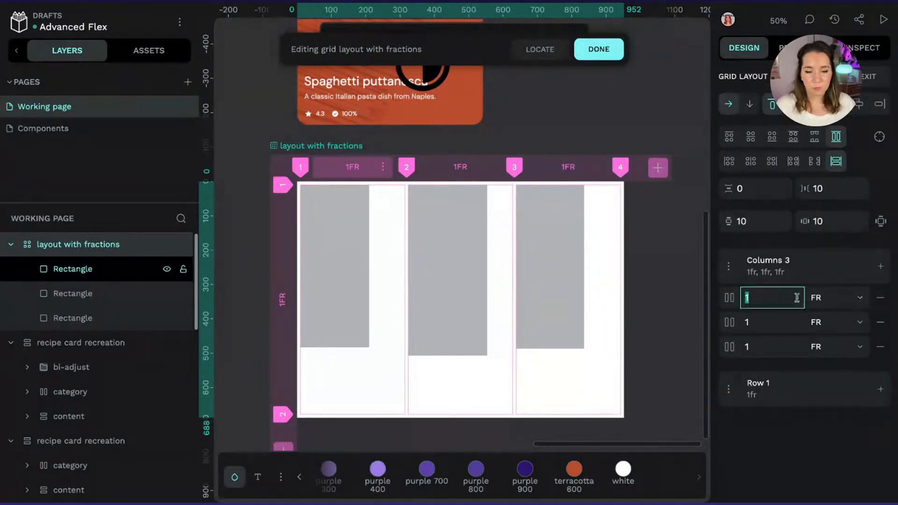
type("2")
key("Return")
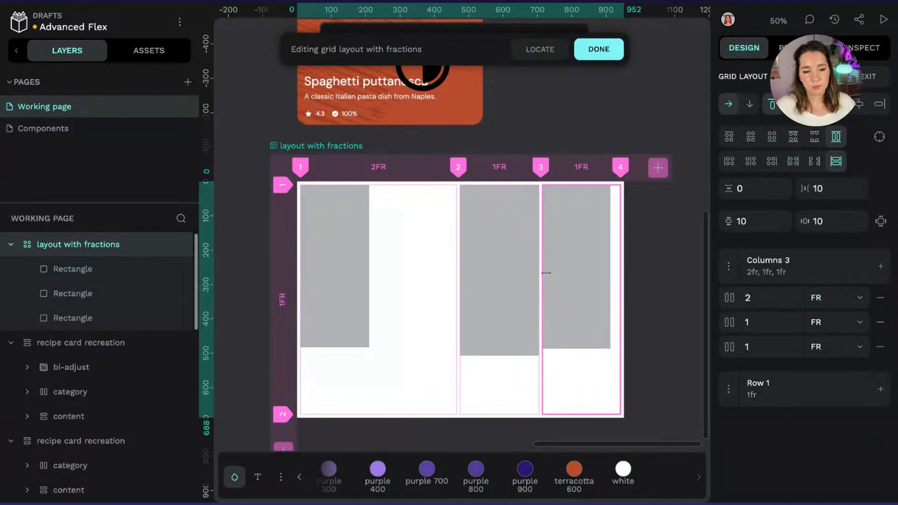
Switch the first column's unit from fractions to percent and set its width to 50 %
left_click(818, 300)
left_click(833, 389)
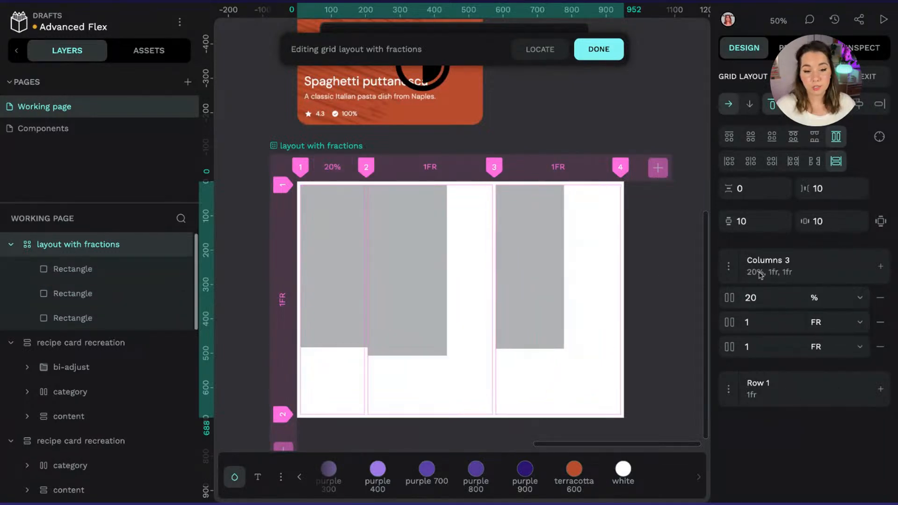
left_click(775, 298)
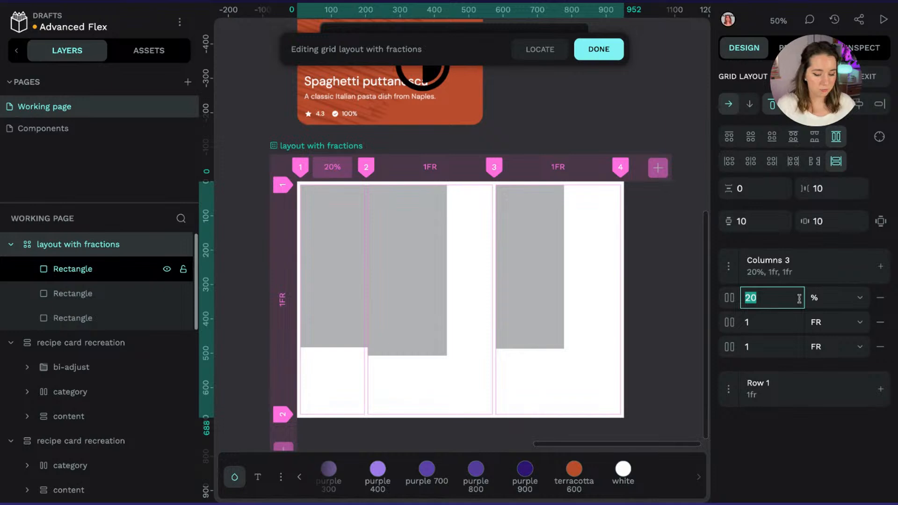
type("50")
key("Return")
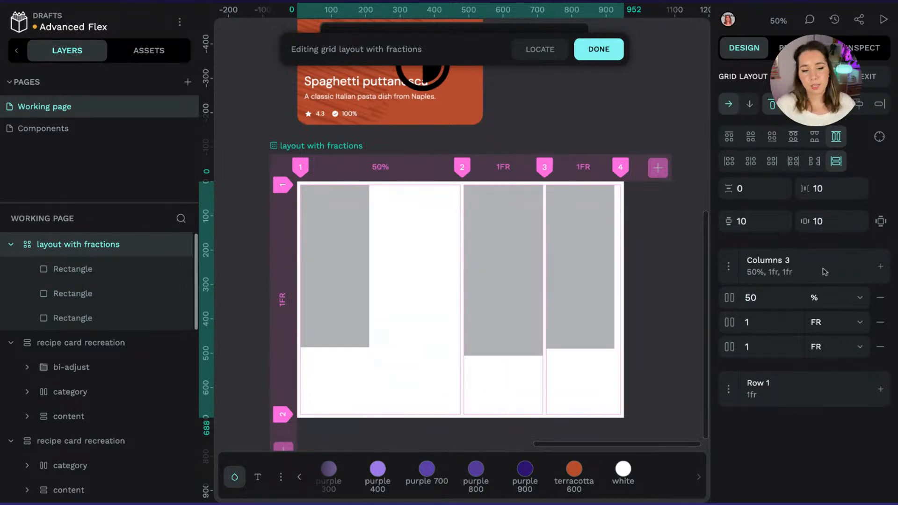
left_click(776, 322)
key("Tab")
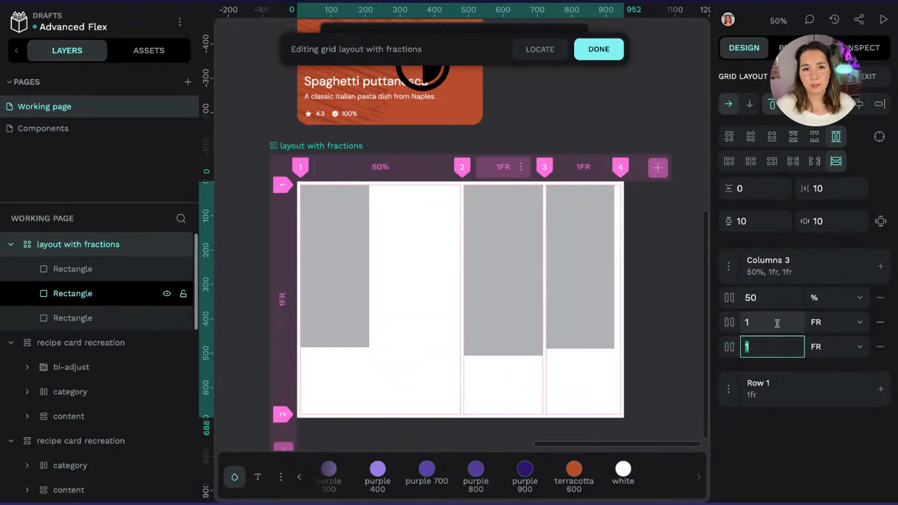
left_click(777, 322)
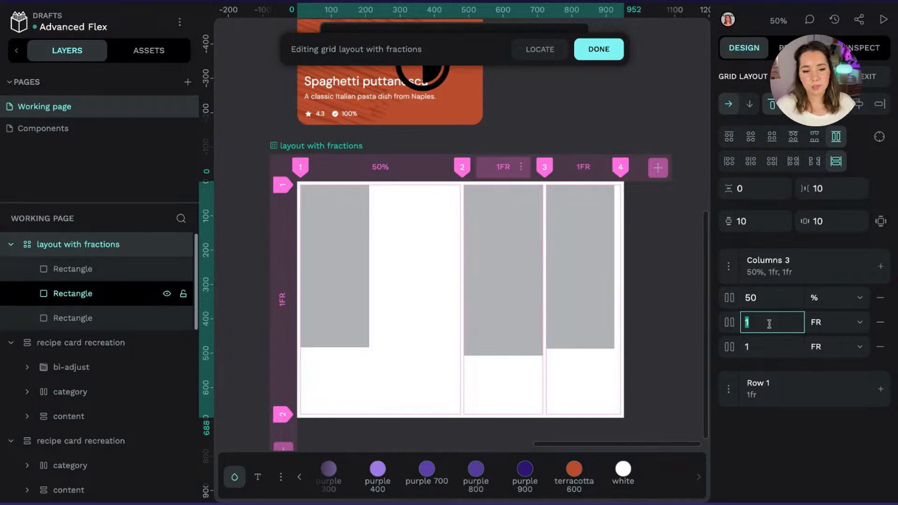
Make the rectangle in the first column fill the full width and height of its grid cell
left_click(166, 267)
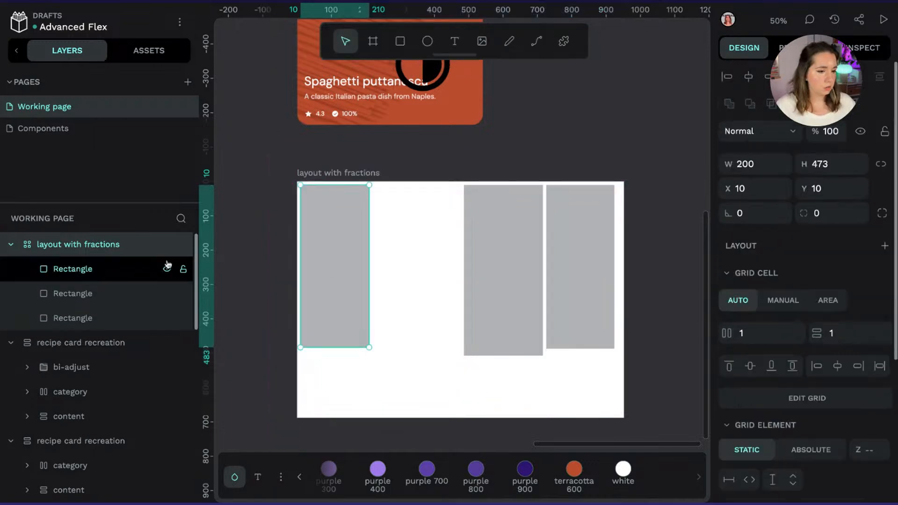
scroll(776, 295, "down", 2)
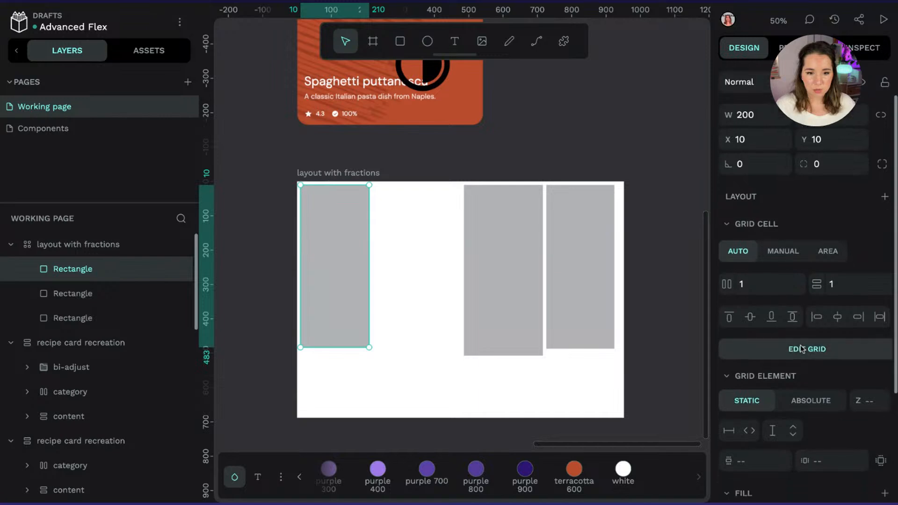
left_click(748, 431)
left_click(792, 431)
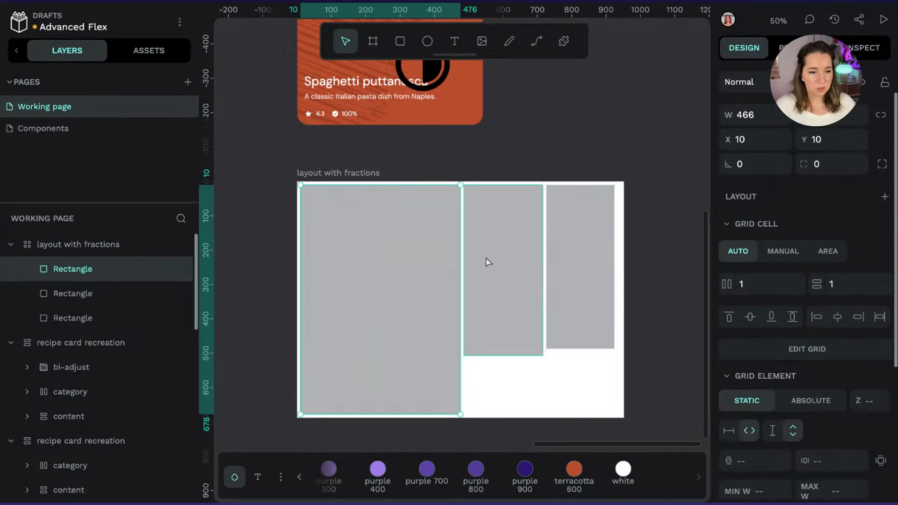
Make the rectangles in the second and third columns fill their grid cells in both width and height
left_click(487, 260)
left_click(793, 432)
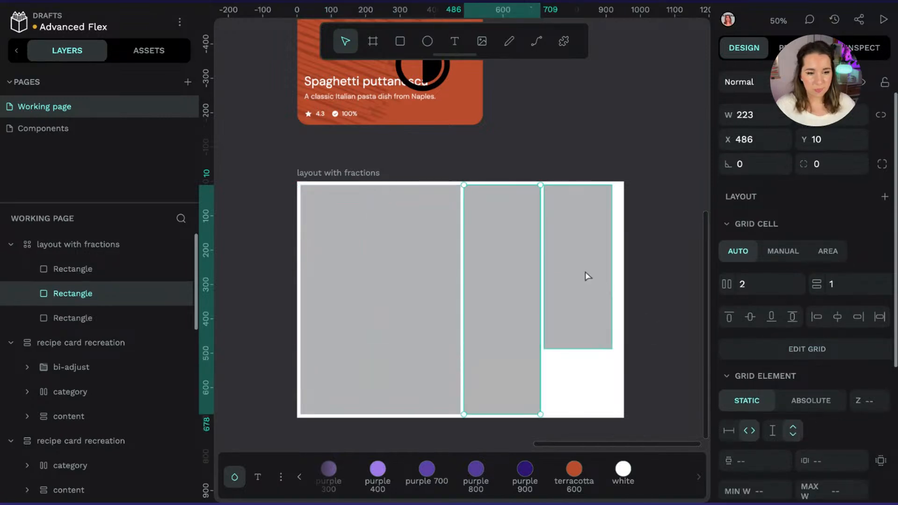
left_click(585, 276)
left_click(748, 431)
left_click(793, 430)
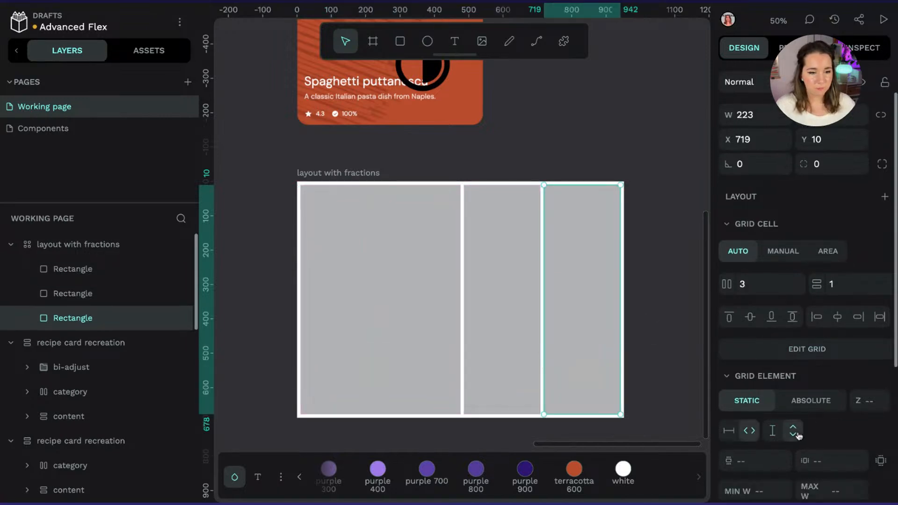
Review the column and row sizes of the "layout with fractions" board in grid editing, and finish editing
left_click(117, 248)
left_click(777, 259)
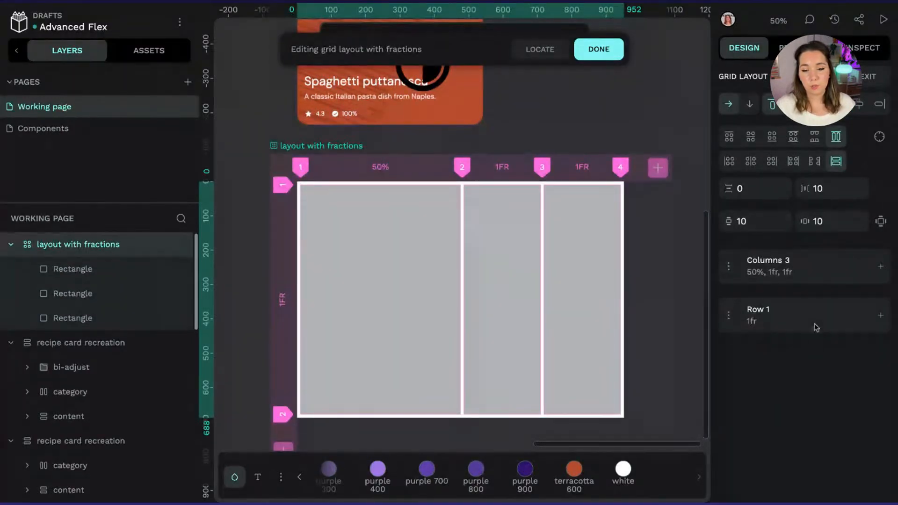
left_click(610, 53)
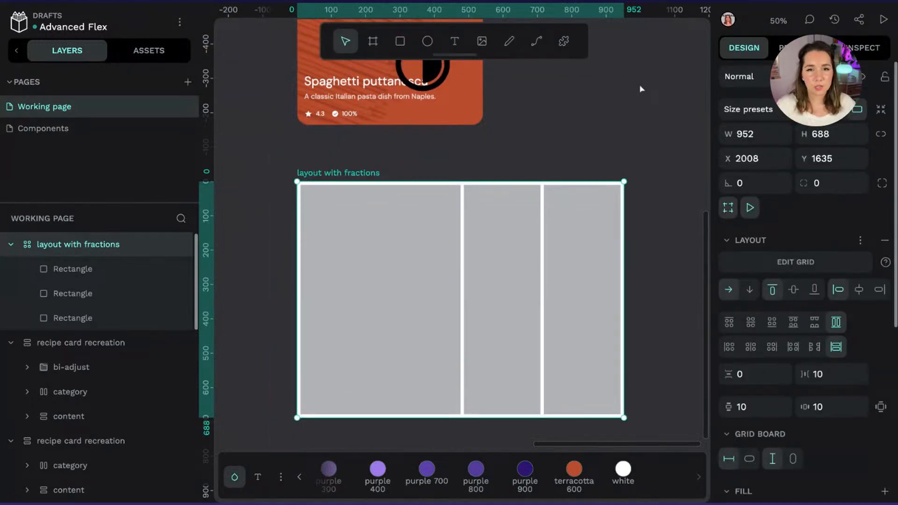